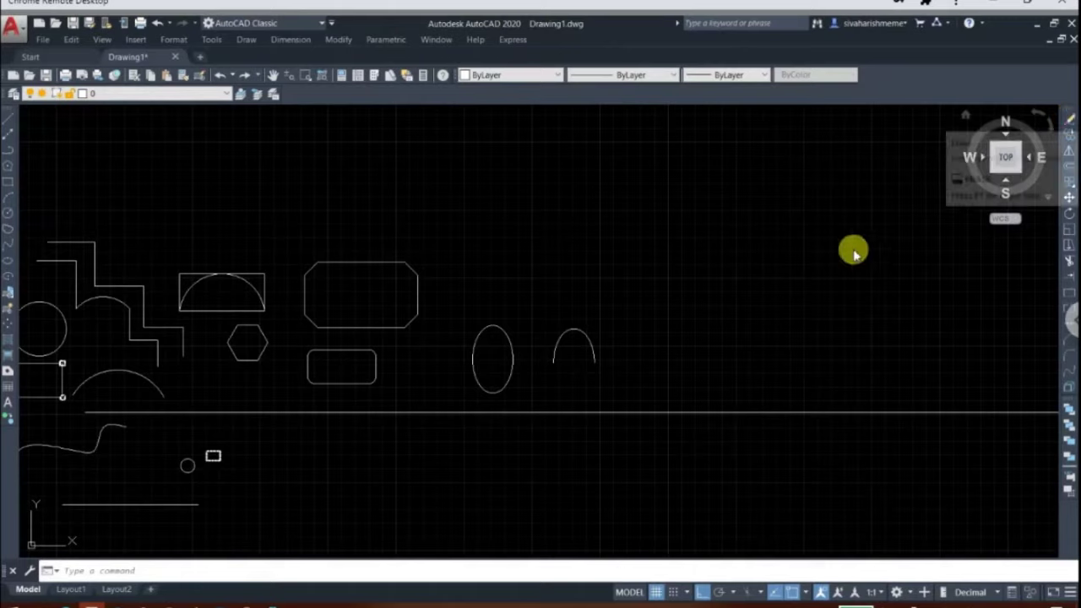
# - Erase the ellipse and the small arc beside it with the E (ERASE) command
pyautogui.write('E')
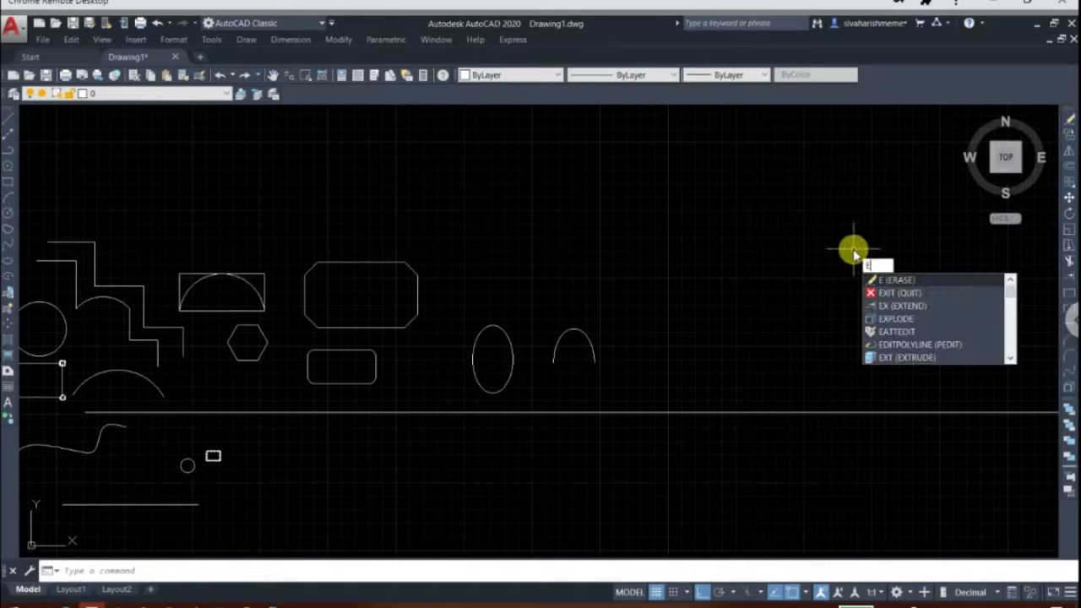
pyautogui.press('Return')
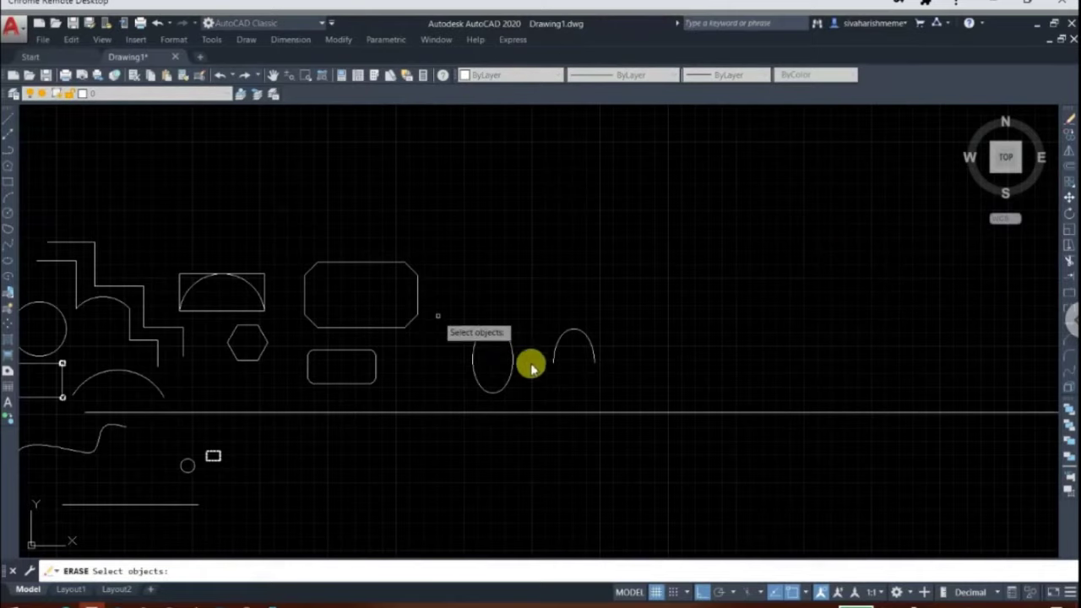
pyautogui.click(557, 347)
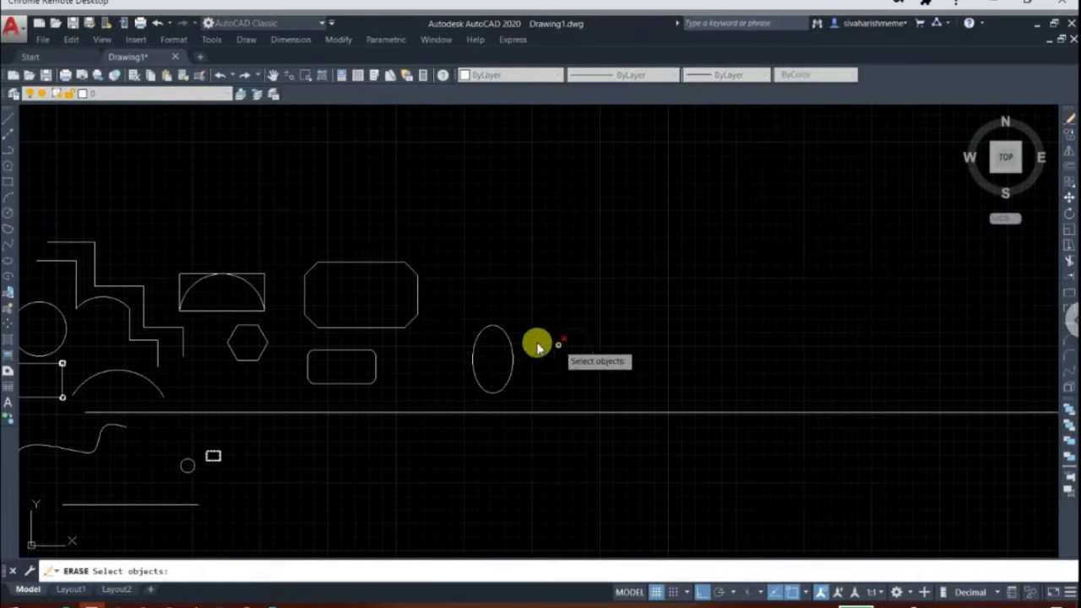
pyautogui.click(506, 338)
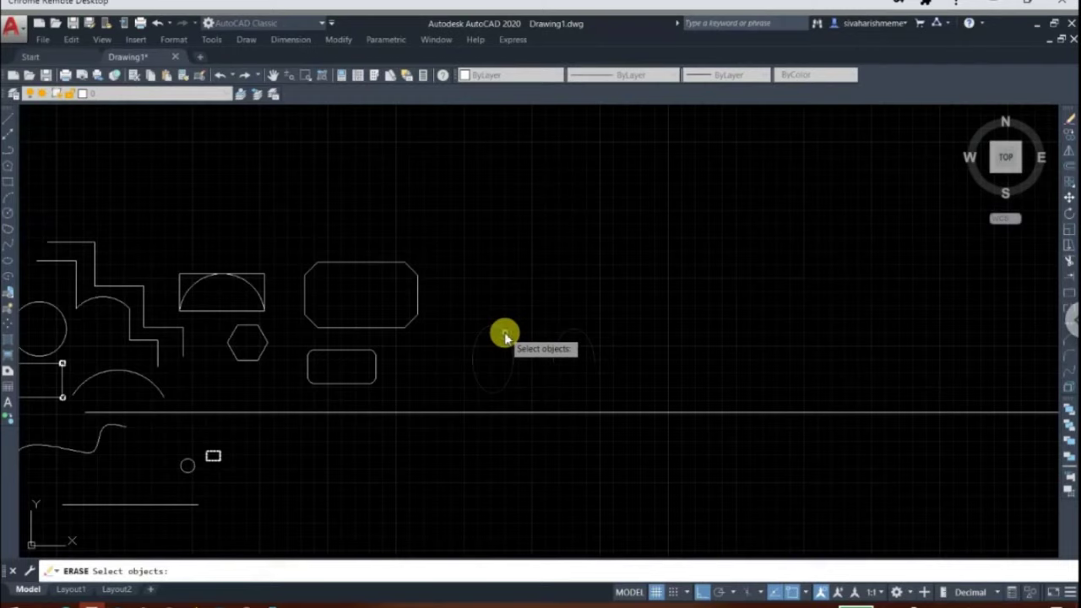
pyautogui.press('Return')
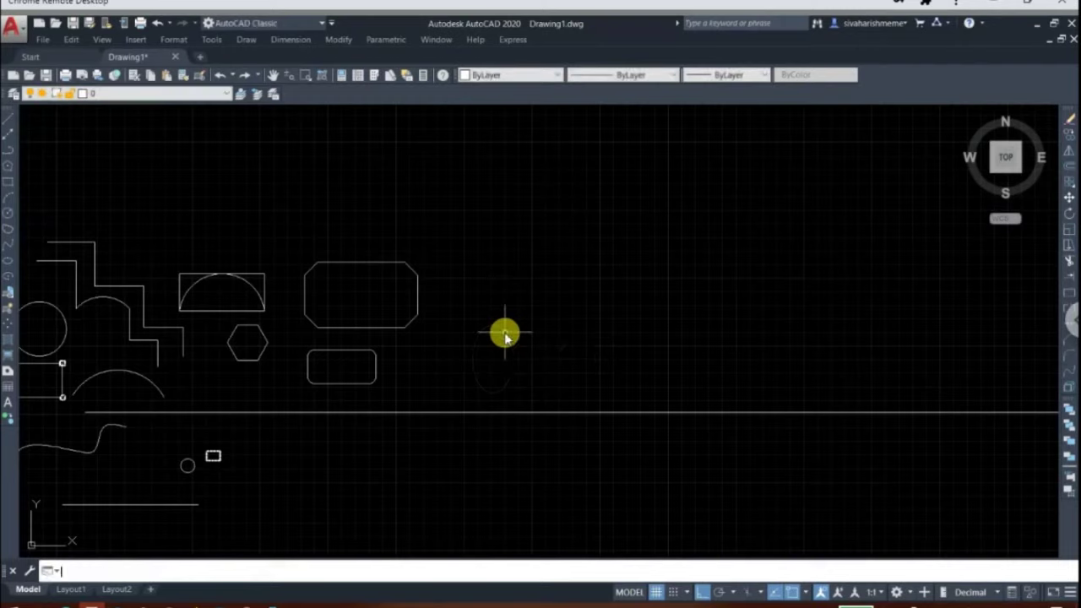
# - Window-select the large chamfered octagon and delete it
pyautogui.click(430, 351)
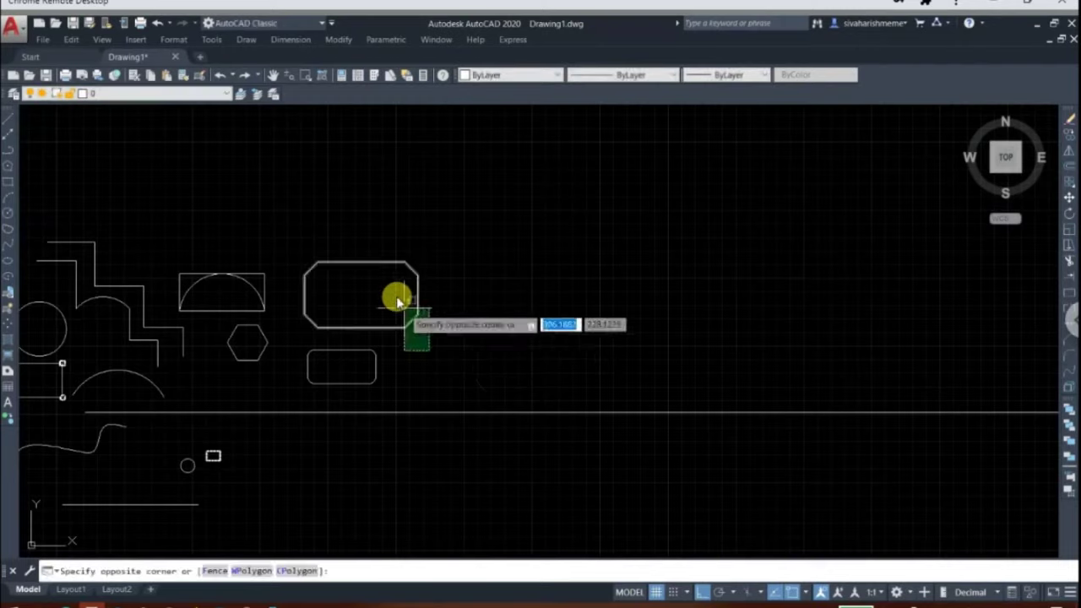
pyautogui.click(399, 301)
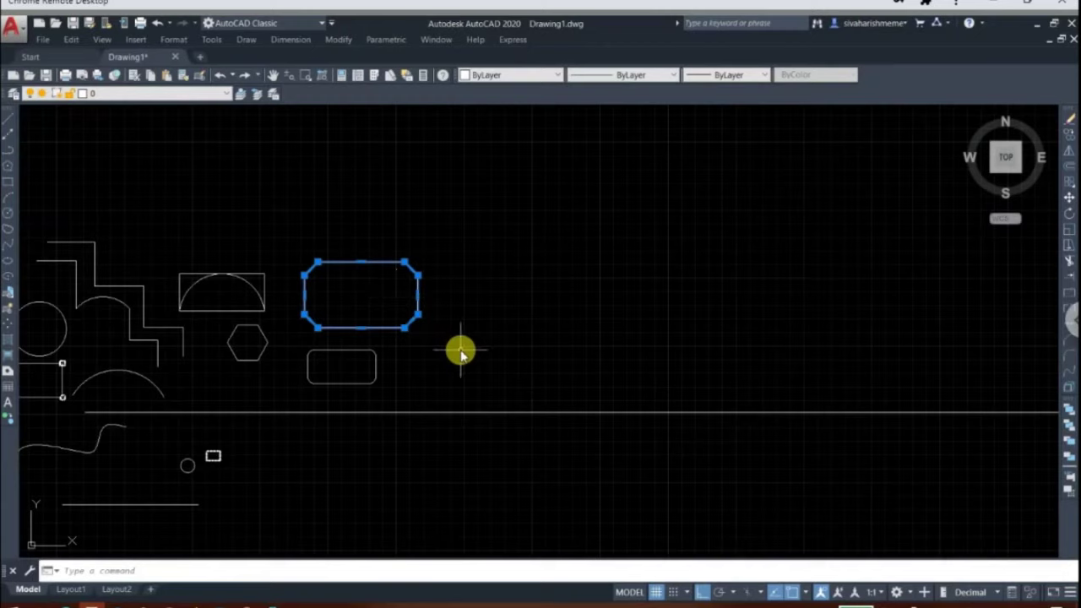
pyautogui.press('Delete')
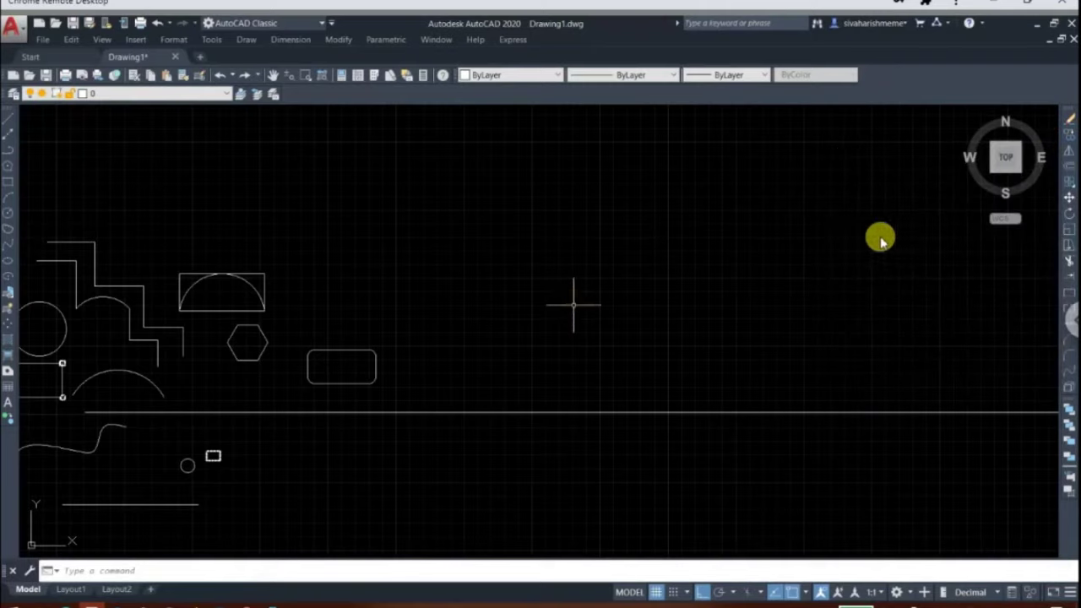
# - Copy the rounded rectangle twice to the right, forming a row of three
pyautogui.click(1069, 133)
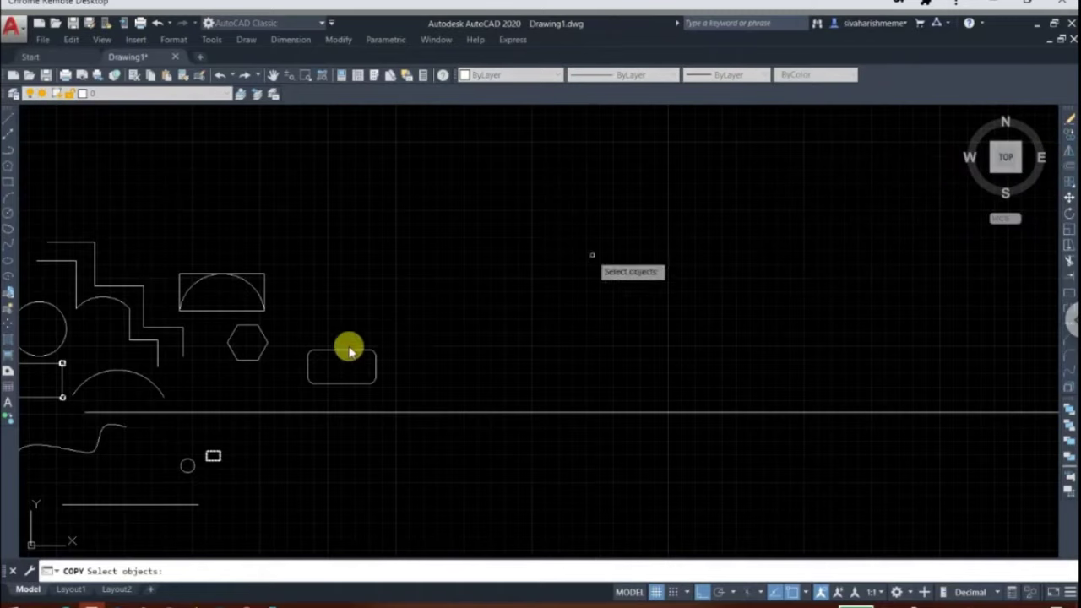
pyautogui.click(390, 382)
pyautogui.click(373, 353)
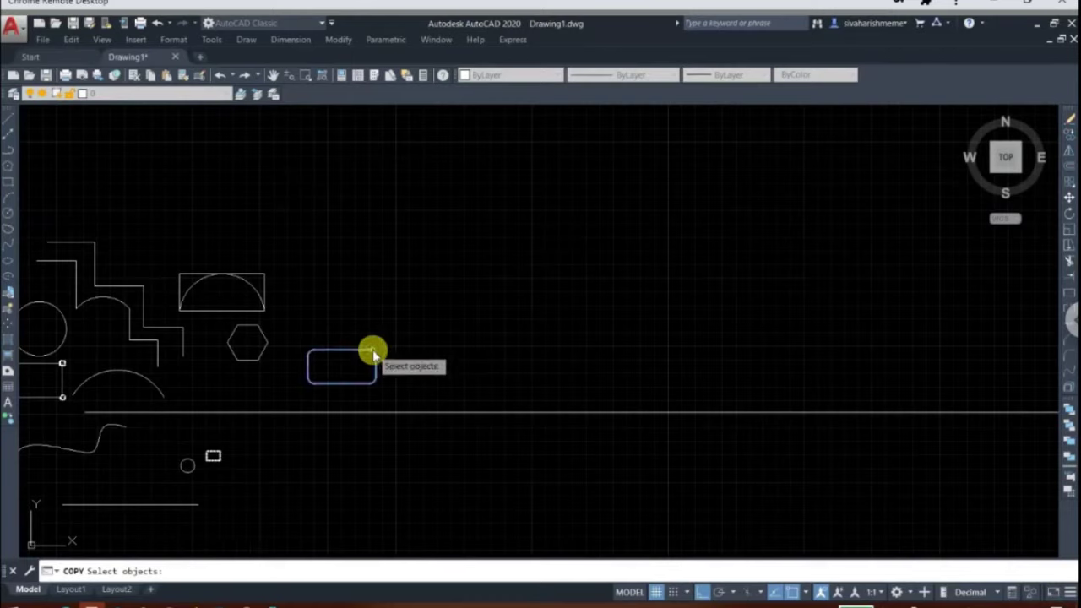
pyautogui.press('Return')
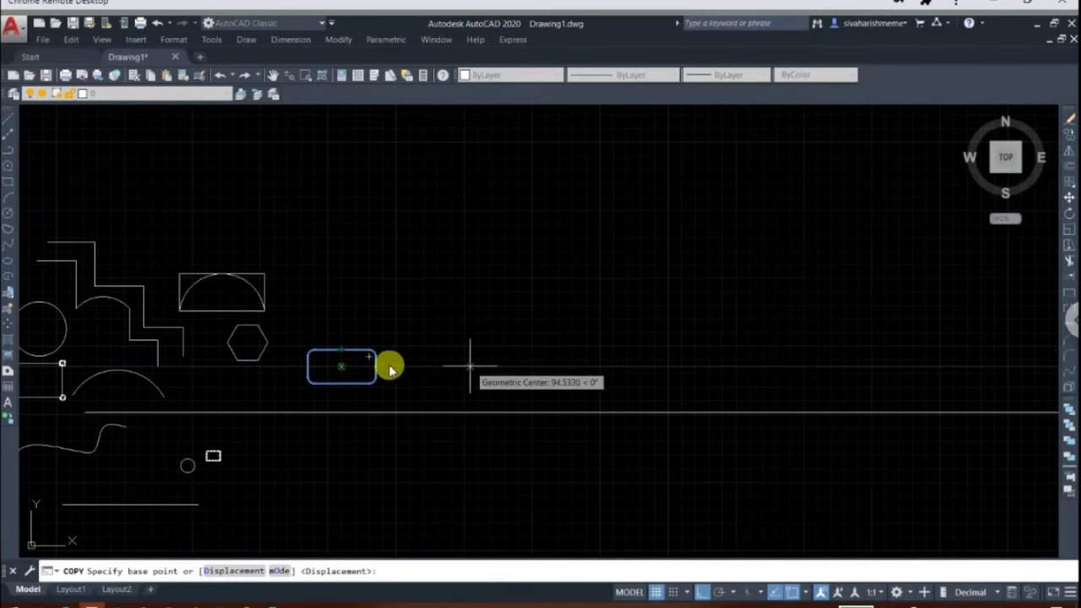
pyautogui.click(342, 367)
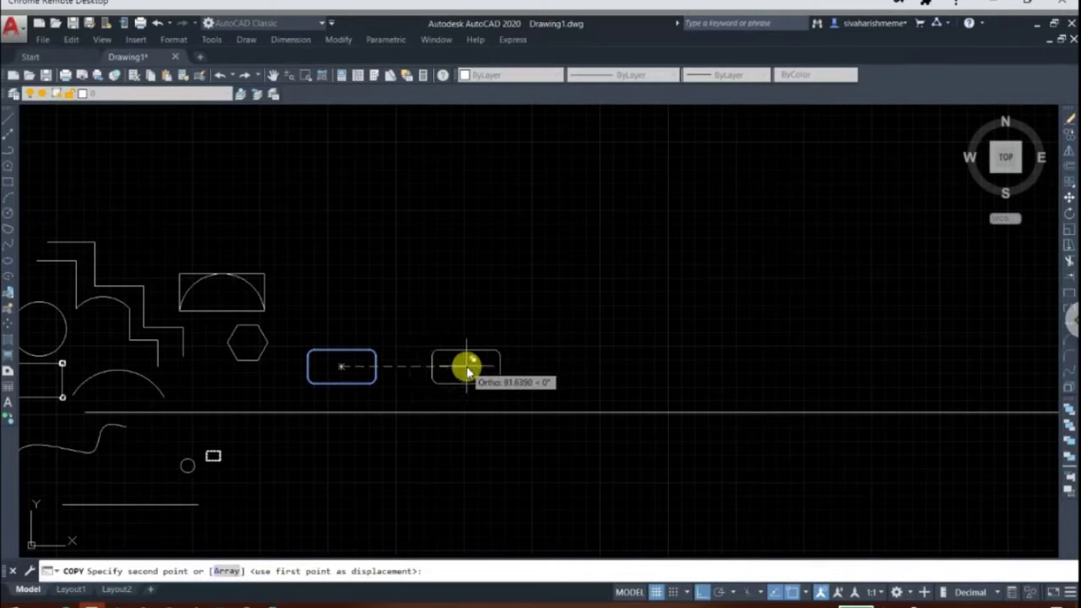
pyautogui.click(467, 367)
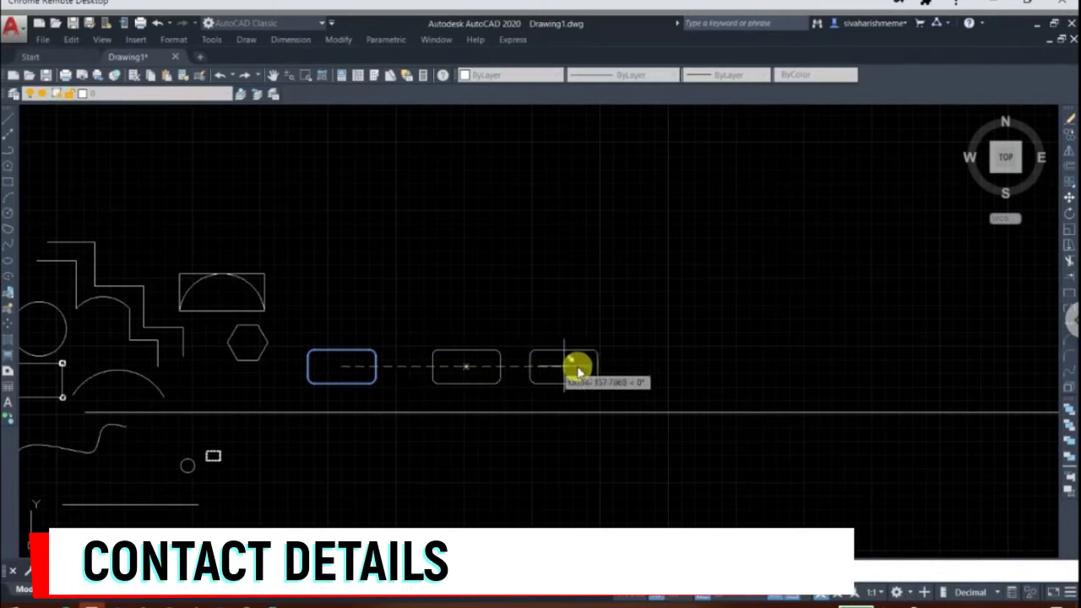
pyautogui.click(591, 367)
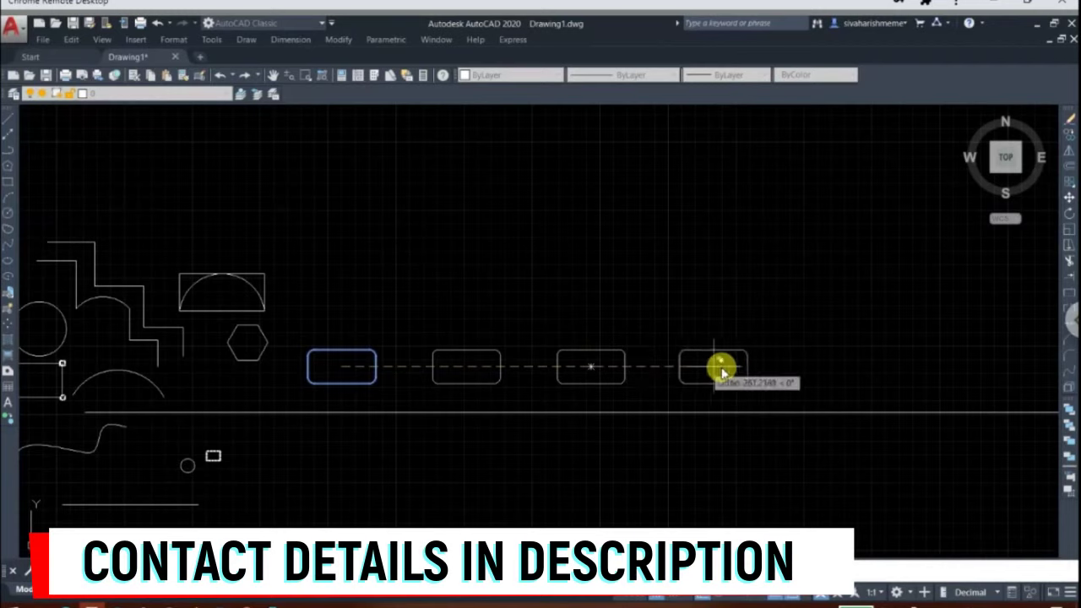
pyautogui.press('Escape')
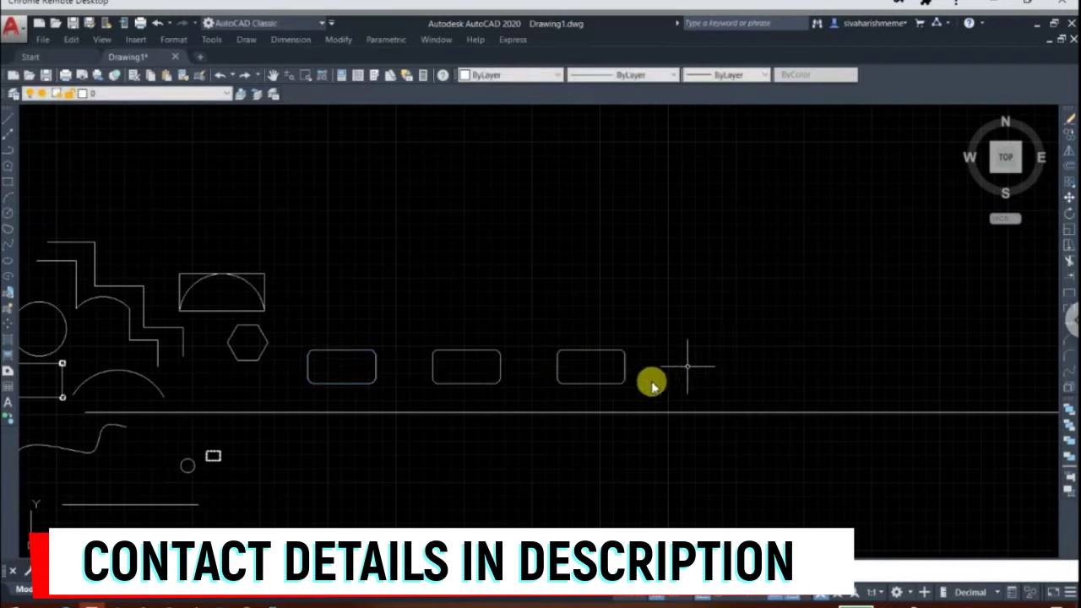
# - Copy the third rounded rectangle 80 units to the right
pyautogui.click(649, 382)
pyautogui.click(612, 355)
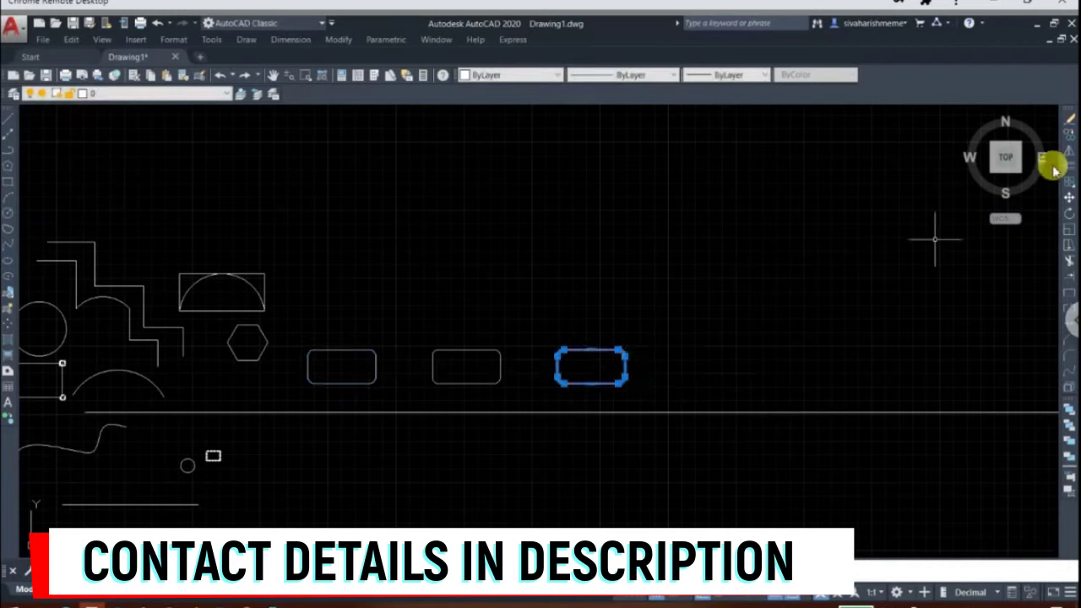
pyautogui.press('Return')
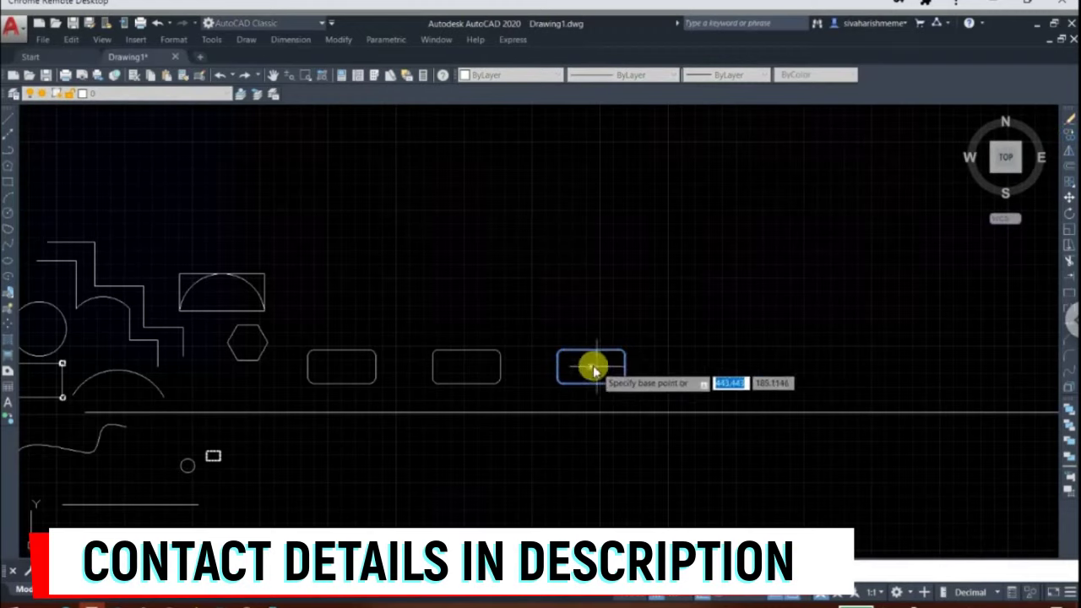
pyautogui.click(592, 367)
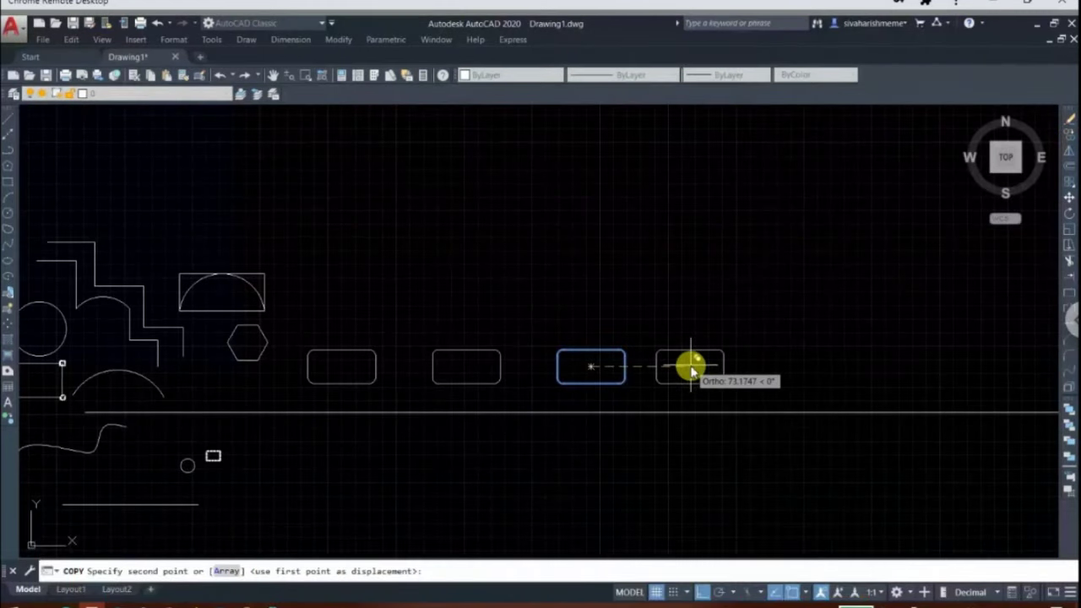
pyautogui.write('80')
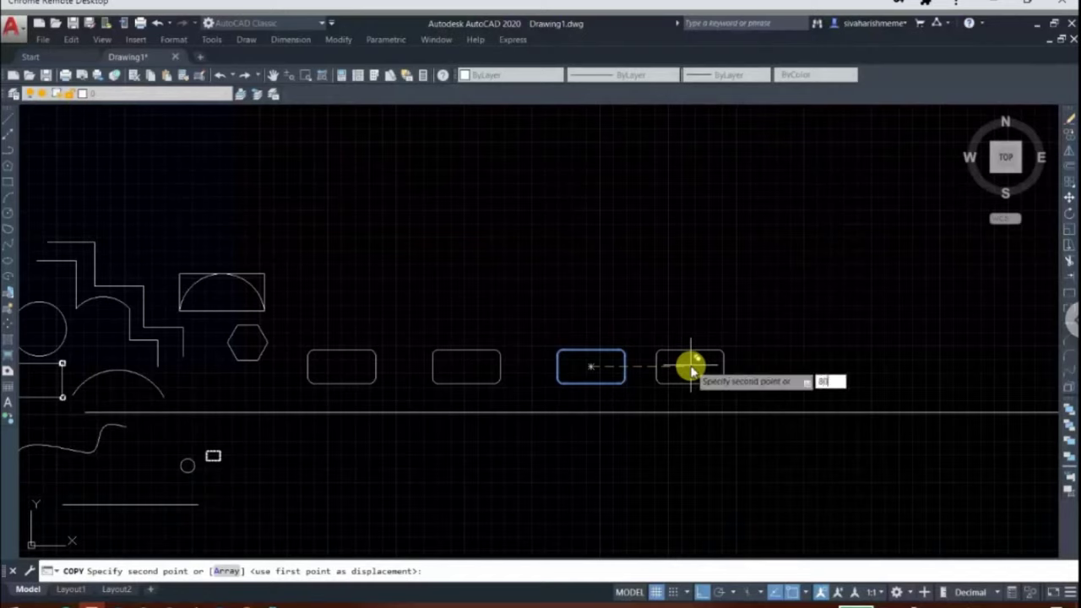
pyautogui.press('Return')
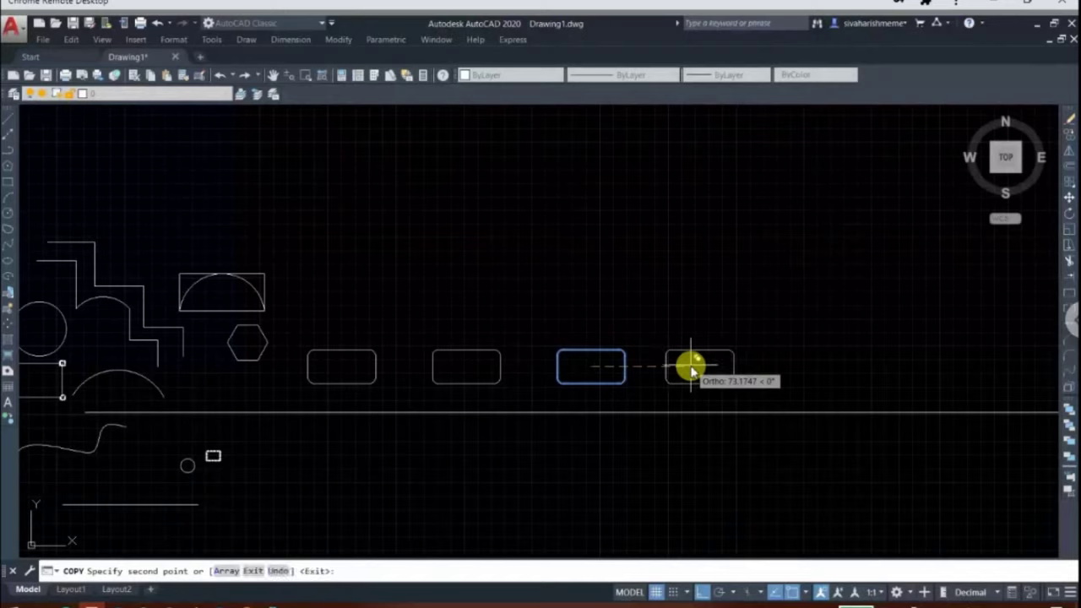
pyautogui.press('Return')
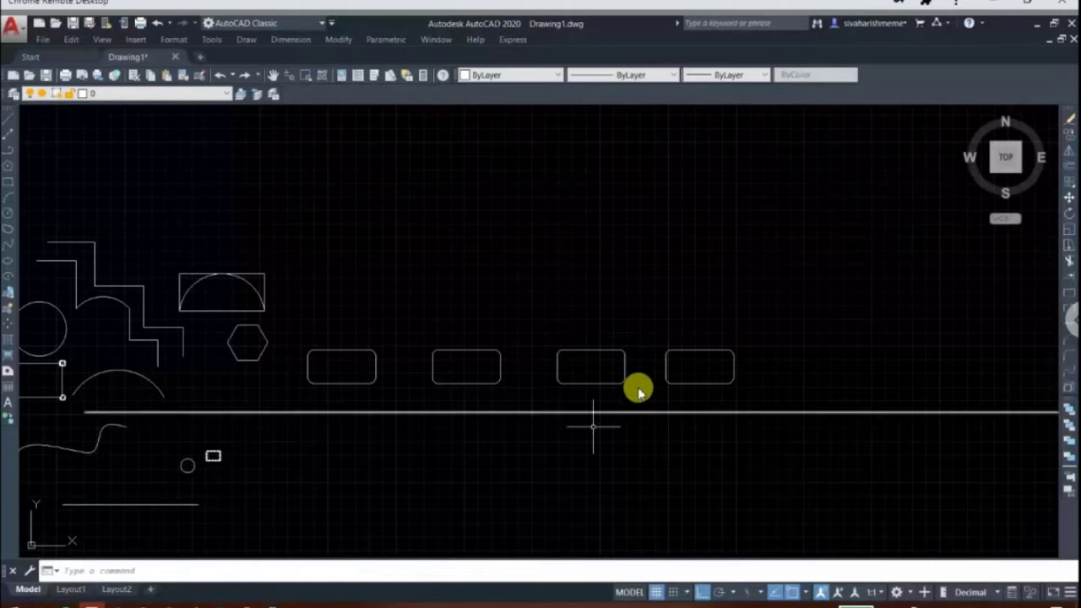
# - Copy the third rounded rectangle twice straight upward with CO, stacking a column of three
pyautogui.scroll(4, 633, 386)
pyautogui.click(542, 393)
pyautogui.click(521, 355)
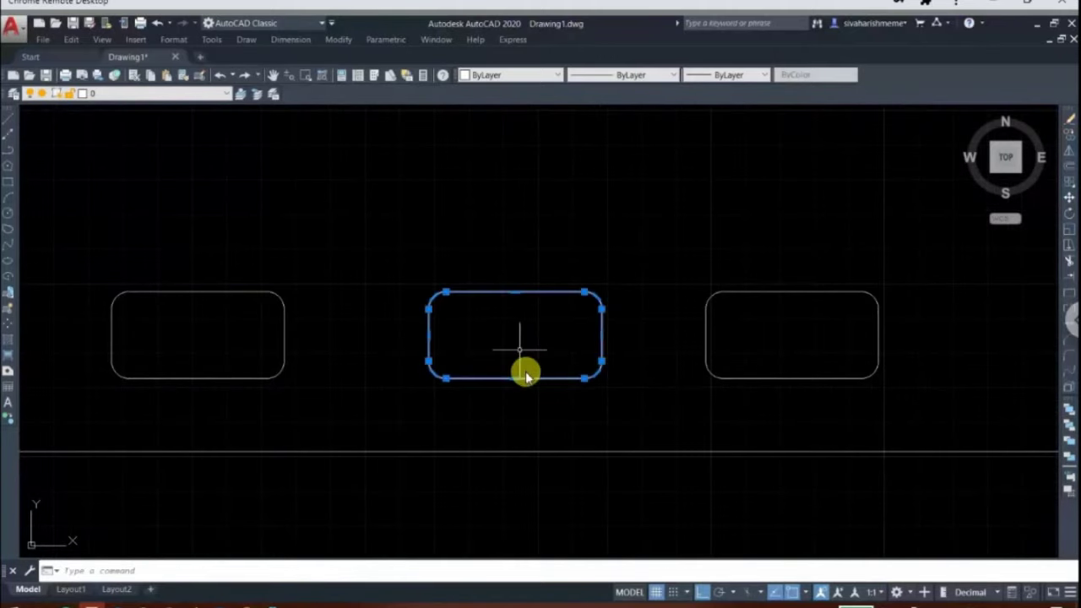
pyautogui.rightClick(514, 292)
pyautogui.press('Escape')
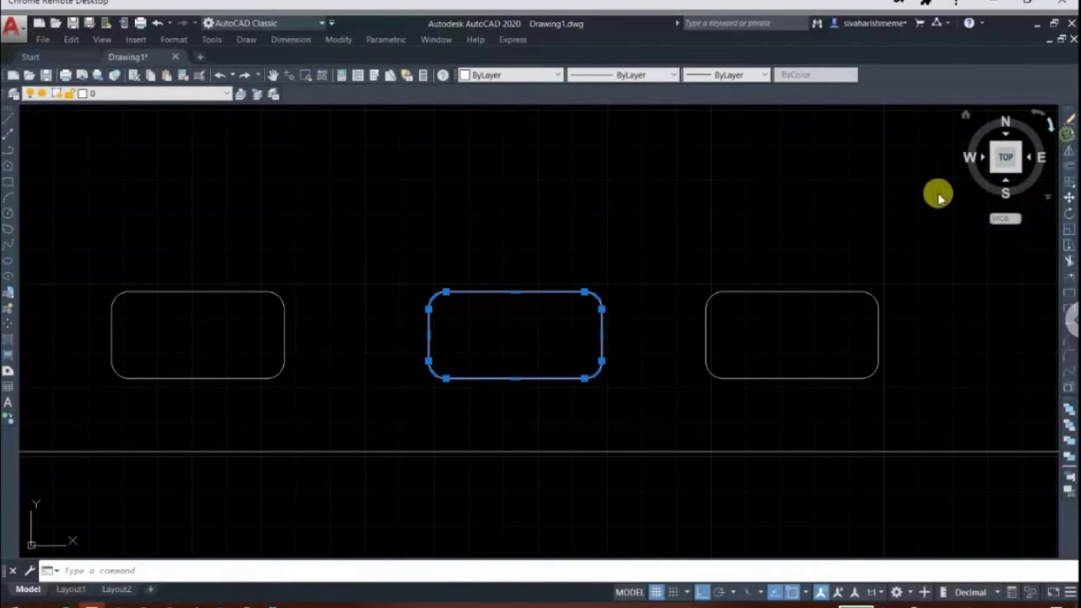
pyautogui.write('co')
pyautogui.press('Return')
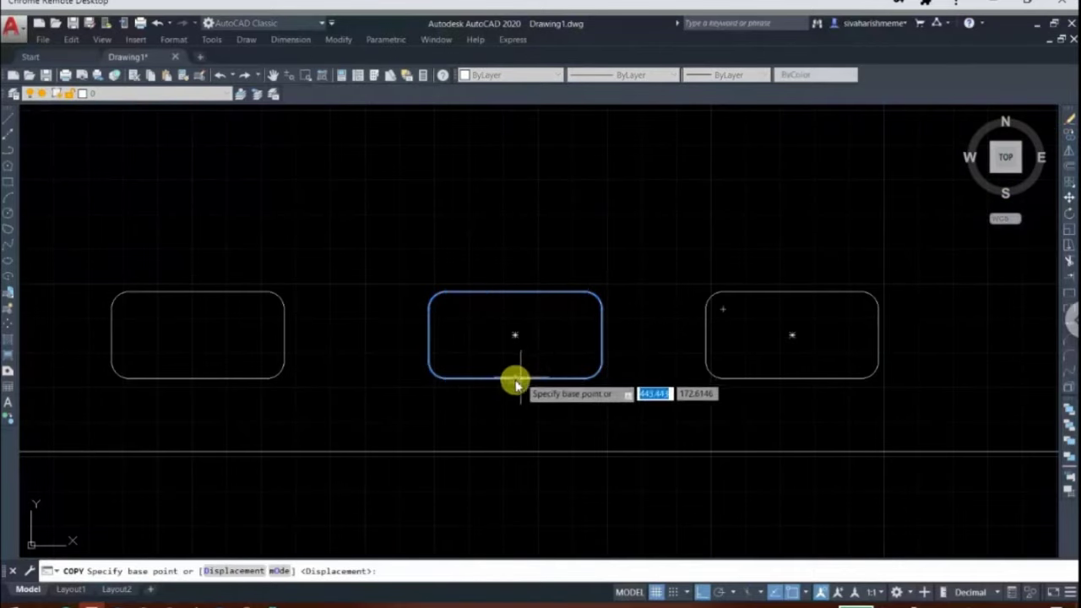
pyautogui.click(516, 374)
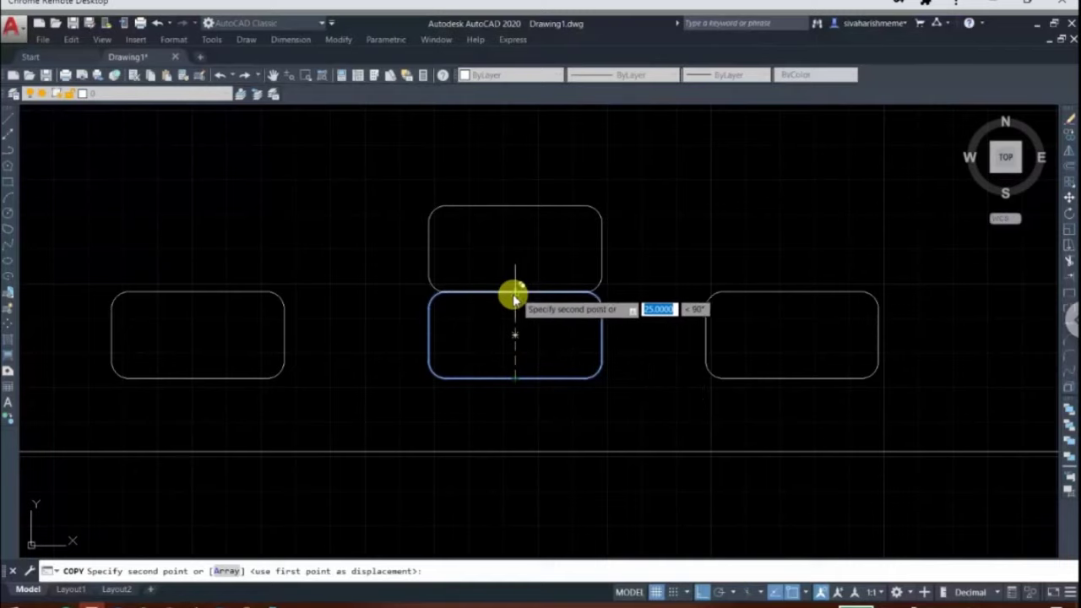
pyautogui.click(514, 293)
pyautogui.click(514, 203)
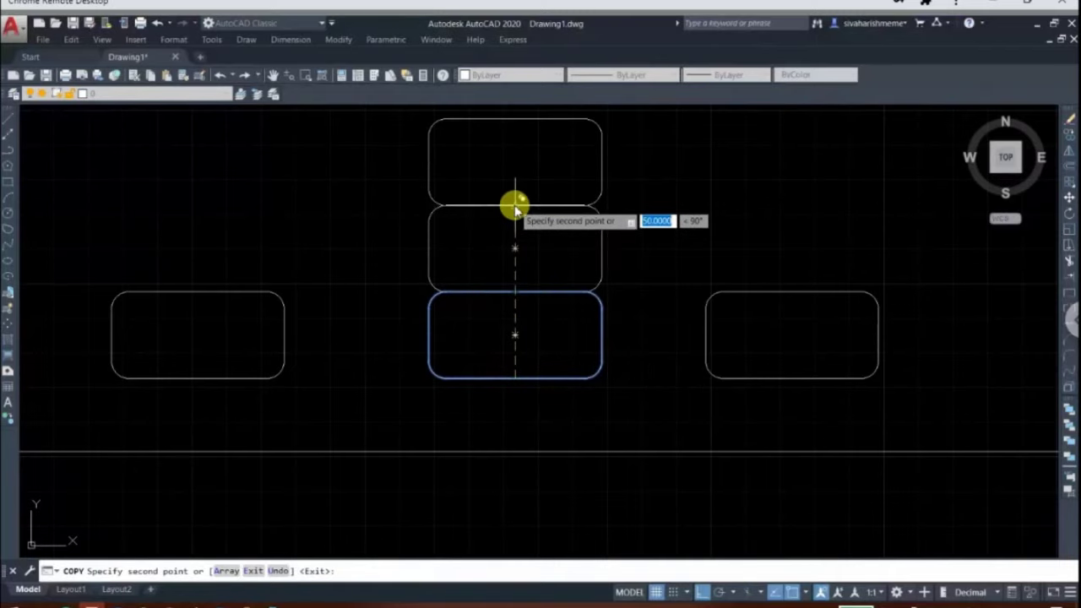
pyautogui.press('Escape')
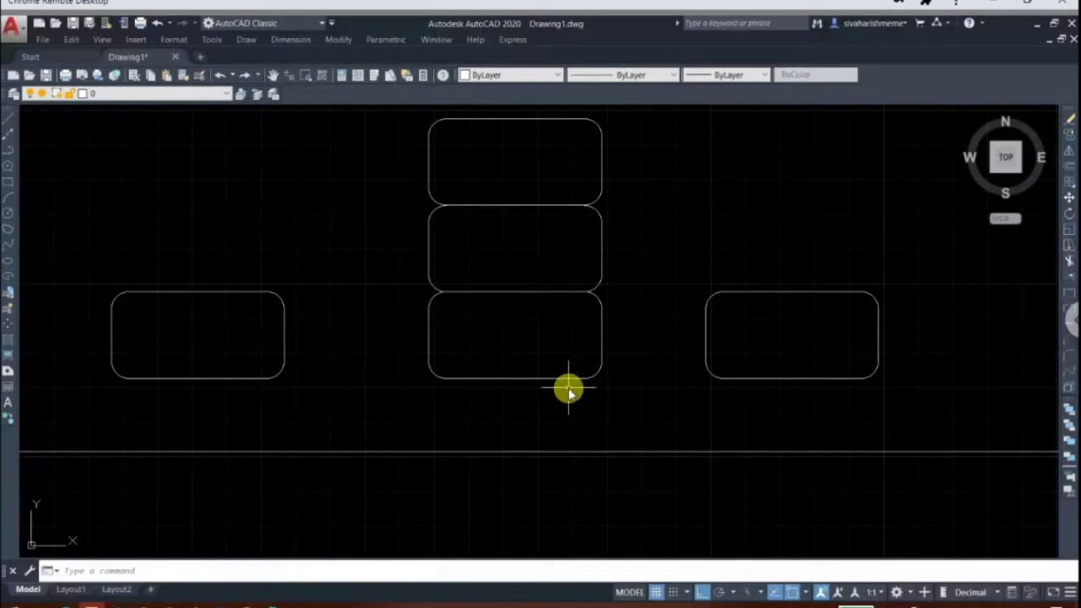
pyautogui.moveTo(1070, 159)
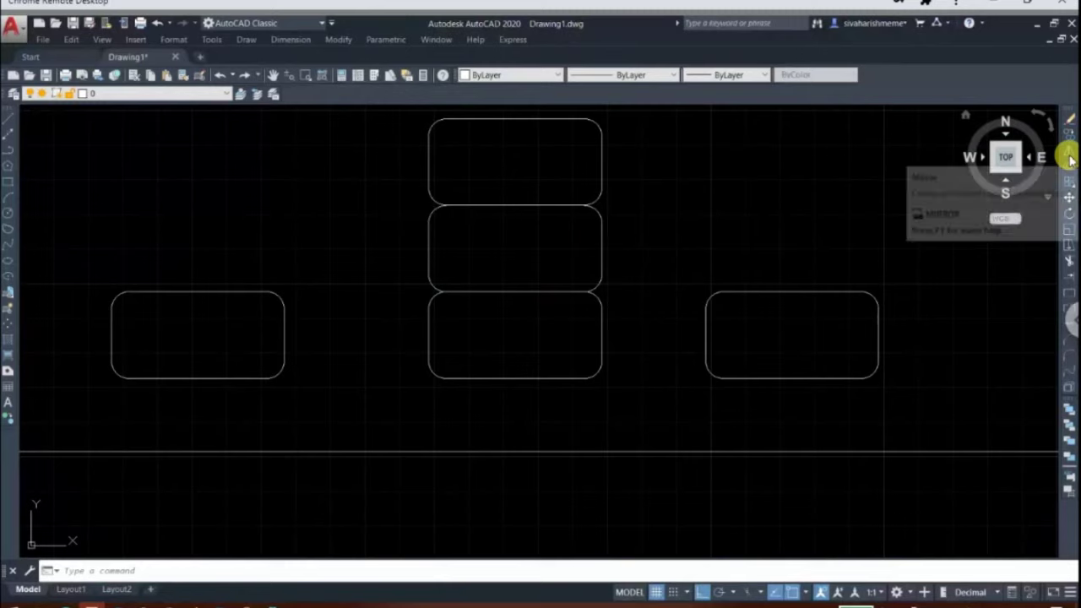
pyautogui.scroll(-4, 302, 408)
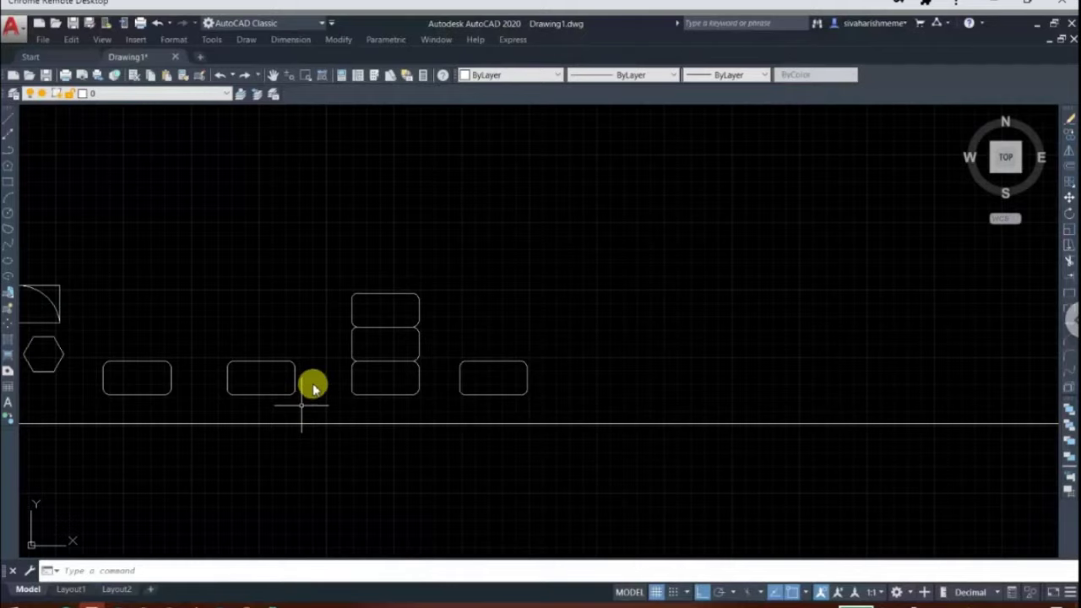
# - Start Mirror and window-select the rectangle with its semicircle as the objects to mirror
pyautogui.scroll(-2, 310, 386)
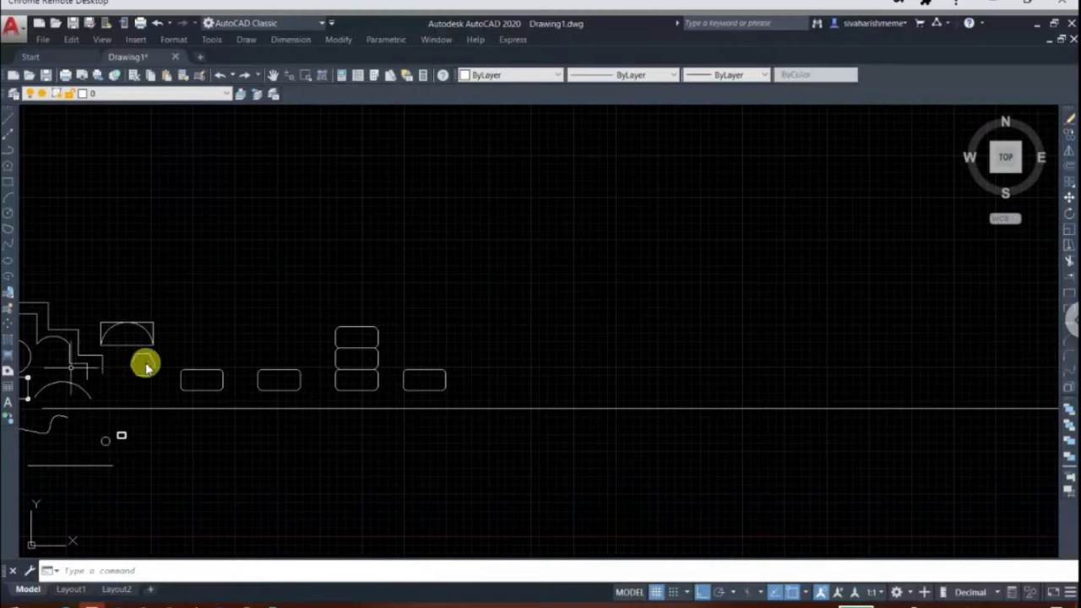
pyautogui.scroll(2, 82, 355)
pyautogui.scroll(4, 82, 355)
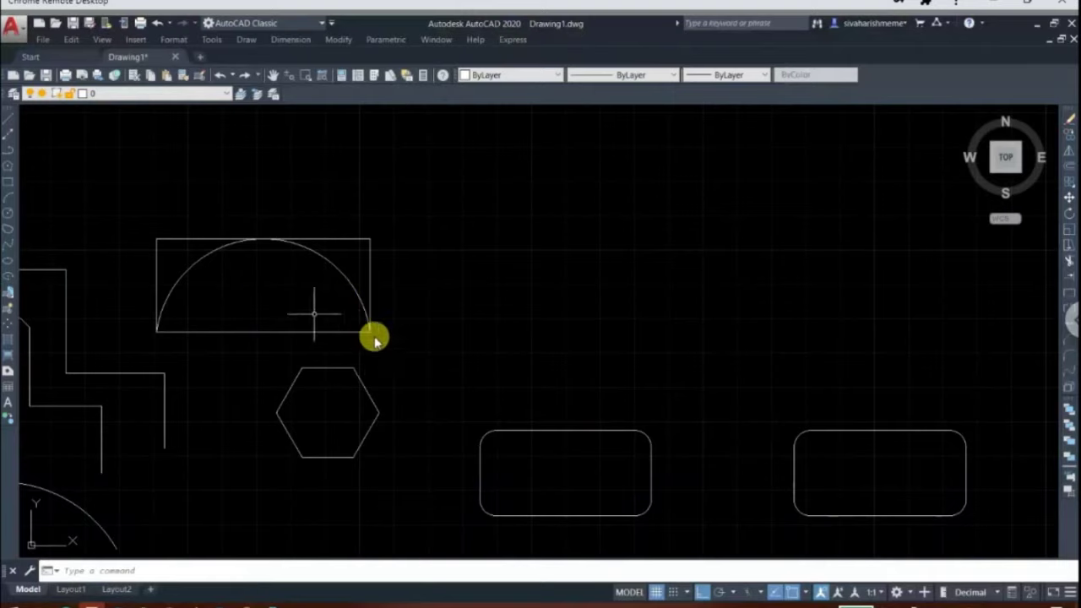
pyautogui.click(1070, 157)
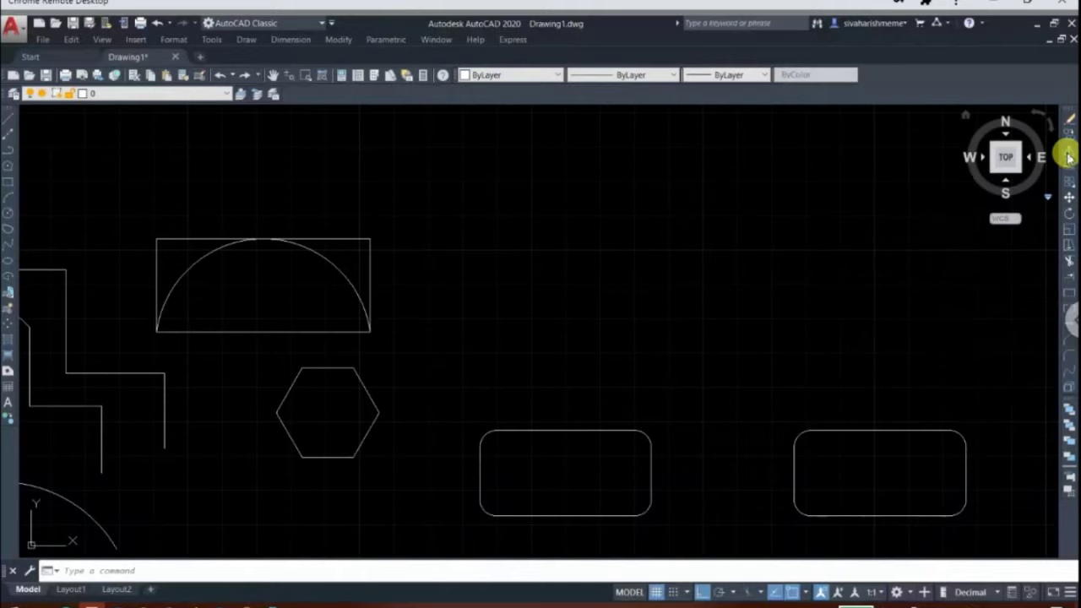
pyautogui.click(413, 348)
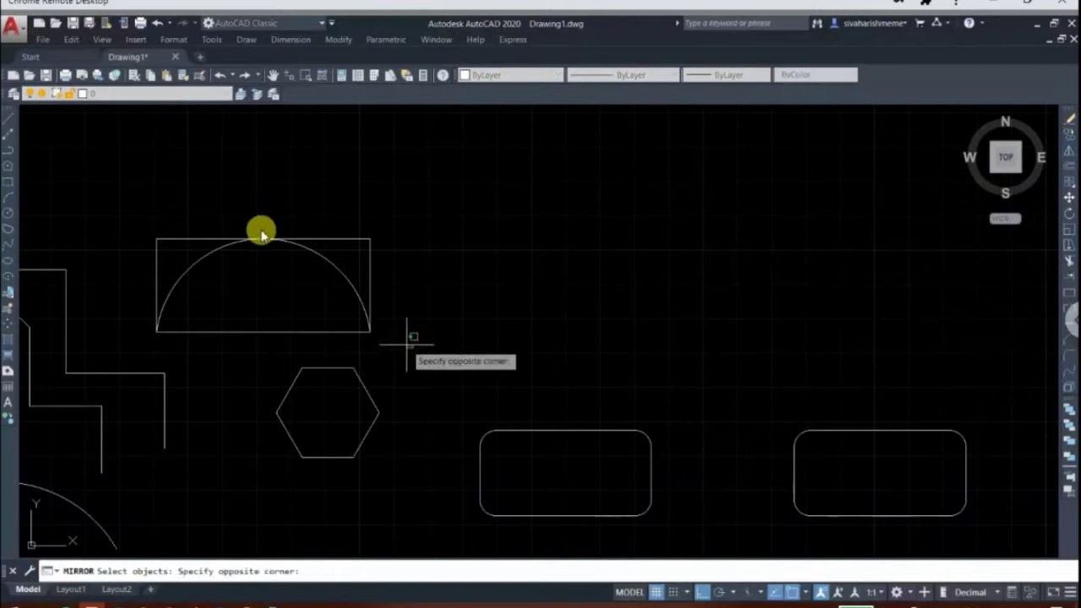
pyautogui.click(140, 211)
pyautogui.press('Return')
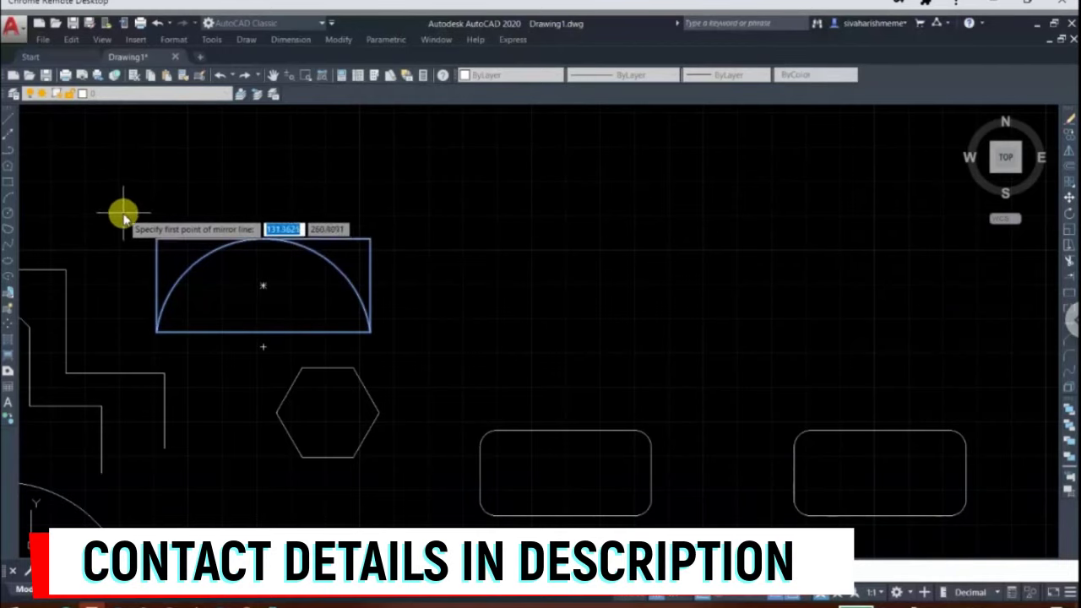
# - Redo the mirror of the semicircle-in-rectangle across its top edge, keeping the original
pyautogui.click(123, 214)
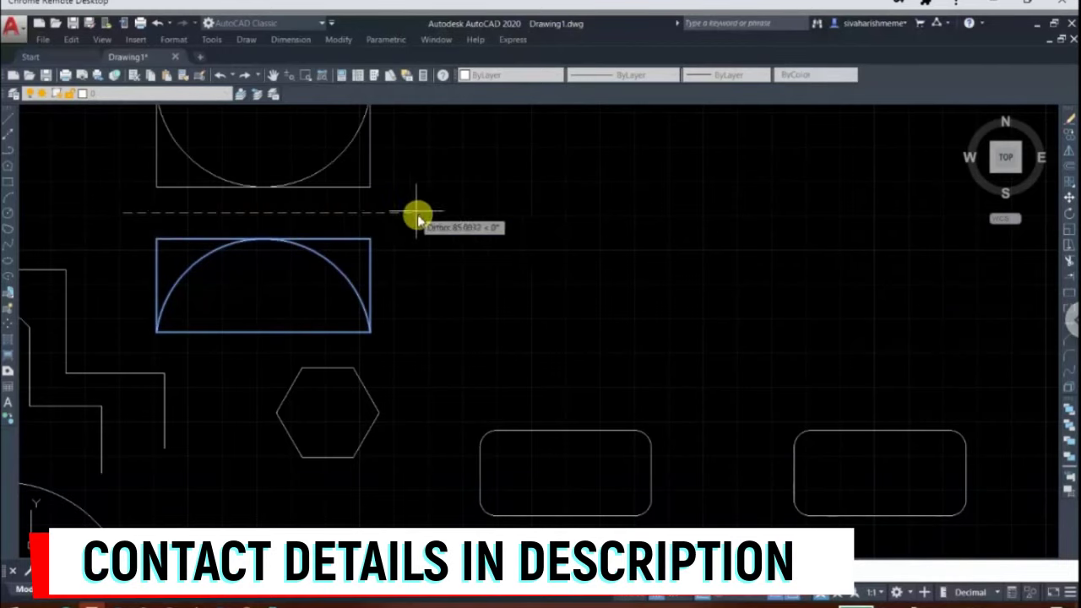
pyautogui.scroll(-2, 417, 218)
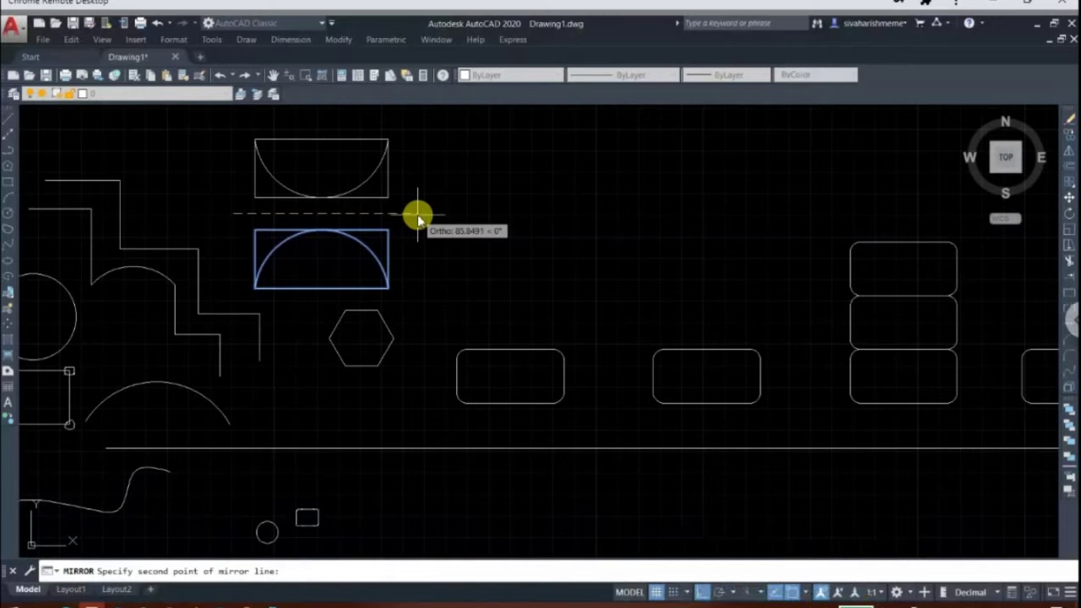
pyautogui.press('Escape')
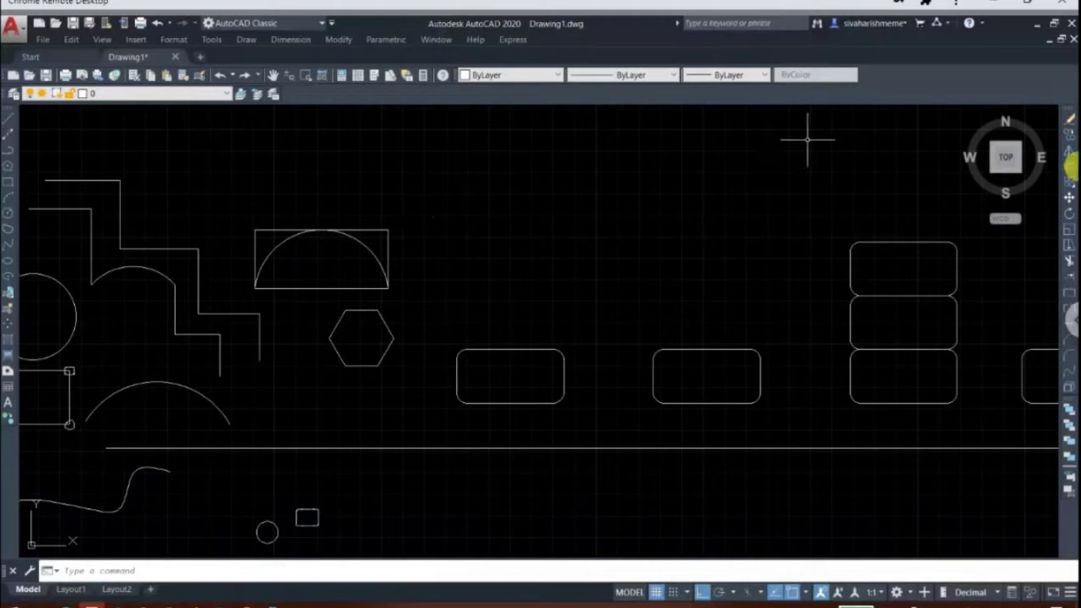
pyautogui.click(1070, 149)
pyautogui.click(406, 296)
pyautogui.click(241, 212)
pyautogui.press('Return')
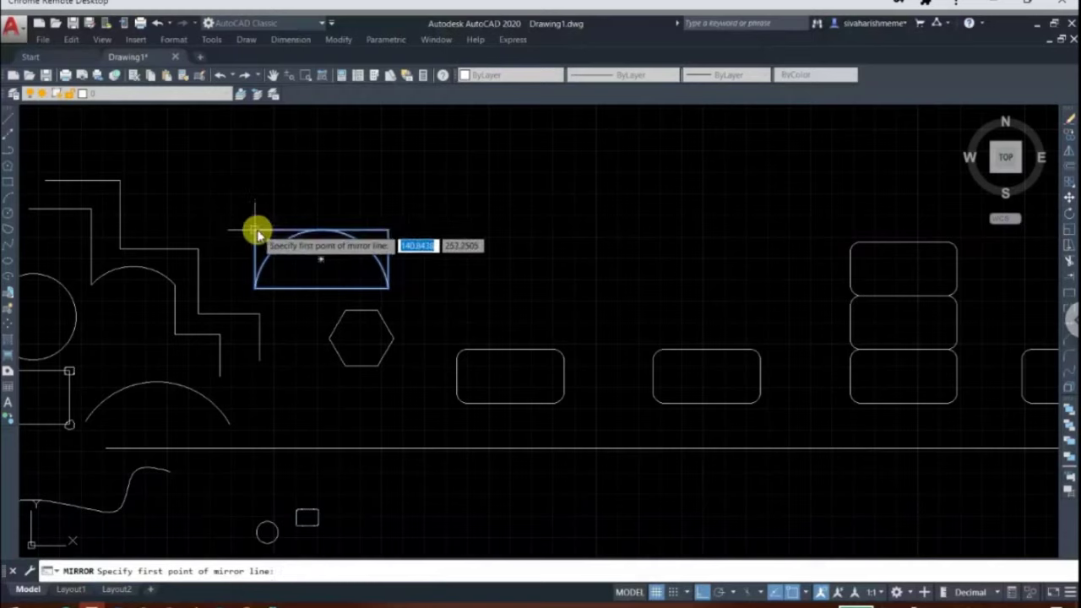
pyautogui.click(314, 229)
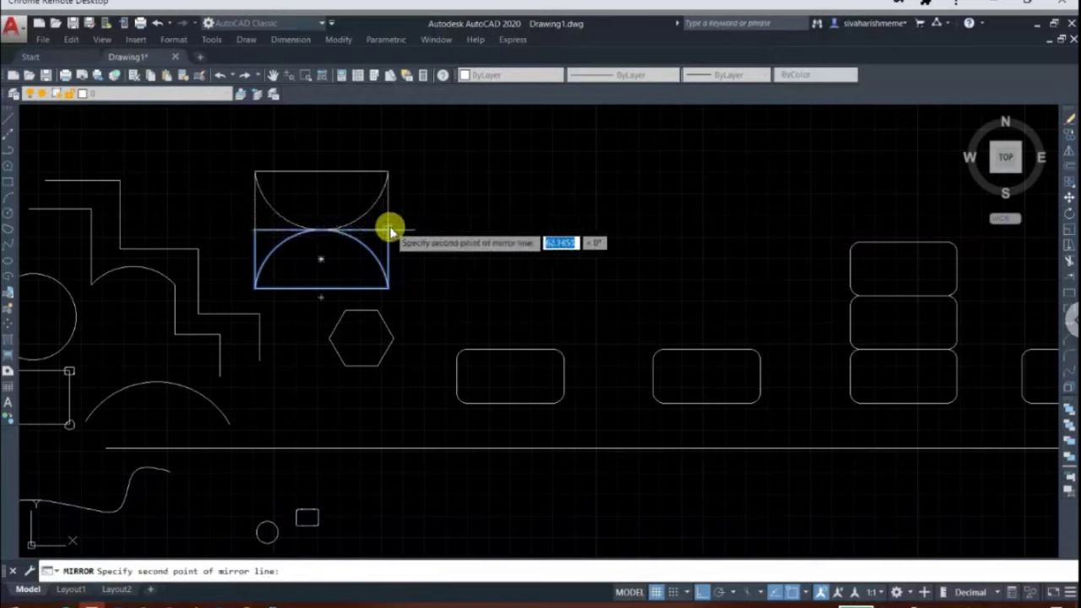
pyautogui.click(390, 229)
pyautogui.press('Return')
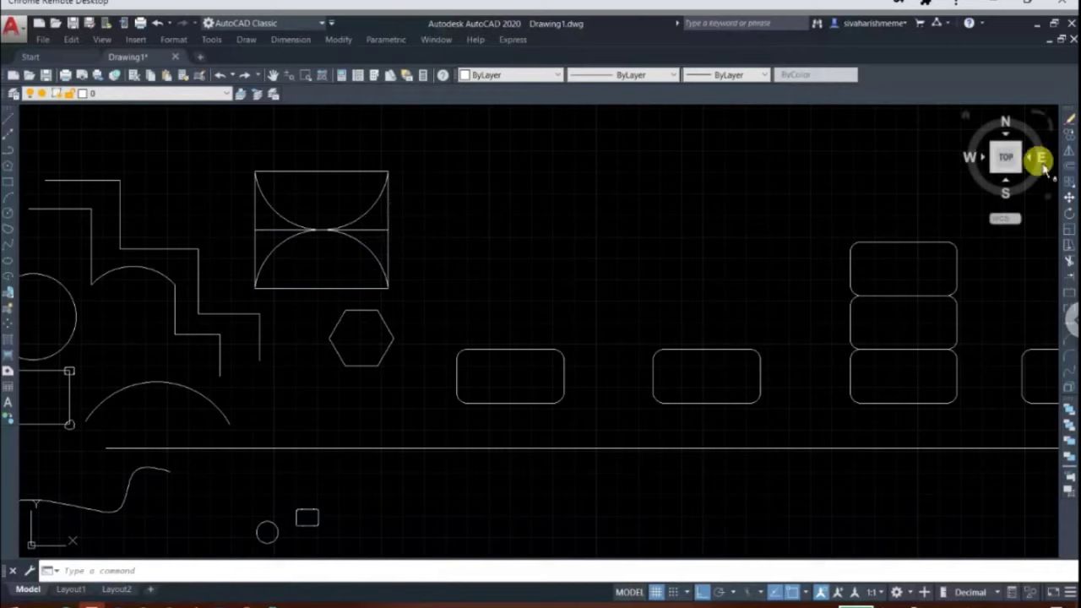
# - Mirror the double-arc square across a vertical line to its right, erasing the original
pyautogui.press('Return')
pyautogui.click(416, 298)
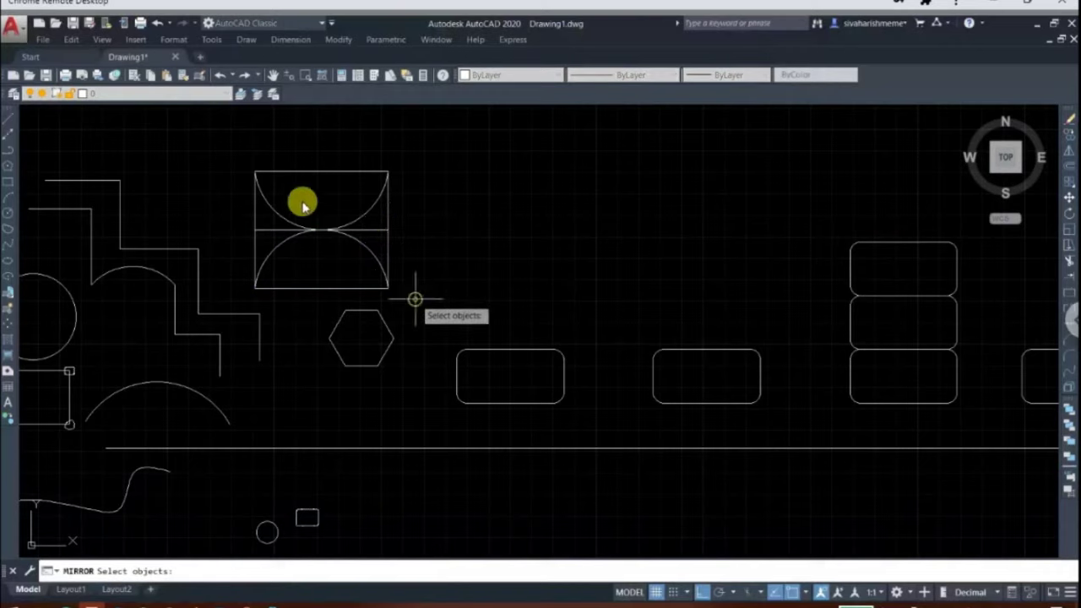
pyautogui.click(234, 157)
pyautogui.press('Return')
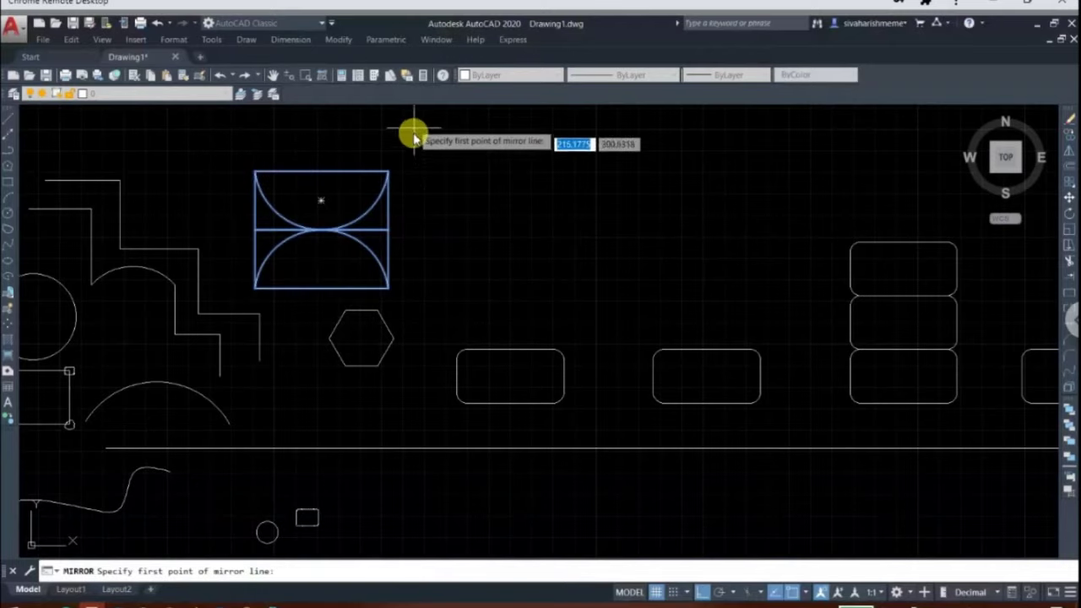
pyautogui.click(415, 151)
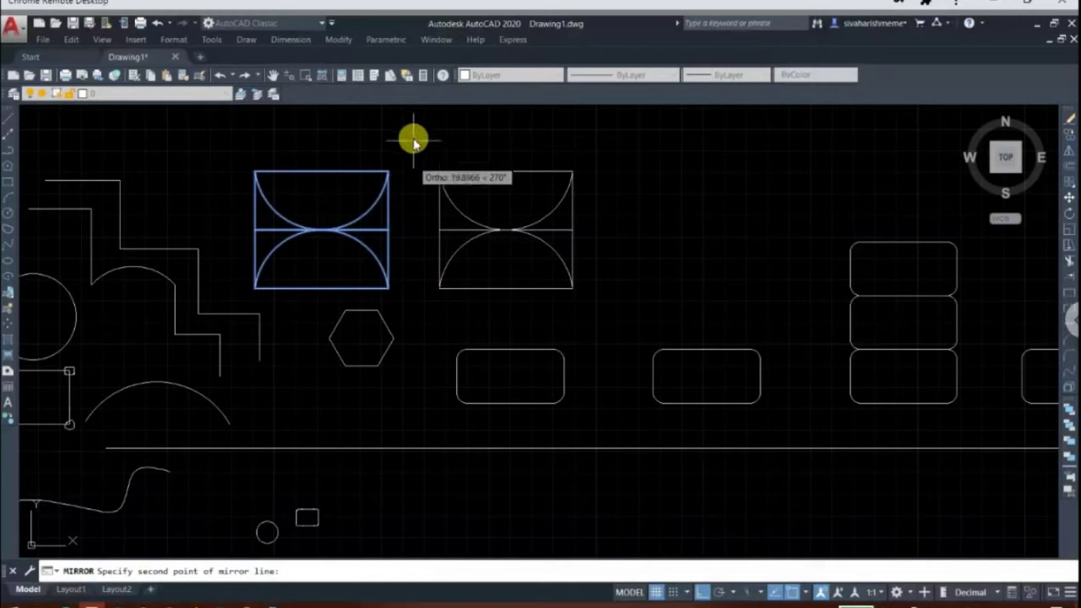
pyautogui.click(409, 317)
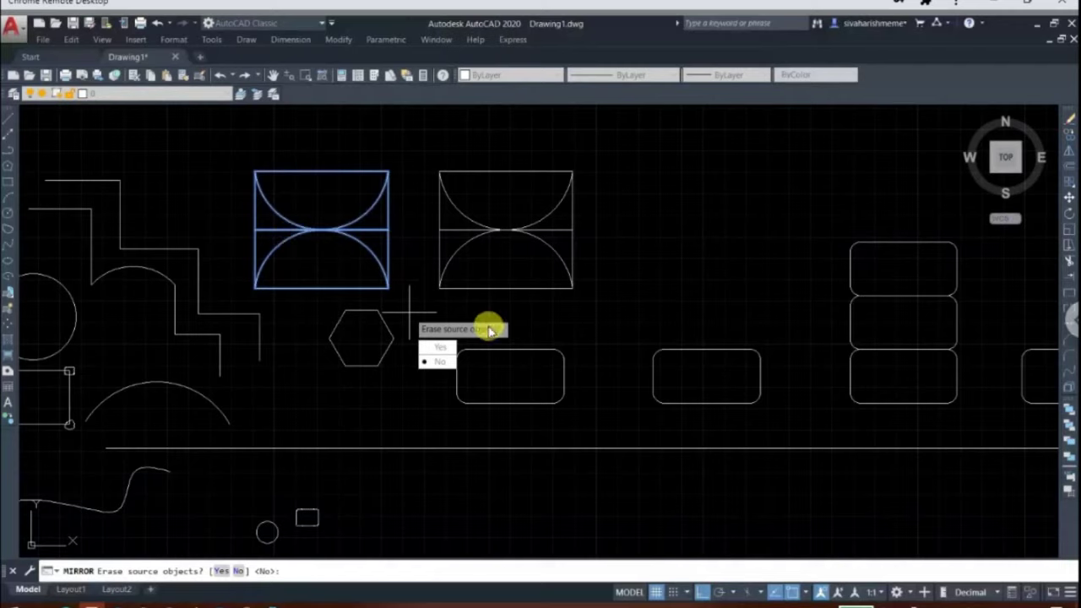
pyautogui.click(438, 349)
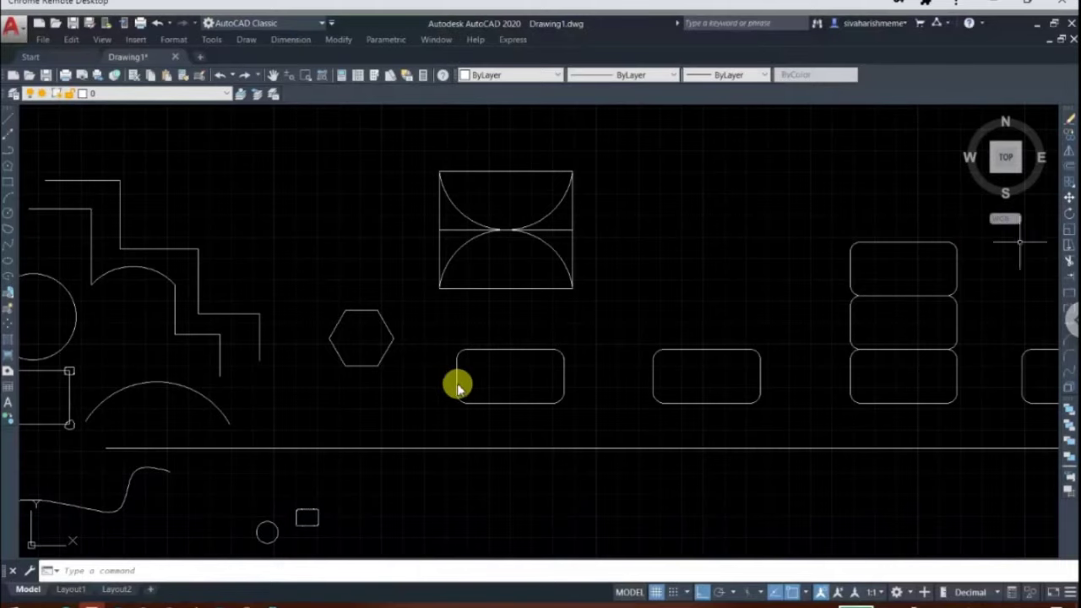
pyautogui.scroll(-2, 457, 382)
pyautogui.scroll(2, 273, 398)
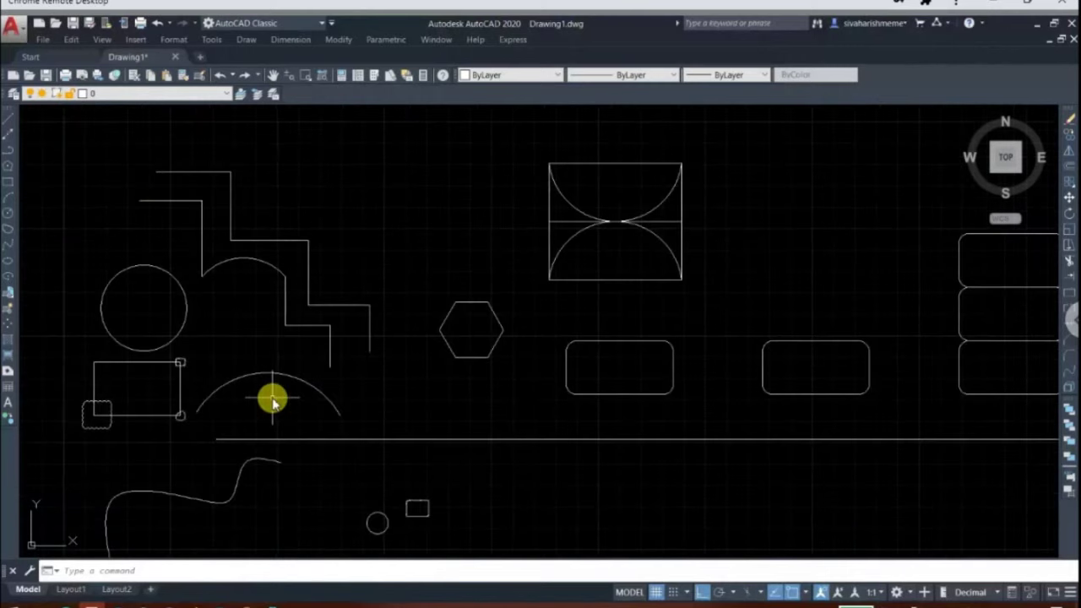
pyautogui.click(372, 426)
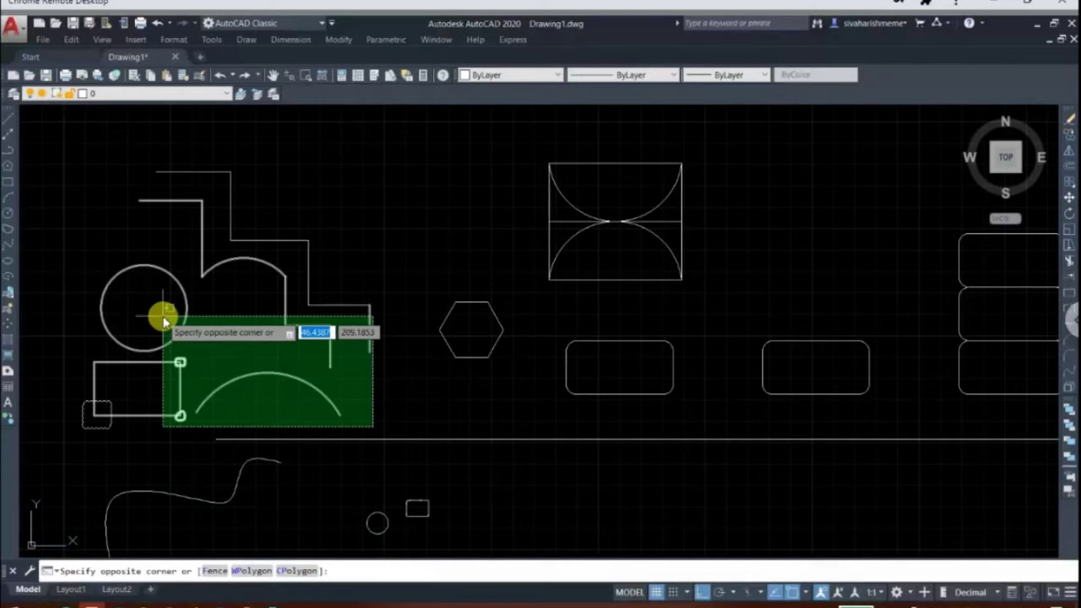
pyautogui.press('Escape')
pyautogui.click(163, 317)
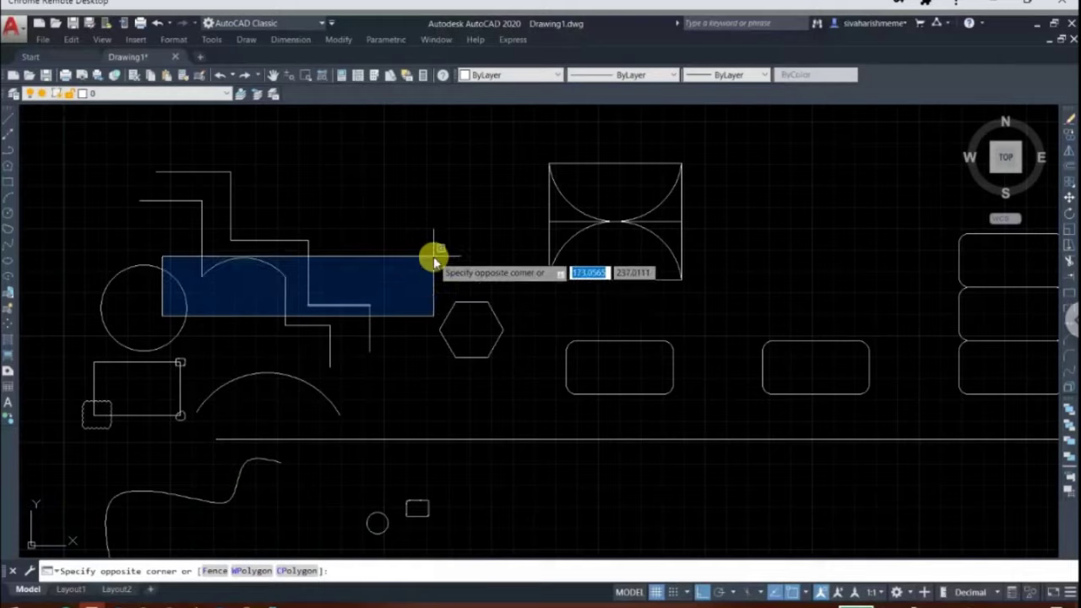
pyautogui.click(434, 256)
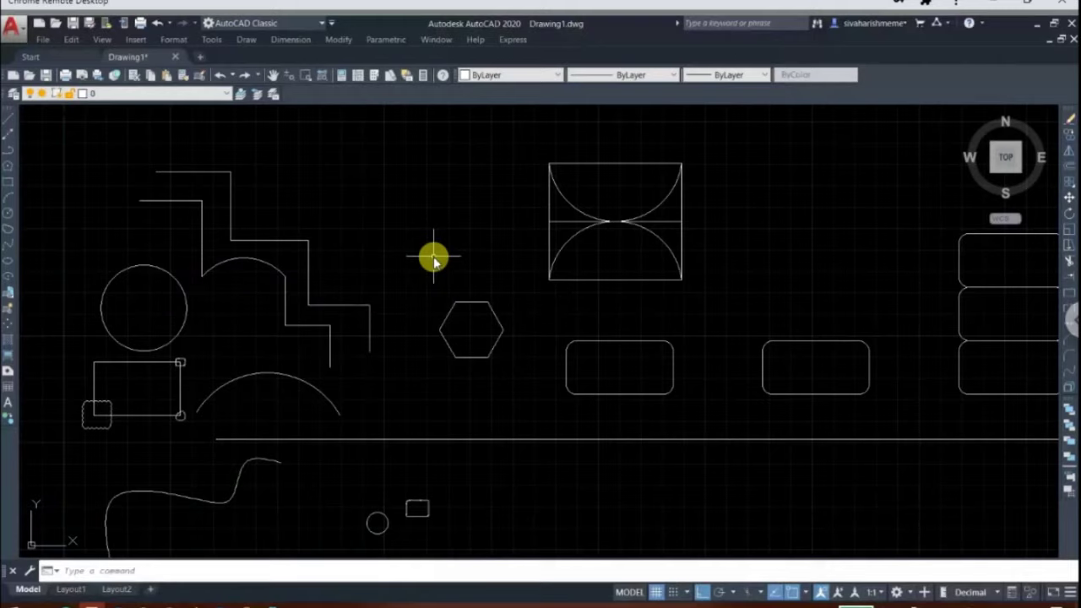
pyautogui.click(451, 418)
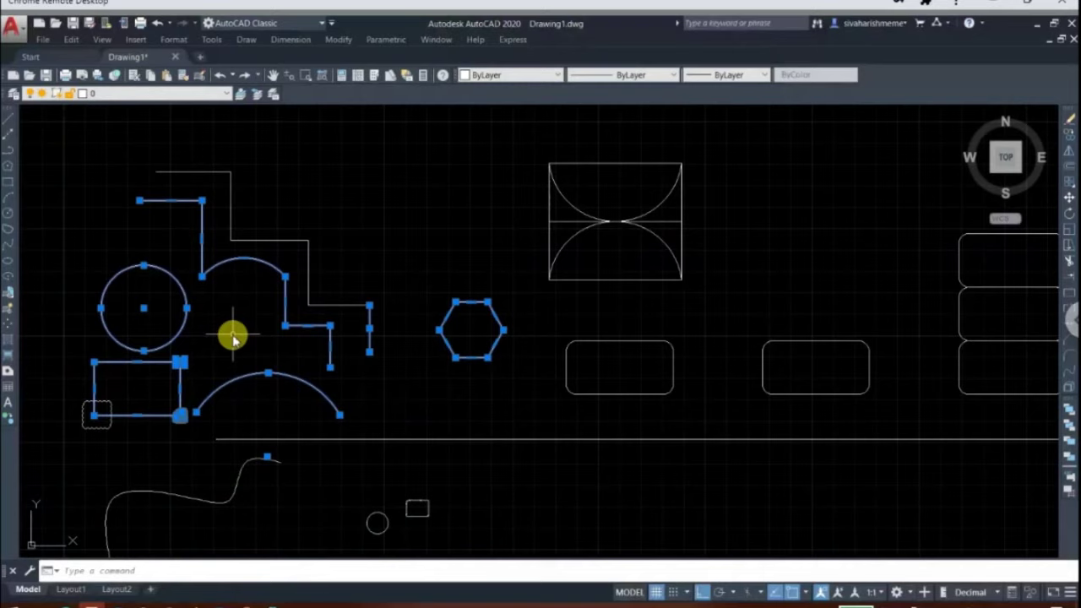
pyautogui.press('Escape')
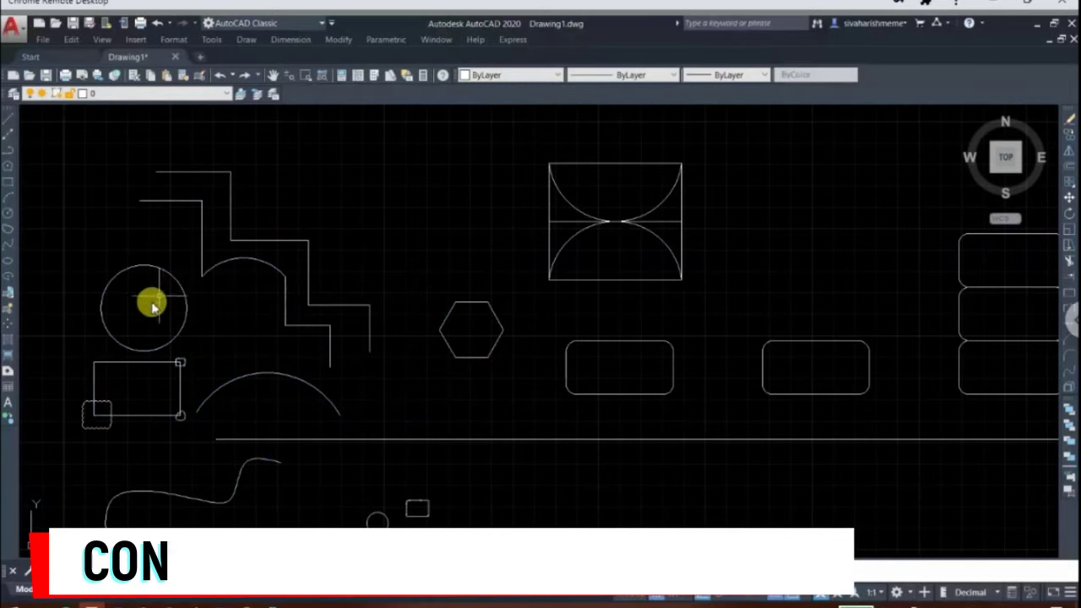
pyautogui.click(158, 304)
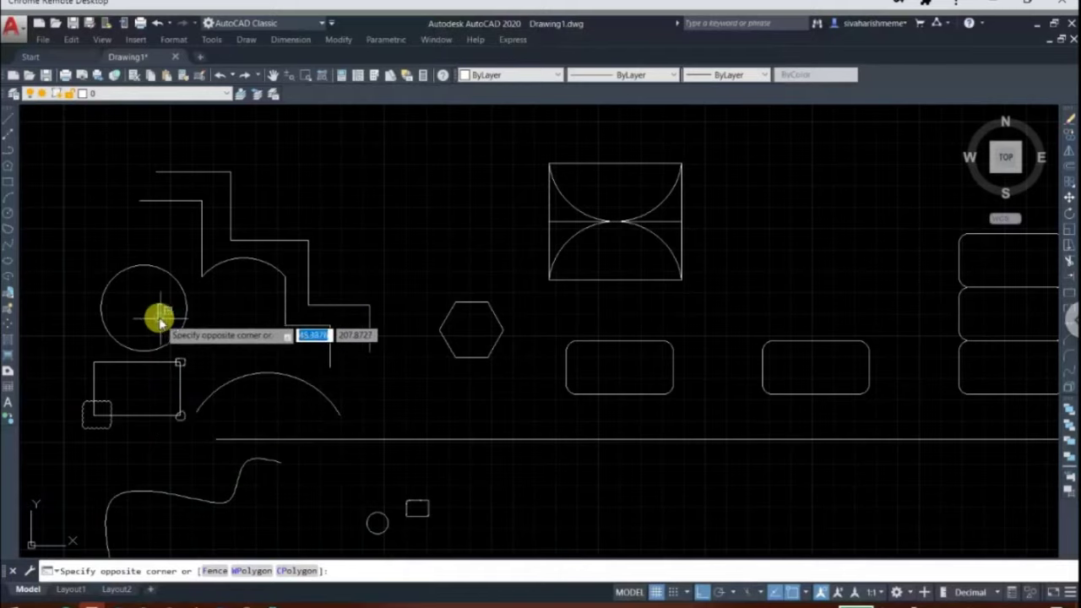
pyautogui.press('Escape')
pyautogui.click(9, 216)
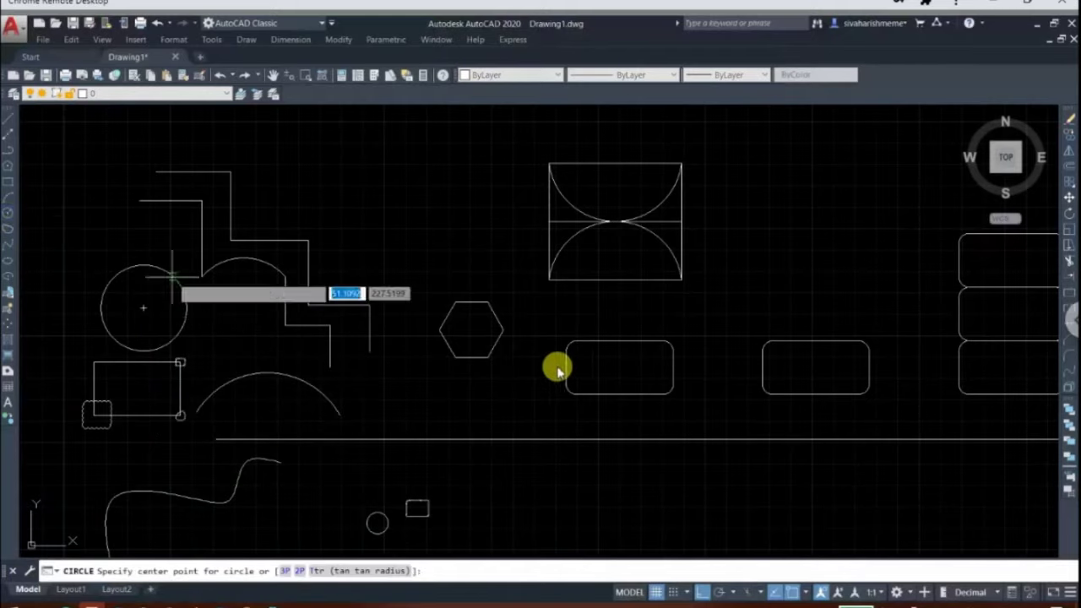
pyautogui.scroll(4, 592, 371)
pyautogui.scroll(2, 583, 372)
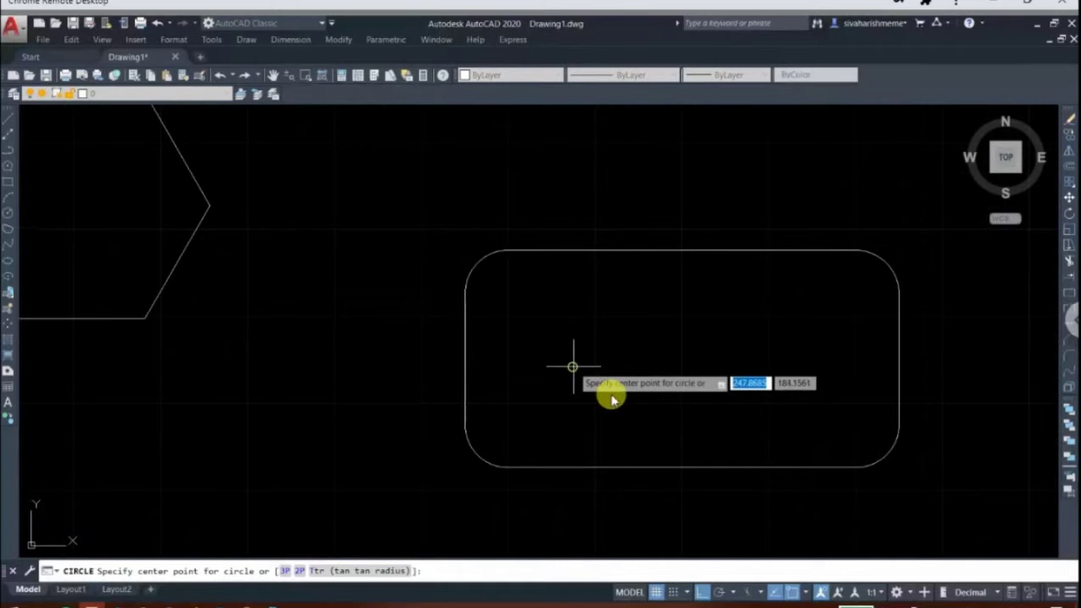
pyautogui.click(573, 367)
pyautogui.click(625, 418)
pyautogui.scroll(-2, 519, 369)
pyautogui.scroll(-2, 625, 443)
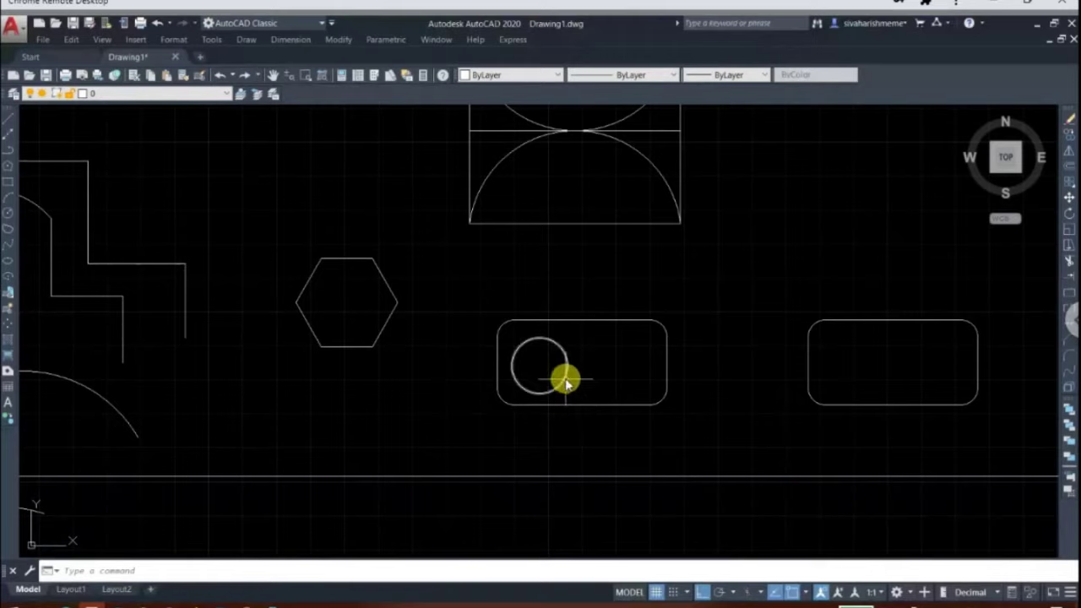
pyautogui.click(566, 381)
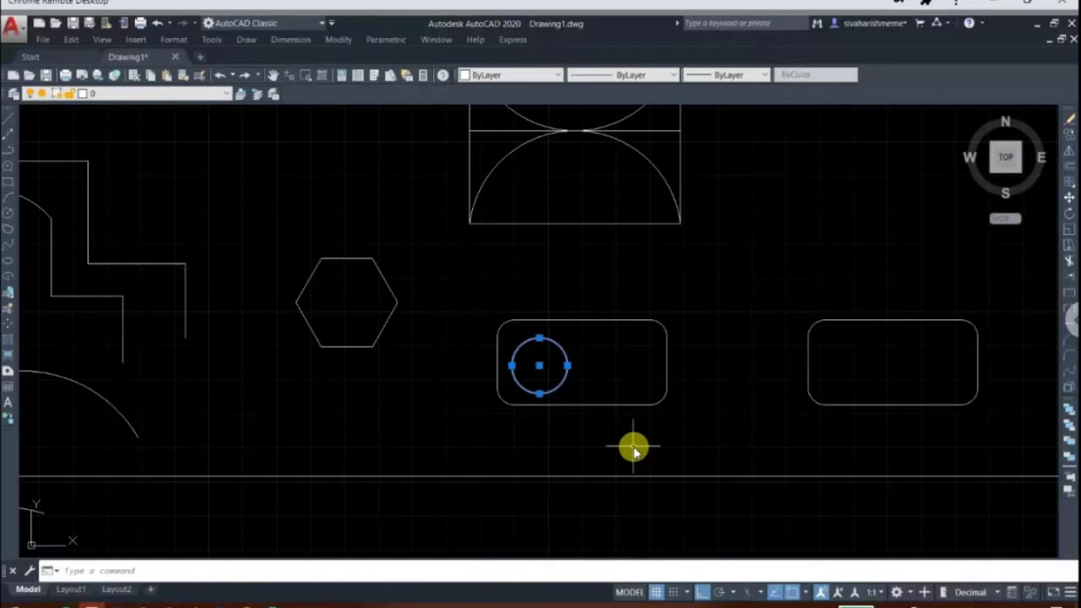
pyautogui.press('Escape')
pyautogui.click(469, 269)
pyautogui.click(593, 434)
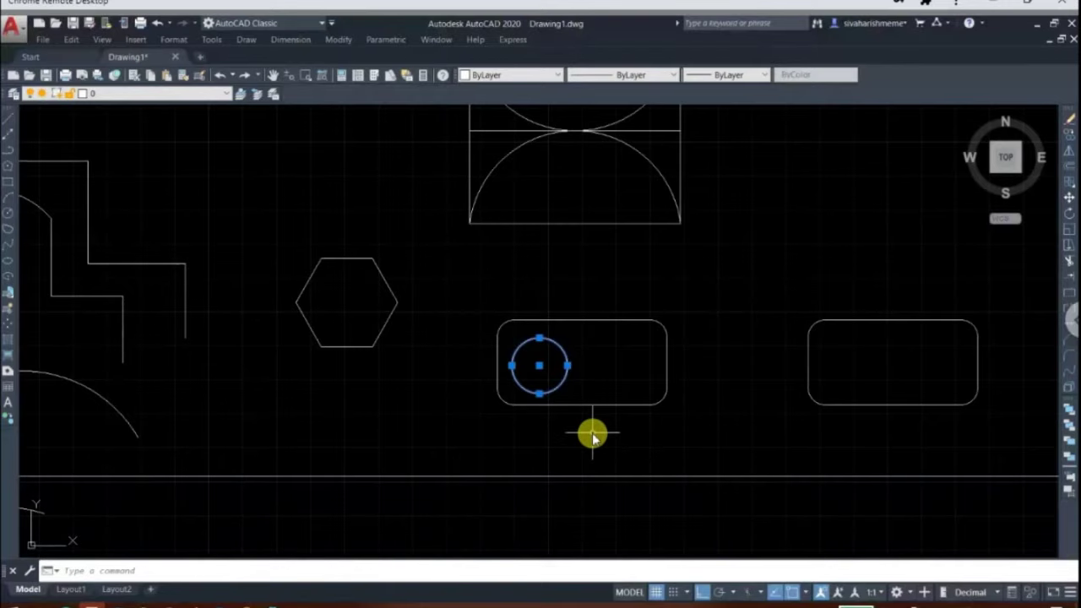
pyautogui.press('Escape')
pyautogui.click(593, 434)
pyautogui.click(540, 369)
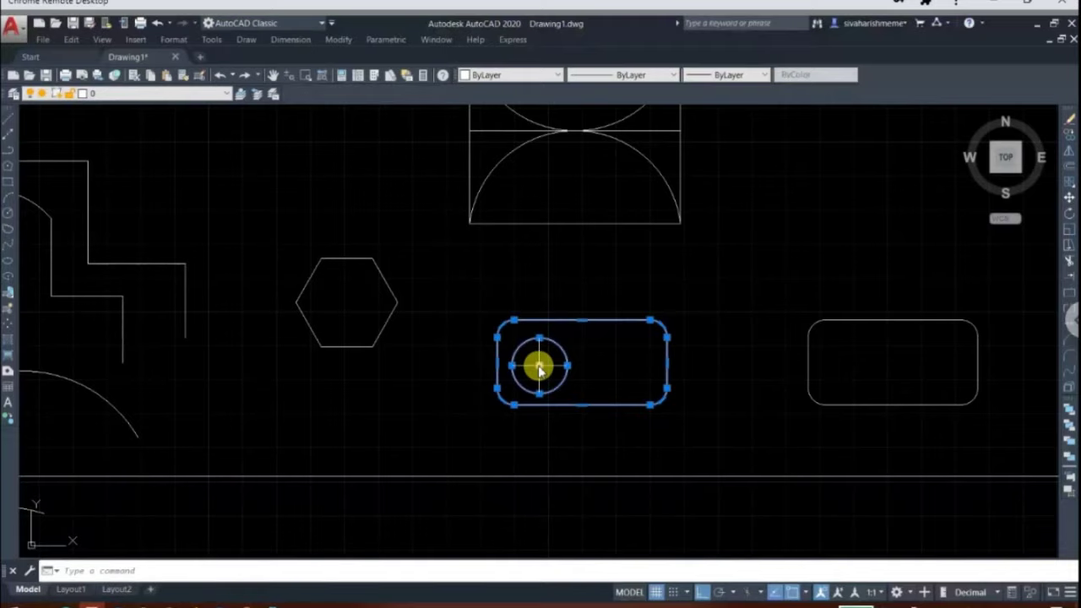
pyautogui.press('Escape')
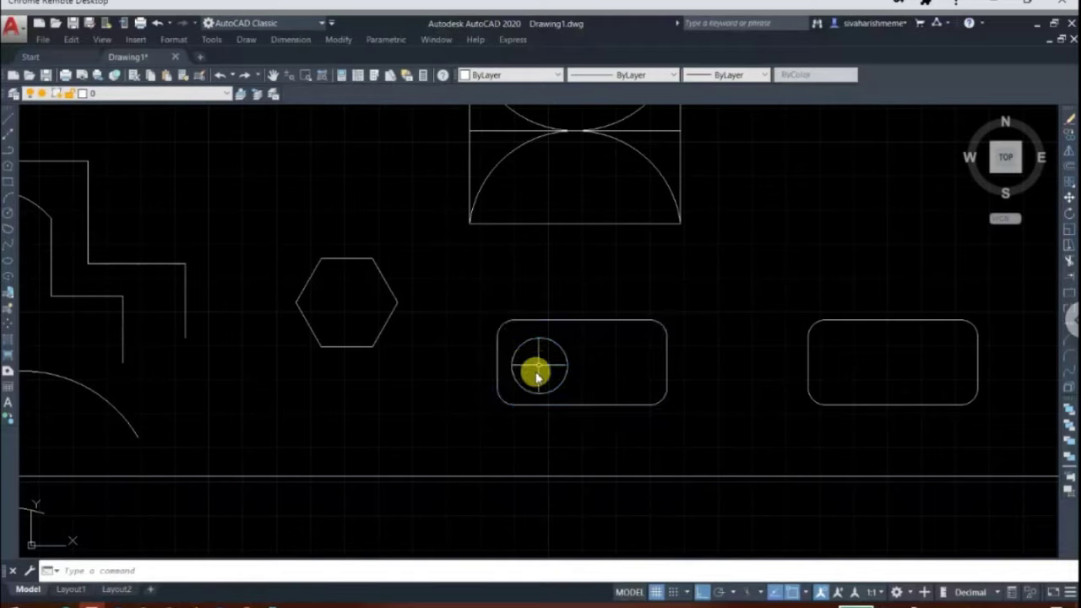
pyautogui.moveTo(726, 451); pyautogui.dragTo(492, 449)
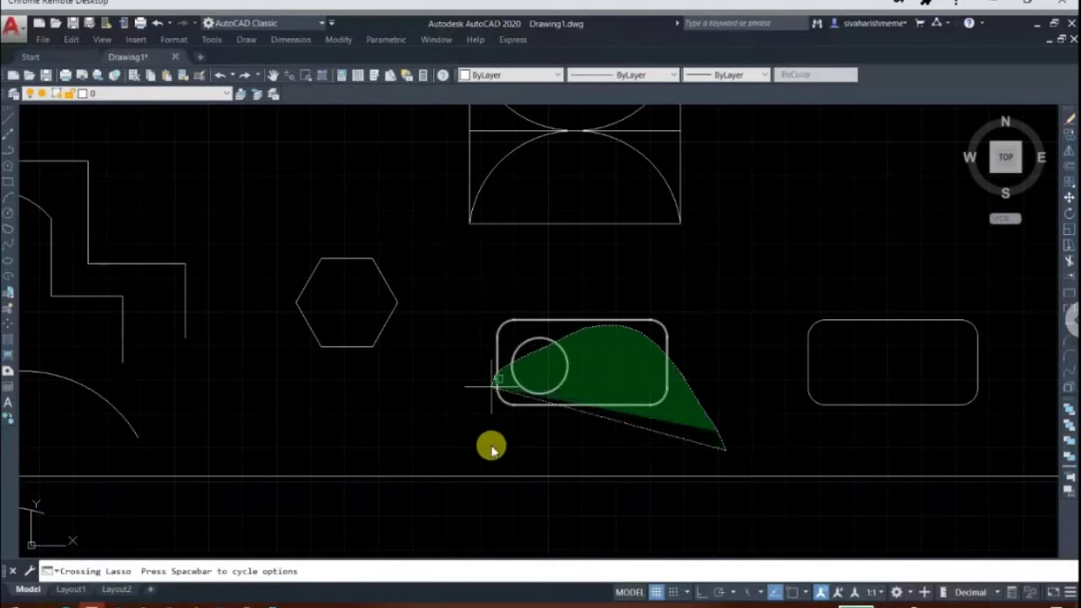
pyautogui.moveTo(493, 450); pyautogui.dragTo(615, 510)
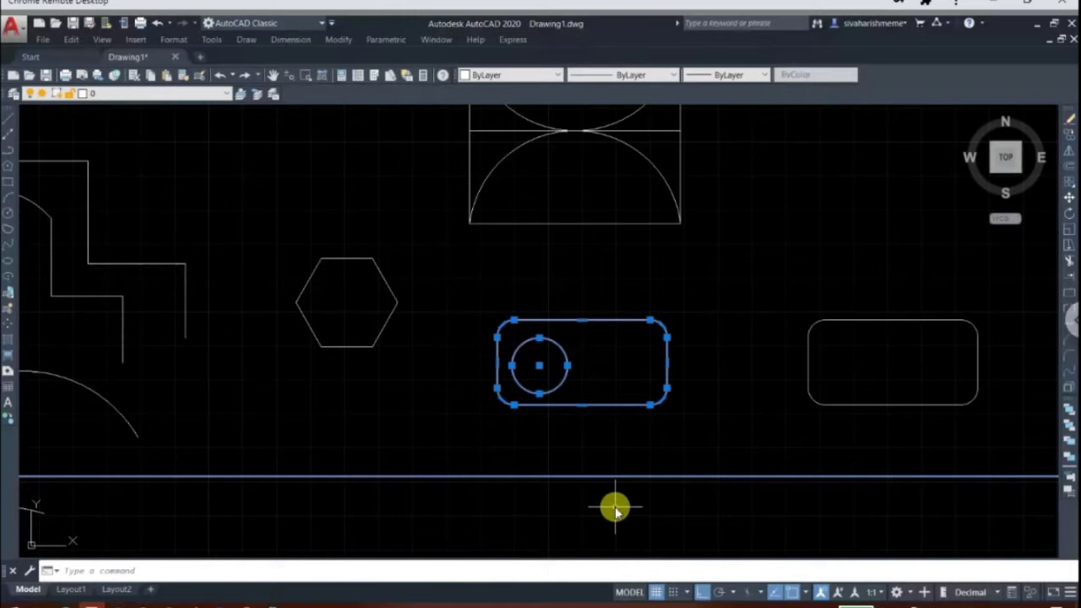
pyautogui.press('Escape')
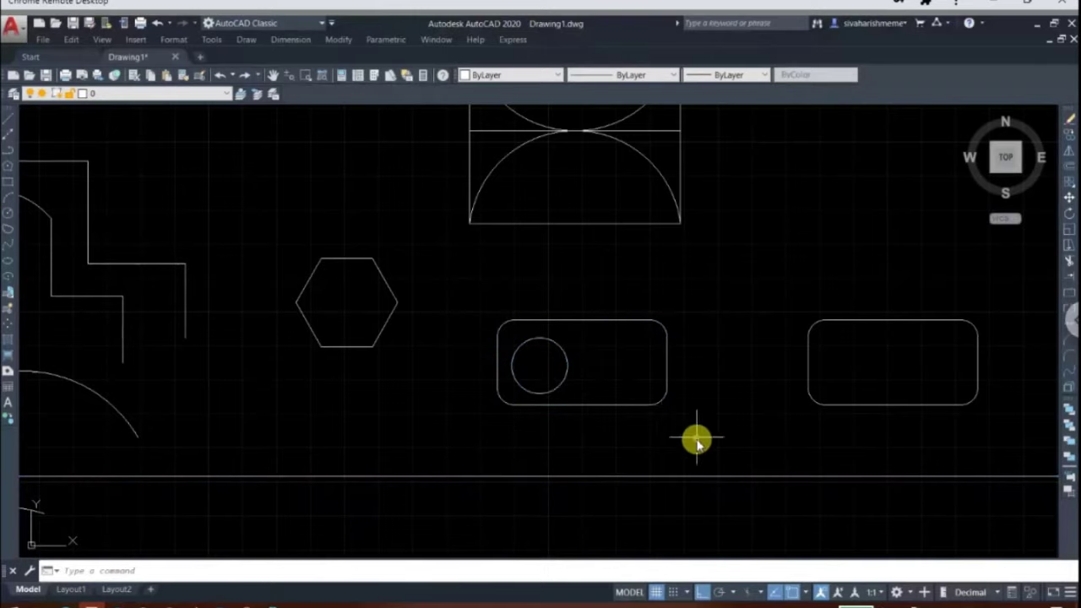
pyautogui.click(696, 437)
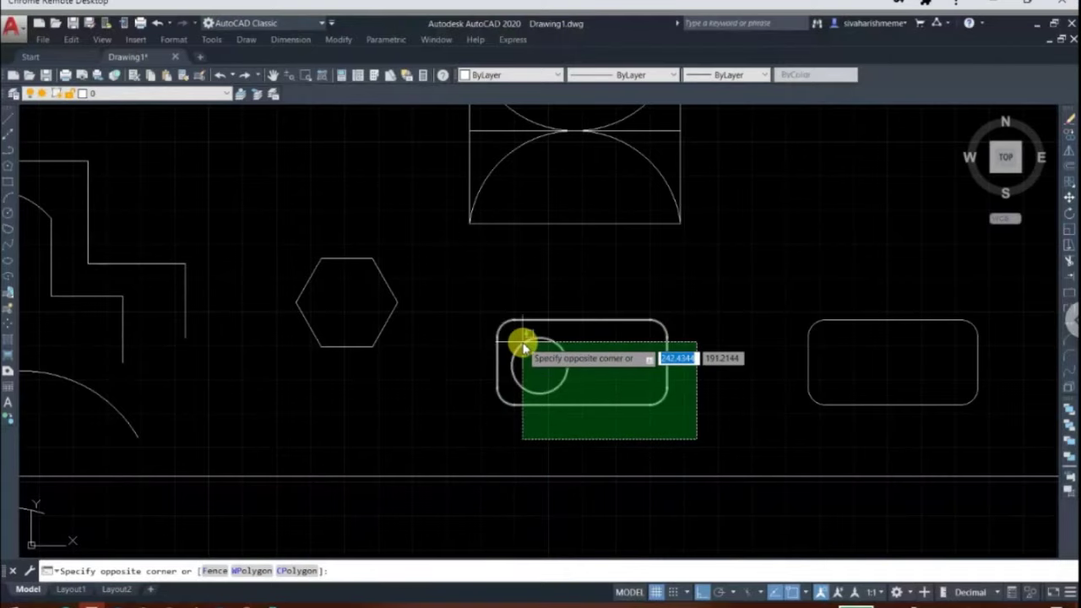
pyautogui.press('Escape')
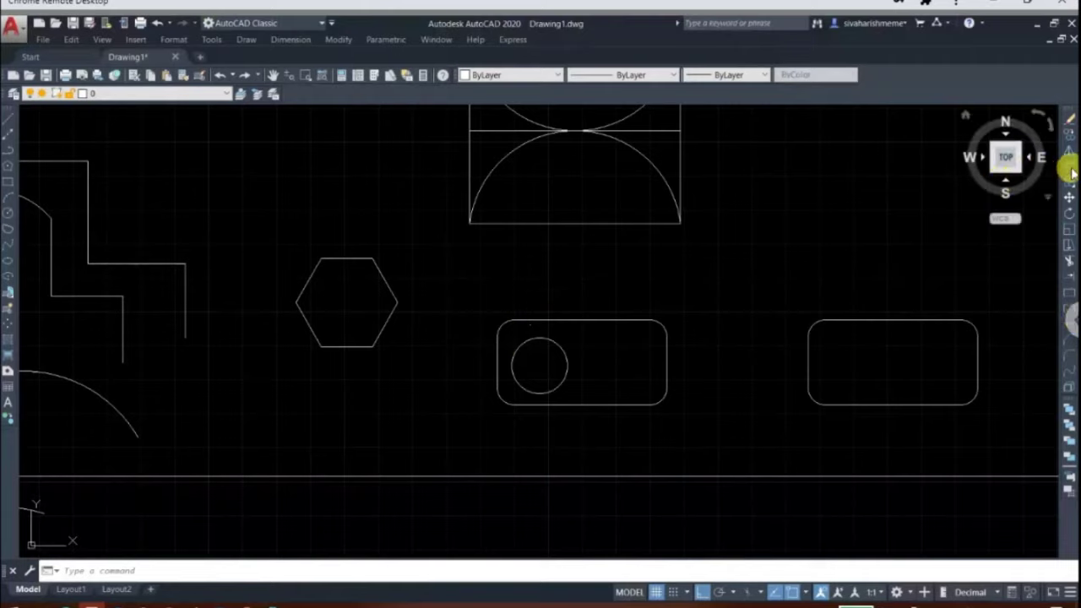
pyautogui.moveTo(1070, 170)
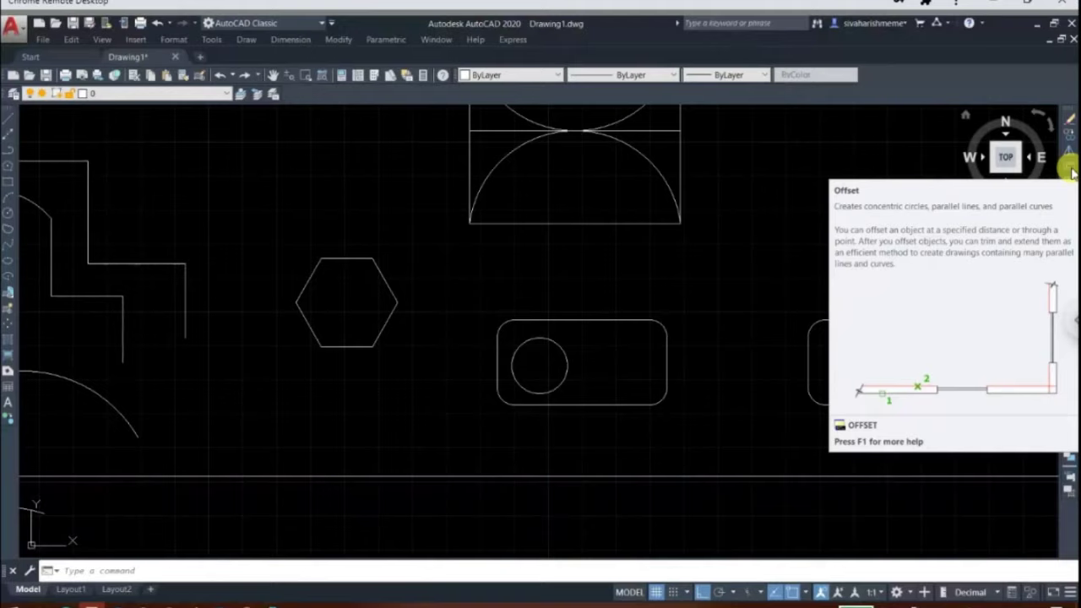
pyautogui.click(1071, 169)
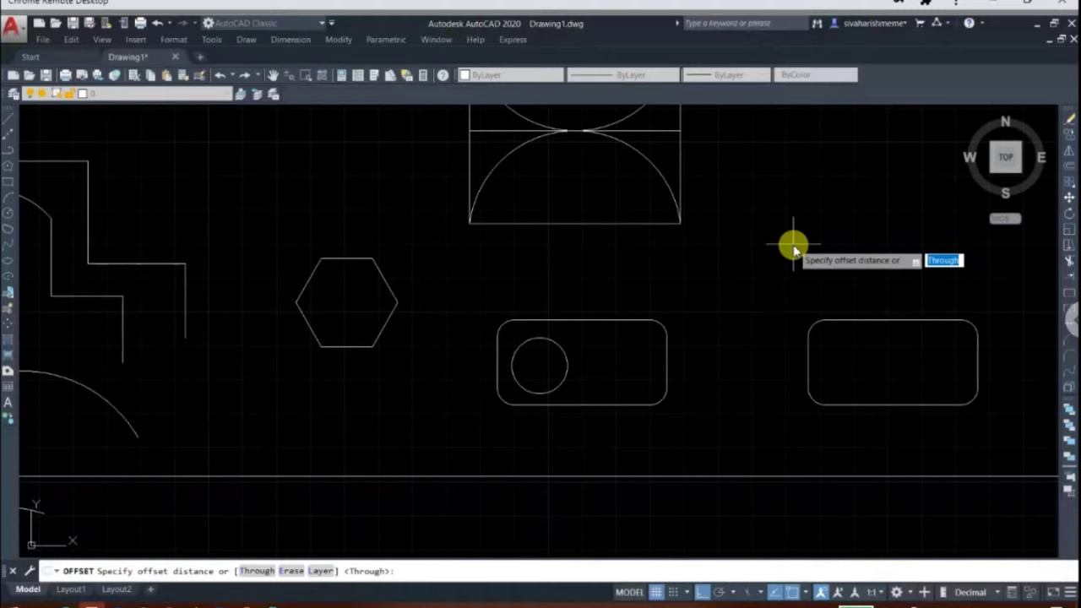
# - Offset the hexagon outward by 5 three times, each from the newest outer hexagon
pyautogui.press('Escape')
pyautogui.write('o')
pyautogui.press('Return')
pyautogui.write('5')
pyautogui.press('Return')
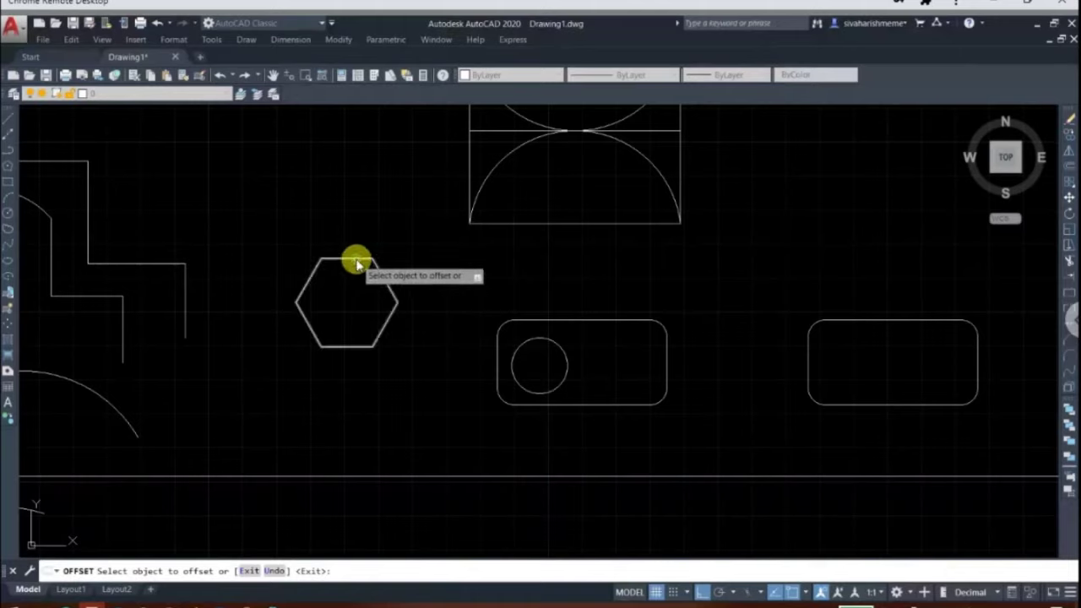
pyautogui.click(356, 261)
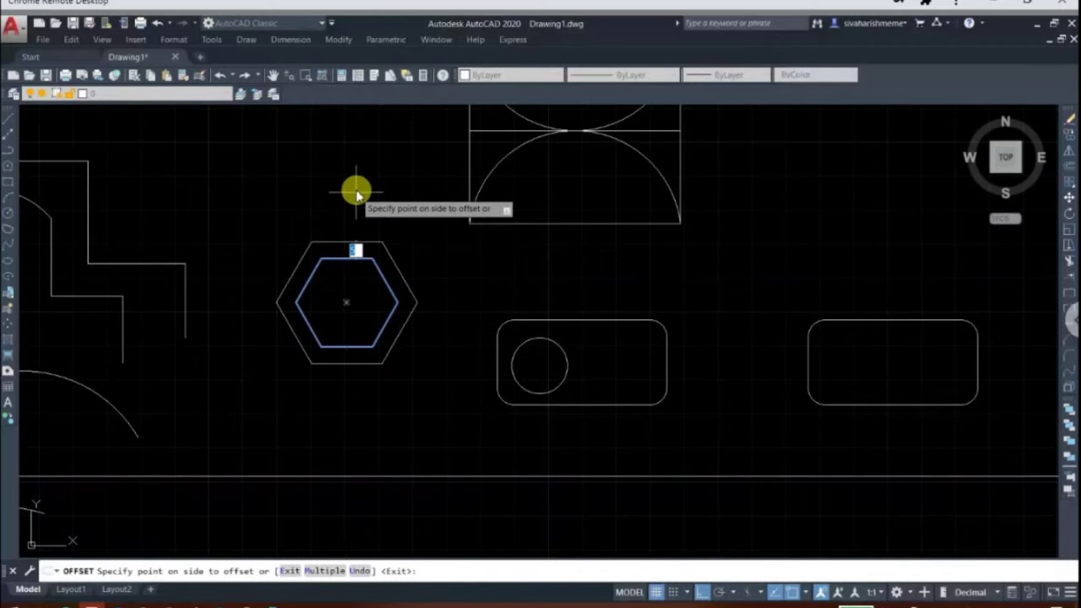
pyautogui.click(356, 195)
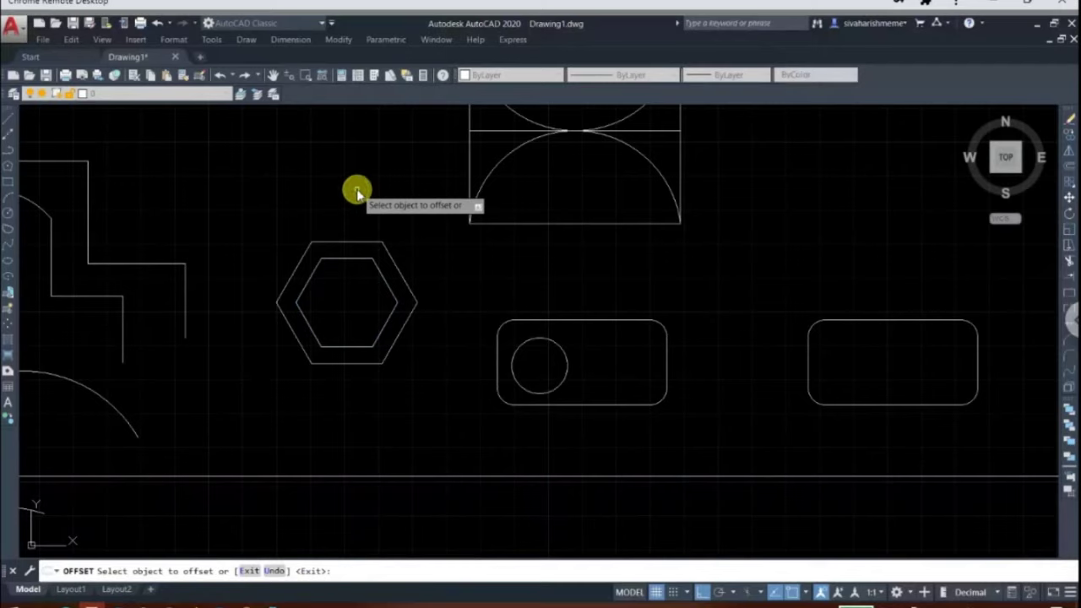
pyautogui.click(365, 243)
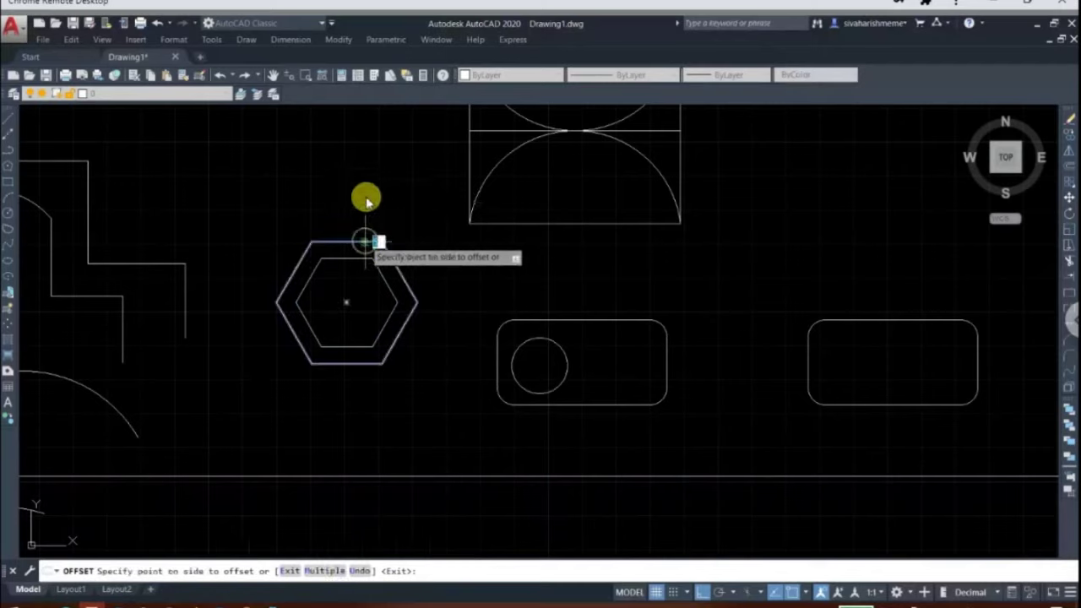
pyautogui.click(363, 191)
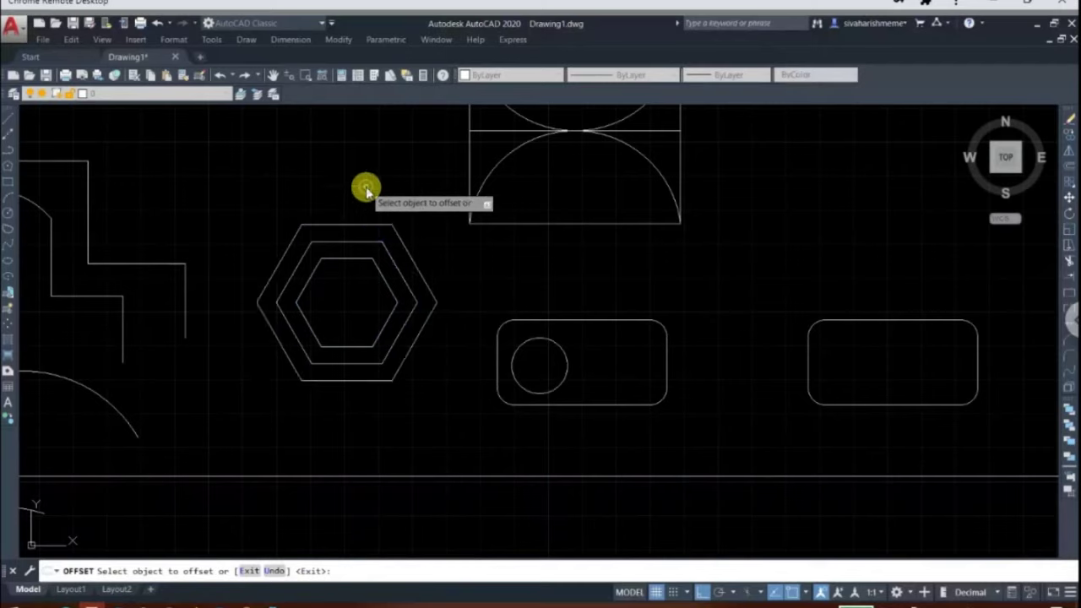
pyautogui.click(422, 267)
pyautogui.click(451, 288)
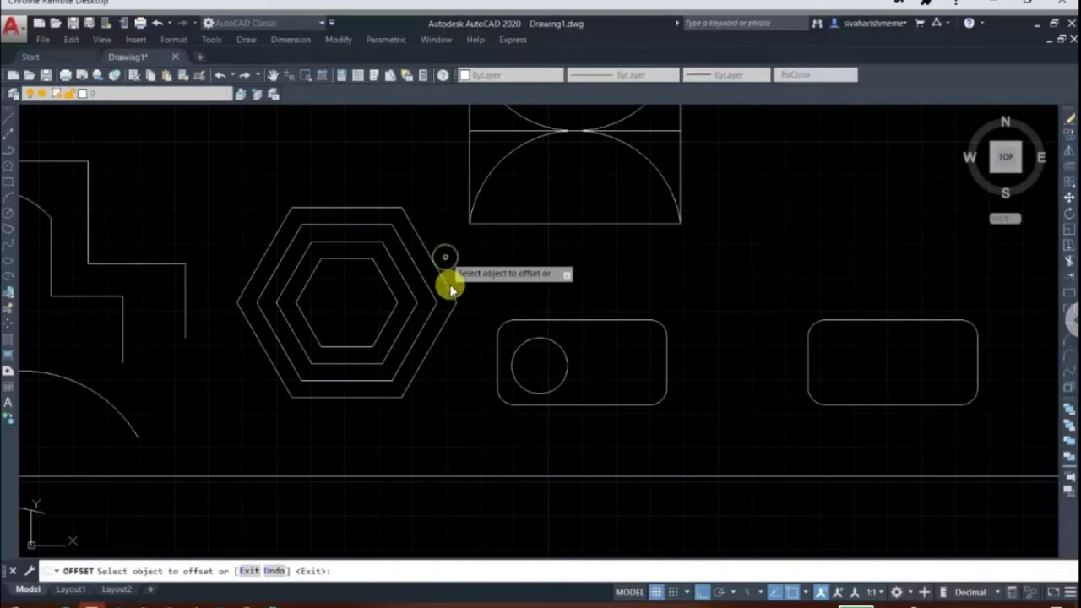
pyautogui.scroll(-4, 352, 343)
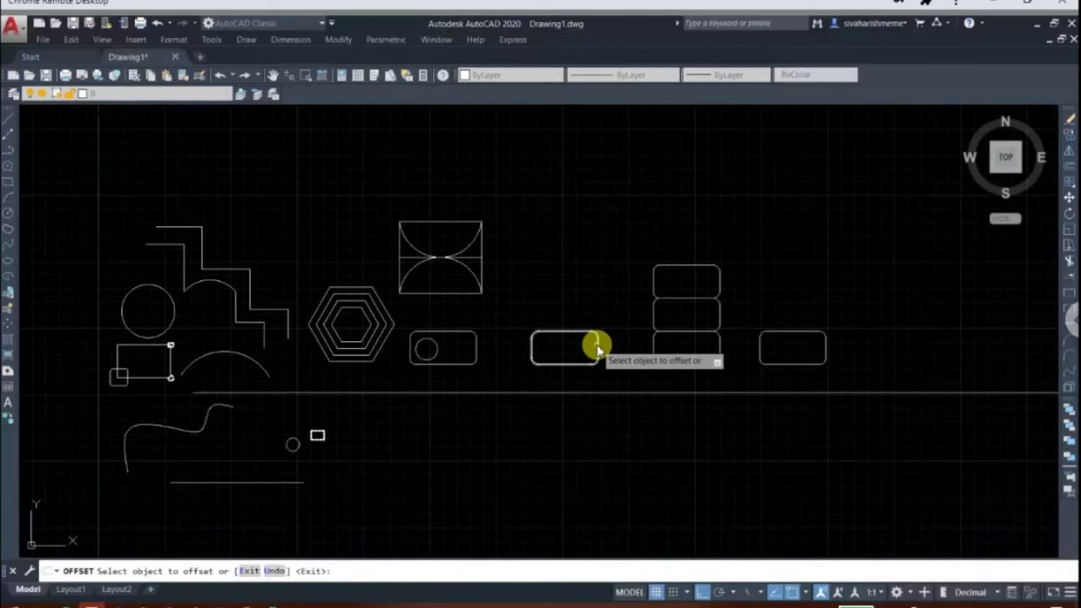
pyautogui.press('Escape')
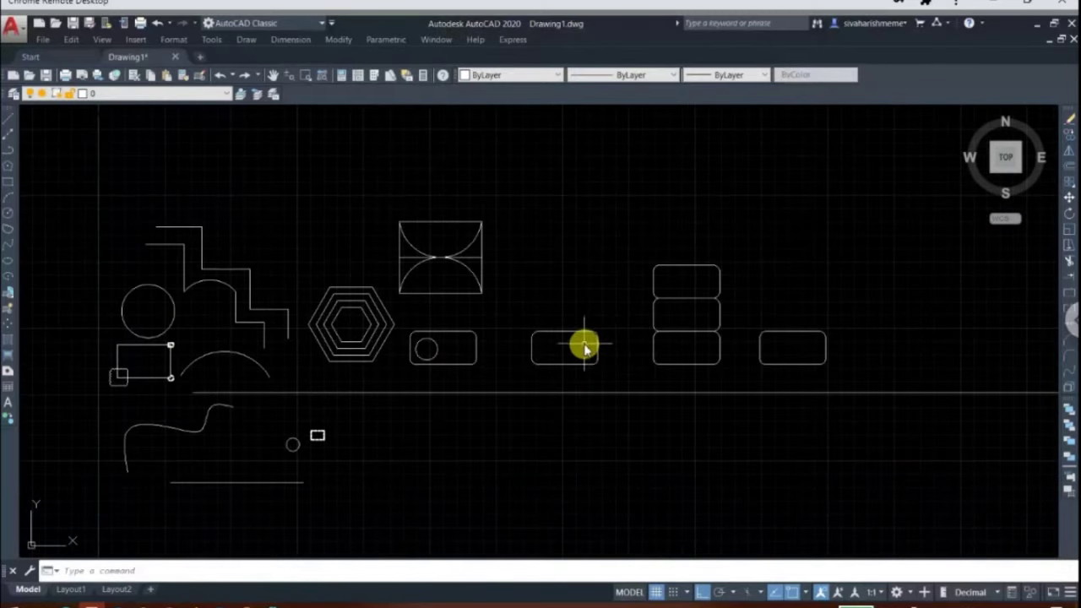
# - Offset the short lower-left line repeatedly at 5 units using Multiple, stacking parallel copies below
pyautogui.scroll(-2, 583, 345)
pyautogui.scroll(2, 371, 468)
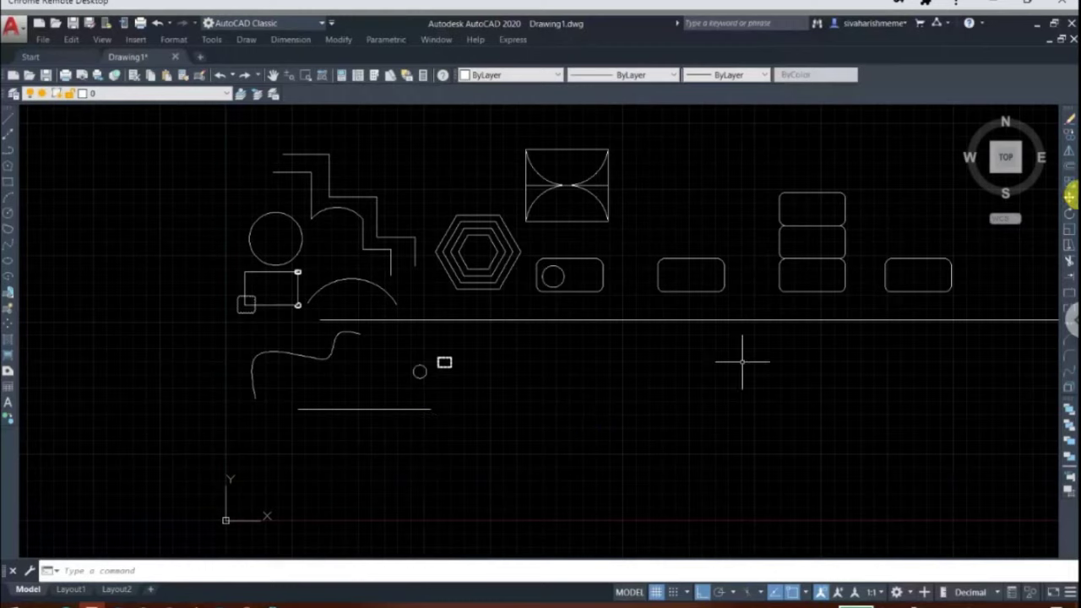
pyautogui.click(1070, 164)
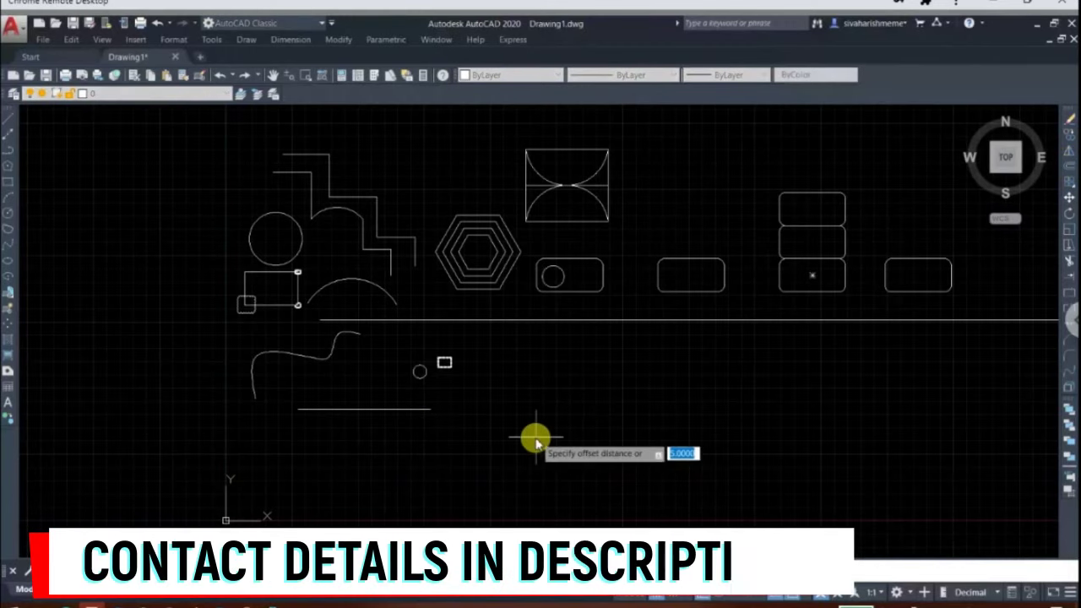
pyautogui.press('Return')
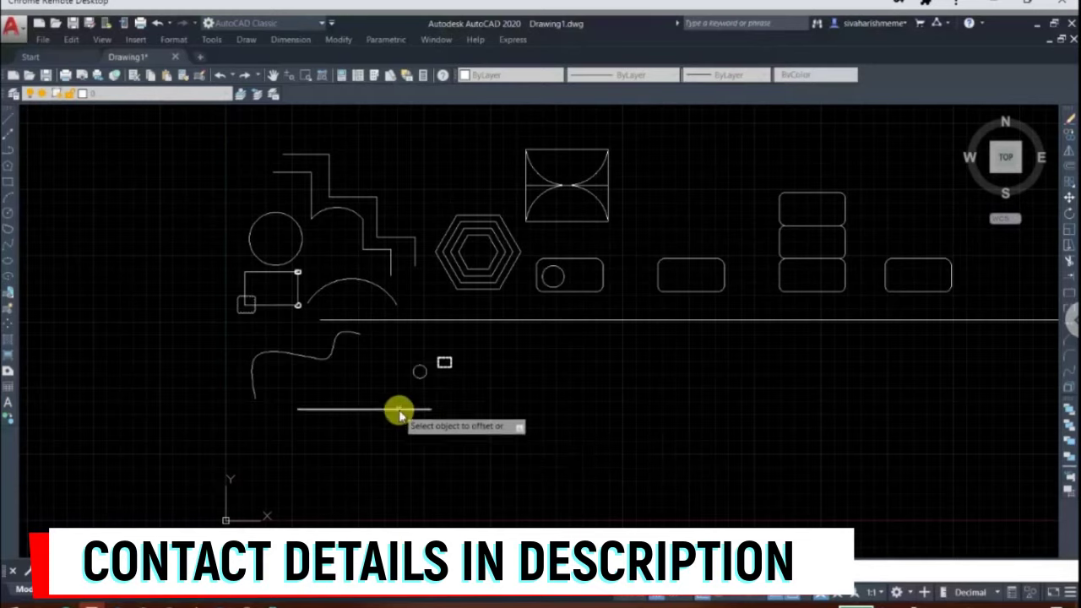
pyautogui.click(399, 412)
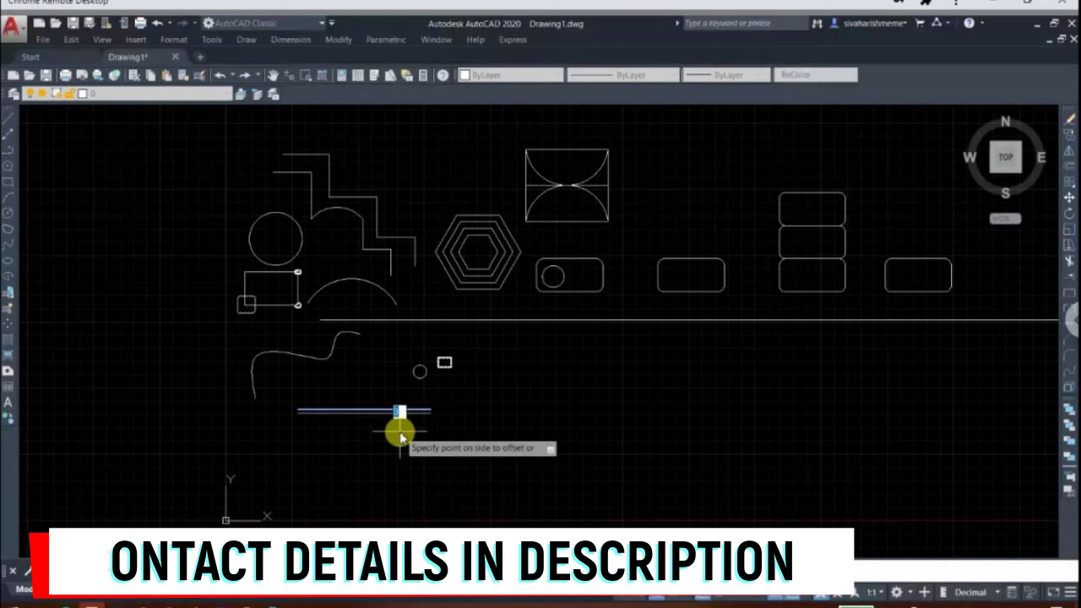
pyautogui.write('m')
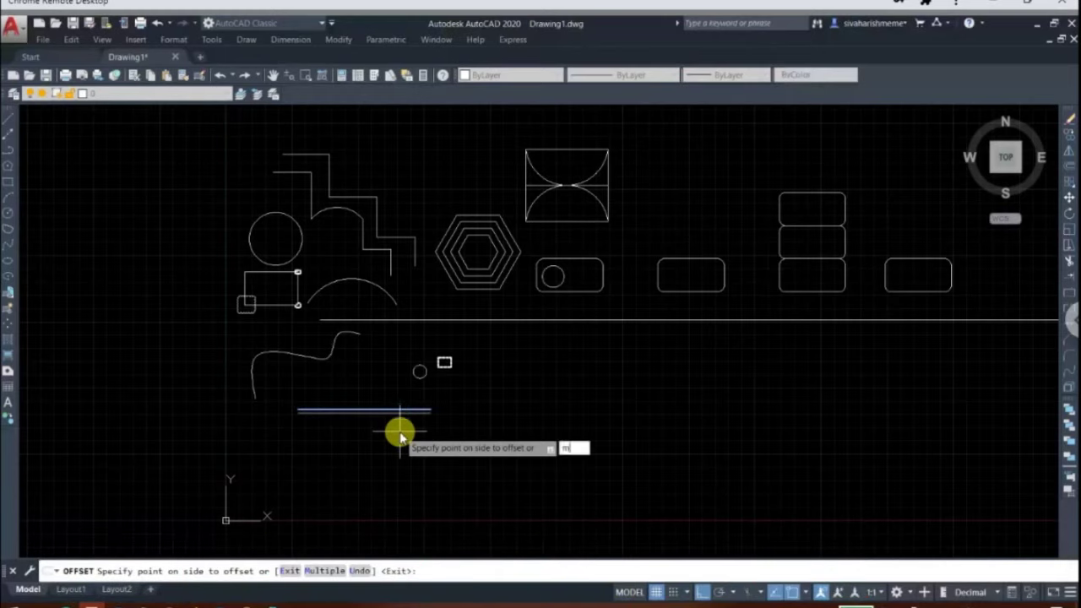
pyautogui.press('Return')
pyautogui.click(384, 461)
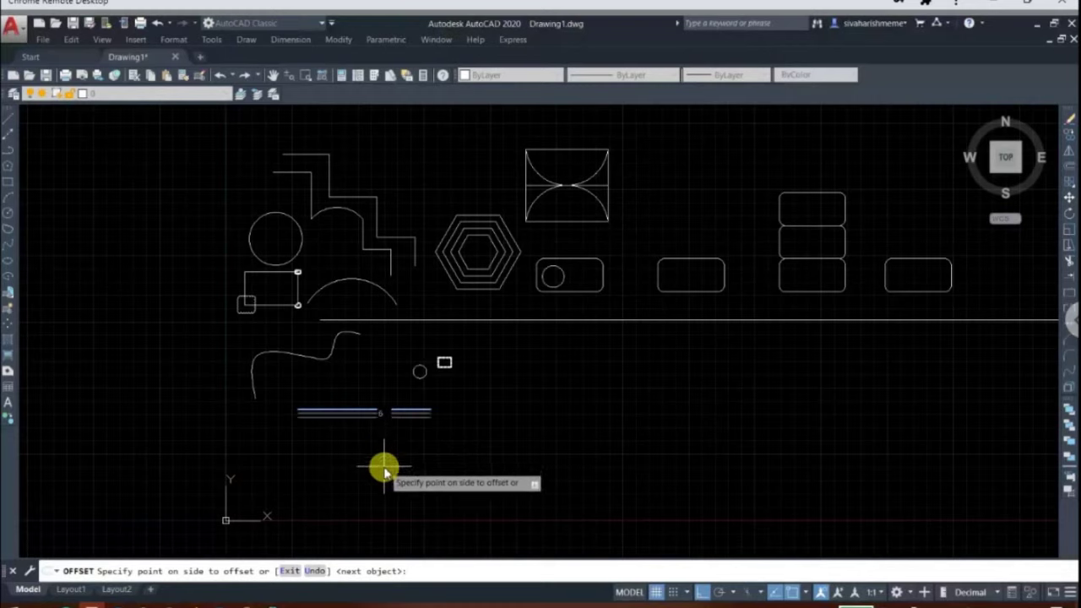
pyautogui.click(382, 473)
pyautogui.click(380, 476)
pyautogui.click(377, 483)
pyautogui.click(375, 488)
pyautogui.click(375, 495)
pyautogui.click(374, 501)
pyautogui.click(374, 507)
pyautogui.click(376, 517)
pyautogui.click(376, 525)
pyautogui.click(375, 523)
pyautogui.click(375, 527)
pyautogui.click(374, 534)
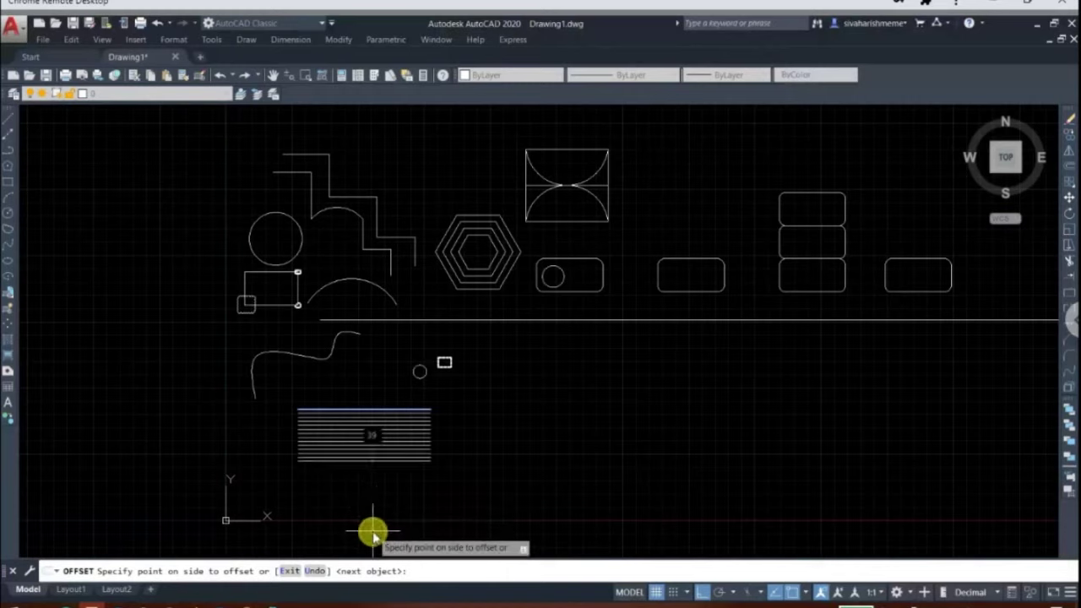
pyautogui.press('Return')
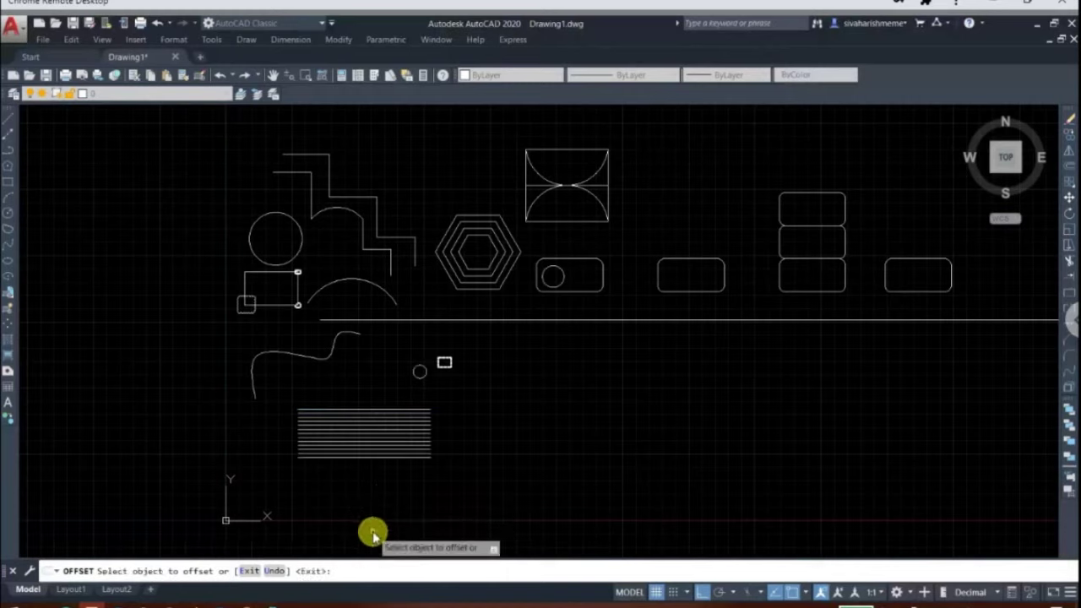
pyautogui.press('Return')
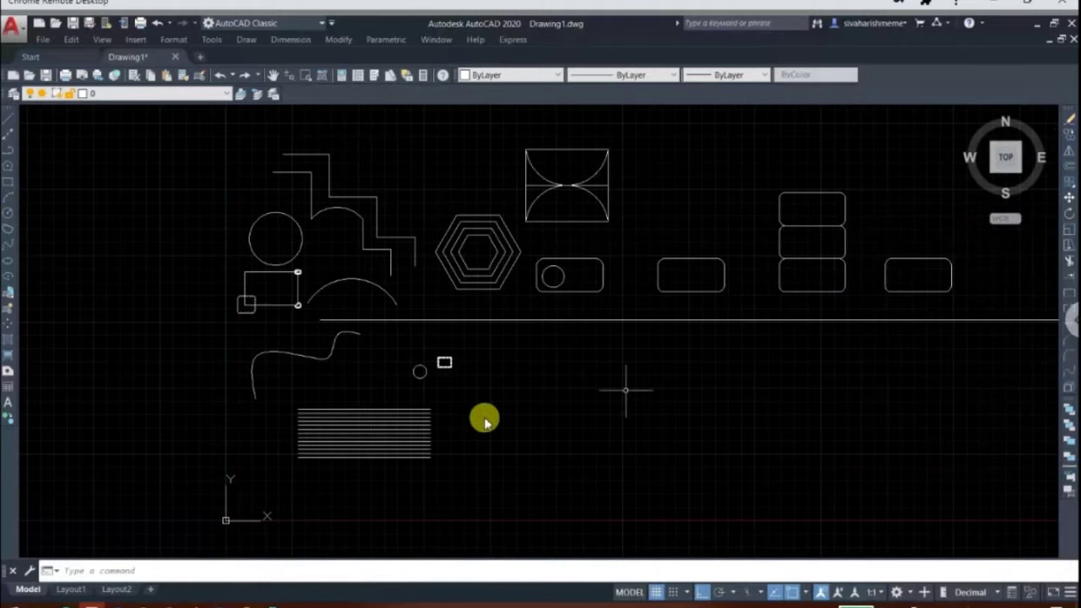
pyautogui.scroll(2, 477, 414)
pyautogui.scroll(2, 430, 363)
pyautogui.scroll(2, 431, 364)
pyautogui.scroll(-2, 433, 363)
pyautogui.scroll(-2, 432, 363)
pyautogui.scroll(-2, 434, 362)
pyautogui.scroll(-2, 434, 362)
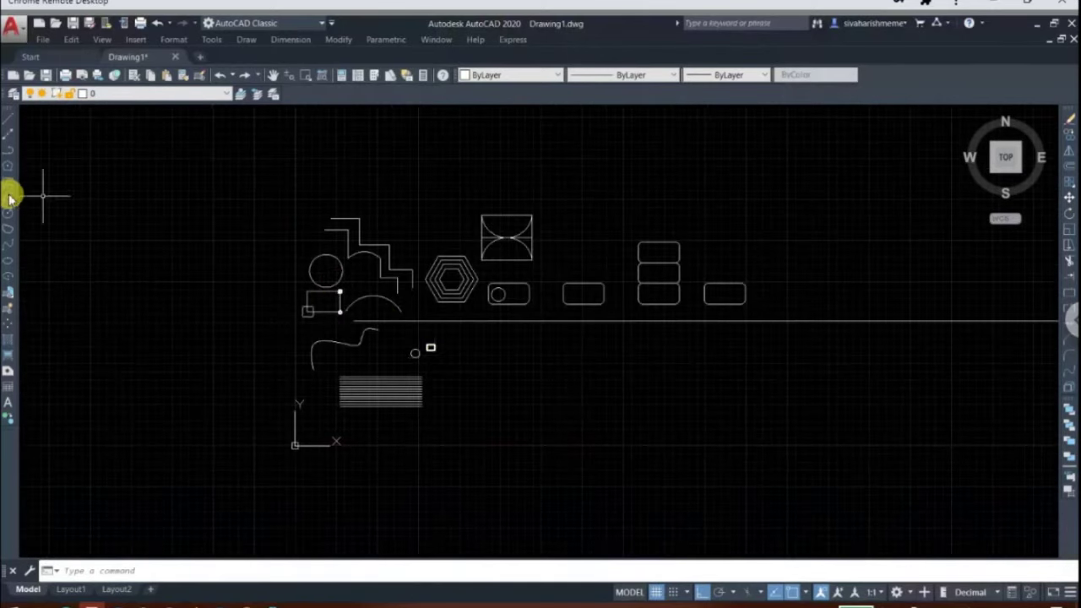
pyautogui.click(9, 220)
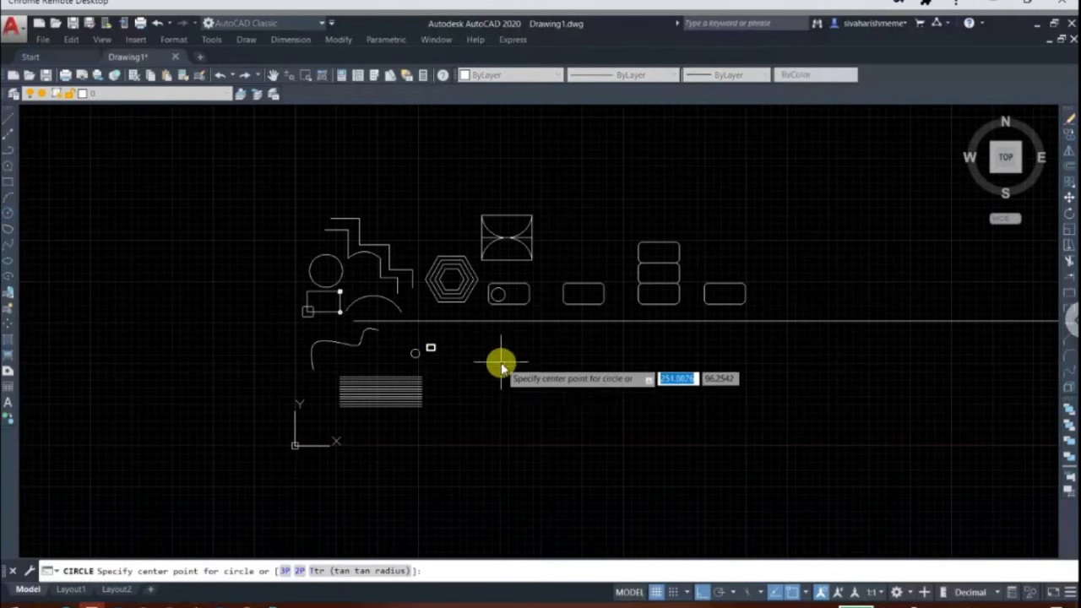
# - Draw a small circle just right of the small rectangle below the long line
pyautogui.scroll(3, 505, 362)
pyautogui.click(460, 332)
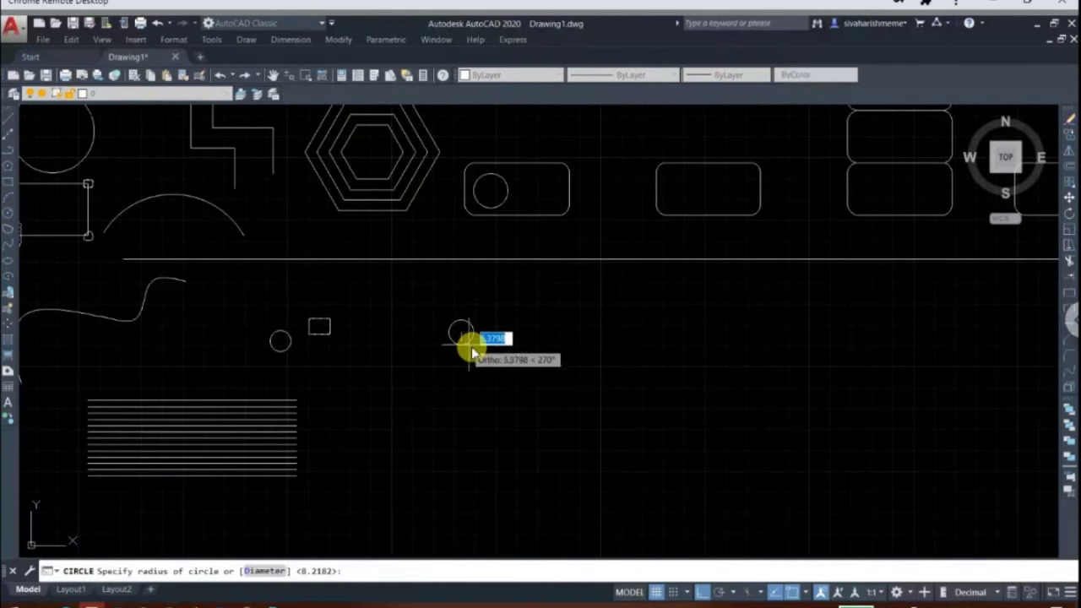
pyautogui.click(465, 343)
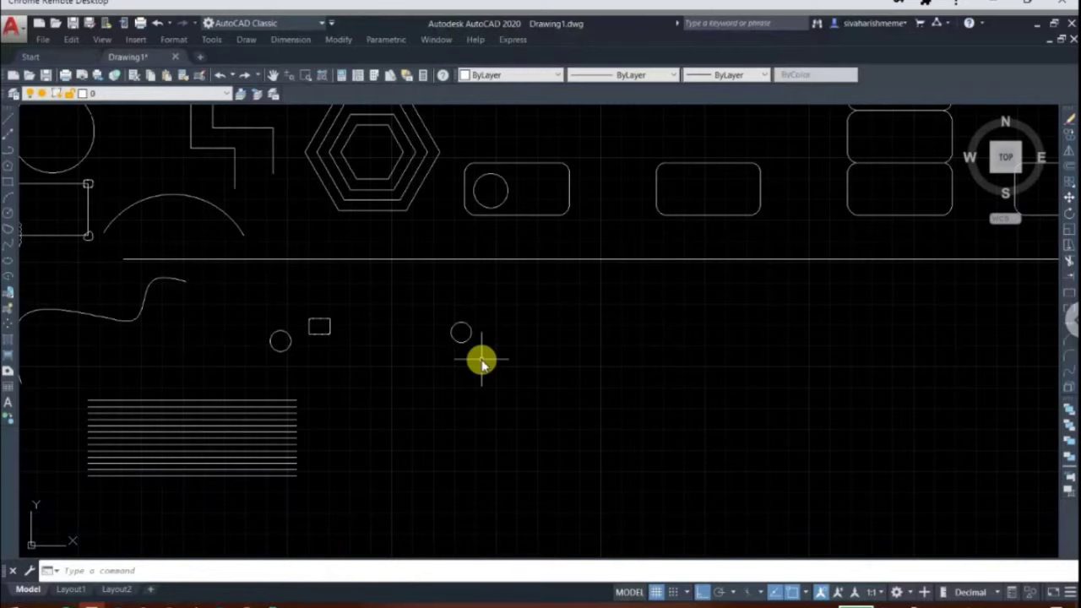
pyautogui.scroll(-2, 434, 374)
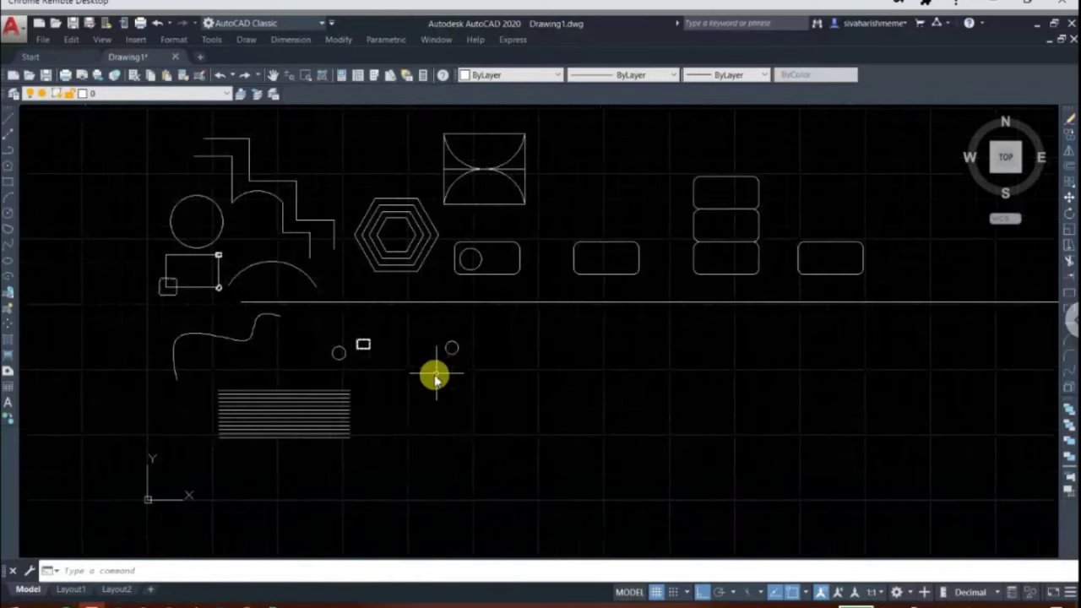
# - Start a rectangular array of the small circle with 5 columns spaced 50 apart
pyautogui.click(451, 351)
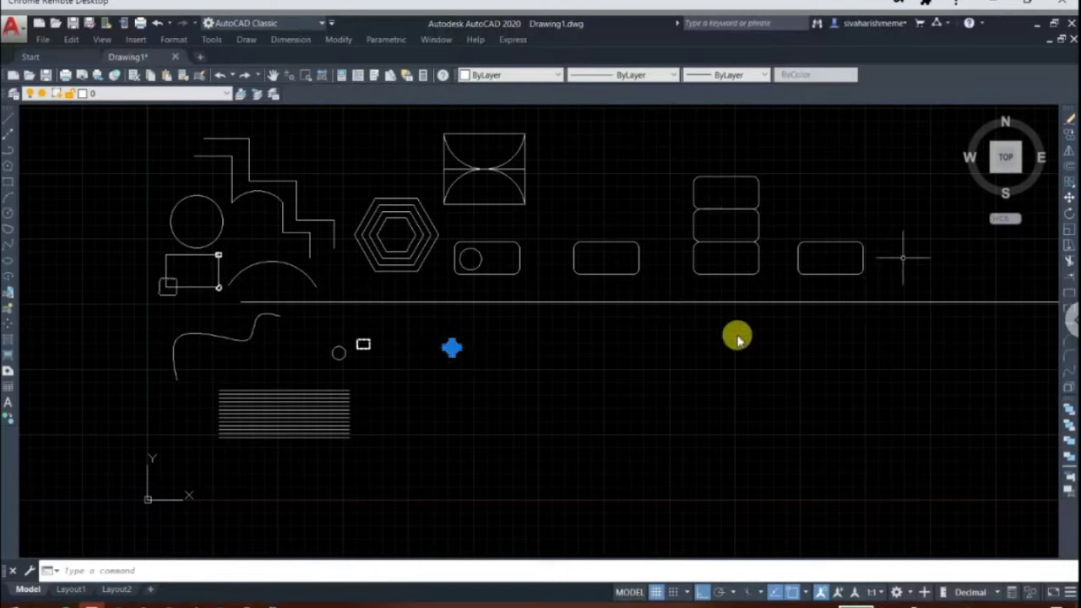
pyautogui.write('a')
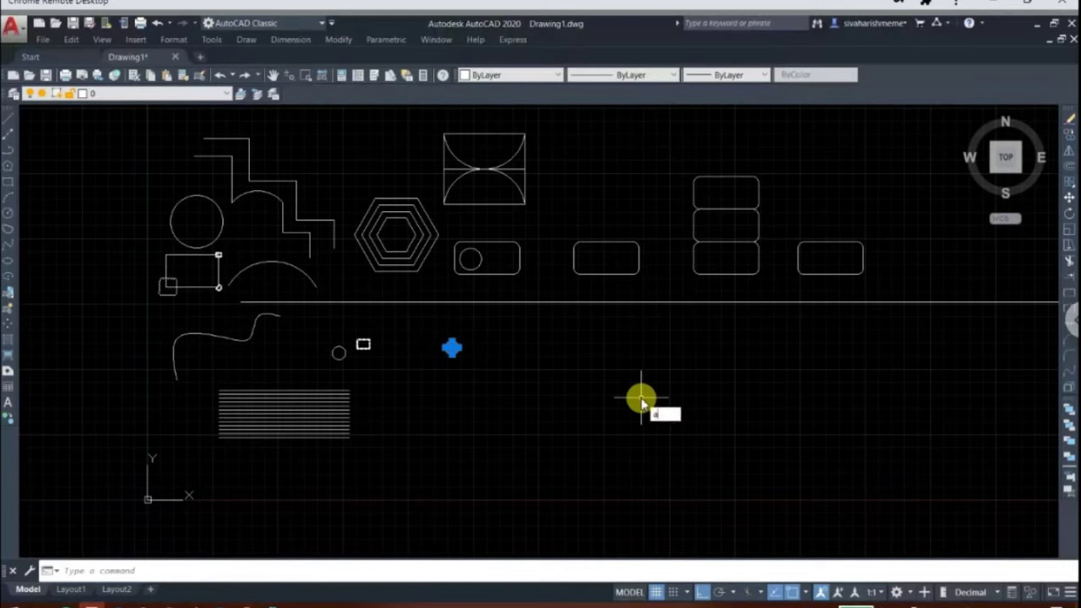
pyautogui.write('r')
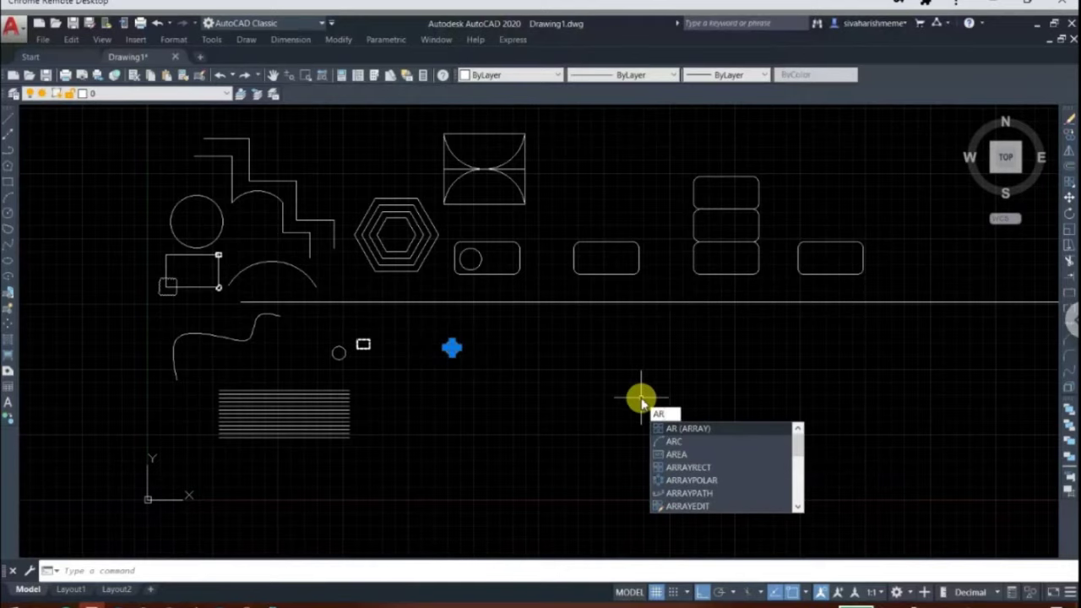
pyautogui.press('Return')
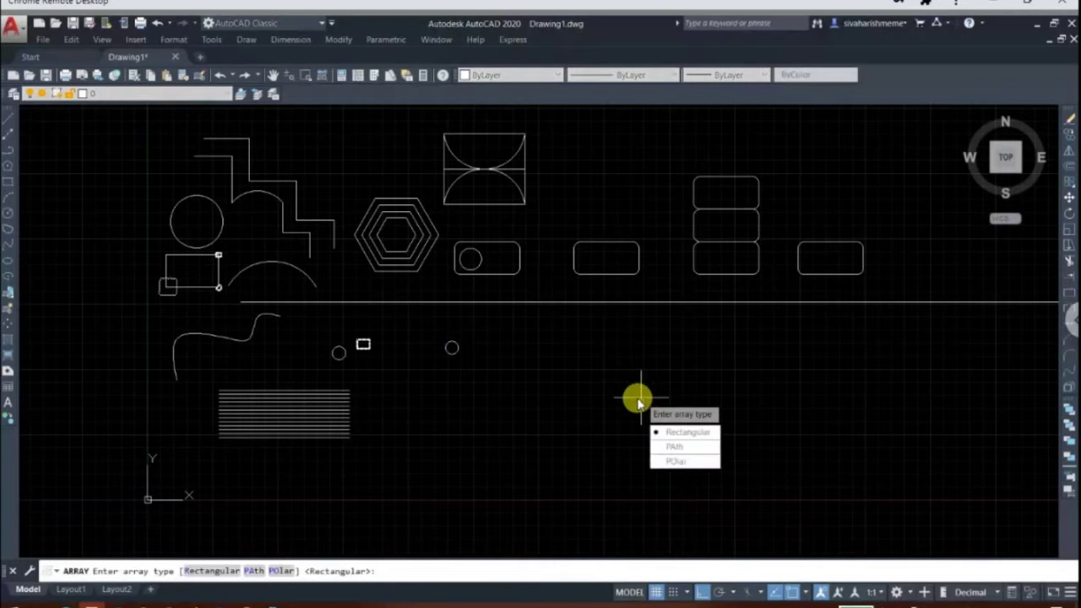
pyautogui.click(687, 433)
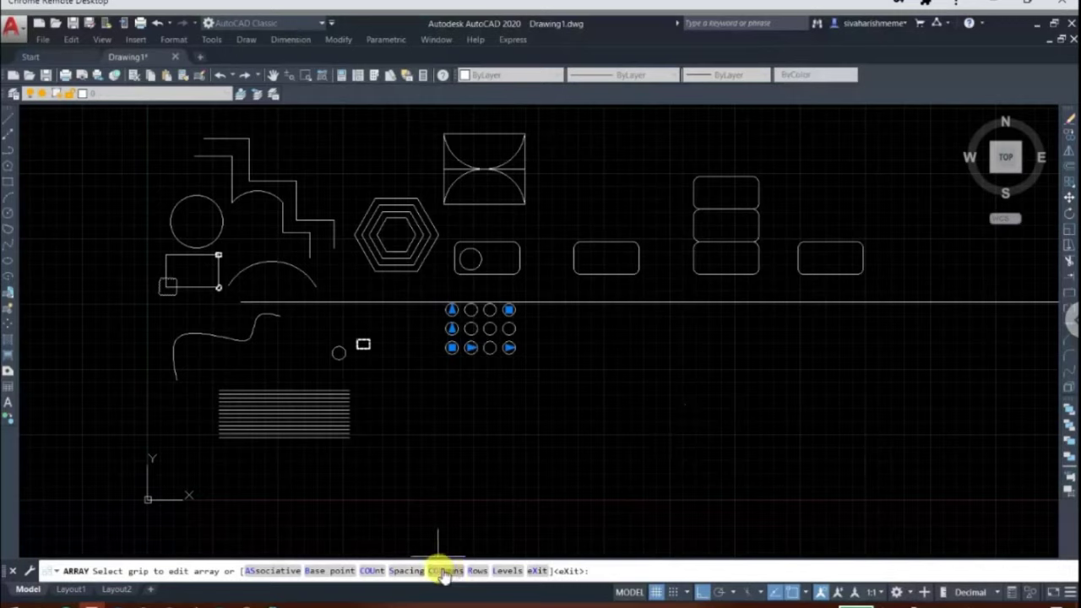
pyautogui.click(446, 571)
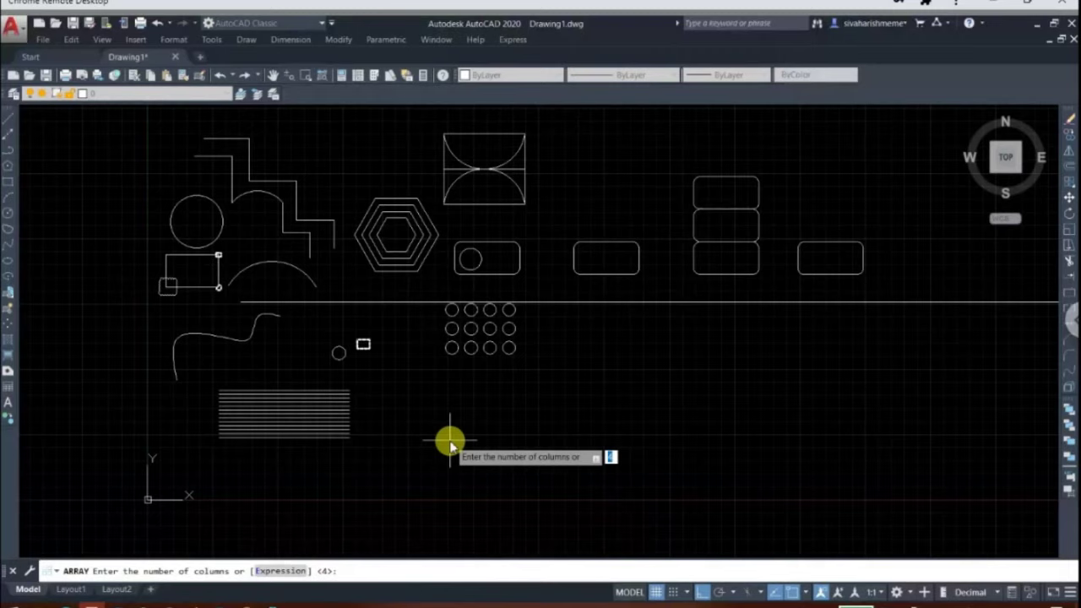
pyautogui.write('5')
pyautogui.press('Return')
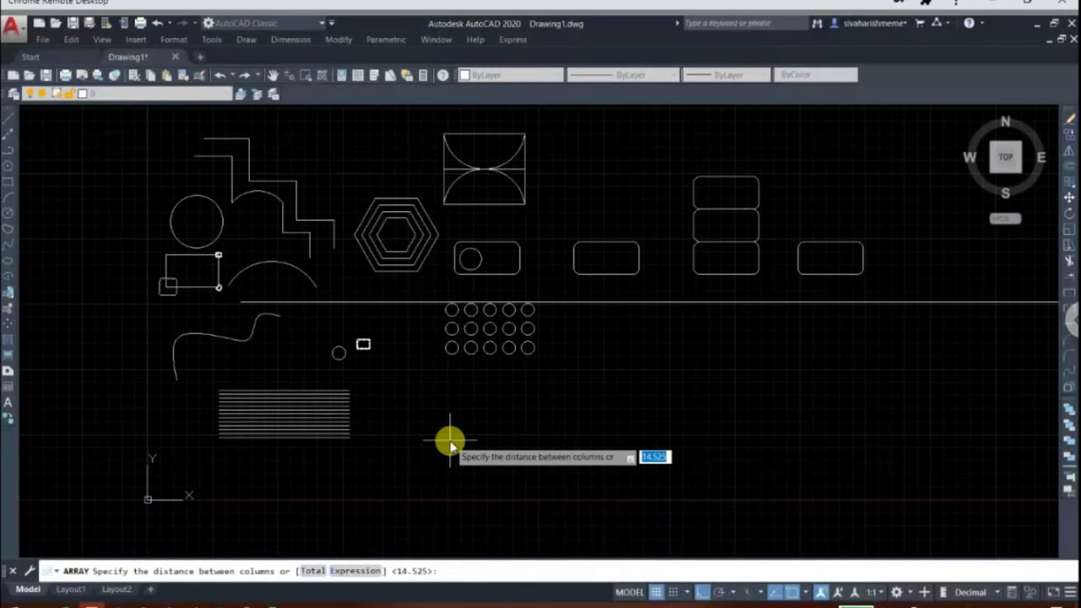
pyautogui.write('50')
pyautogui.press('Return')
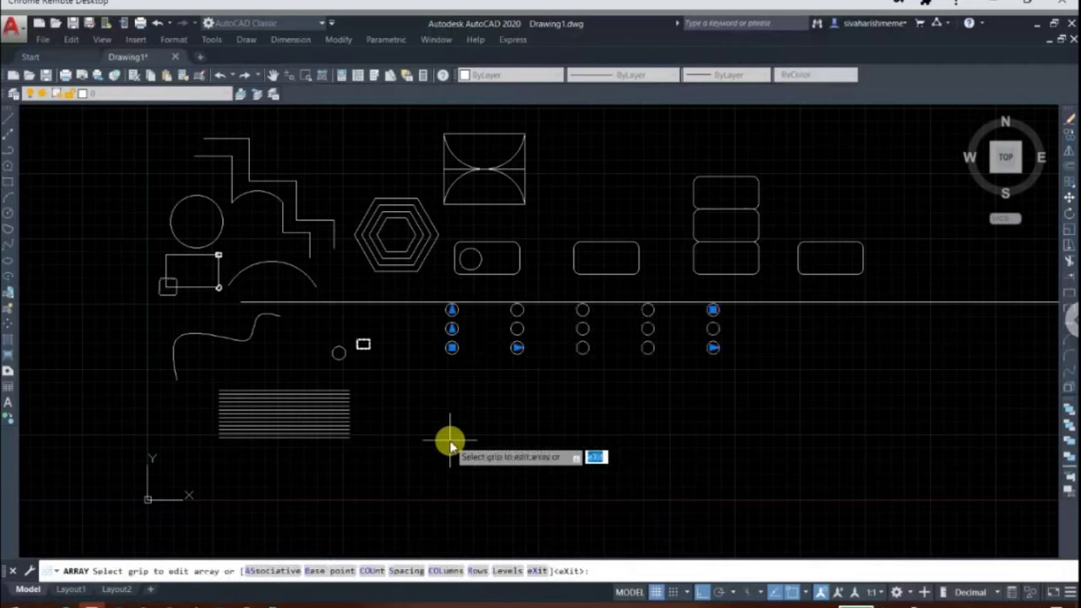
# - Give the circle array 3 rows spaced 30 apart and finish it
pyautogui.click(478, 571)
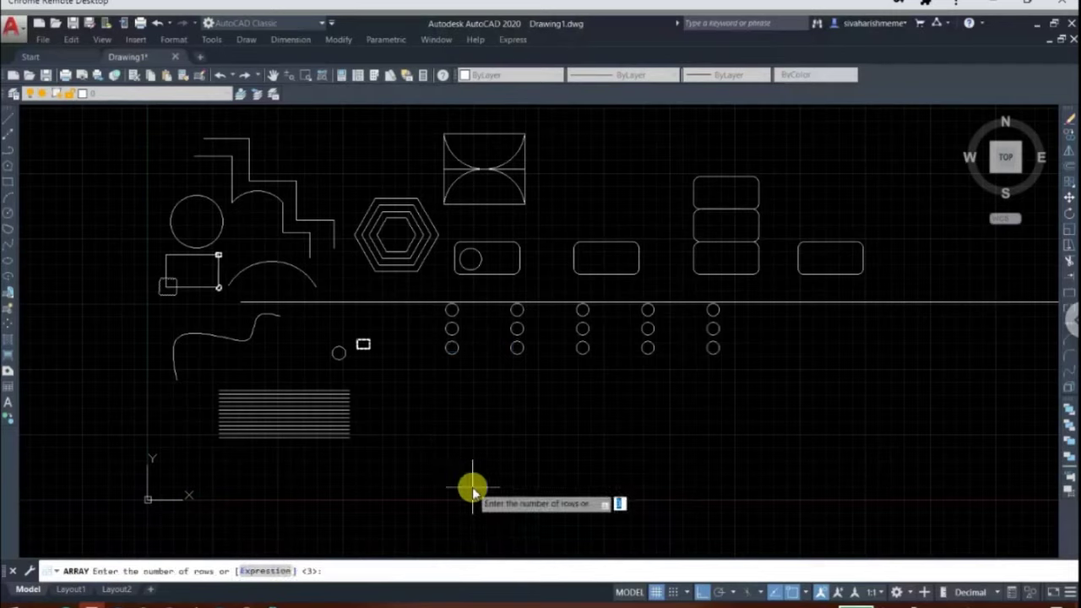
pyautogui.write('3')
pyautogui.press('Return')
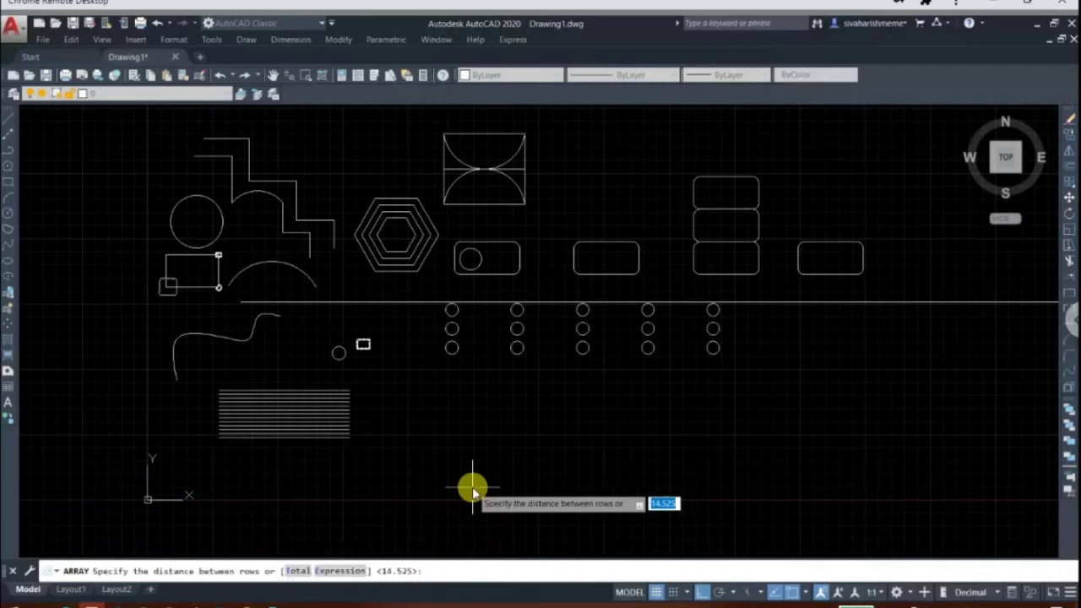
pyautogui.write('30')
pyautogui.press('Return')
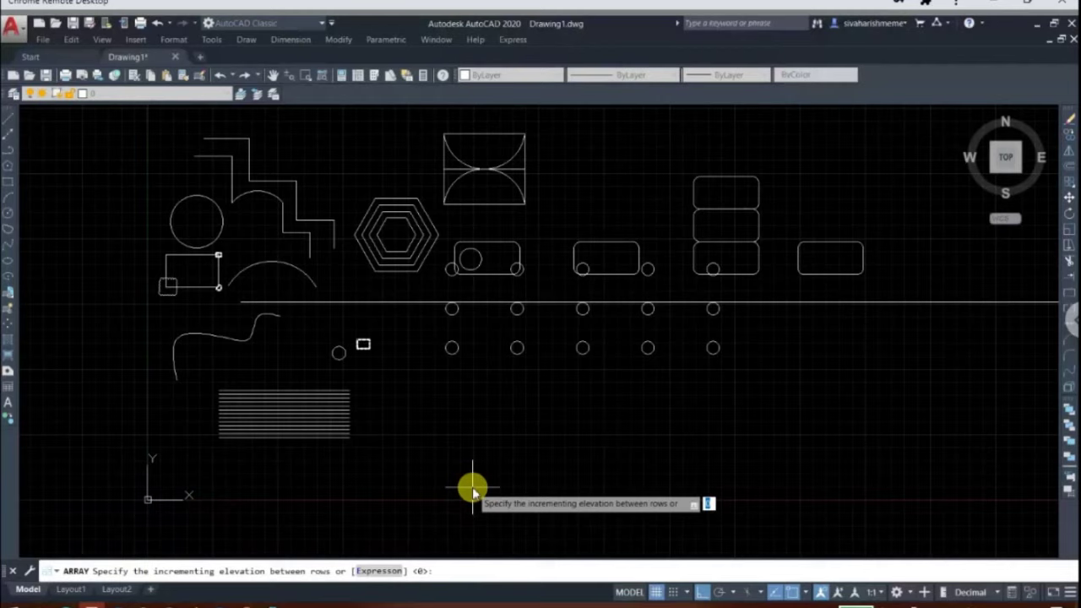
pyautogui.press('Return')
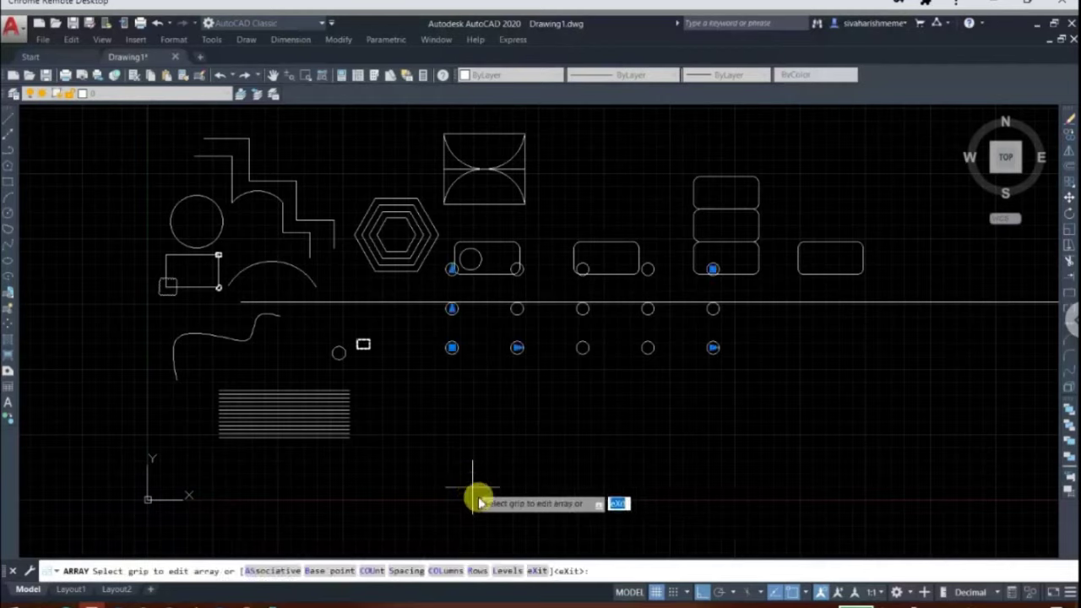
pyautogui.click(537, 571)
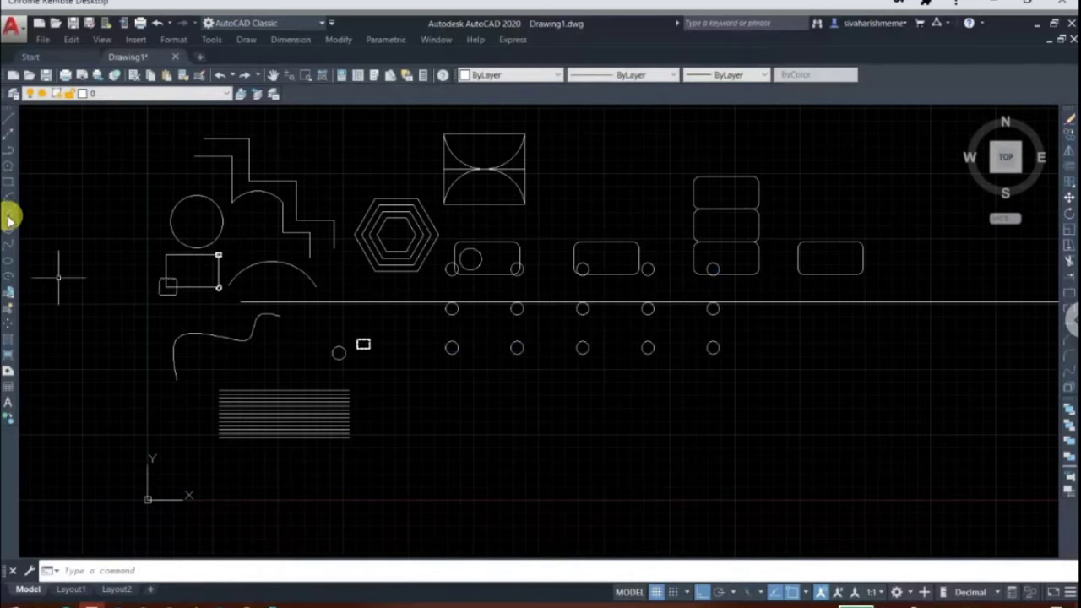
pyautogui.write('c')
pyautogui.press('Return')
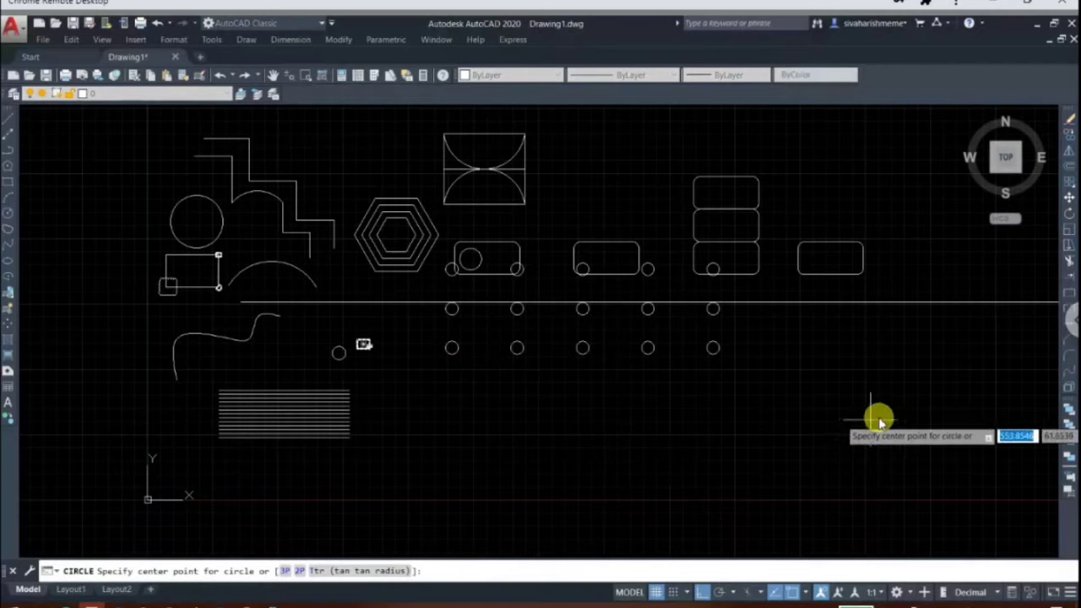
# - Draw a circle at the right of the drawing and a small upright rectangle just above it
pyautogui.click(879, 417)
pyautogui.click(901, 435)
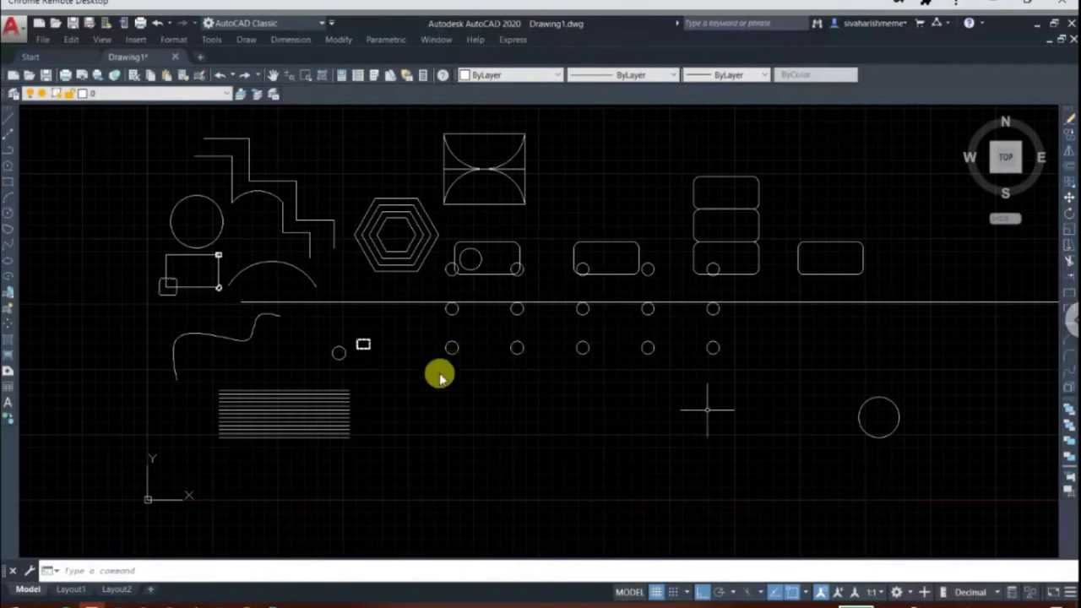
pyautogui.write('rec')
pyautogui.press('Return')
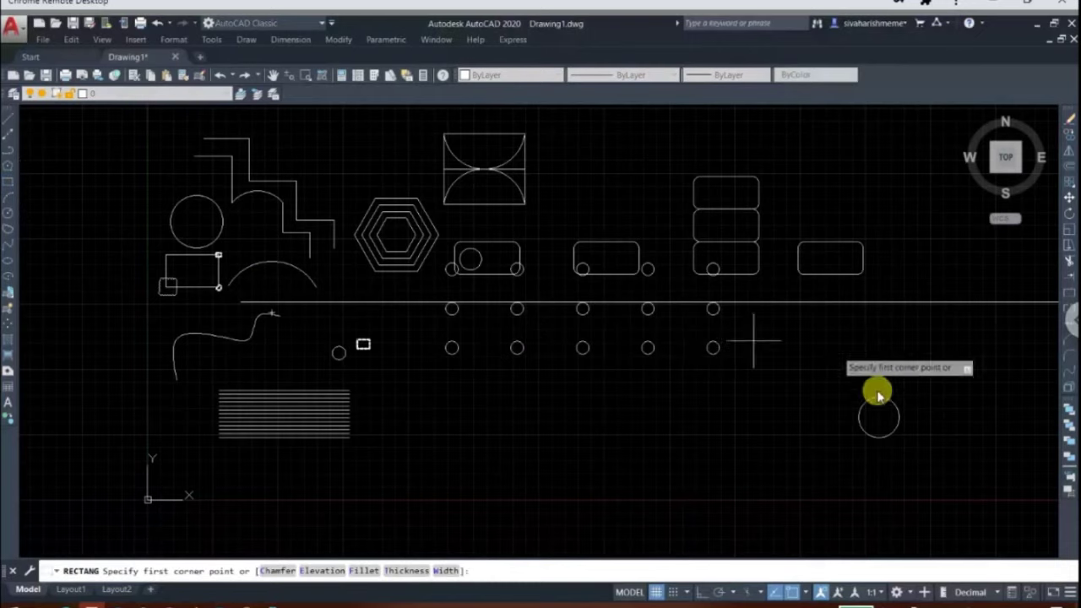
pyautogui.scroll(4, 914, 399)
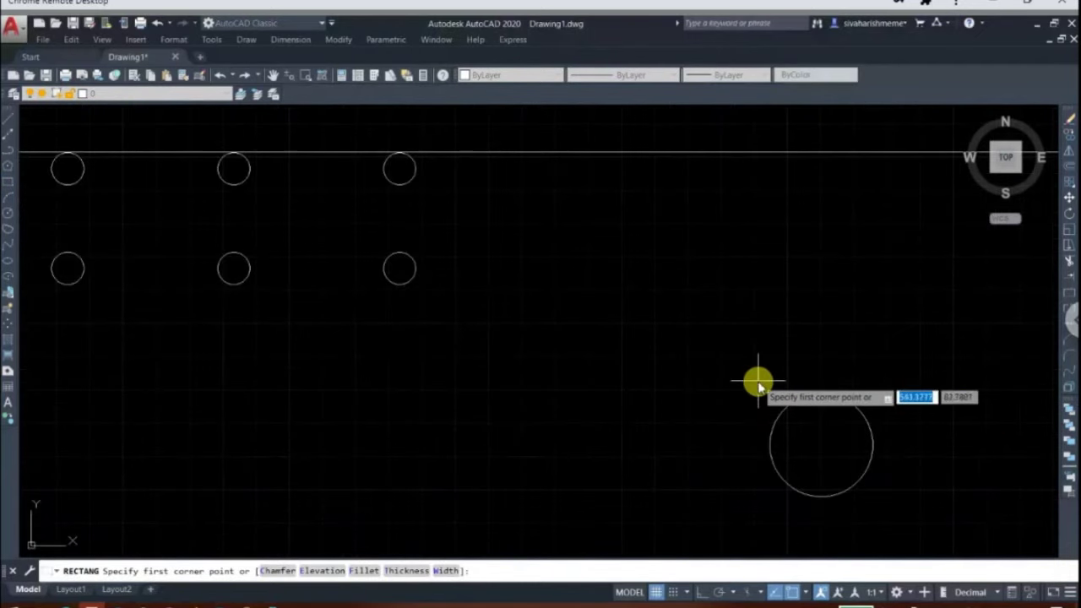
pyautogui.click(807, 375)
pyautogui.click(833, 340)
pyautogui.scroll(-2, 724, 362)
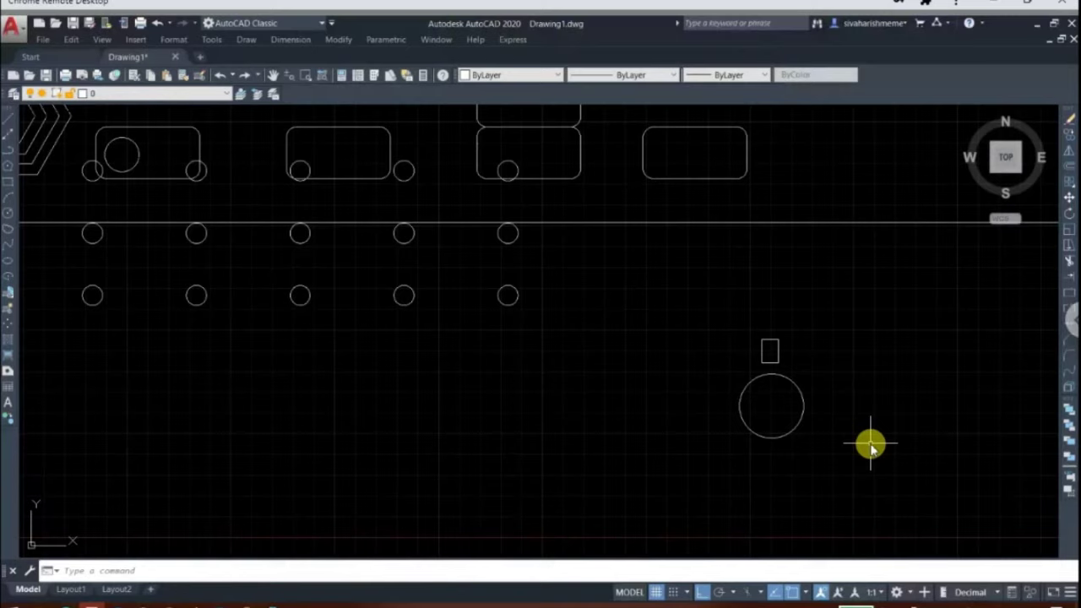
# - Polar-array the small rectangle into 8 copies around the circle's centre
pyautogui.click(804, 358)
pyautogui.click(751, 309)
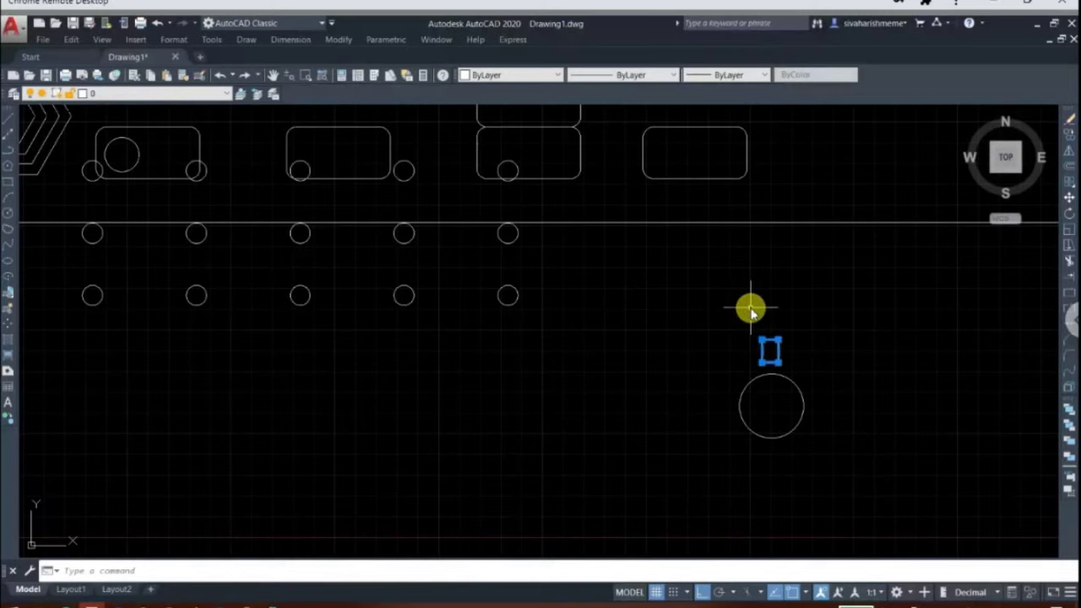
pyautogui.write('ar')
pyautogui.press('Return')
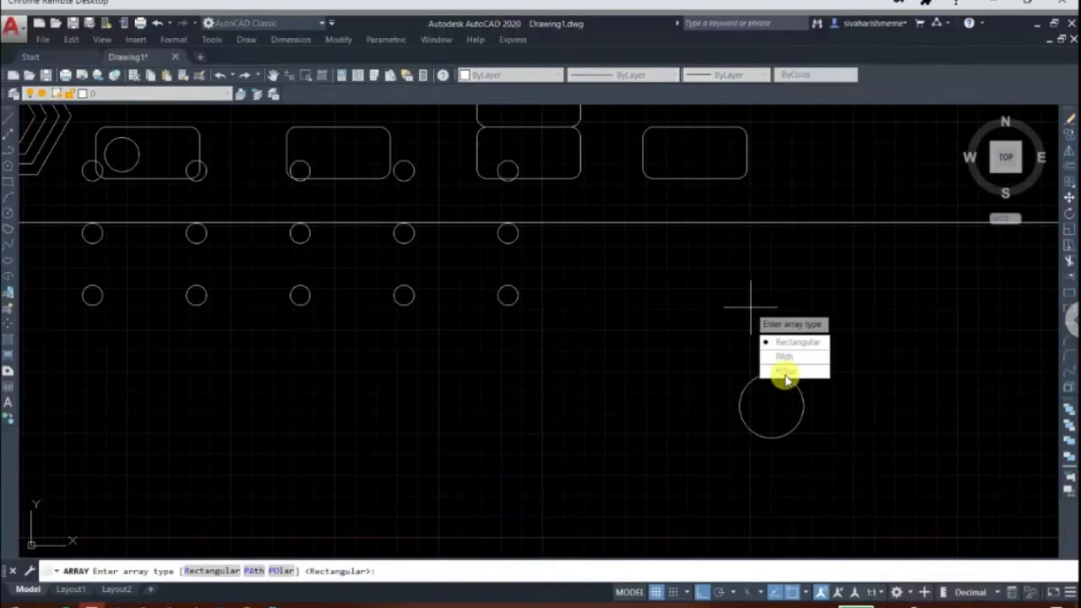
pyautogui.click(785, 379)
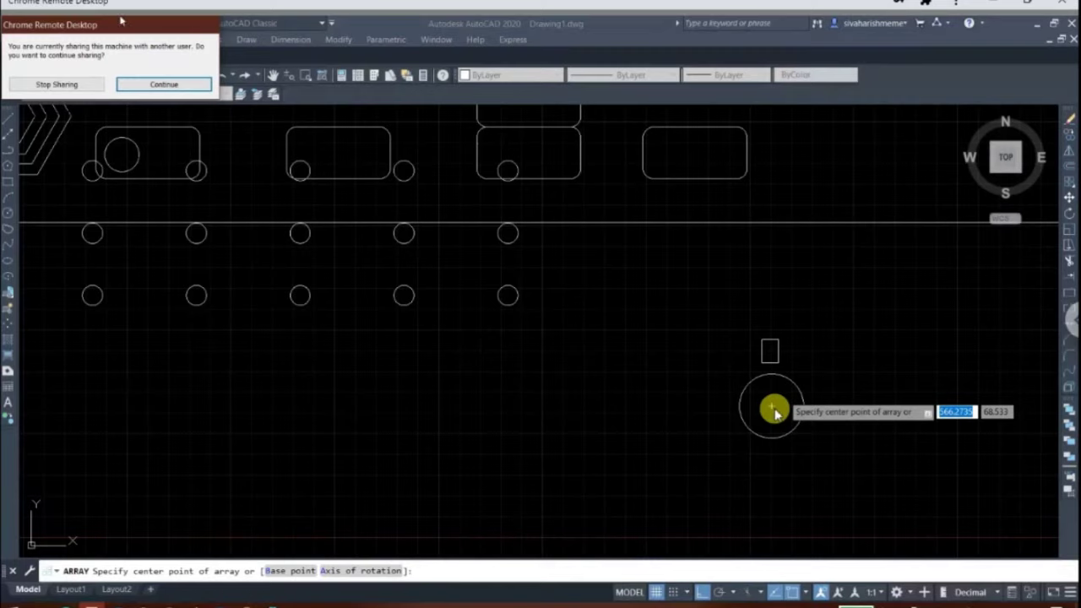
pyautogui.click(164, 85)
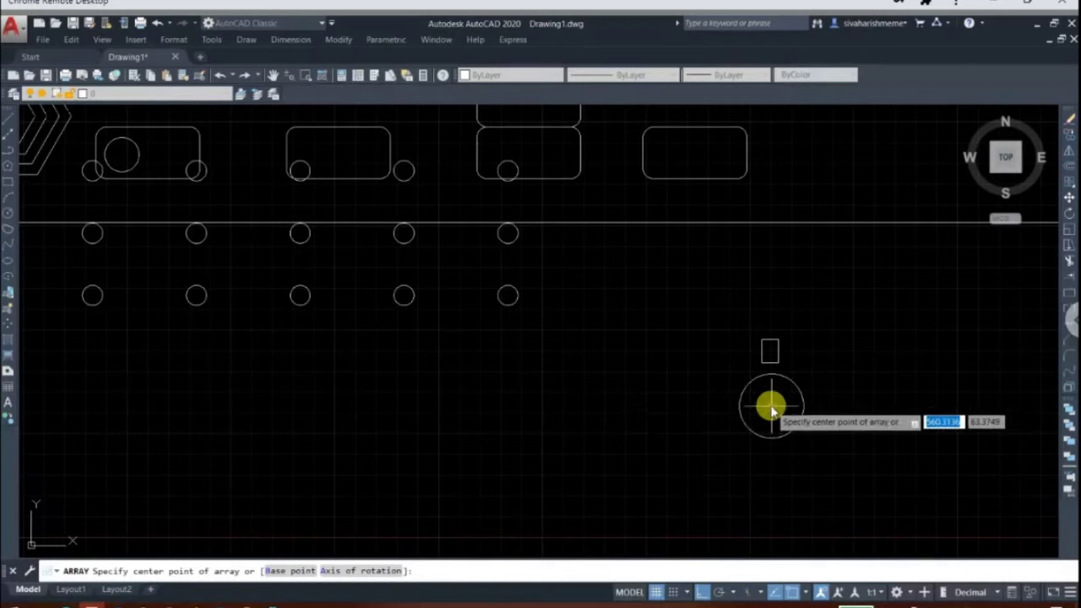
pyautogui.click(772, 410)
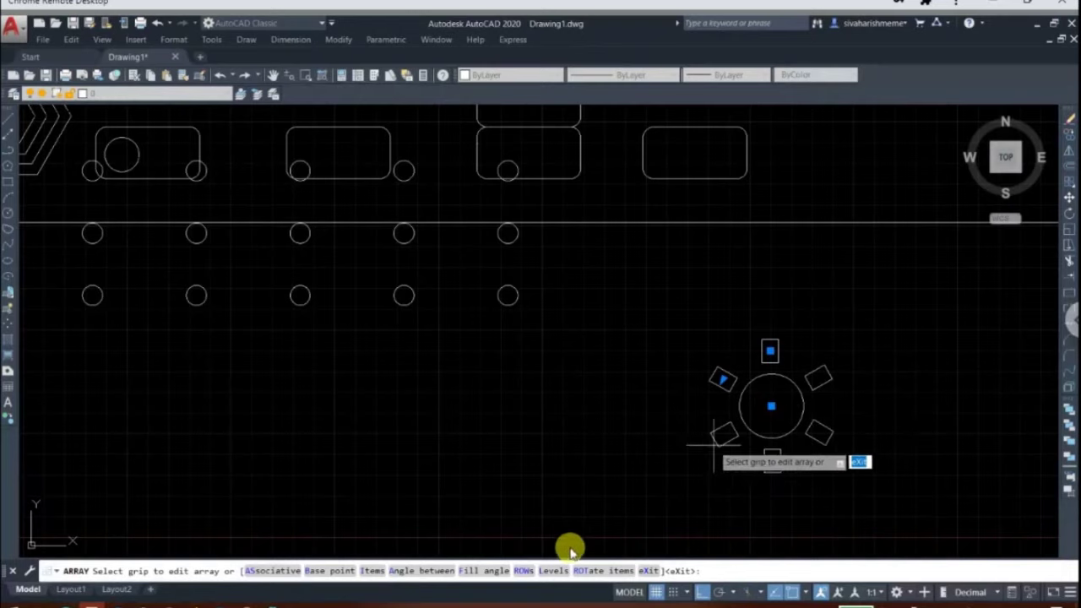
pyautogui.click(369, 572)
pyautogui.write('8')
pyautogui.press('Return')
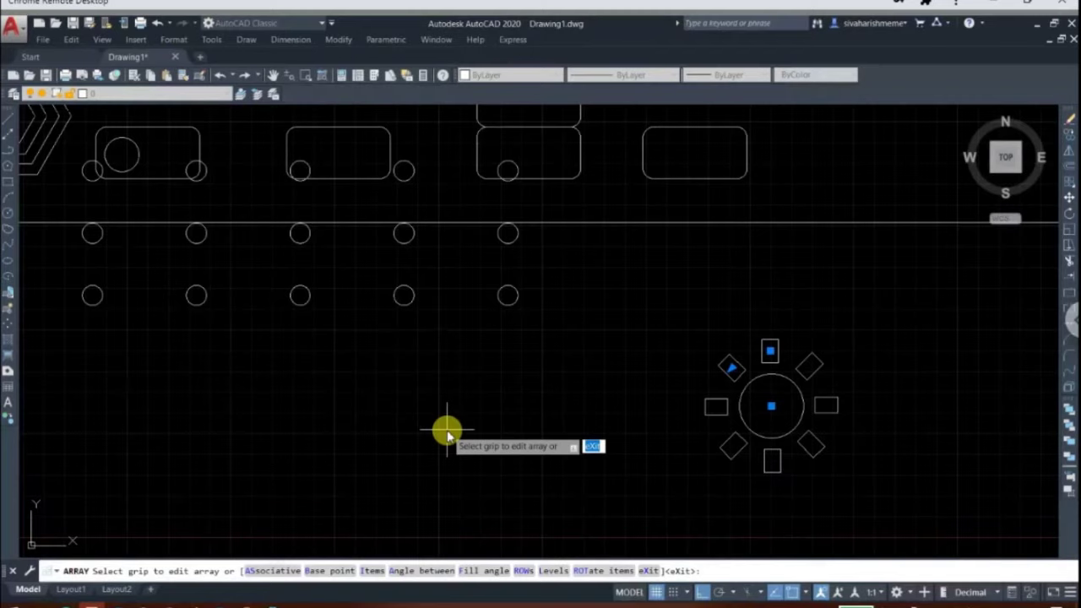
pyautogui.press('Return')
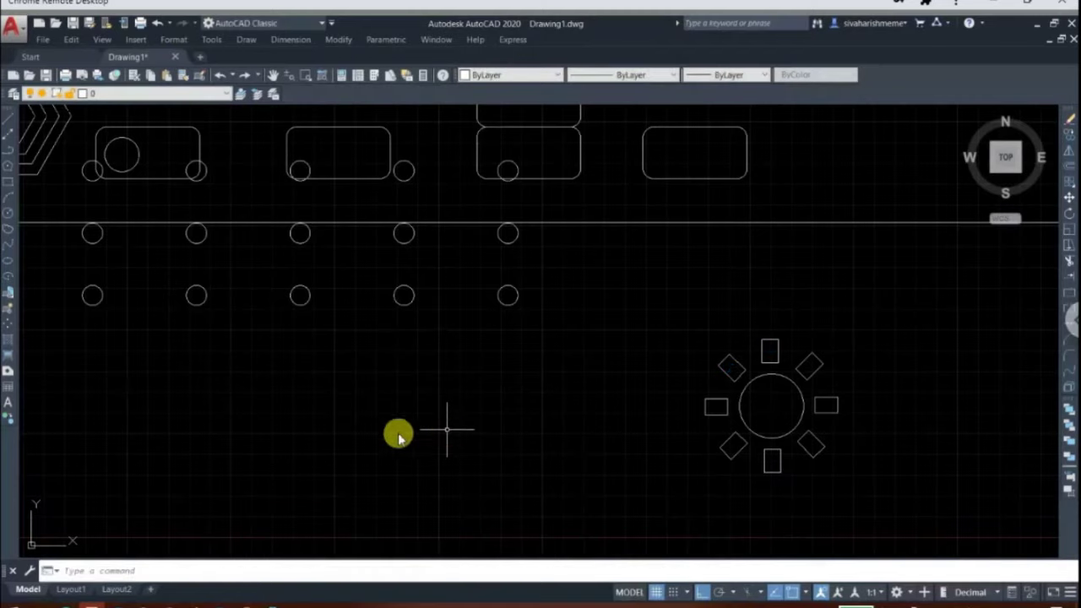
pyautogui.write('c')
pyautogui.press('Return')
# - Draw a small circle of radius 5 below the circle grid
pyautogui.click(359, 358)
pyautogui.write('5')
pyautogui.press('Return')
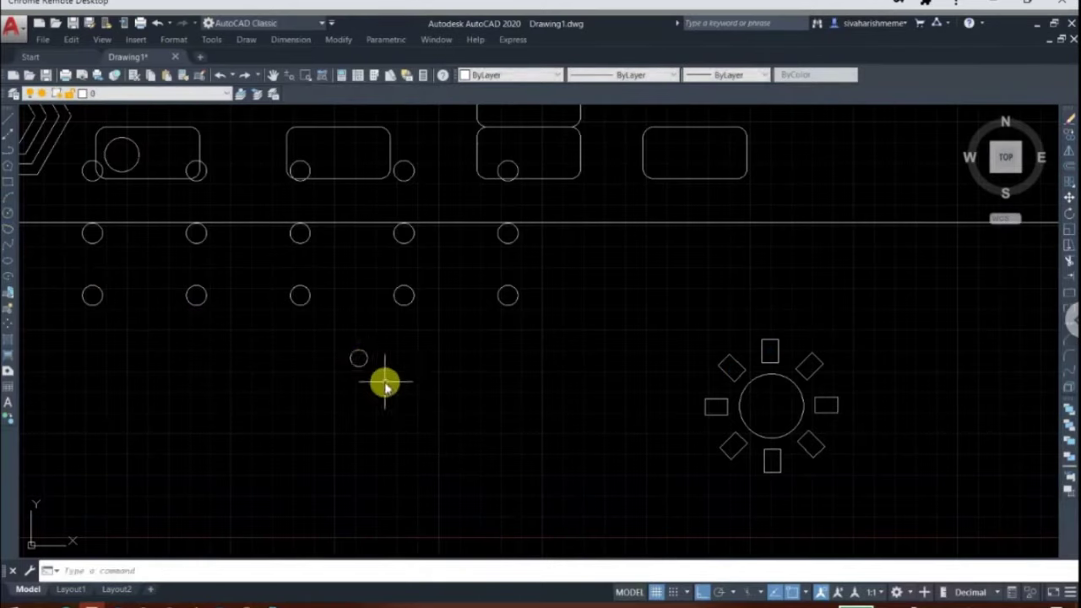
# - Polar-array the small circle into 12 copies around a centre just below it
pyautogui.write('ar')
pyautogui.press('Return')
pyautogui.click(385, 382)
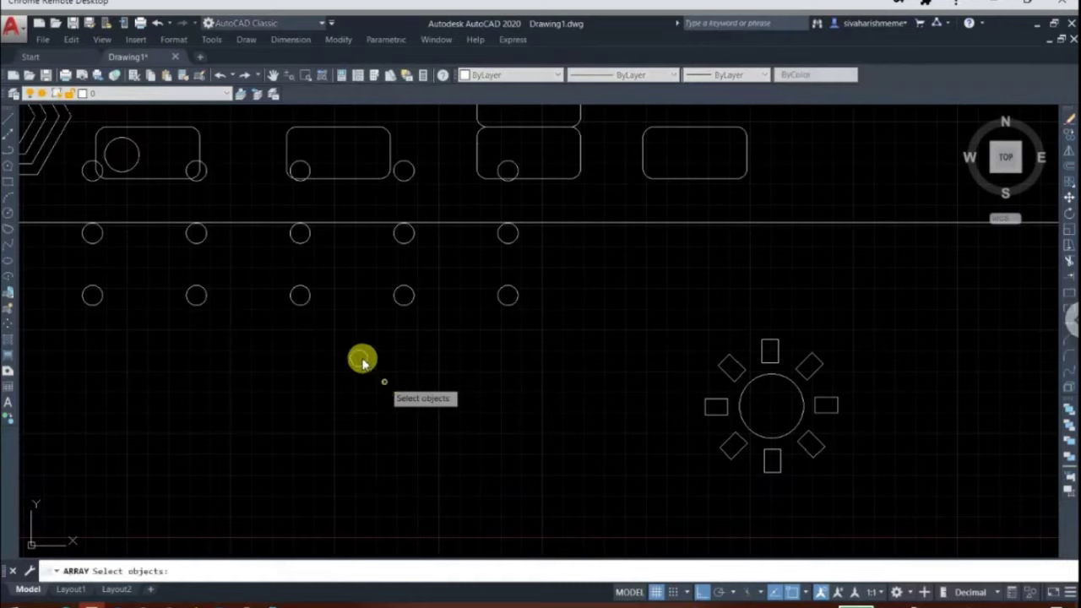
pyautogui.click(347, 355)
pyautogui.press('Return')
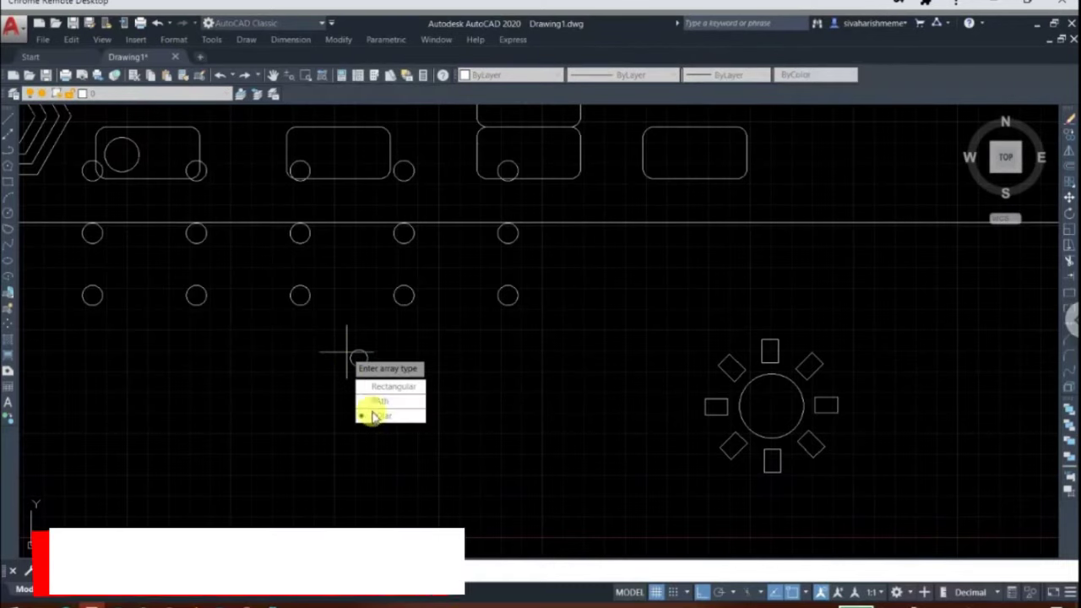
pyautogui.click(380, 417)
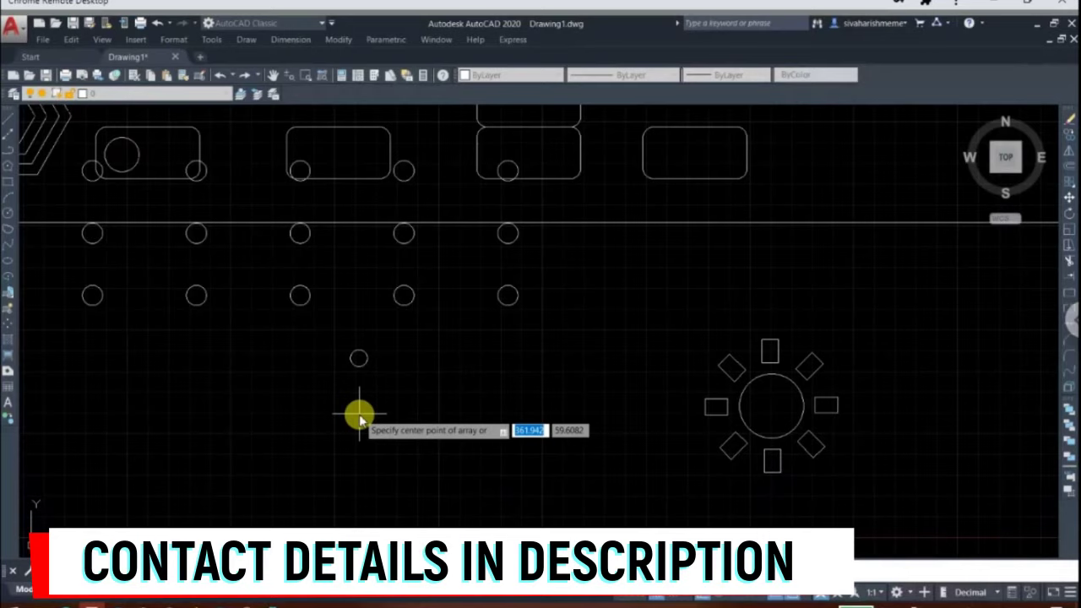
pyautogui.click(359, 414)
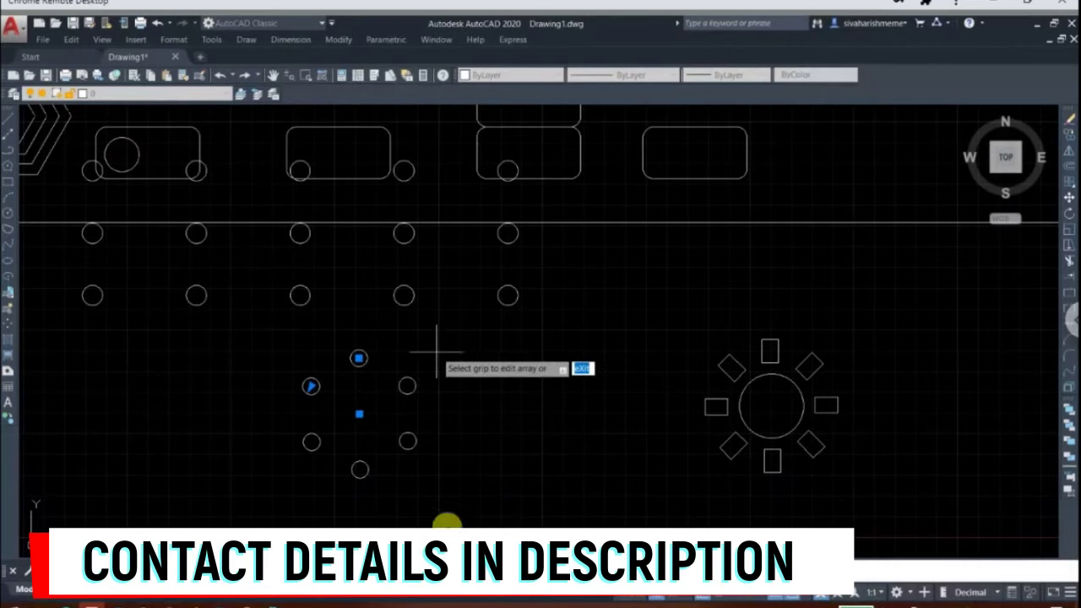
pyautogui.write('i')
pyautogui.press('Return')
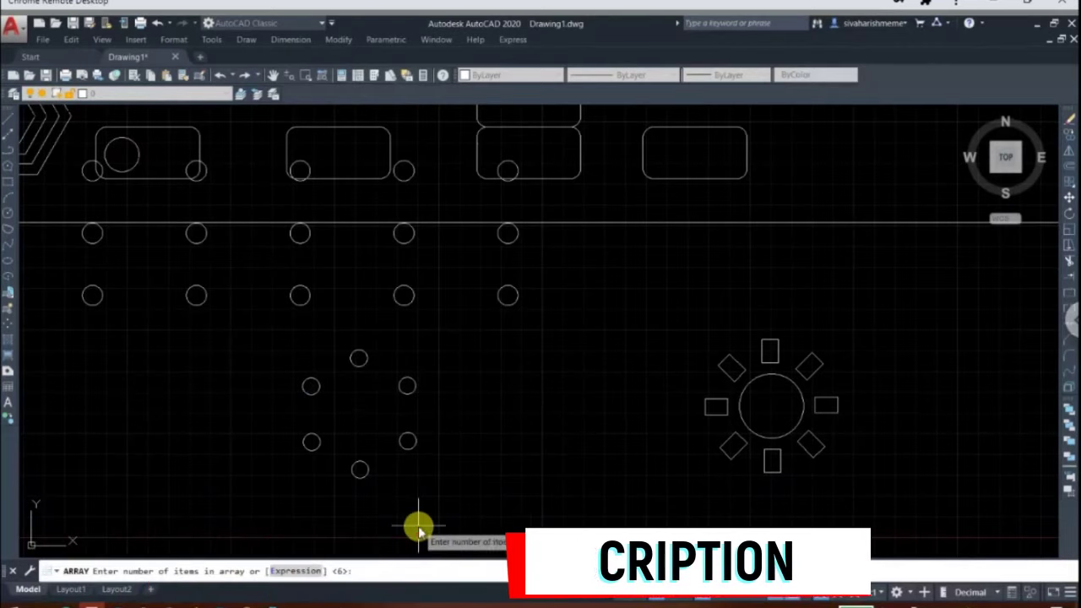
pyautogui.write('12')
pyautogui.press('Return')
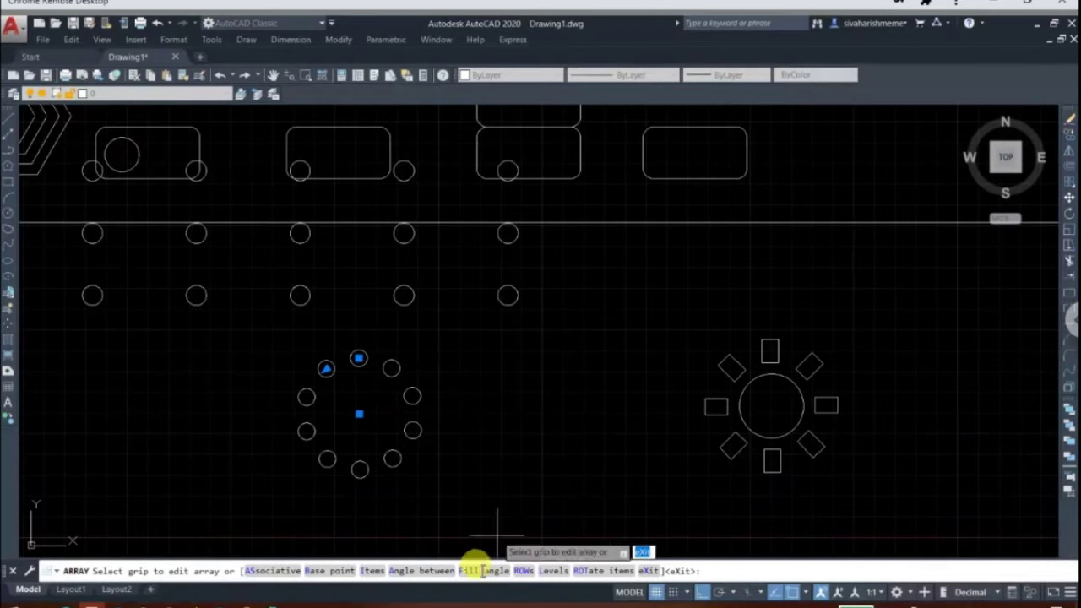
# - Set the array's fill angle to 180° and exit the array edit
pyautogui.write('f')
pyautogui.press('Return')
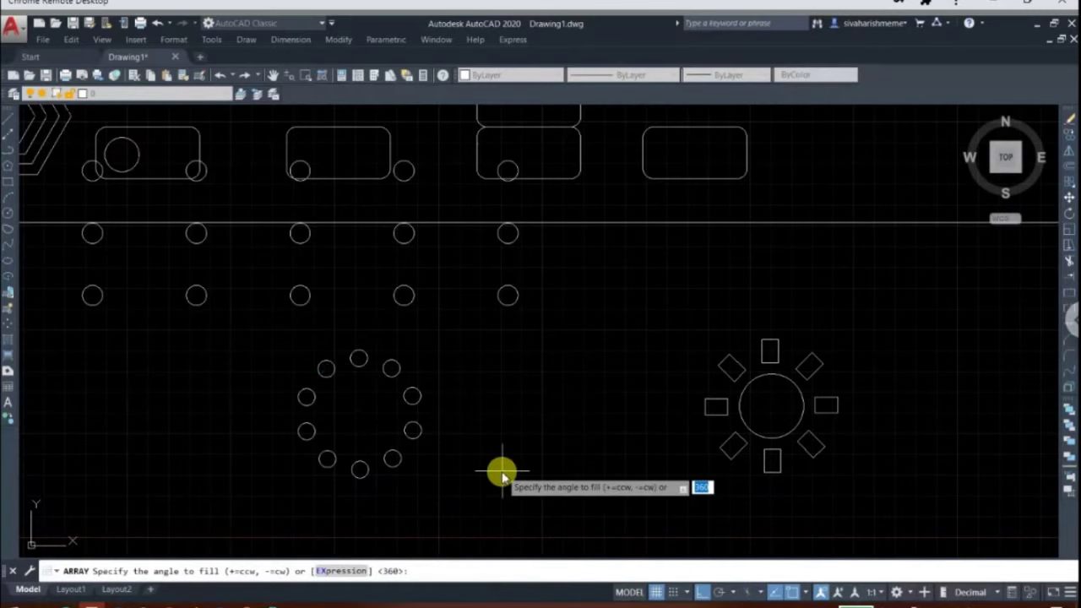
pyautogui.write('180')
pyautogui.press('Return')
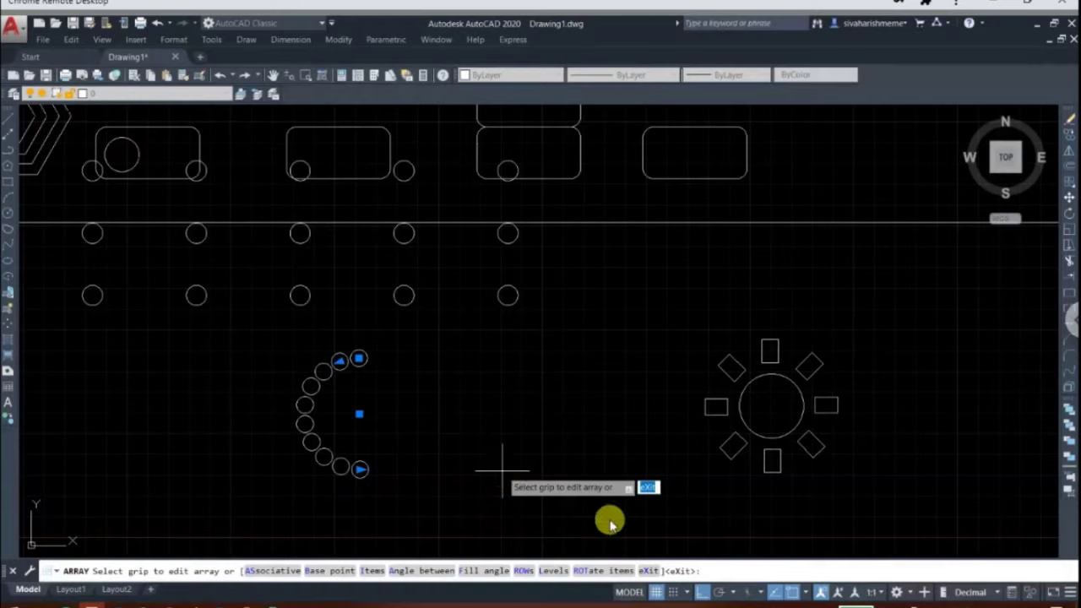
pyautogui.click(649, 571)
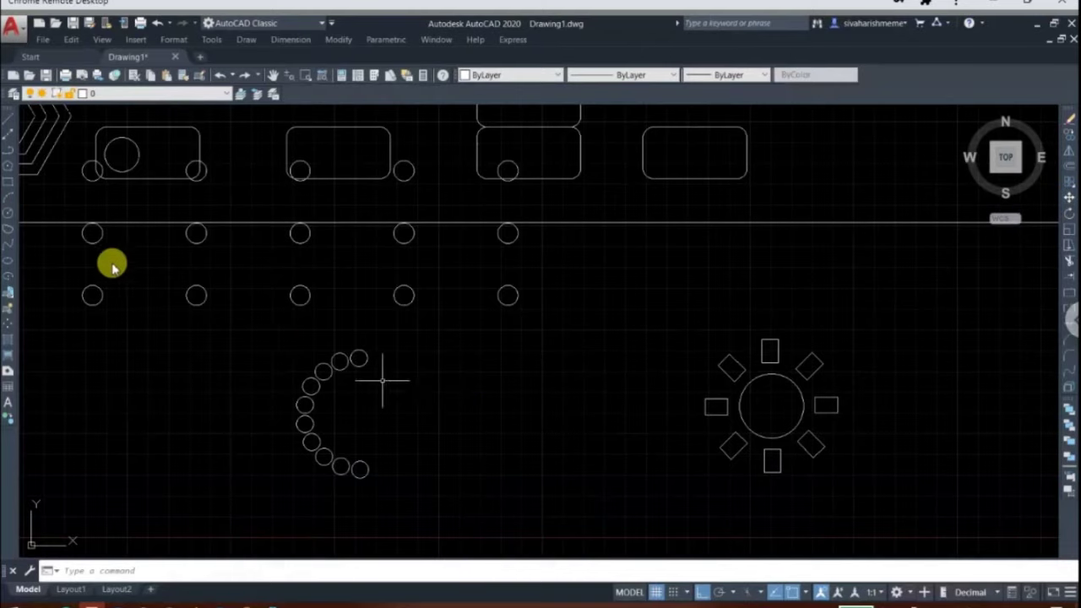
# - With Ortho off, draw a wavy spline through six points from lower left to upper right
pyautogui.write('spl')
pyautogui.press('Return')
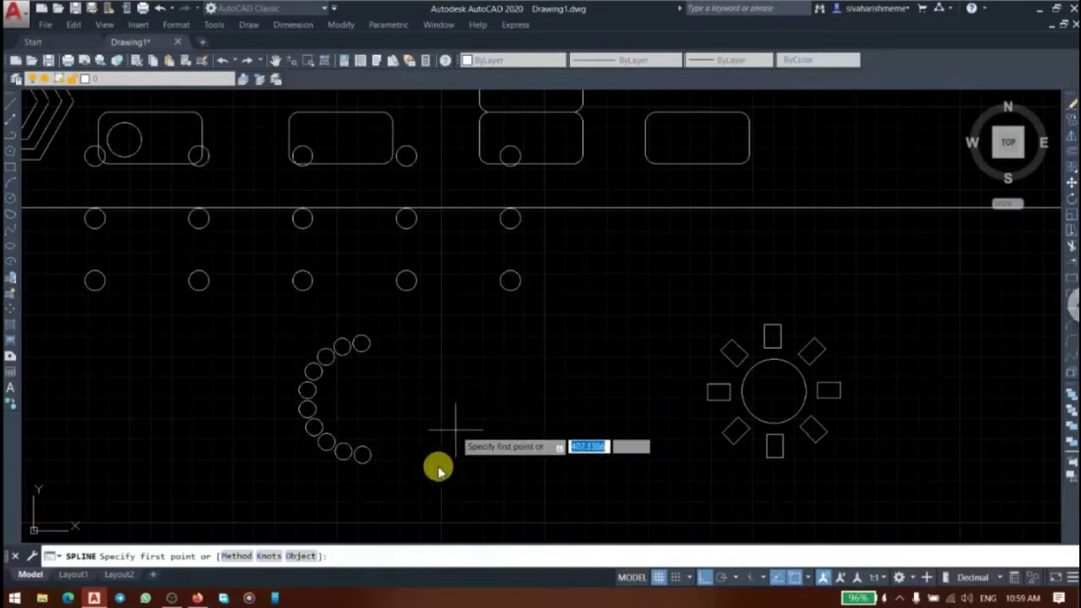
pyautogui.click(705, 578)
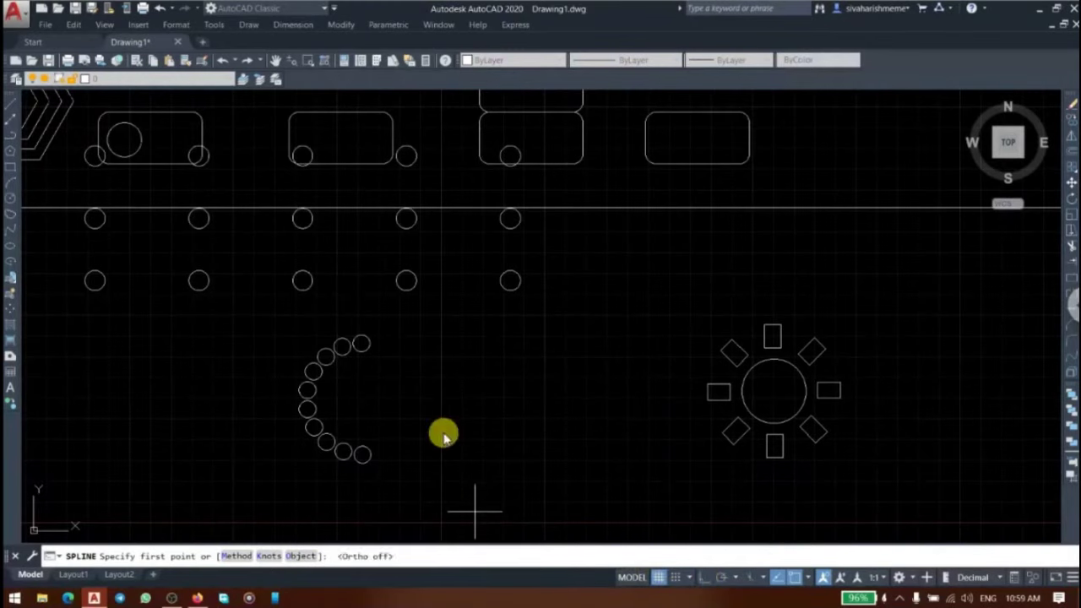
pyautogui.click(406, 494)
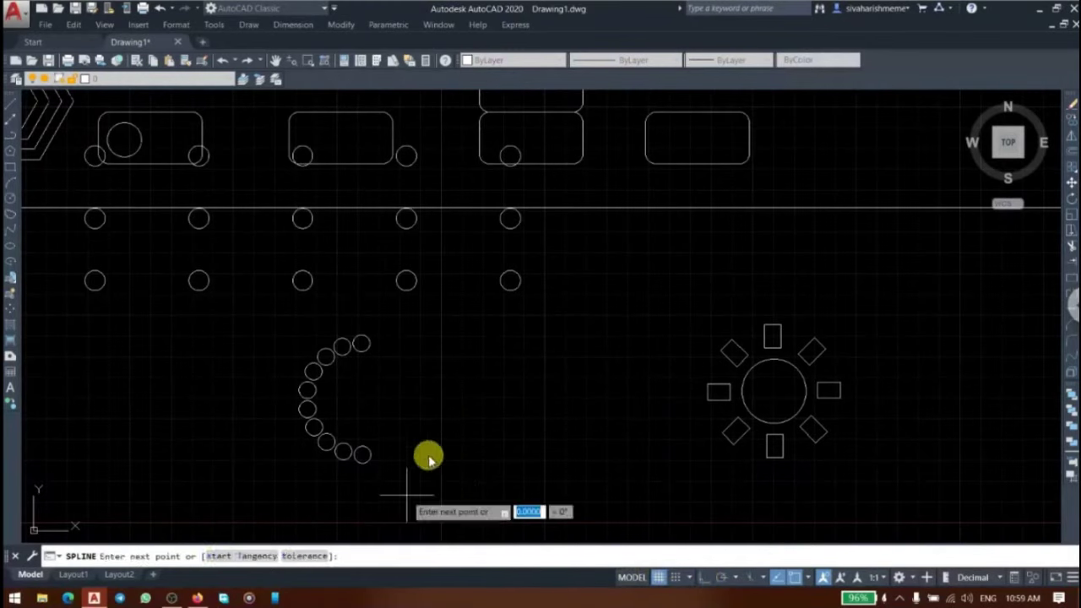
pyautogui.click(463, 407)
pyautogui.click(508, 414)
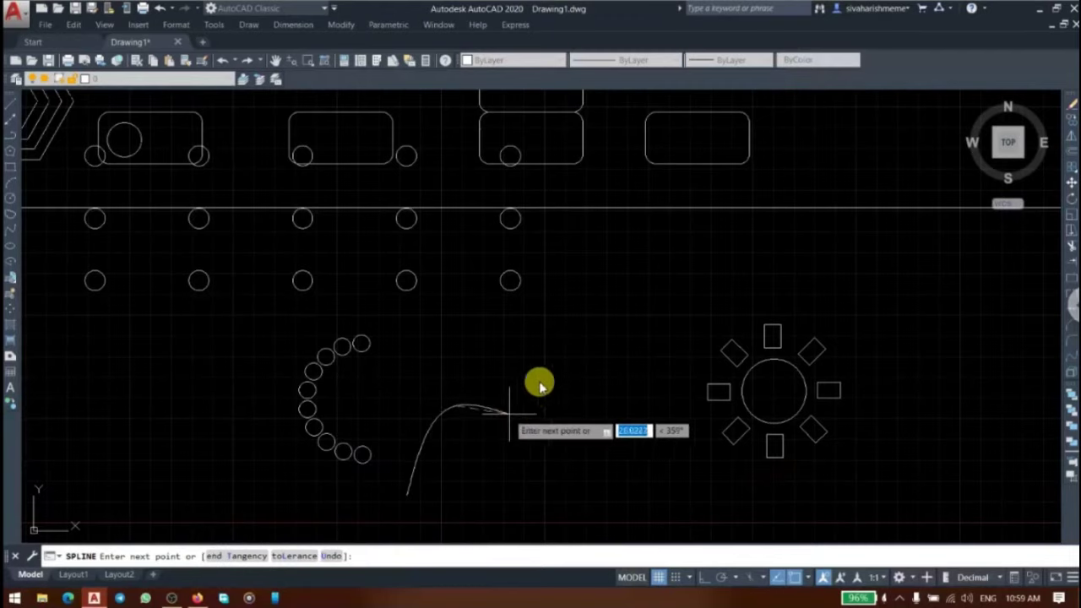
pyautogui.click(547, 370)
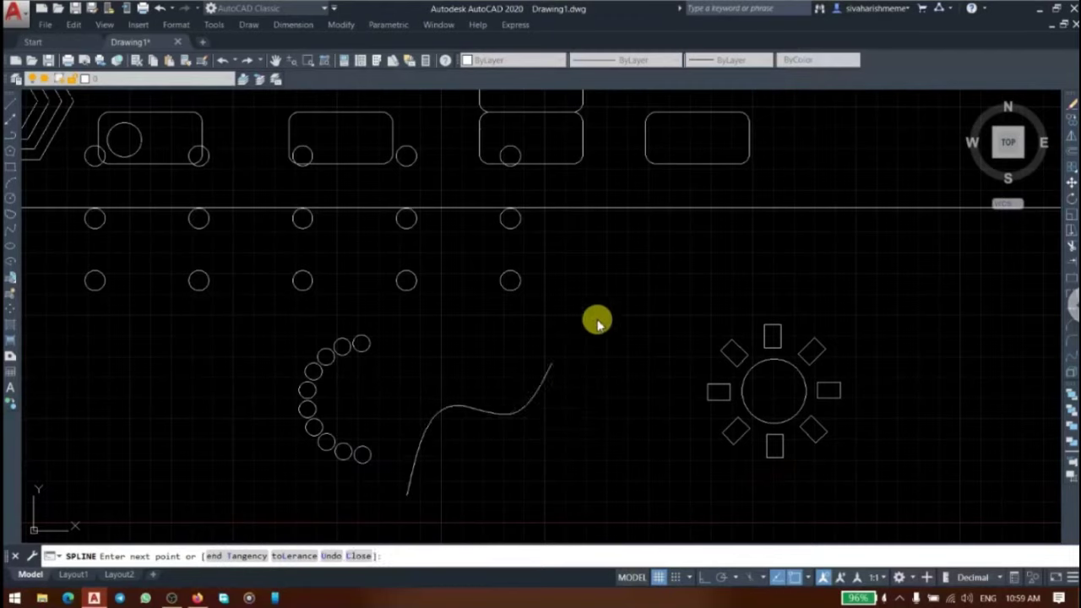
pyautogui.click(649, 326)
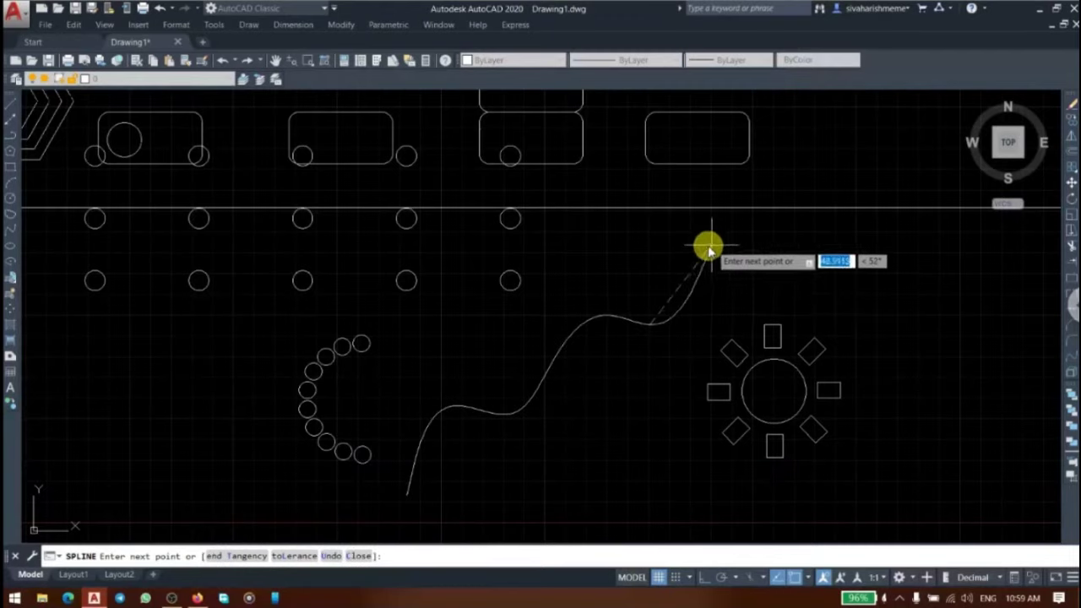
pyautogui.click(703, 254)
pyautogui.press('Return')
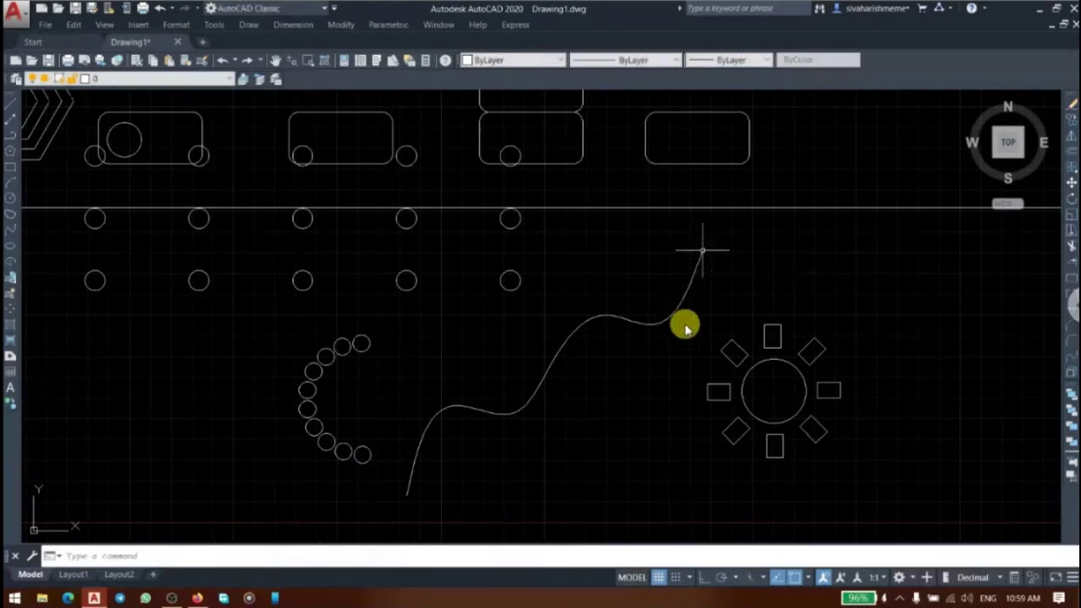
# - Offset the spline by 1 to its lower-right side
pyautogui.click(615, 360)
pyautogui.click(595, 304)
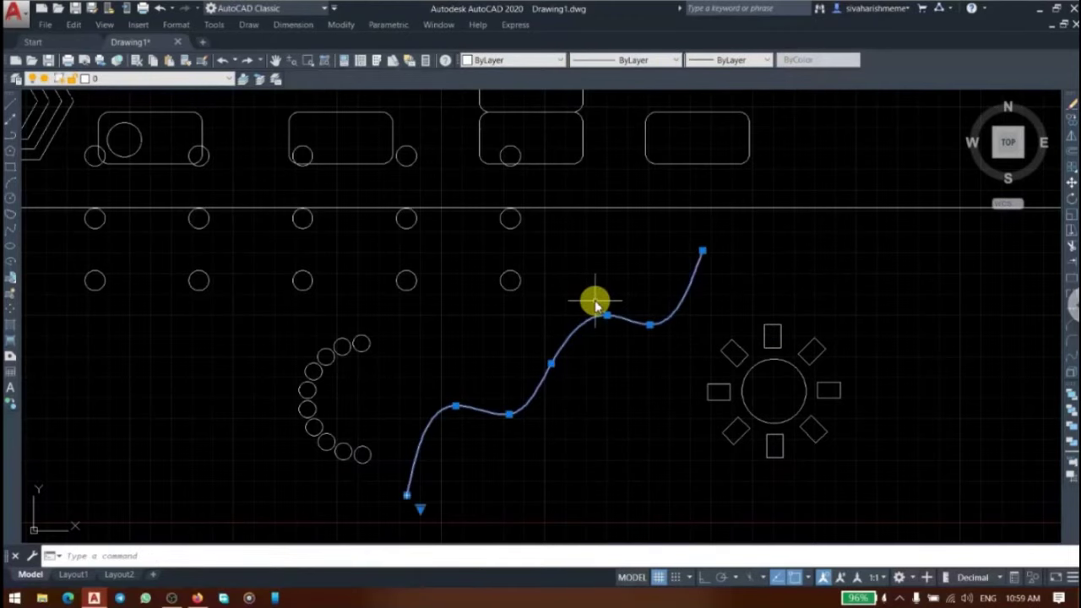
pyautogui.press('Escape')
pyautogui.write('o')
pyautogui.press('Return')
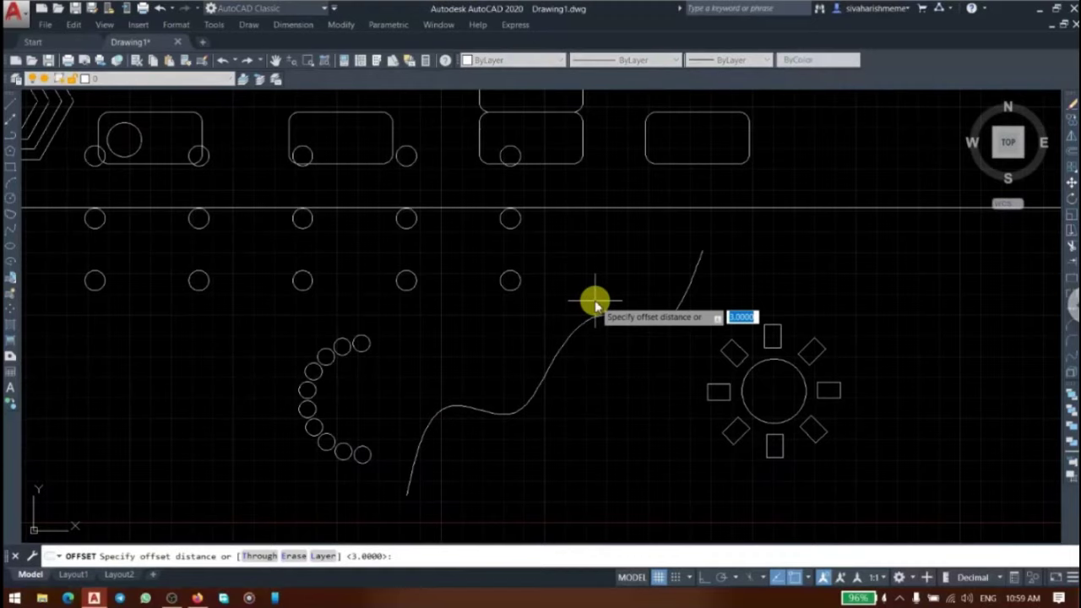
pyautogui.write('15')
pyautogui.press('Return')
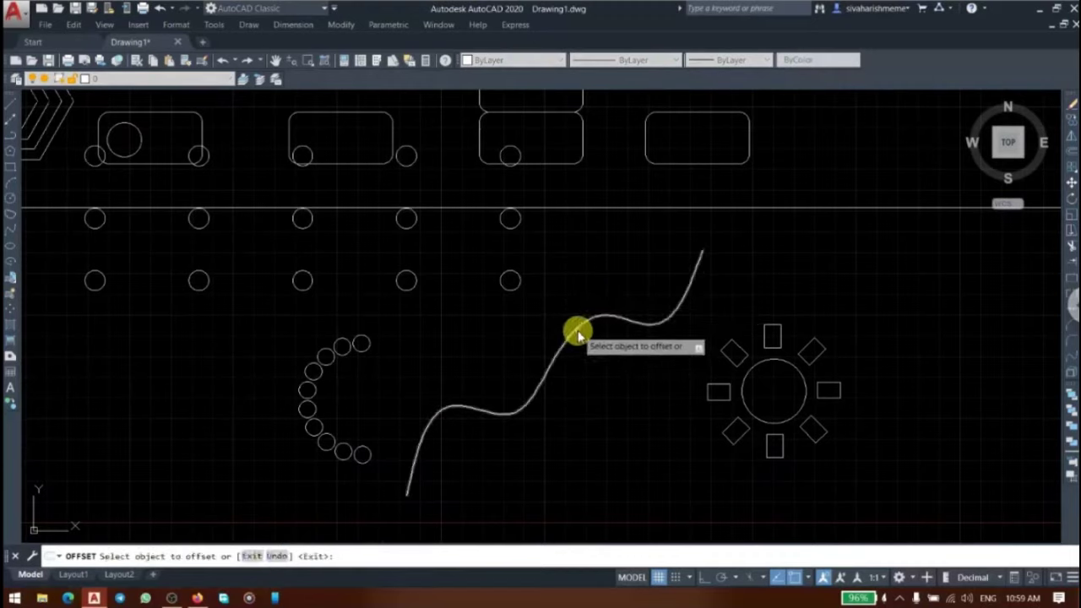
pyautogui.click(577, 328)
pyautogui.click(621, 415)
pyautogui.press('Return')
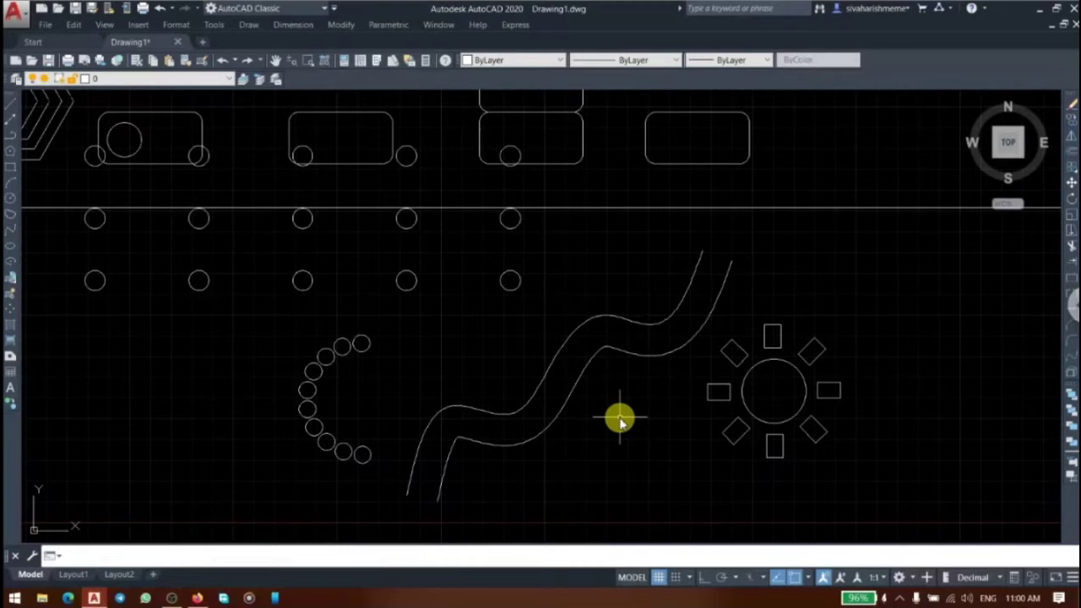
# - Draw a small circle beside the lower end of the first wavy spline
pyautogui.click(10, 198)
pyautogui.scroll(4, 406, 490)
pyautogui.scroll(3, 403, 488)
pyautogui.click(355, 470)
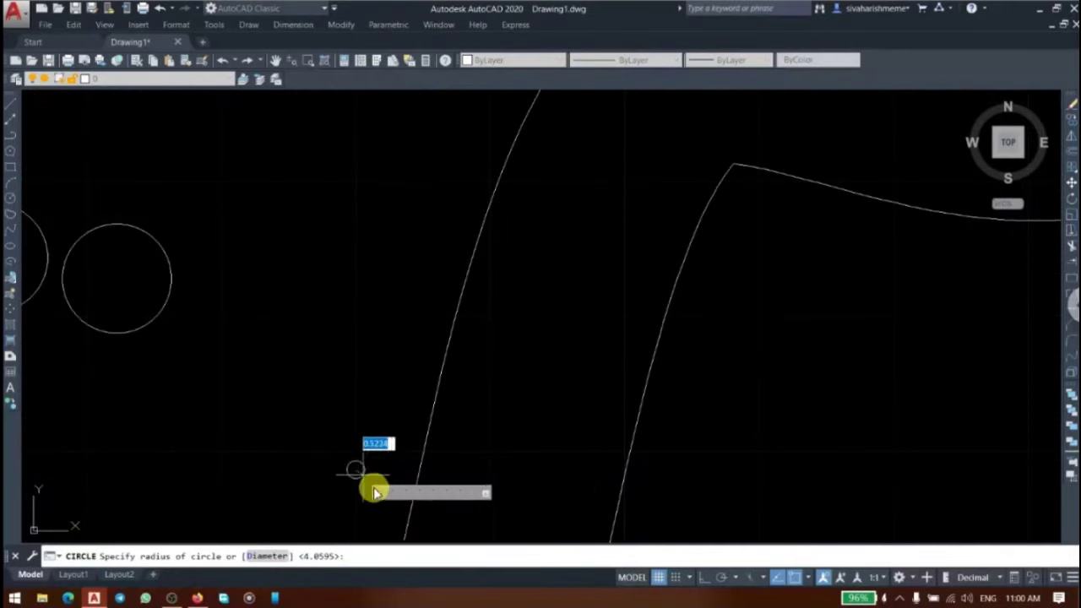
pyautogui.click(377, 440)
pyautogui.scroll(-5, 374, 439)
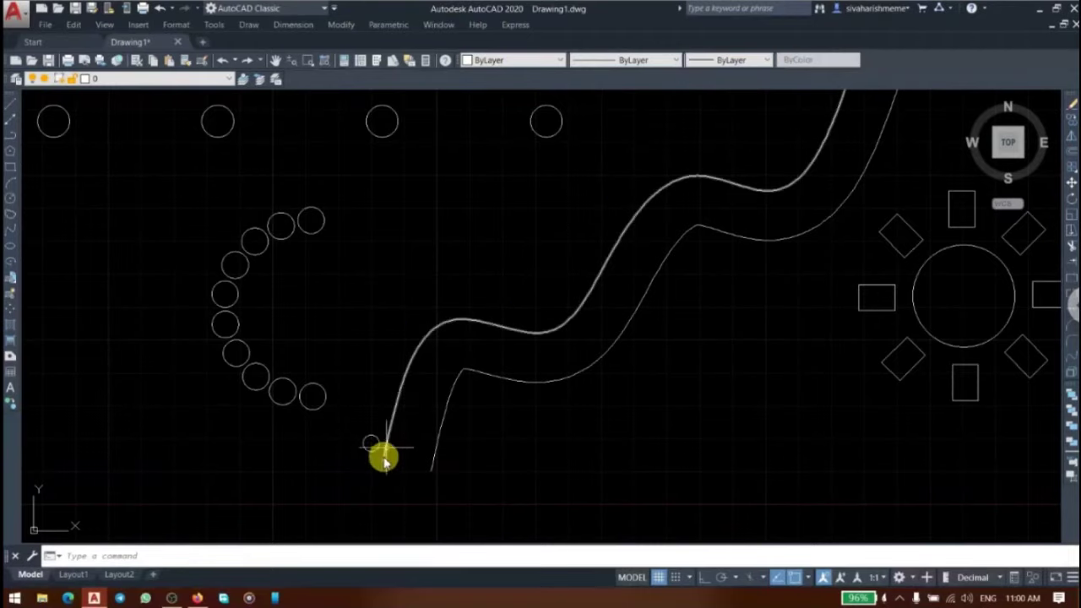
pyautogui.scroll(2, 384, 446)
pyautogui.scroll(4, 380, 449)
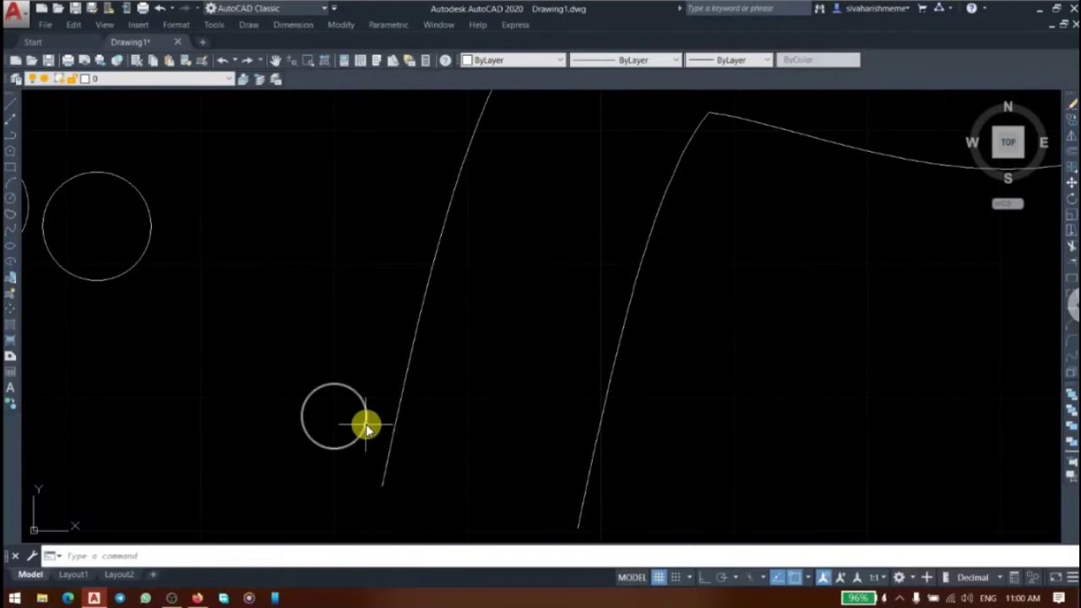
pyautogui.scroll(-6, 363, 427)
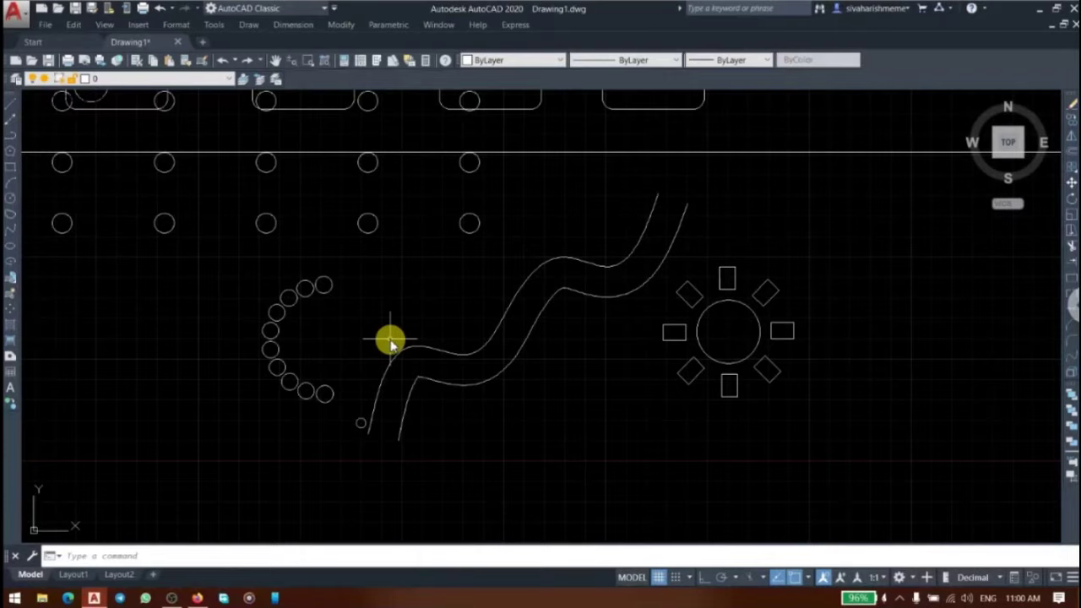
# - Path-array the small circle along the upper wavy spline
pyautogui.write('ar')
pyautogui.press('Return')
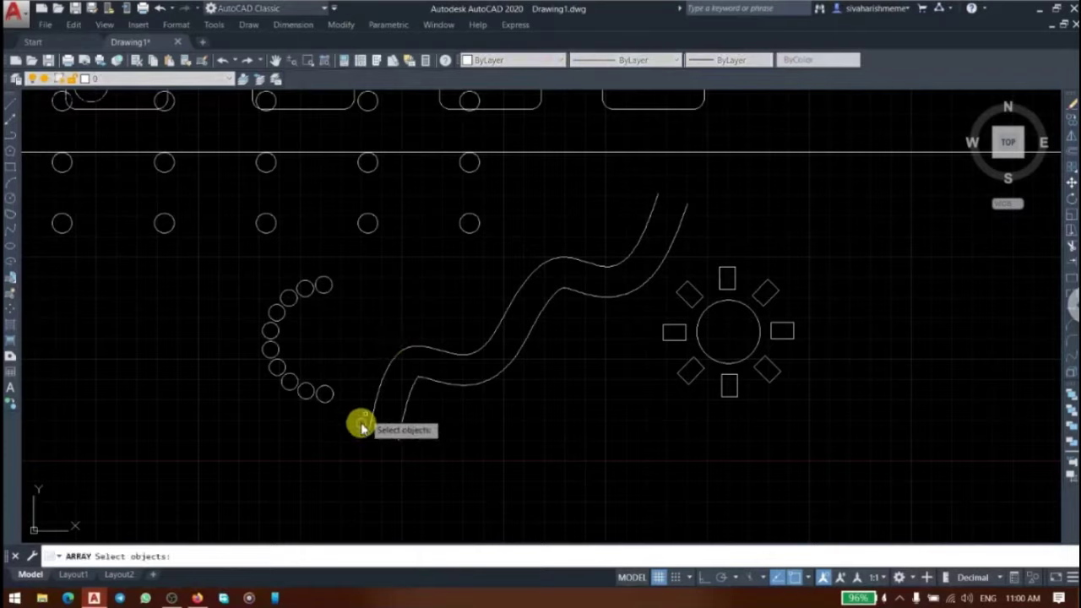
pyautogui.click(360, 422)
pyautogui.click(355, 416)
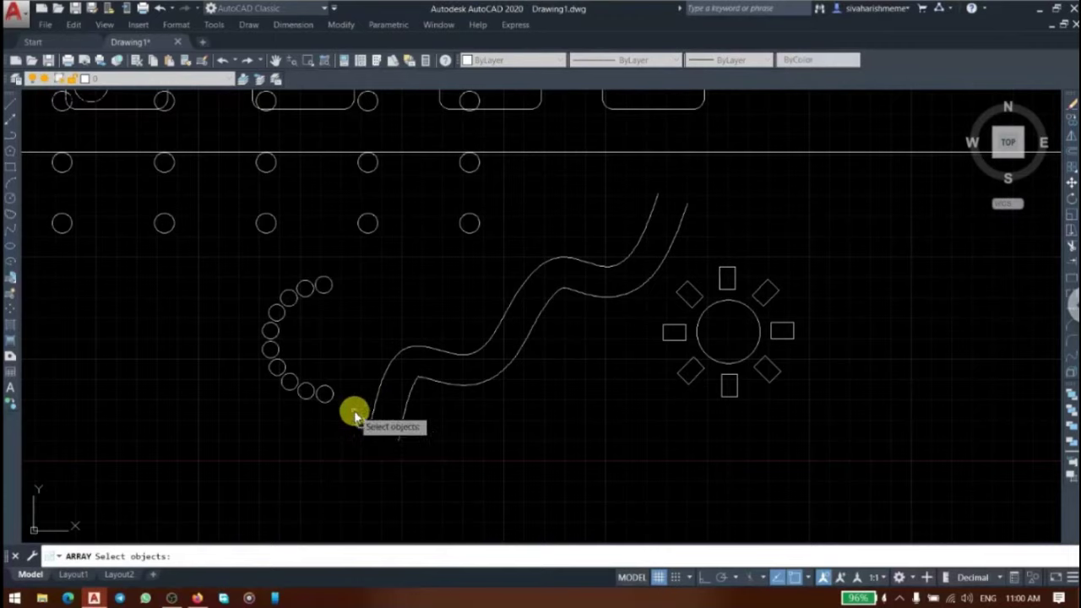
pyautogui.press('Return')
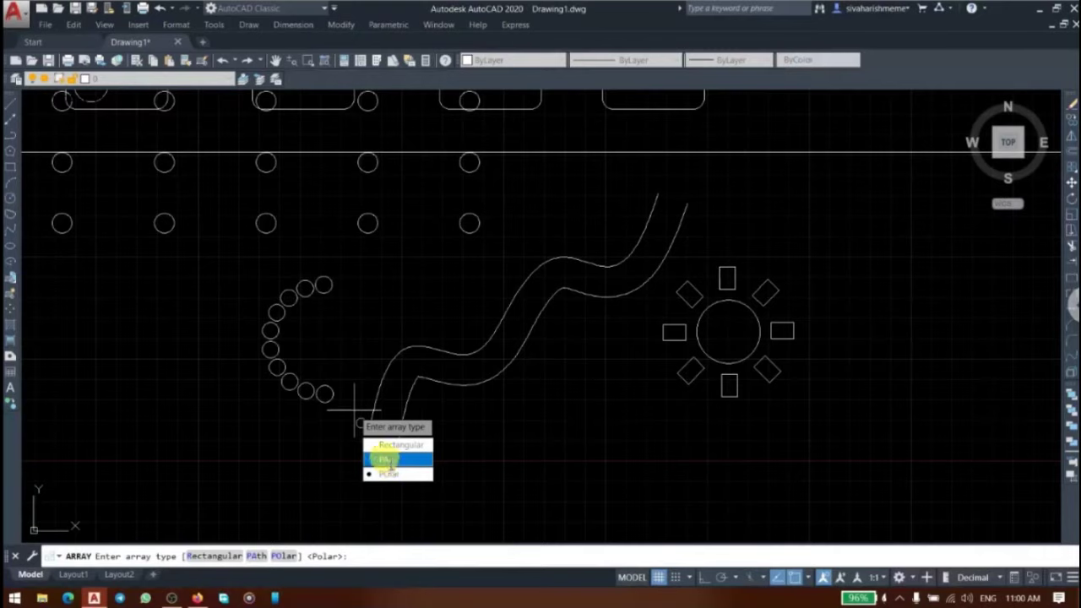
pyautogui.click(391, 461)
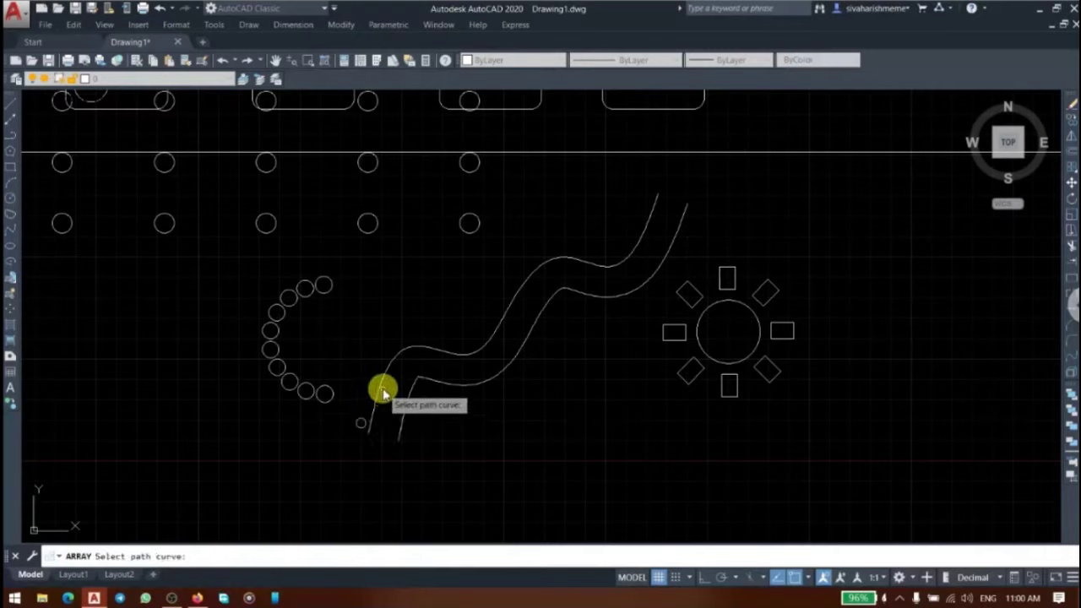
pyautogui.click(382, 393)
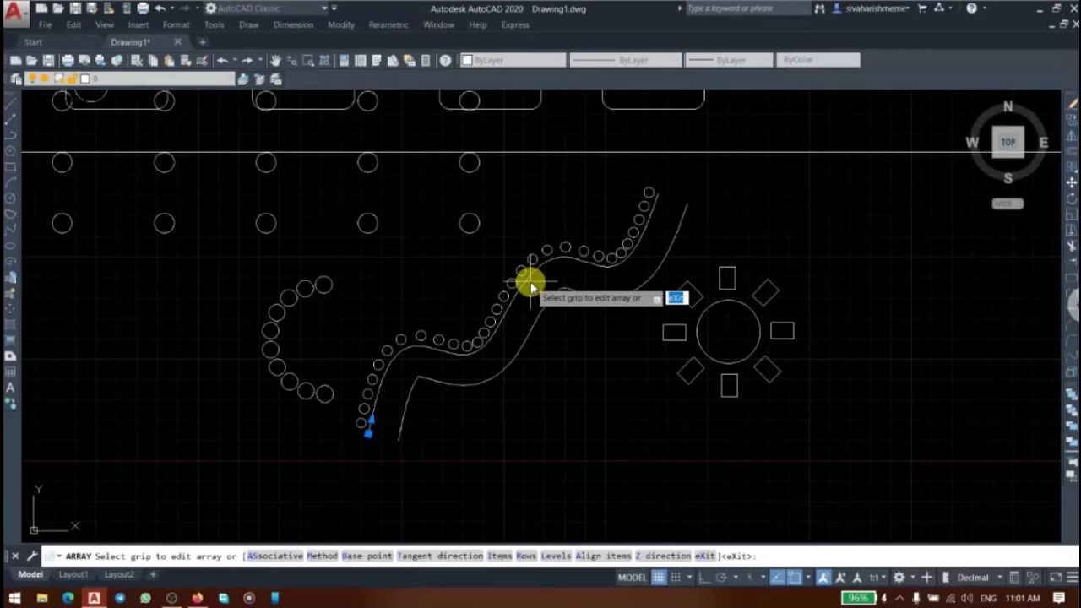
pyautogui.click(498, 556)
pyautogui.write('10')
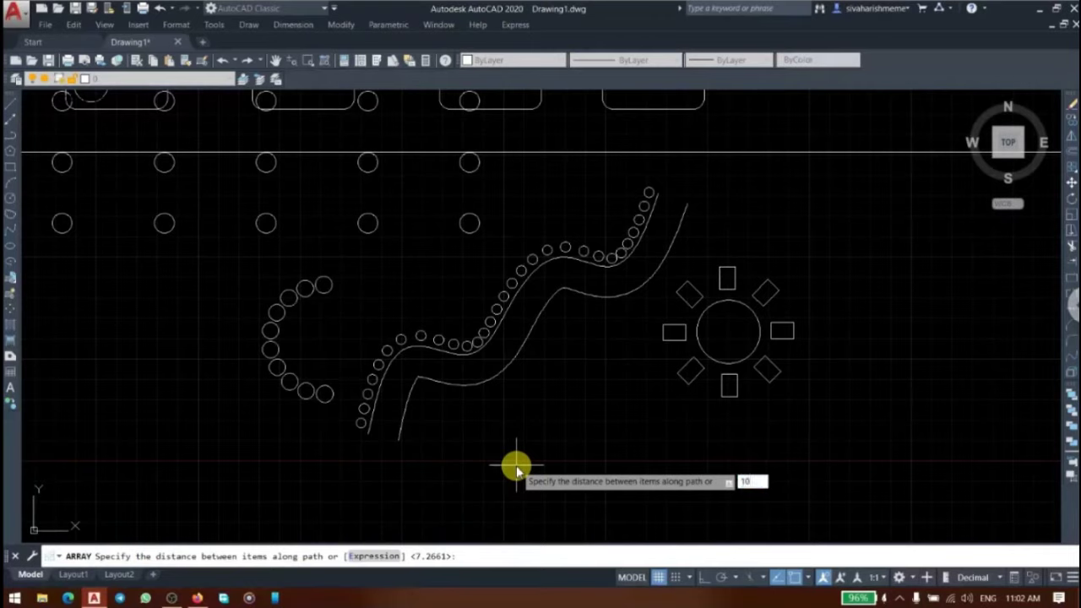
# - Set the path array spacing to 10, accept the suggested item count, and exit
pyautogui.press('Return')
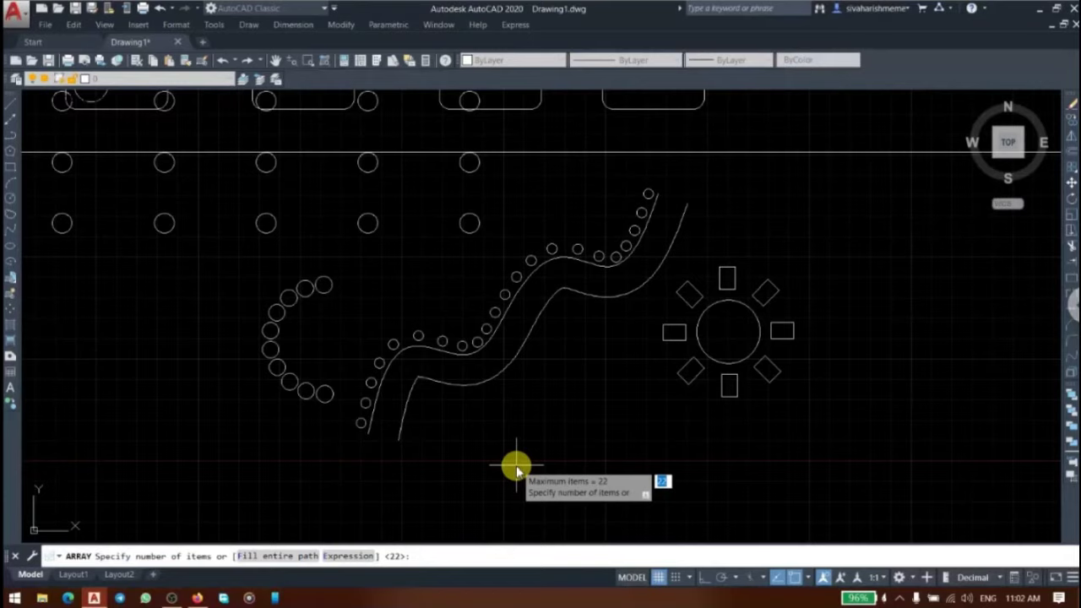
pyautogui.press('Return')
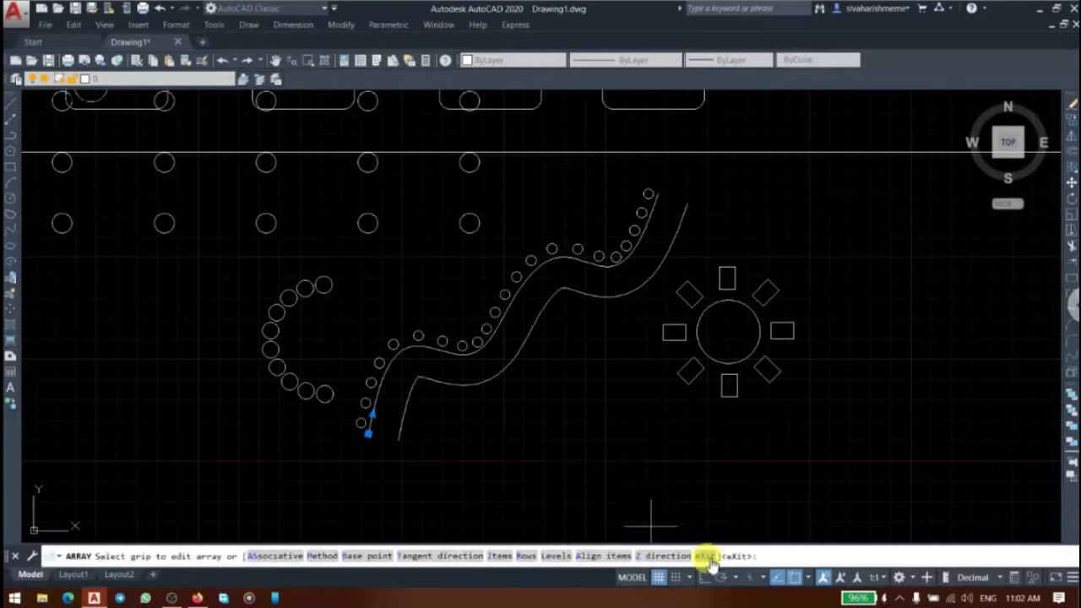
pyautogui.click(706, 557)
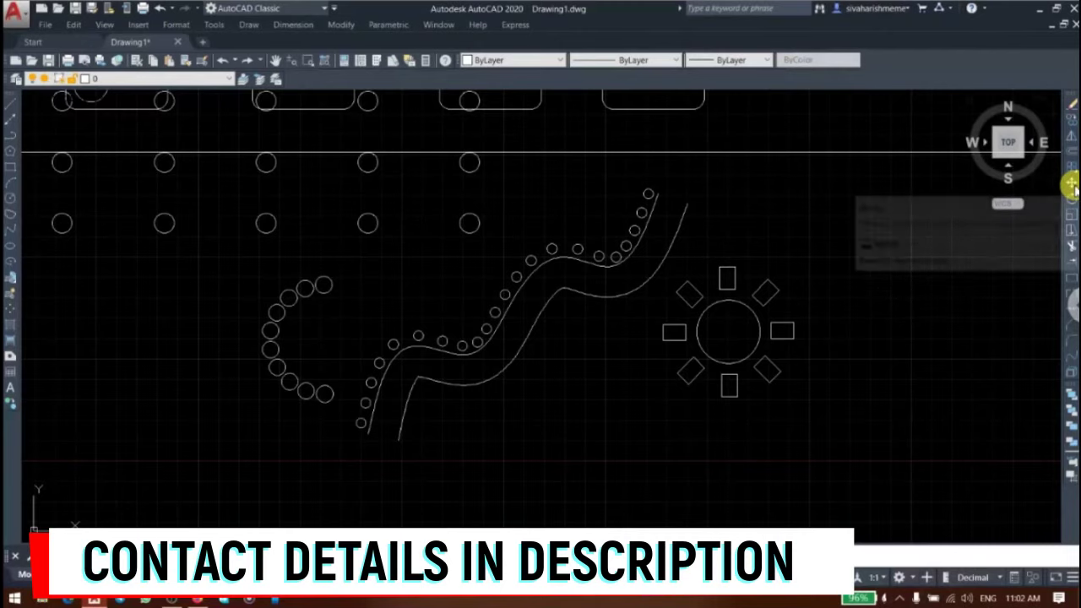
pyautogui.scroll(-2, 574, 401)
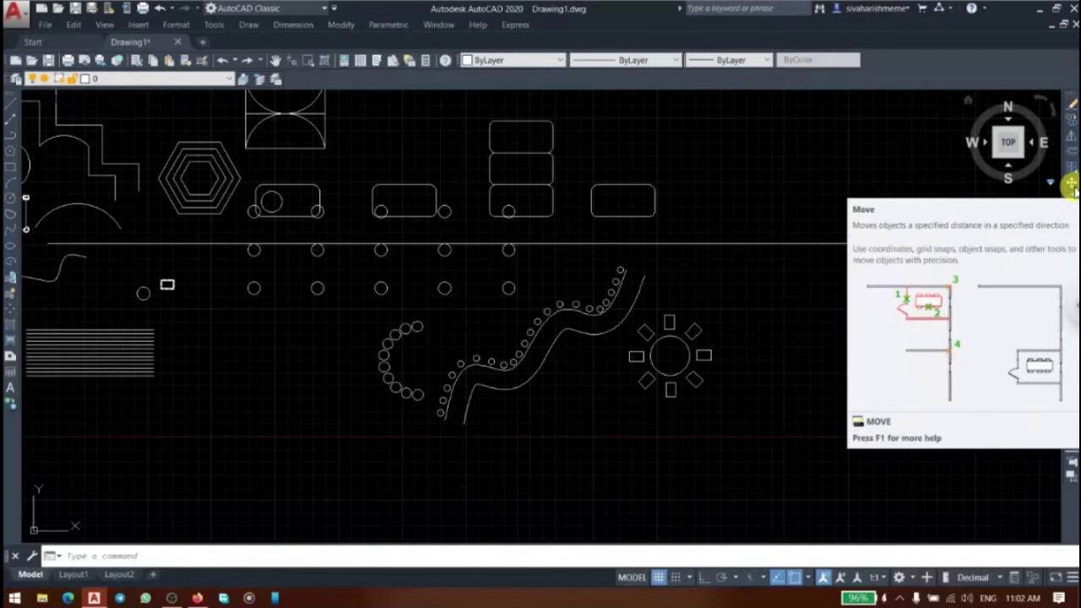
pyautogui.click(1071, 184)
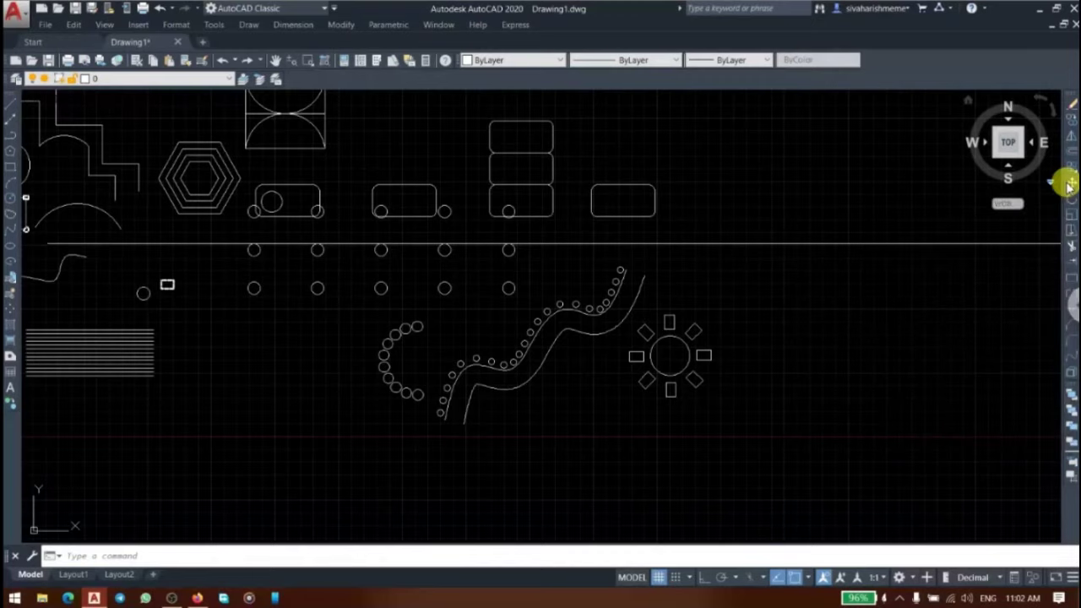
# - Move the C-shaped arc of small circles from its quadrant to the right of the ringed circle
pyautogui.click(389, 375)
pyautogui.press('Return')
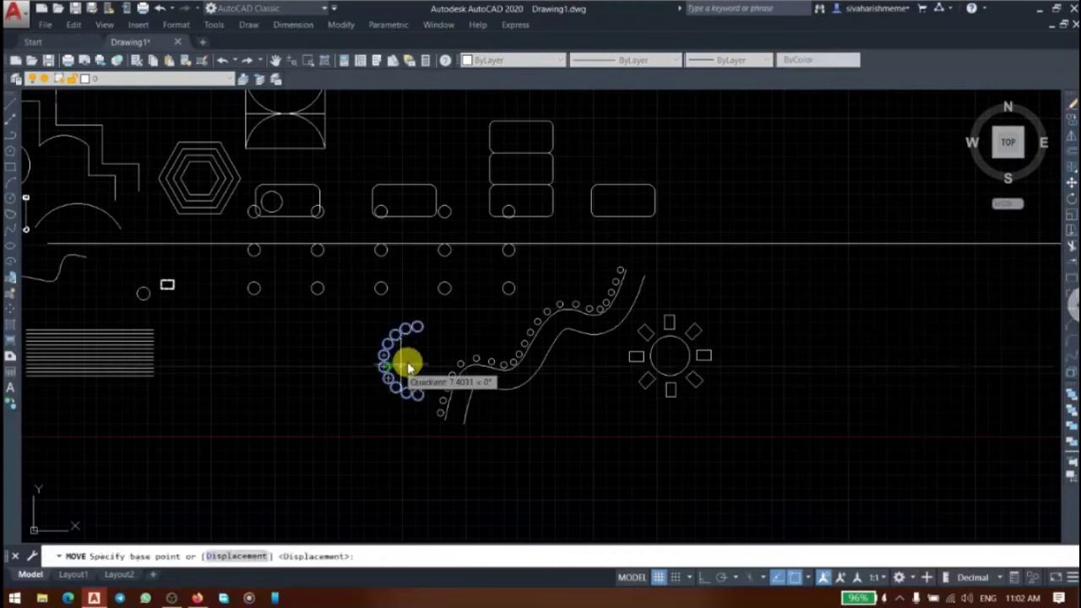
pyautogui.click(408, 366)
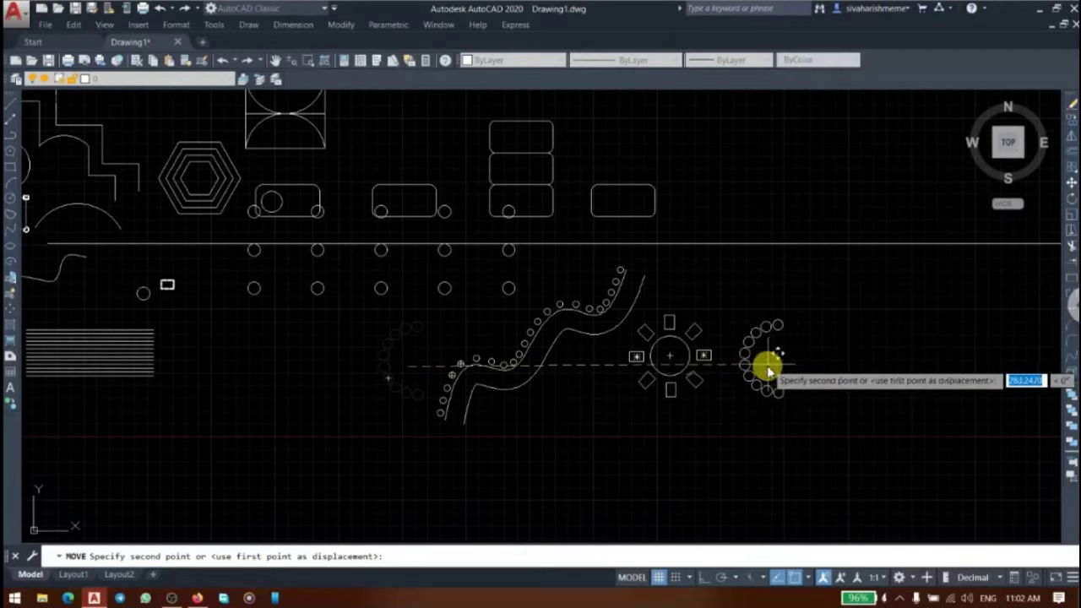
pyautogui.click(760, 366)
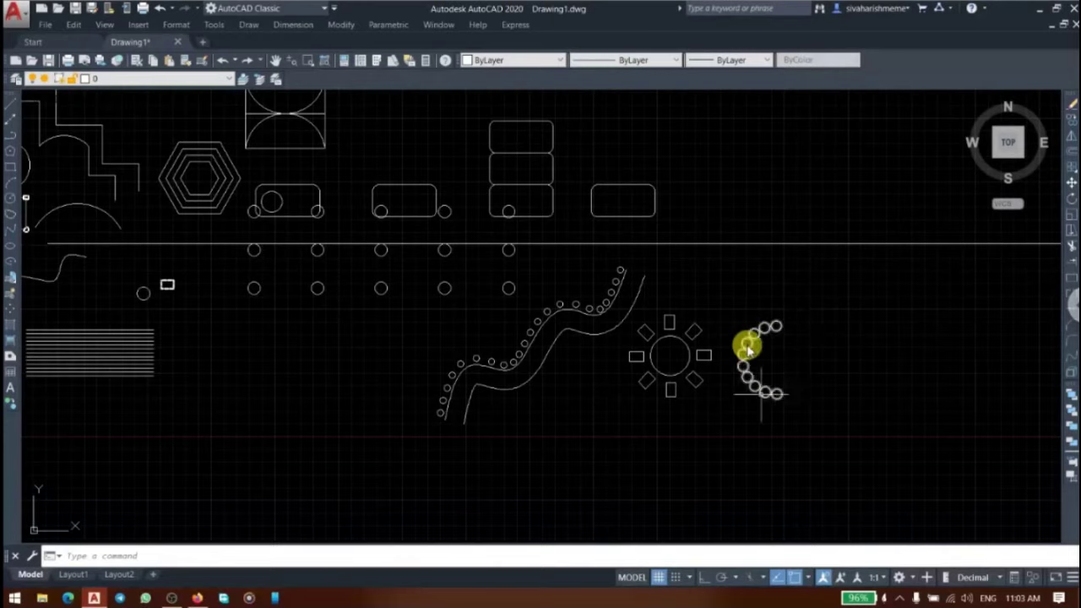
pyautogui.click(760, 357)
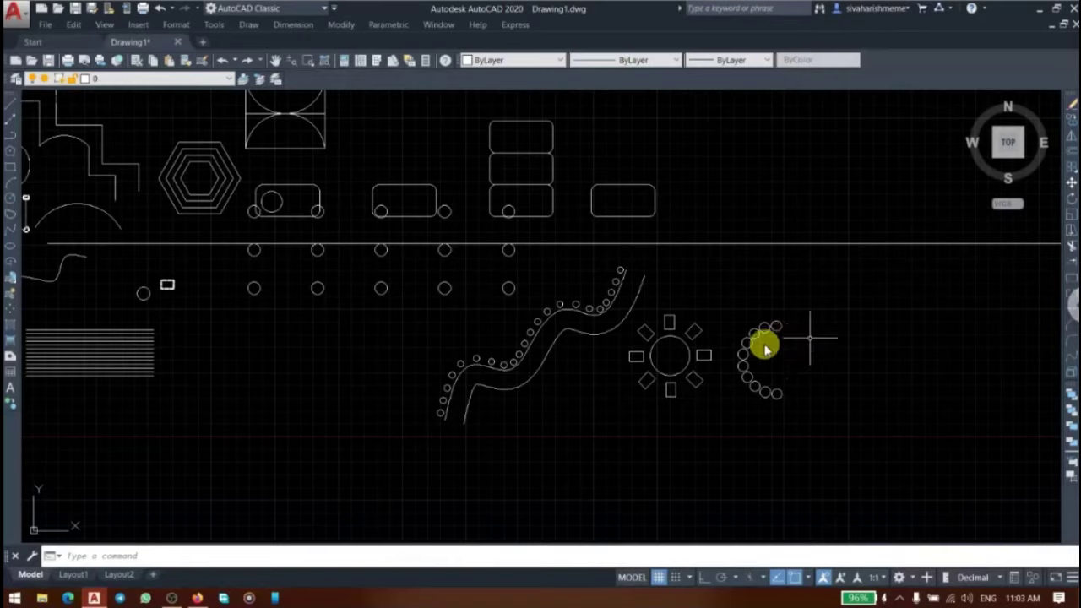
# - Rotate the arc of small circles 270° with Ortho on so it forms a downward arch
pyautogui.click(1071, 199)
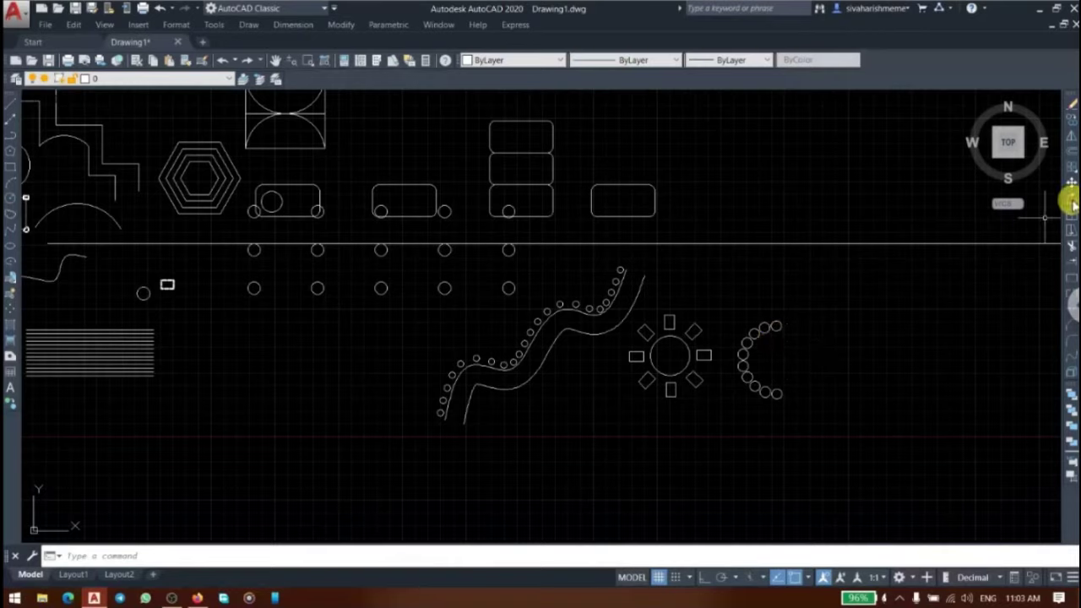
pyautogui.click(749, 362)
pyautogui.press('Return')
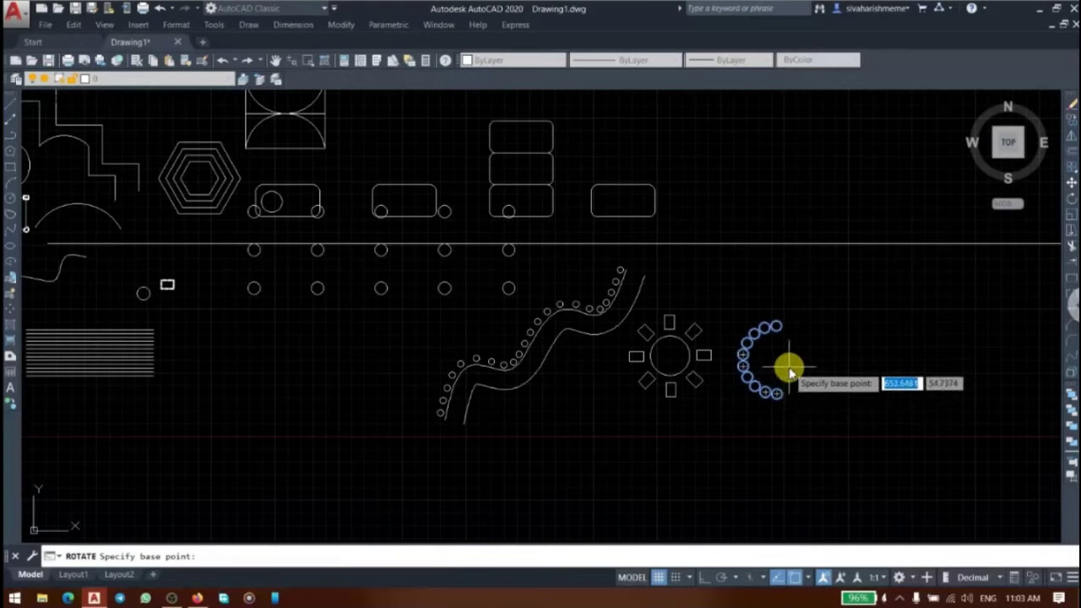
pyautogui.click(788, 369)
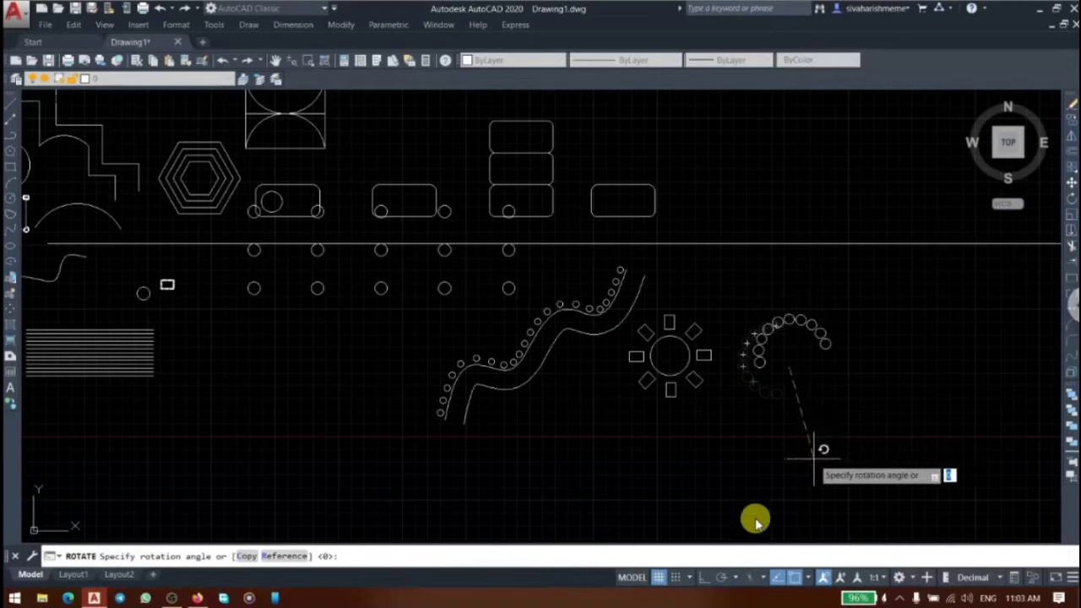
pyautogui.click(704, 578)
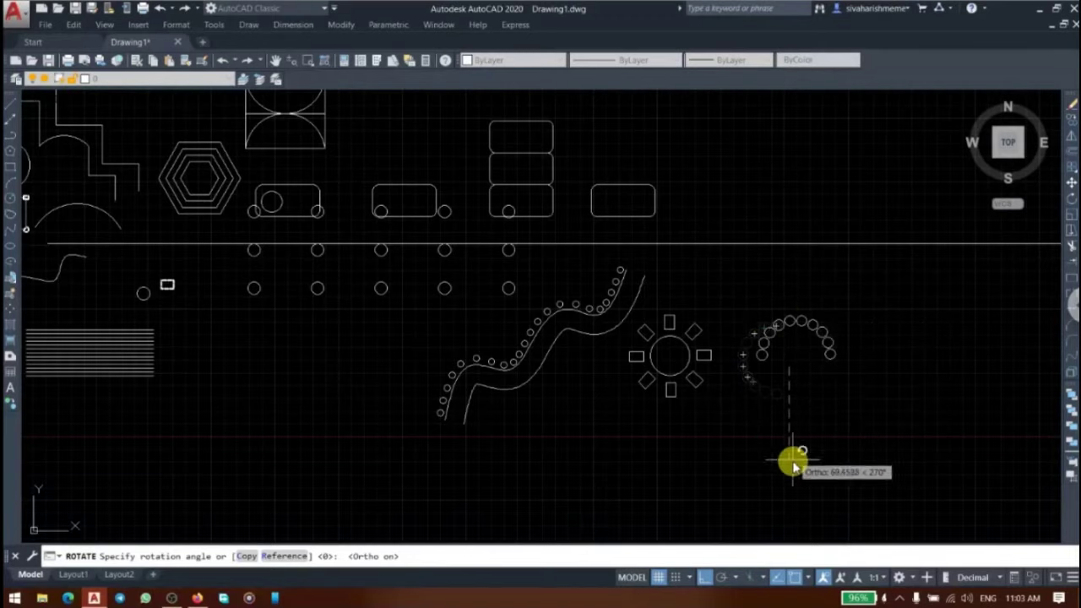
pyautogui.click(794, 467)
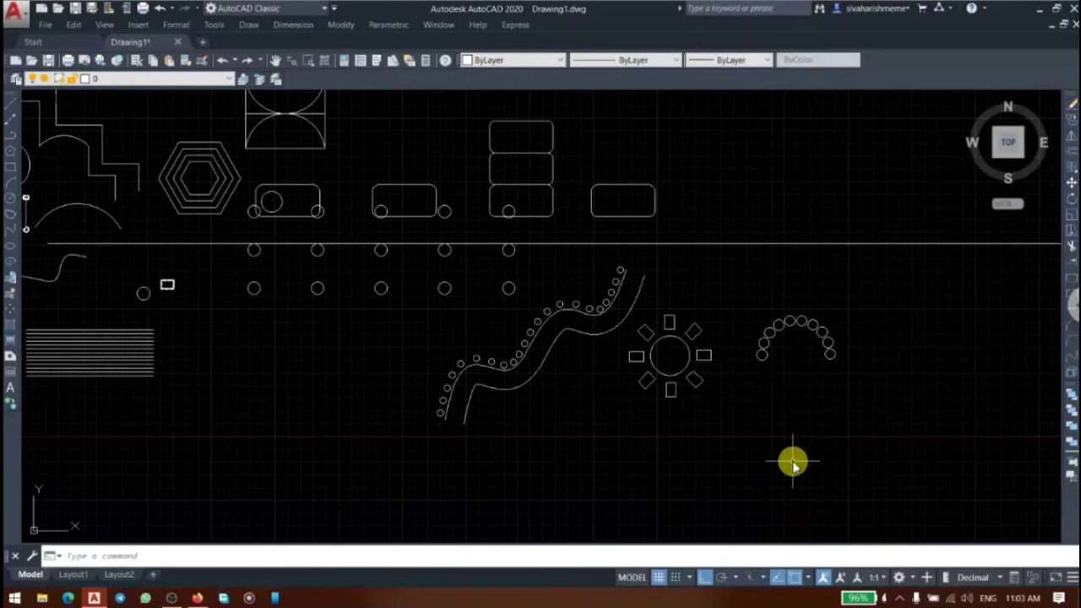
# - Rotate the arch of small circles by 90° about a point above it
pyautogui.click(1070, 199)
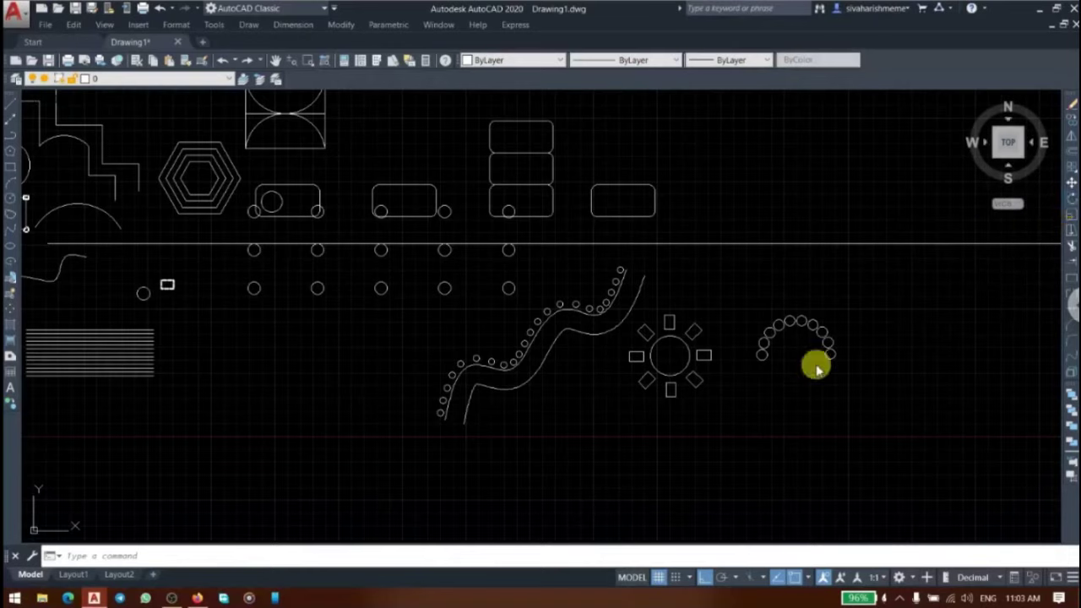
pyautogui.click(863, 393)
pyautogui.click(816, 309)
pyautogui.press('Return')
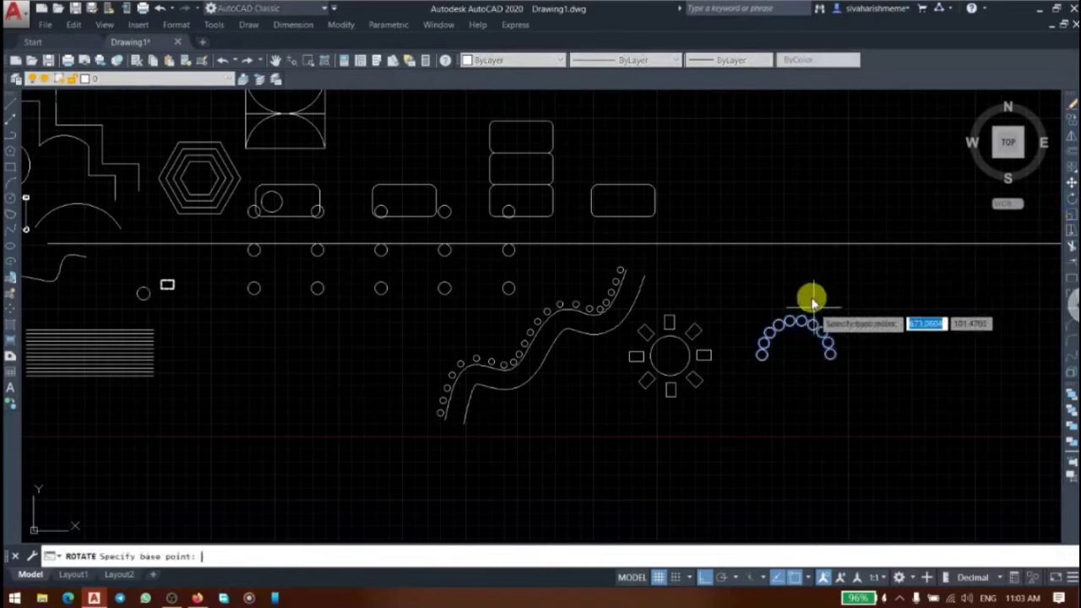
pyautogui.click(799, 369)
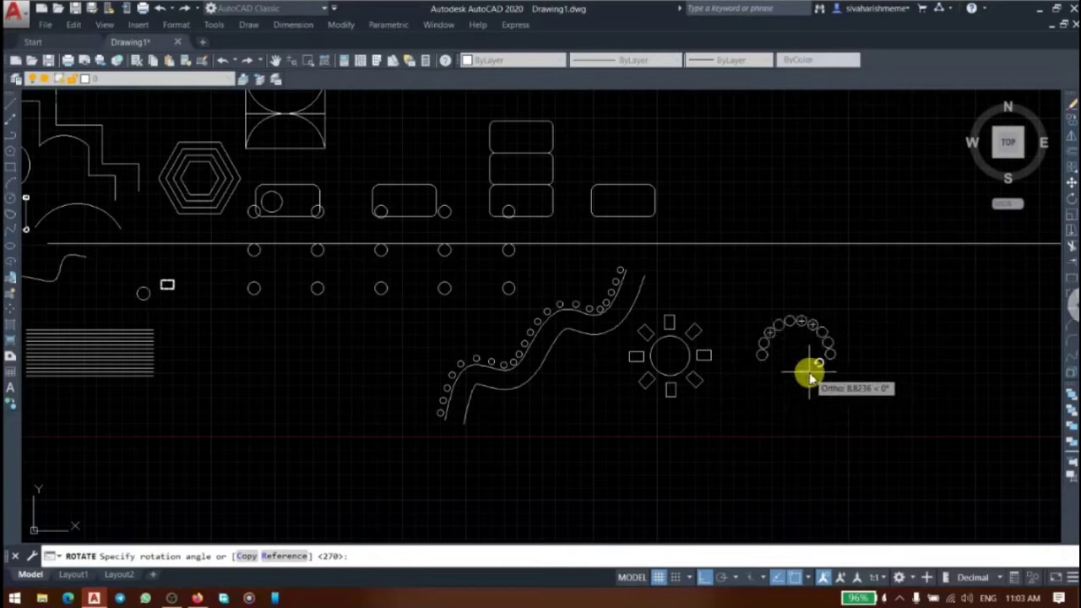
pyautogui.write('9')
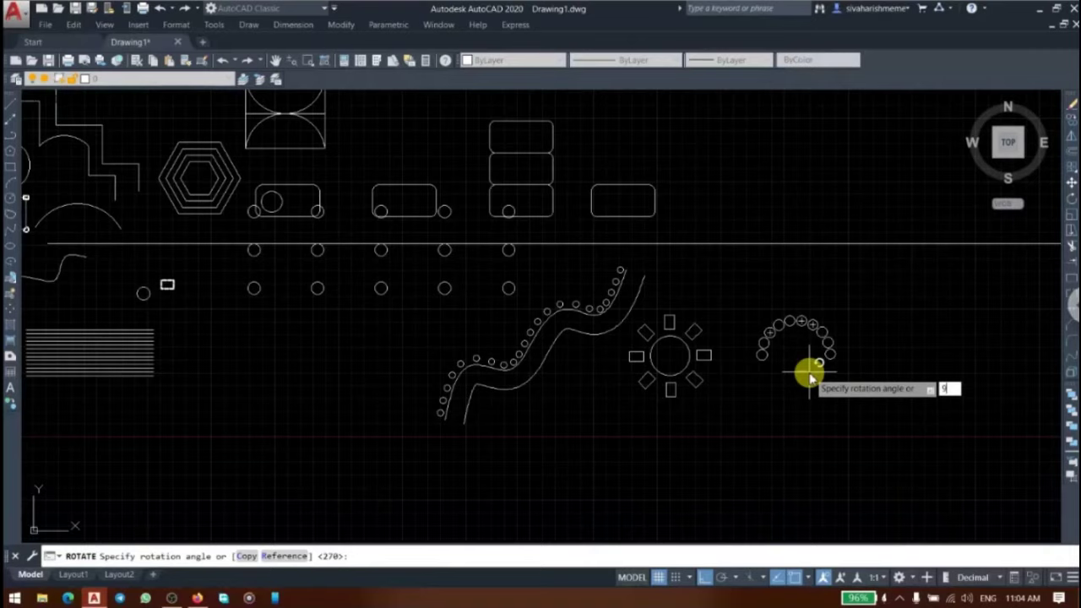
pyautogui.write('0')
pyautogui.press('Return')
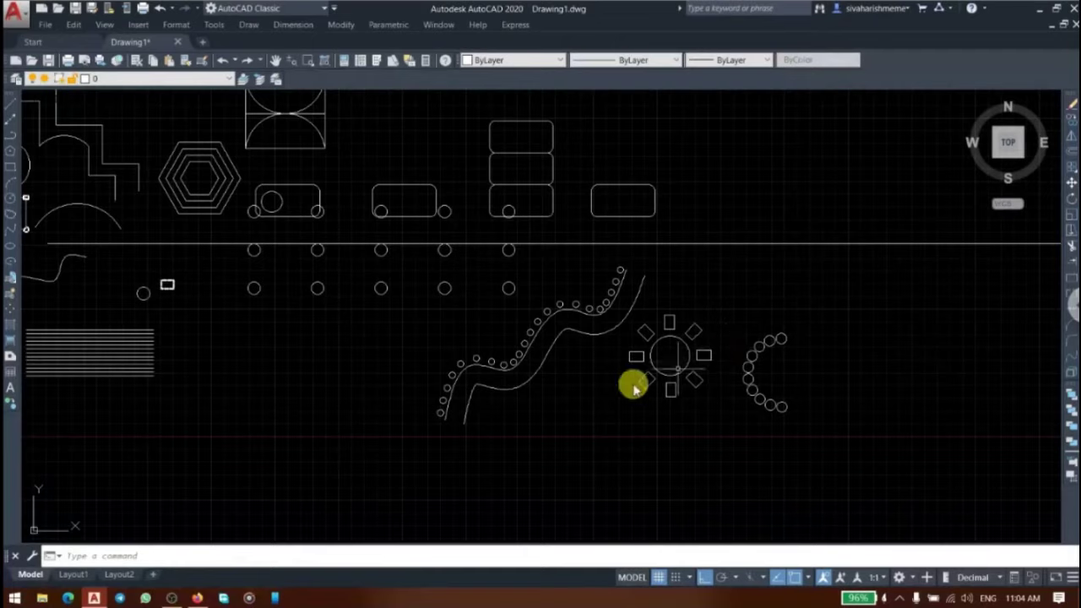
# - Start the Scale command to resize objects
pyautogui.click(1071, 214)
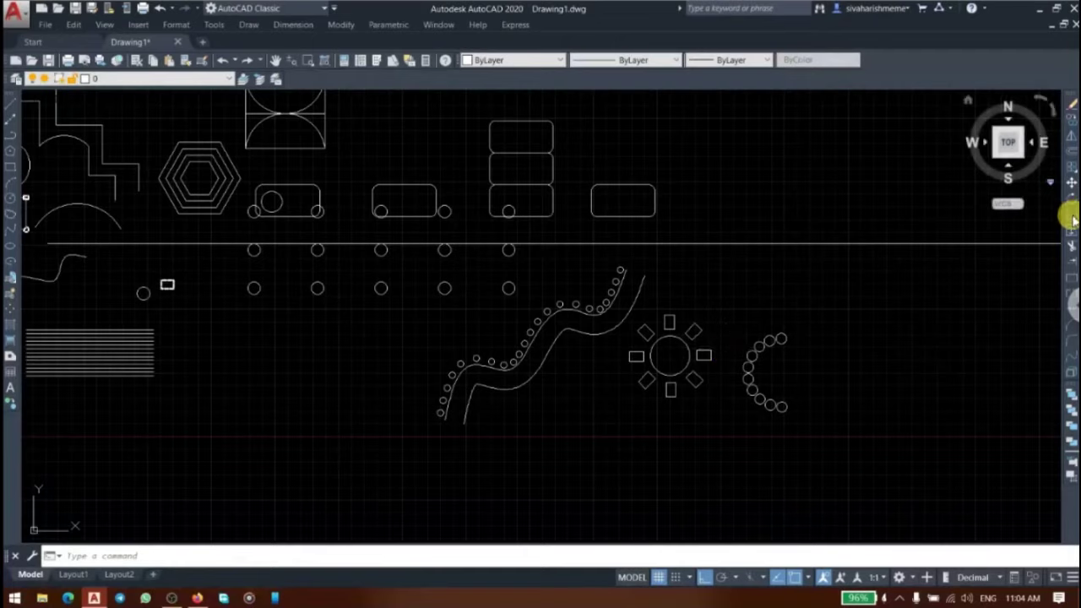
pyautogui.click(698, 414)
pyautogui.click(663, 359)
pyautogui.press('Return')
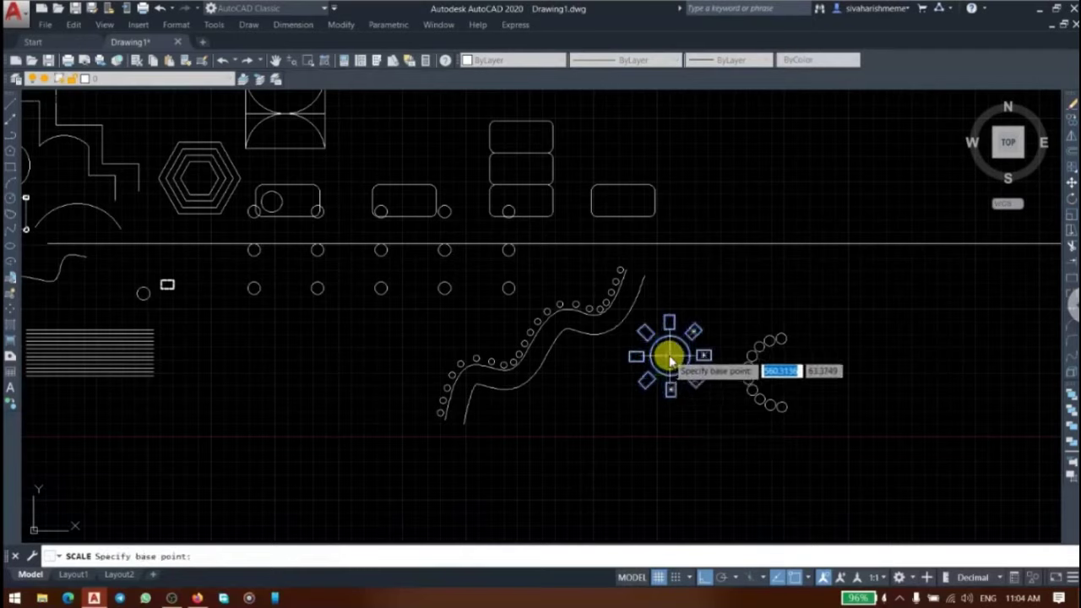
pyautogui.click(671, 360)
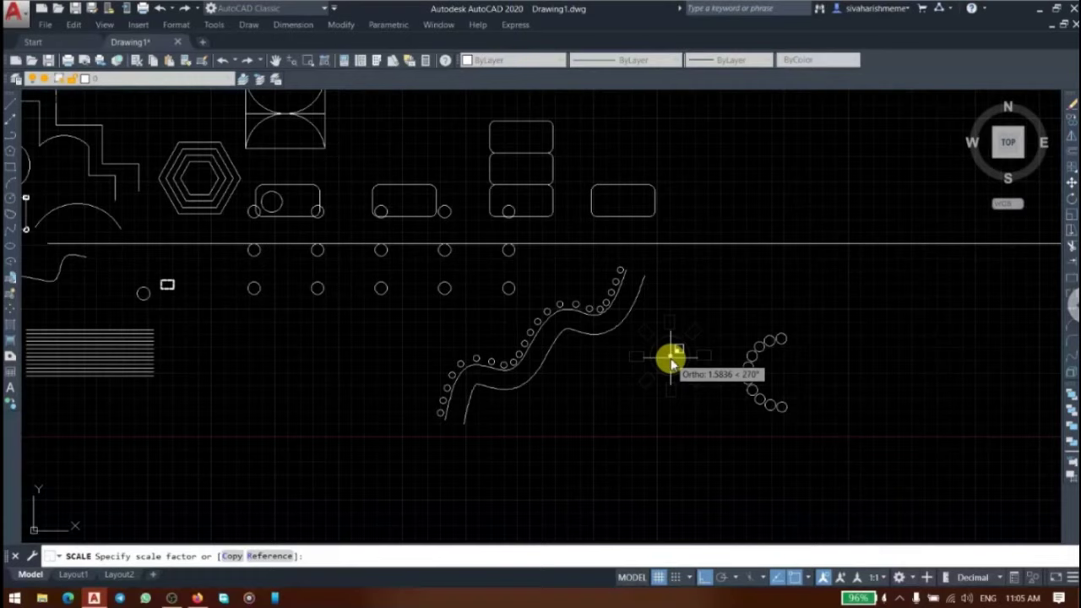
pyautogui.write('0.5')
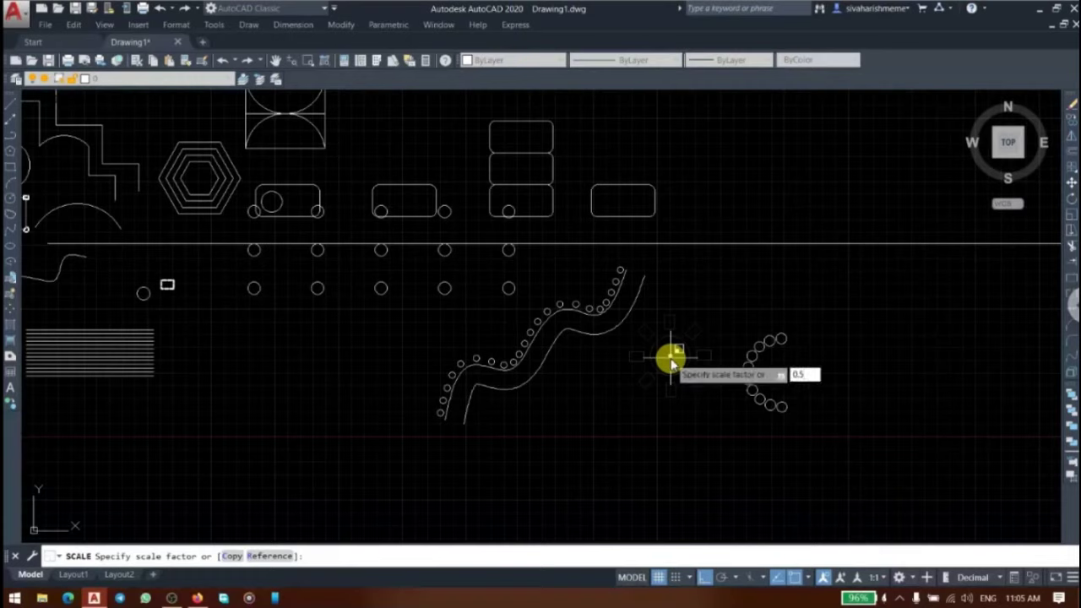
pyautogui.press('Return')
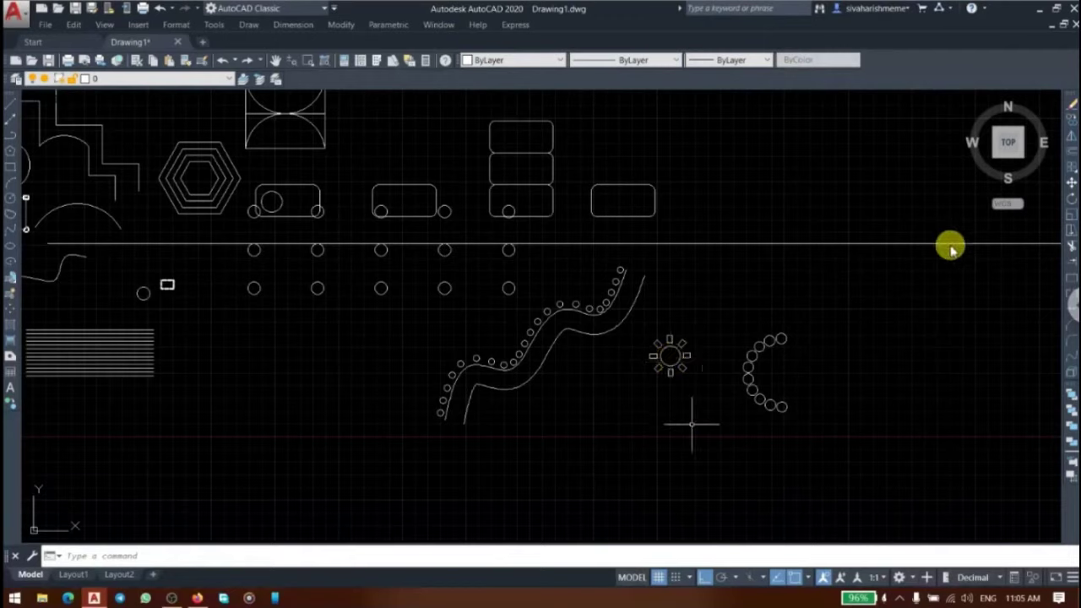
pyautogui.write('sc')
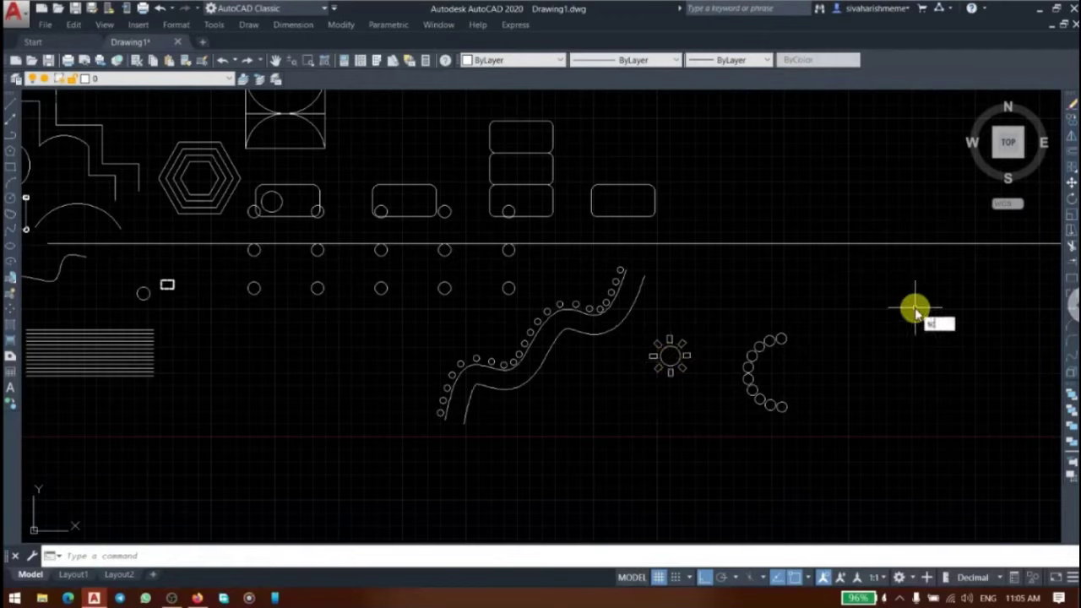
pyautogui.press('Return')
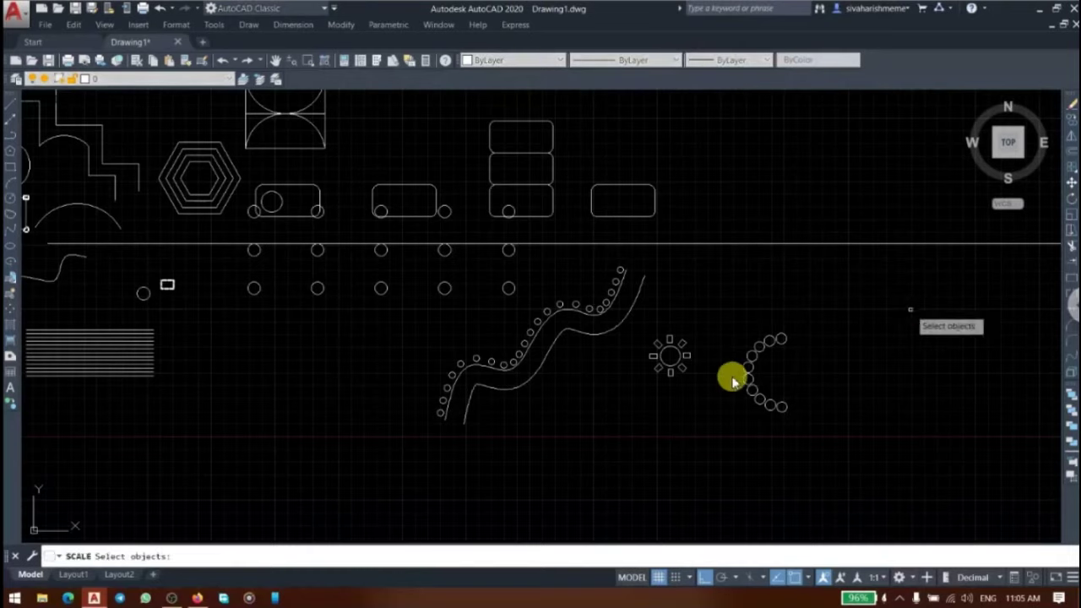
pyautogui.click(681, 353)
pyautogui.click(672, 342)
pyautogui.press('Return')
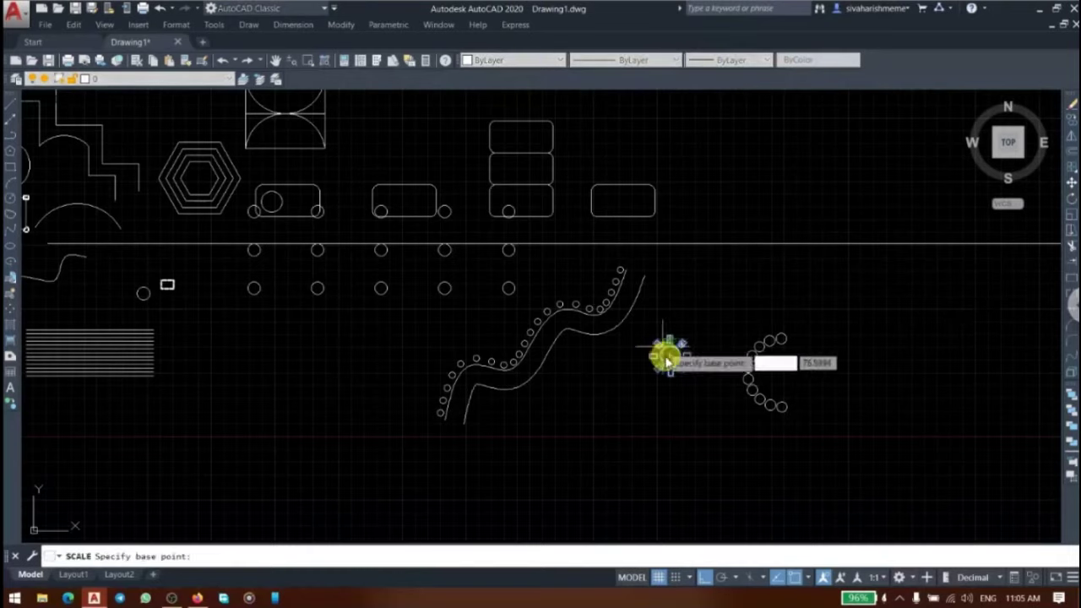
pyautogui.click(677, 375)
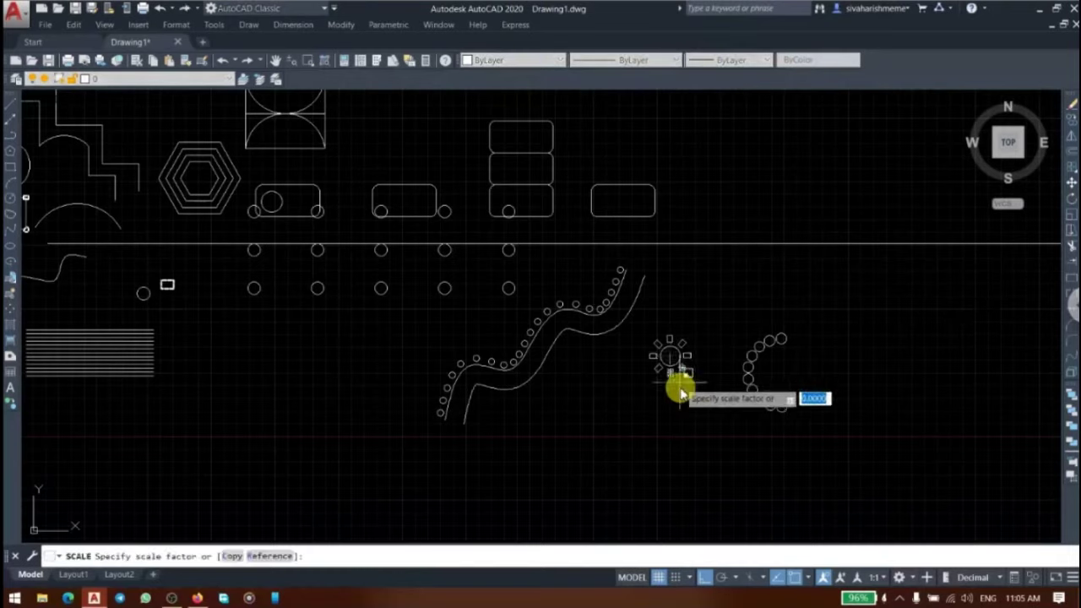
pyautogui.write('2')
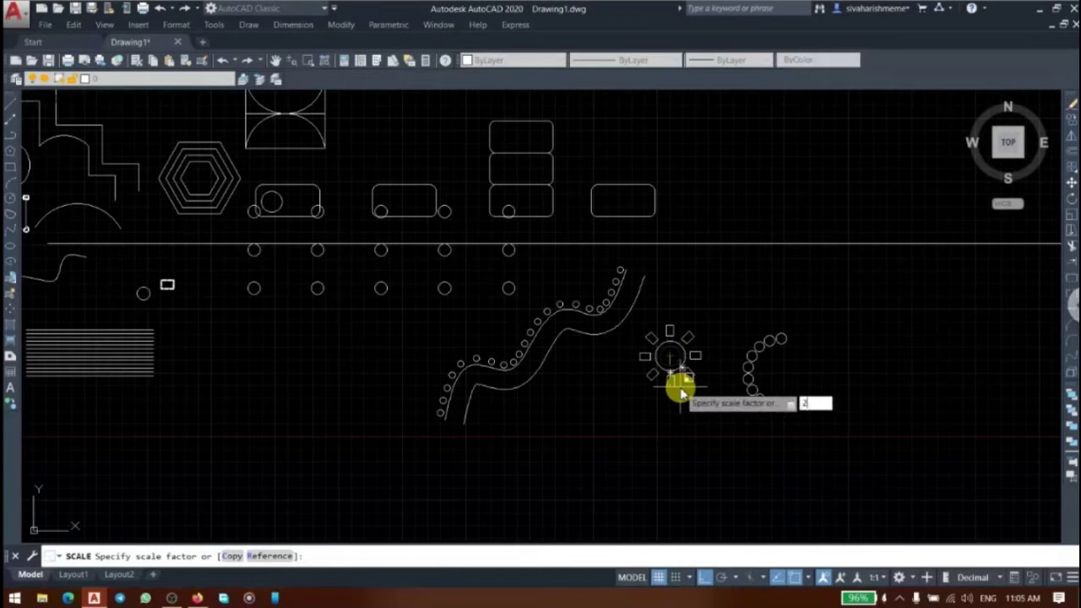
pyautogui.press('Return')
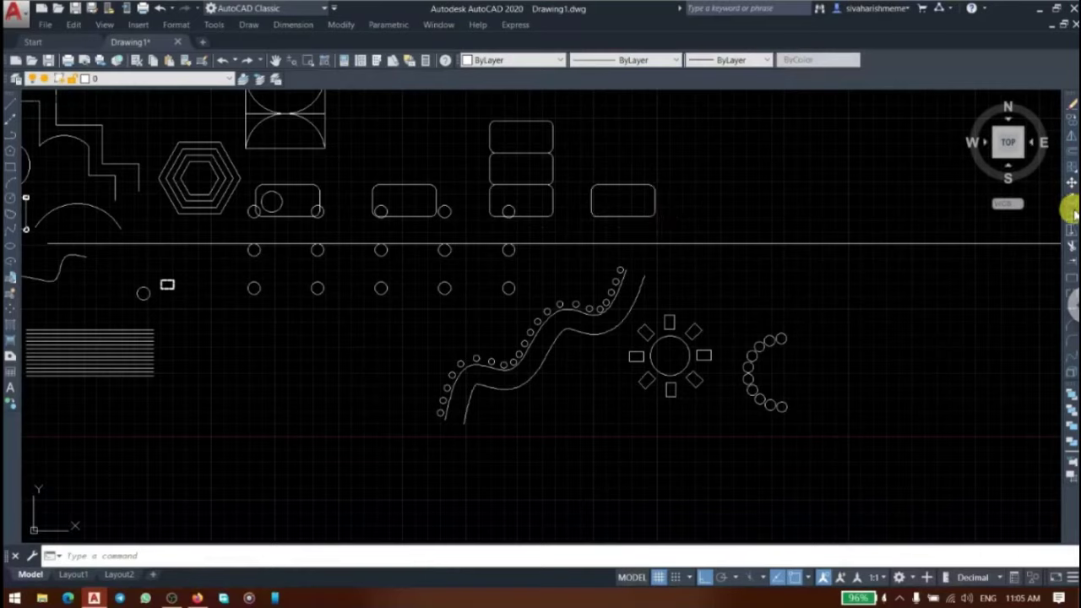
pyautogui.write('sc')
pyautogui.press('Return')
# - Scale a copy of the right-hand rounded rectangle by 0.5 about its centre
pyautogui.click(701, 212)
pyautogui.click(637, 179)
pyautogui.press('Return')
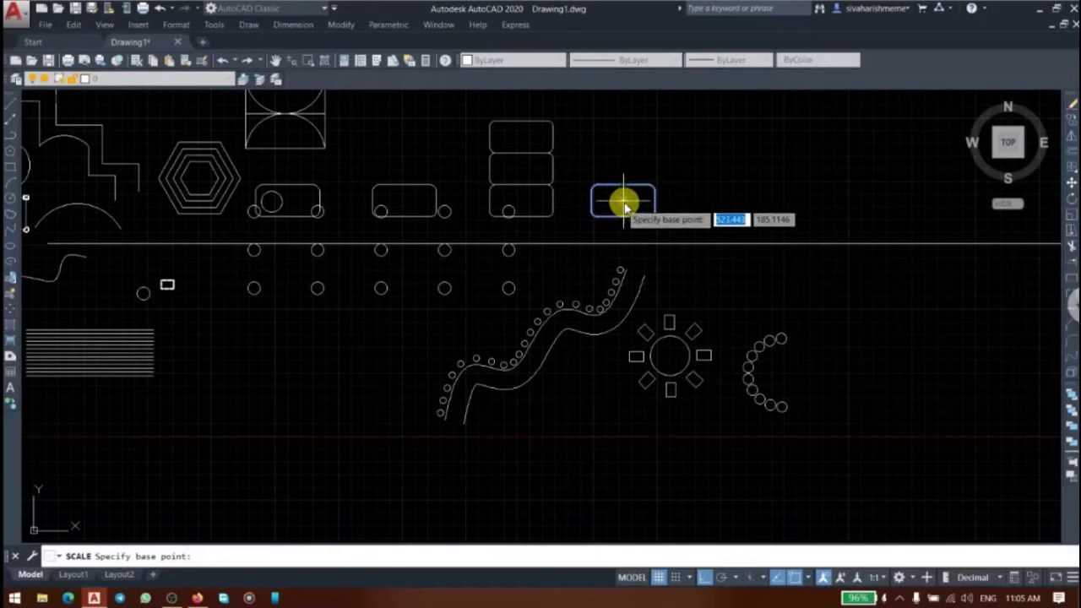
pyautogui.click(624, 201)
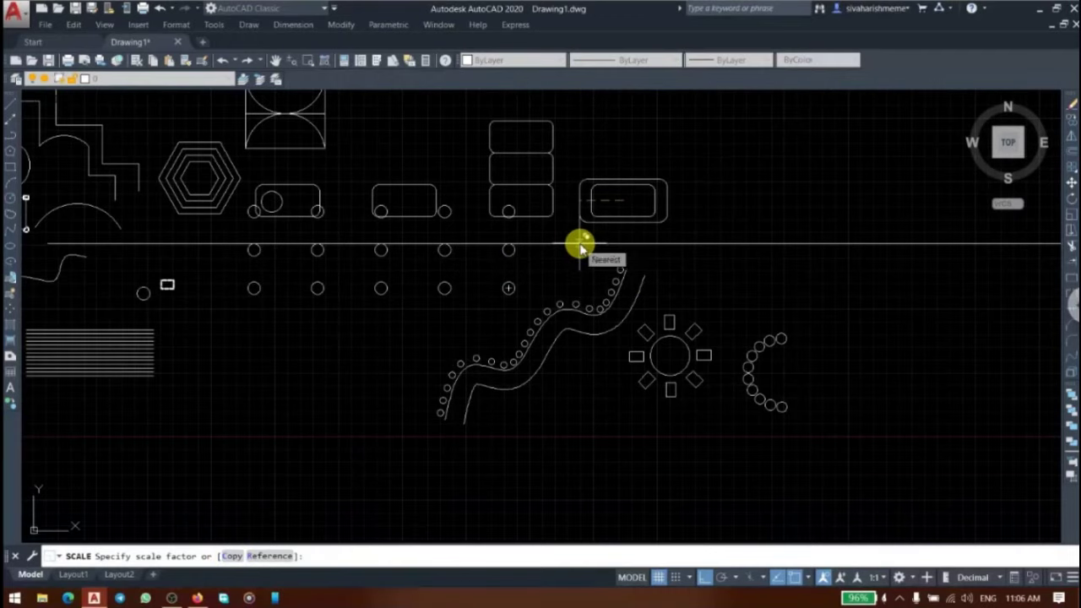
pyautogui.write('0.5')
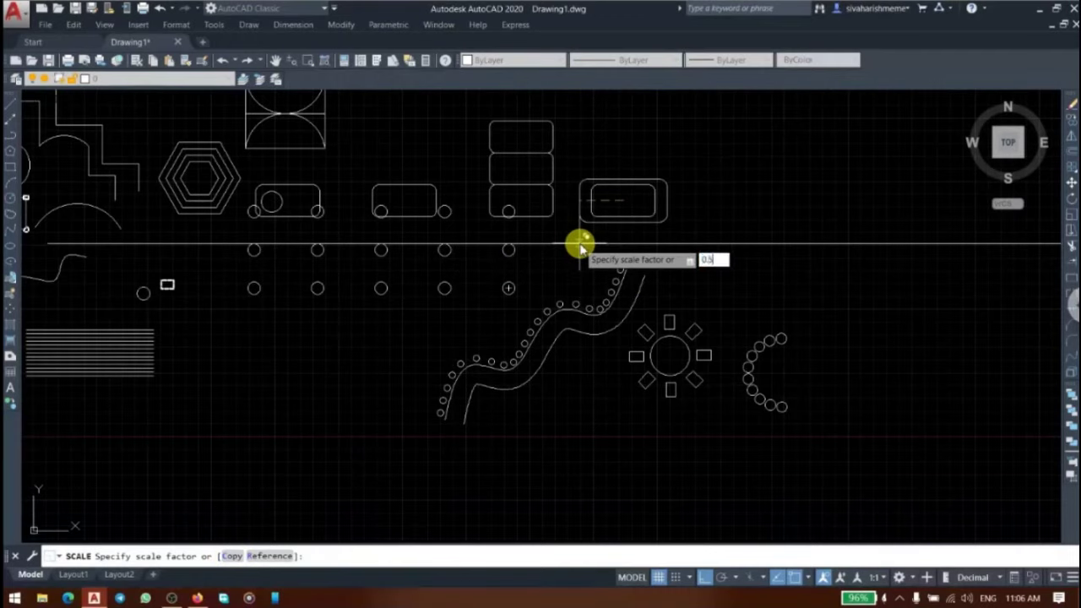
pyautogui.press('Return')
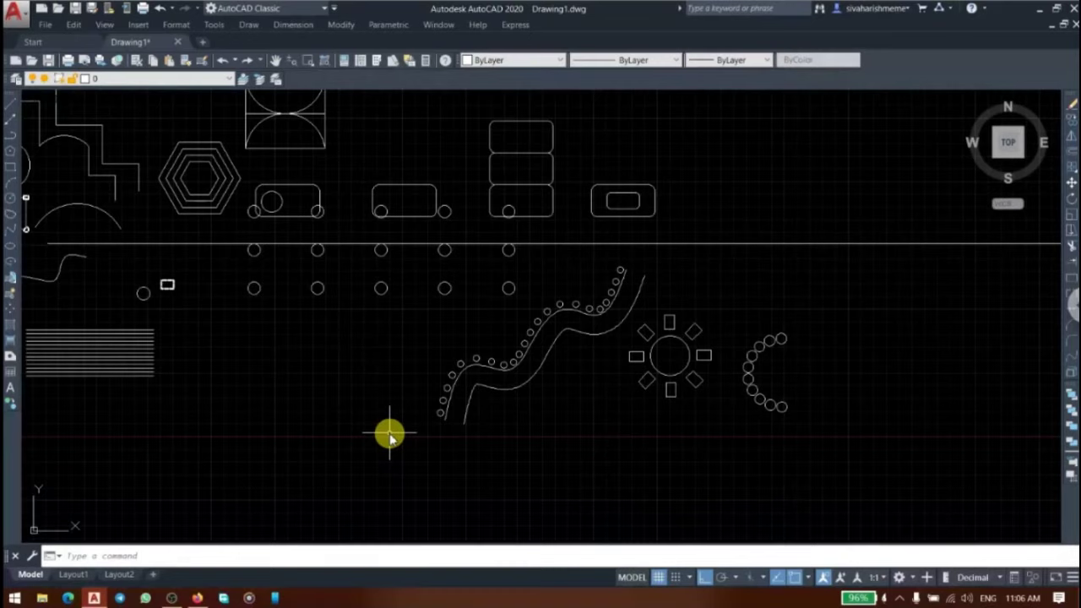
pyautogui.click(1072, 235)
# - Stretch the outer rounded rectangle's right edge 20 units to the right
pyautogui.scroll(2, 638, 196)
pyautogui.scroll(2, 638, 196)
pyautogui.click(785, 366)
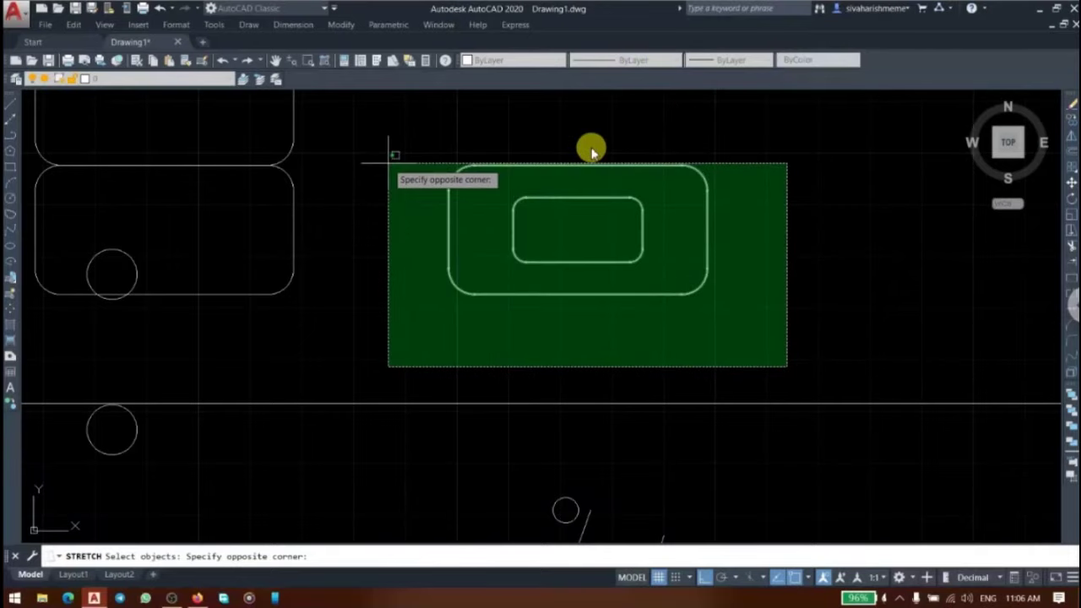
pyautogui.click(666, 139)
pyautogui.press('Return')
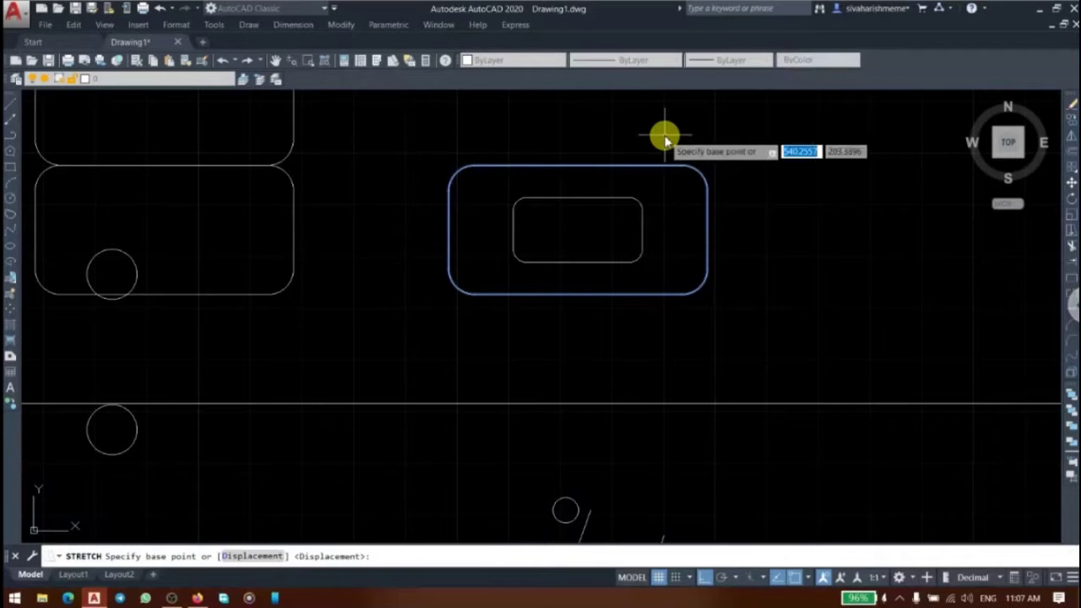
pyautogui.click(709, 244)
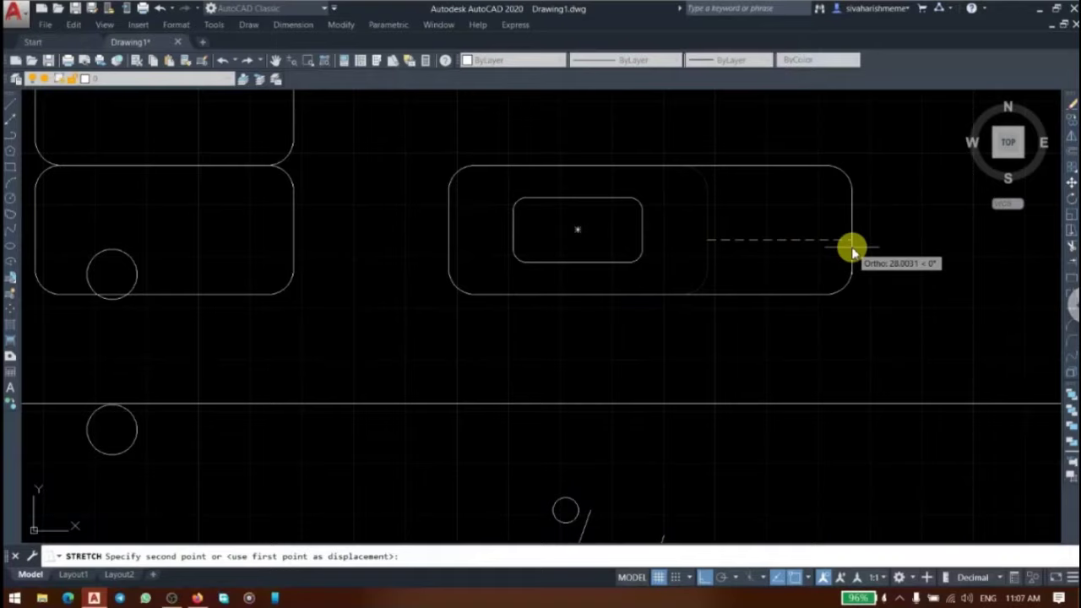
pyautogui.write('20')
pyautogui.press('Return')
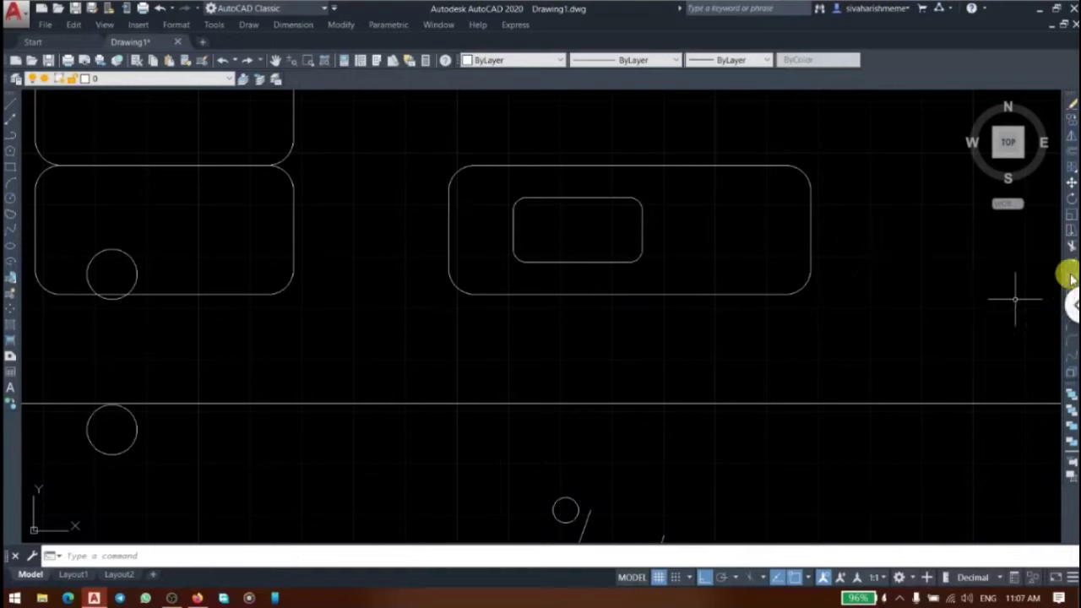
pyautogui.click(1071, 245)
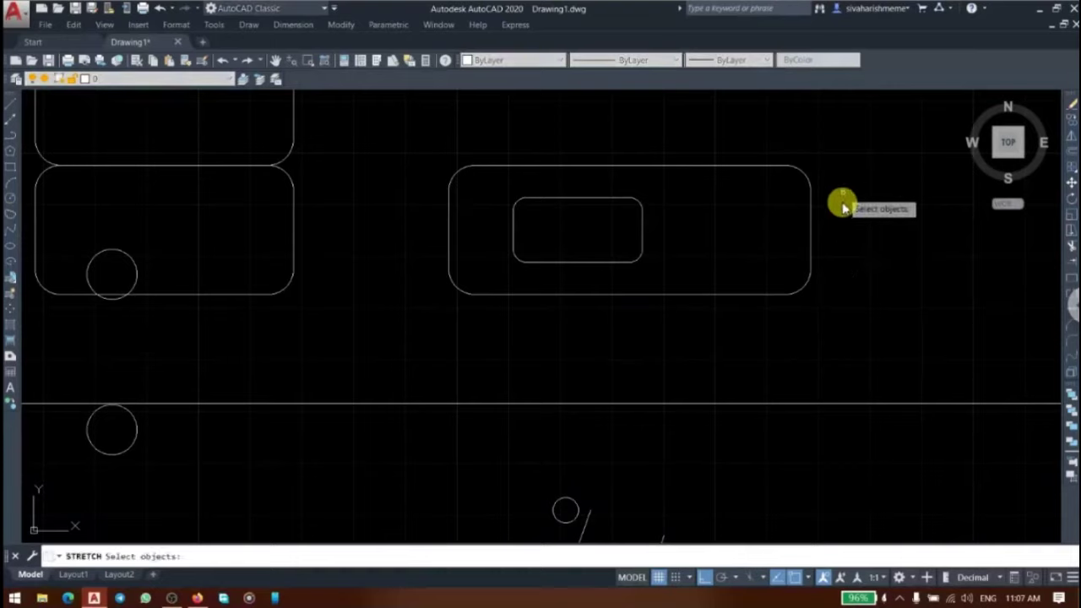
# - Stretch the nested rectangles' top edges upward so the inner shape tapers
pyautogui.click(842, 200)
pyautogui.click(398, 135)
pyautogui.press('Return')
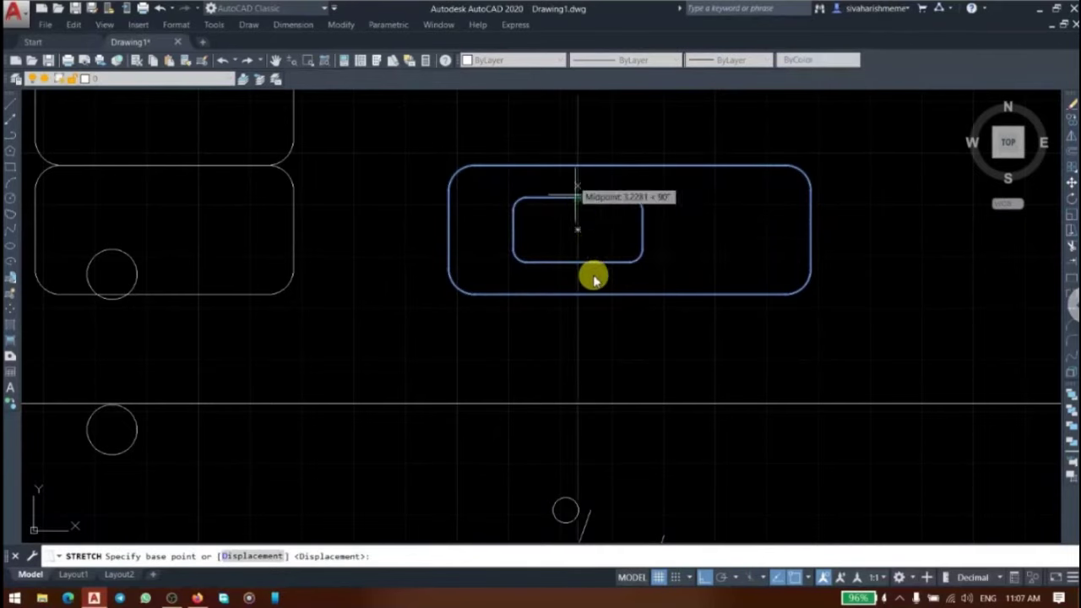
pyautogui.scroll(-2, 594, 270)
pyautogui.click(639, 207)
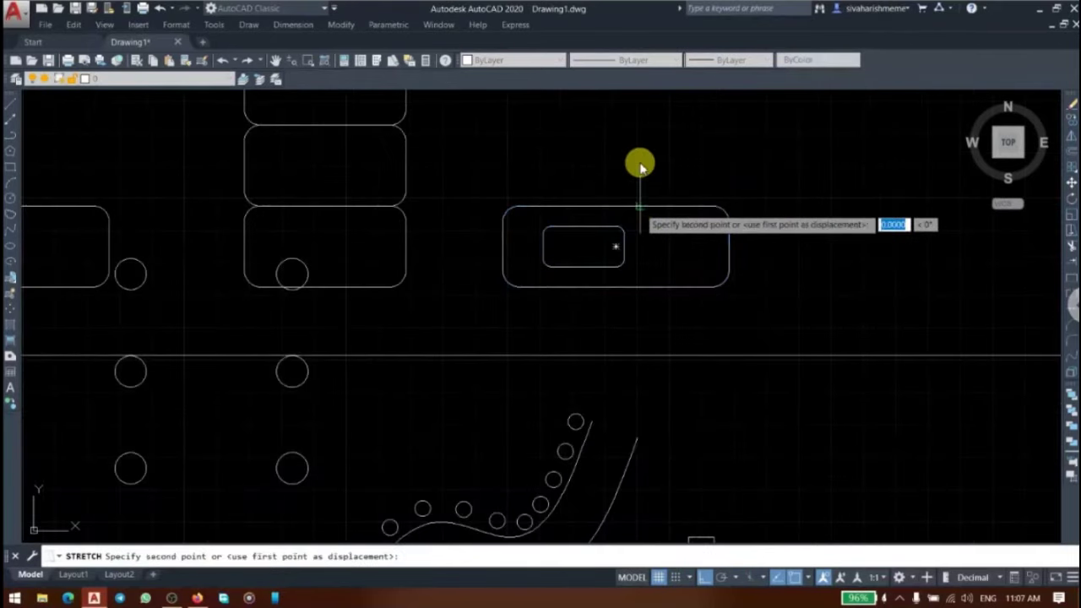
pyautogui.click(640, 151)
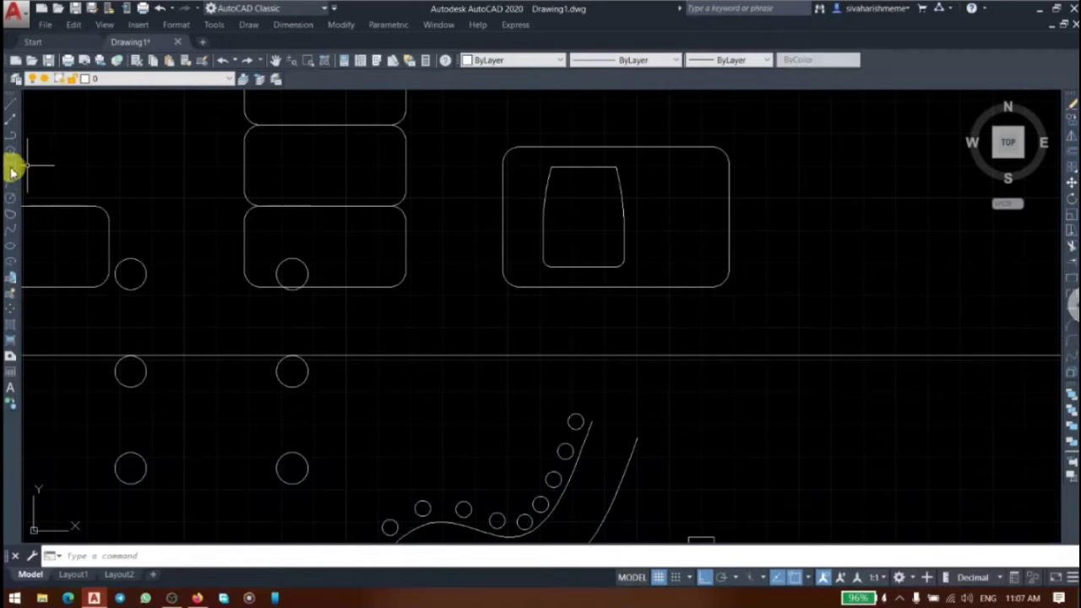
pyautogui.write('rec')
pyautogui.press('Return')
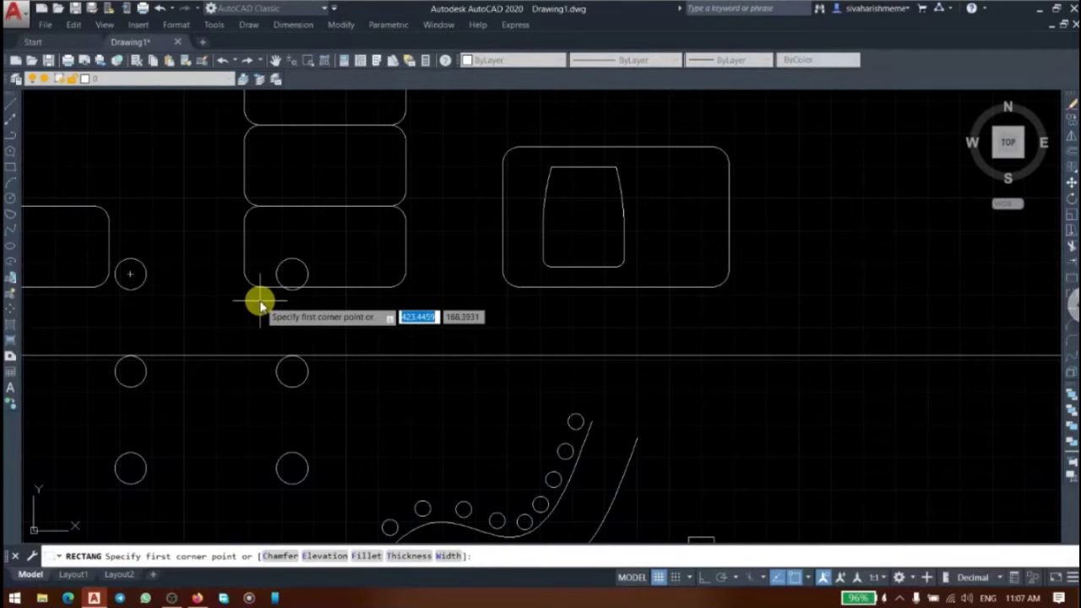
# - Draw a long horizontal rectangle, then a tall narrow rectangle crossing its middle
pyautogui.scroll(-3, 259, 333)
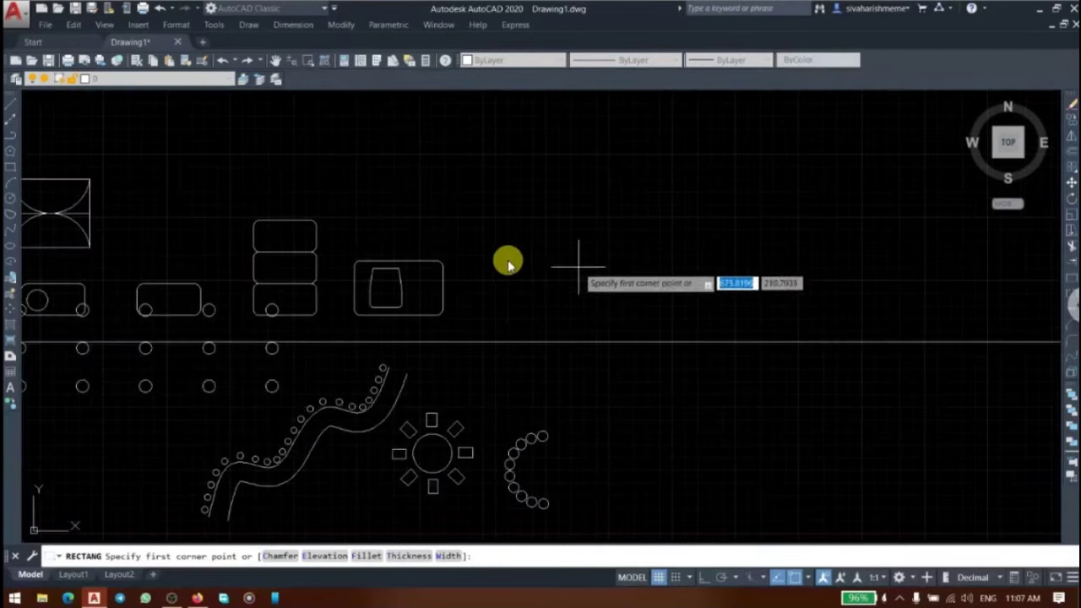
pyautogui.click(475, 272)
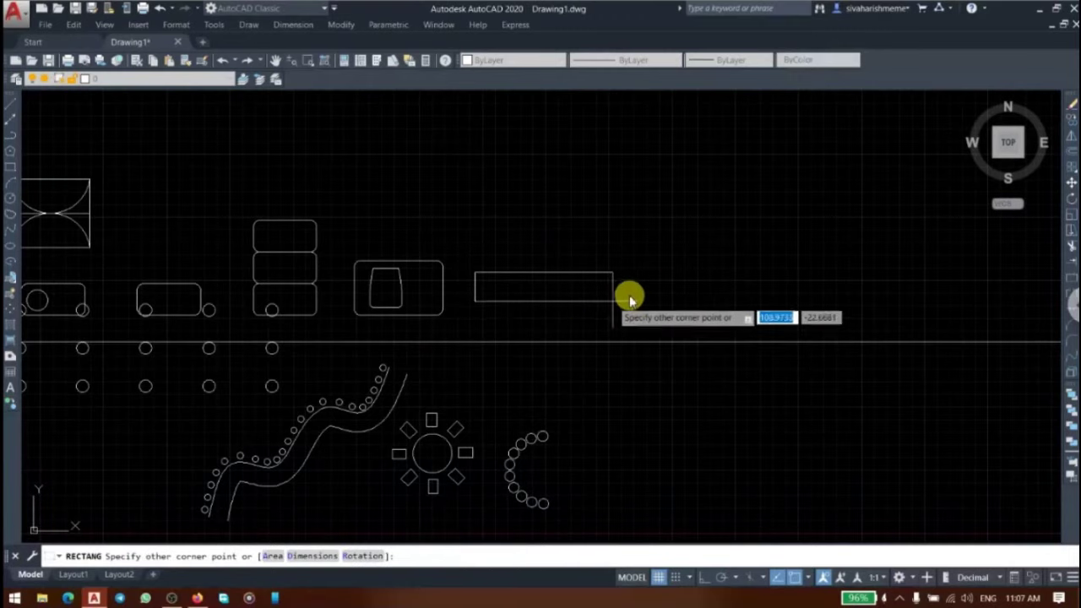
pyautogui.click(636, 294)
pyautogui.press('Return')
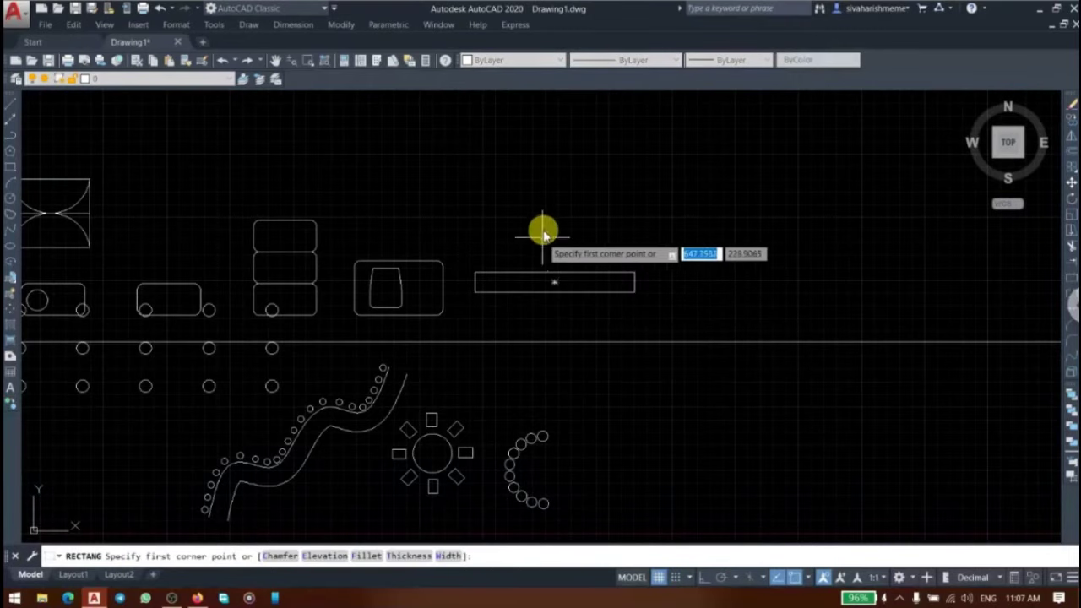
pyautogui.click(542, 231)
pyautogui.click(560, 331)
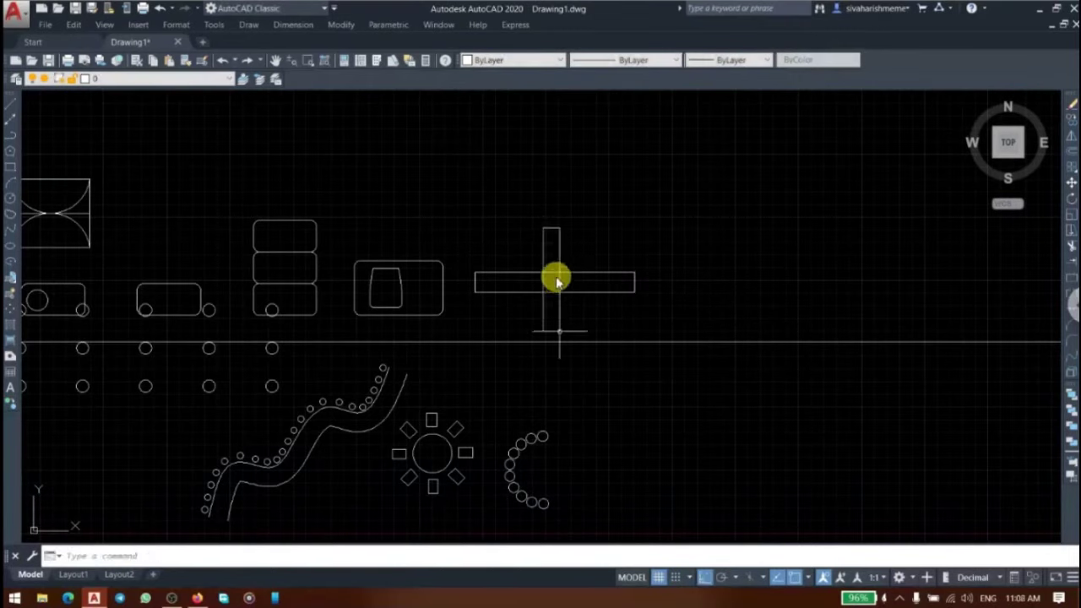
pyautogui.press('Return')
pyautogui.scroll(5, 555, 278)
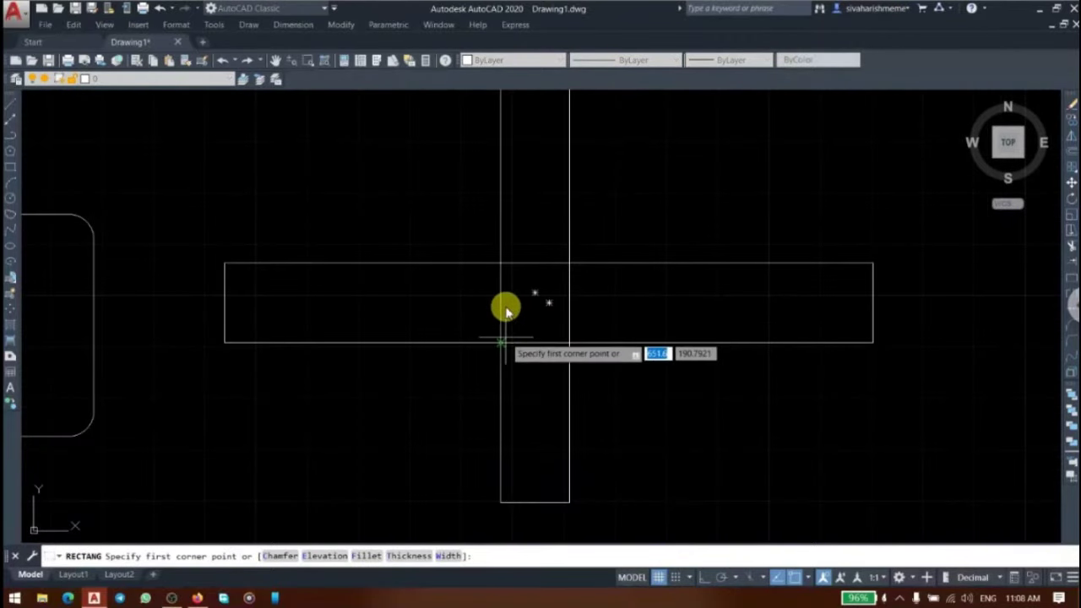
pyautogui.press('Escape')
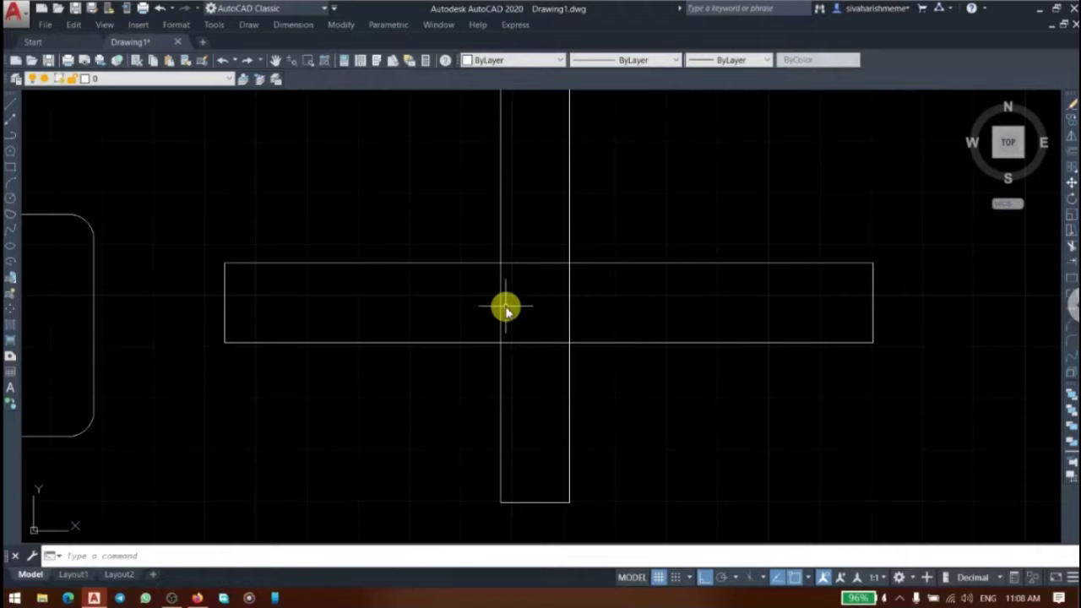
pyautogui.click(1071, 245)
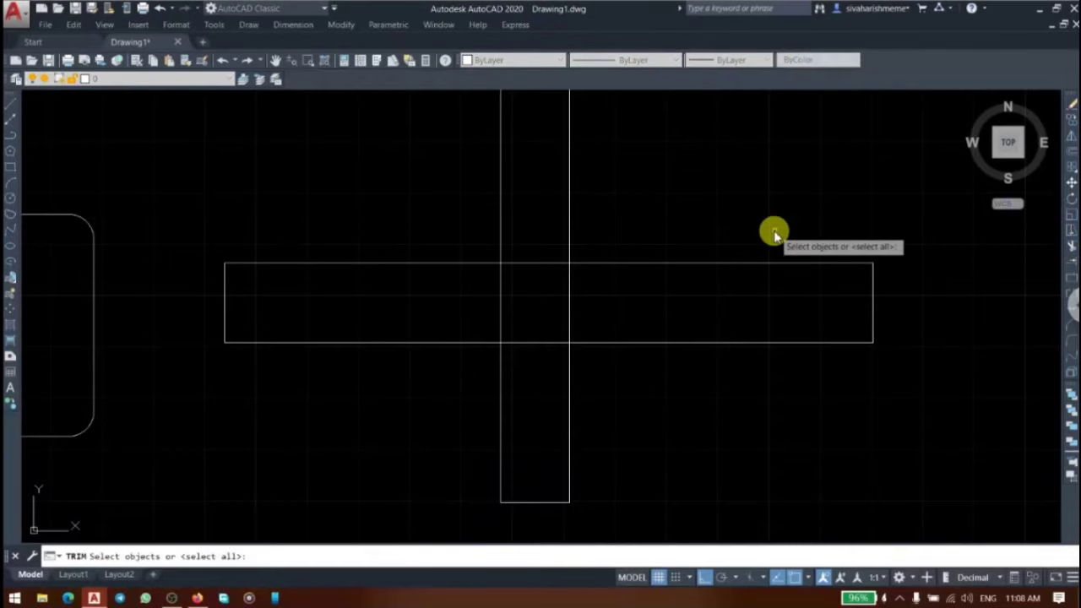
# - Trim the inner crossing segments inside the overlap with TR, leaving only the plus outline
pyautogui.press('Escape')
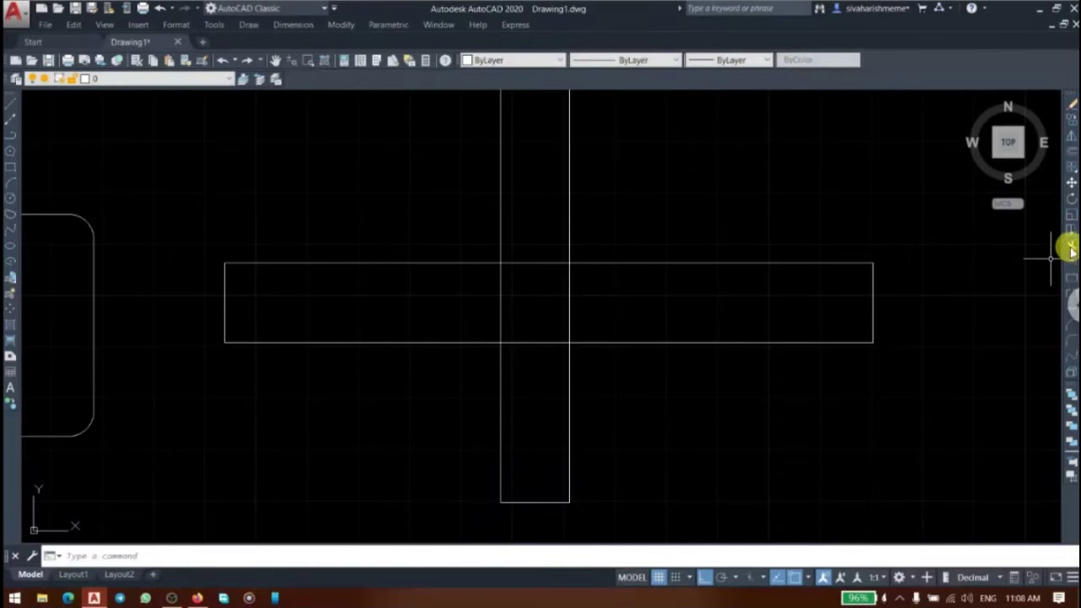
pyautogui.press('Return')
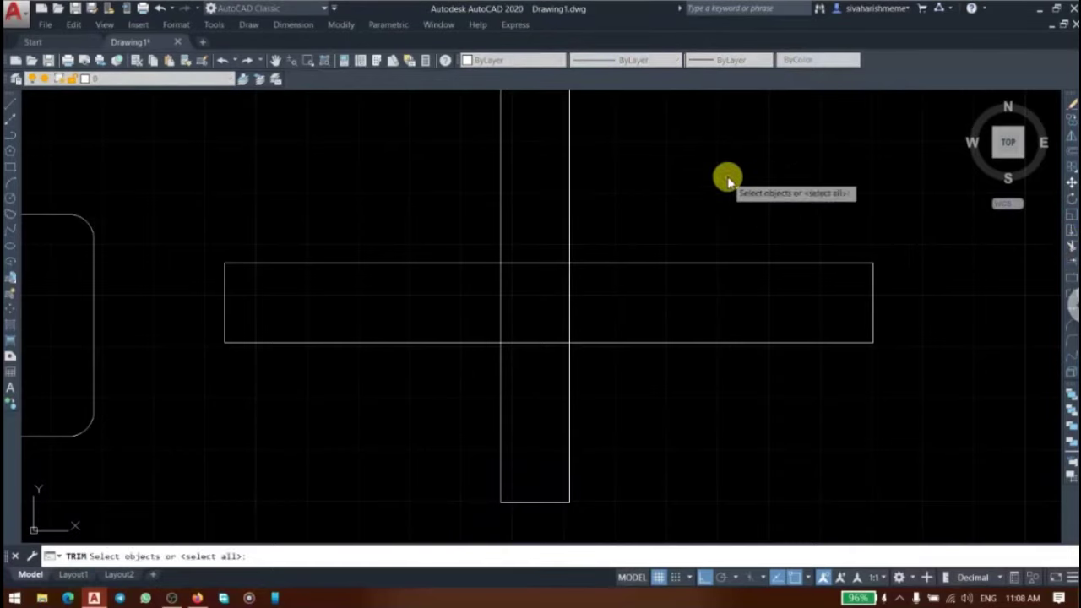
pyautogui.press('Return')
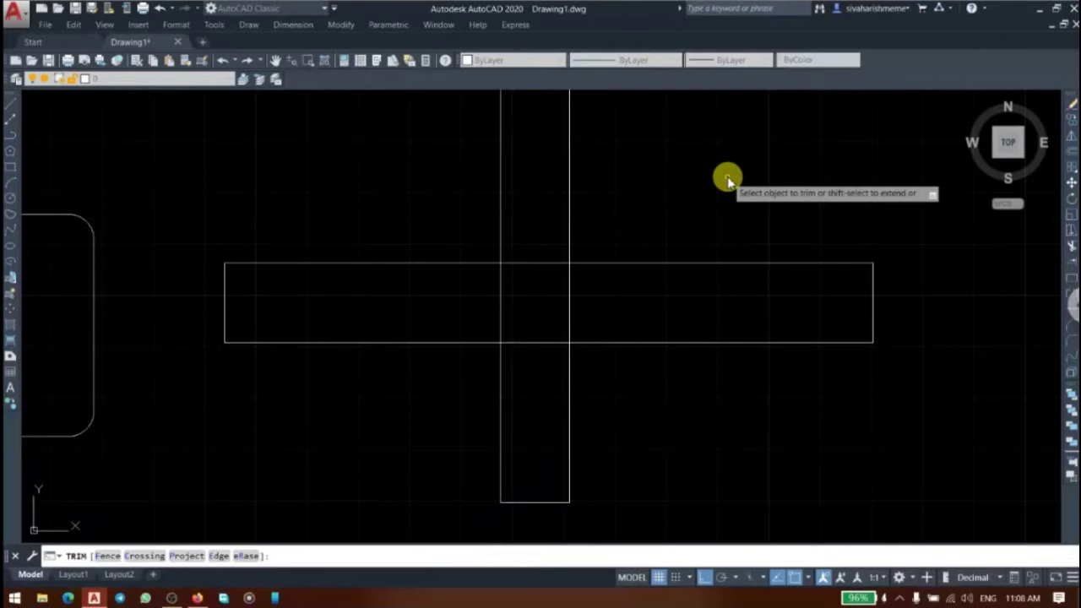
pyautogui.press('Escape')
pyautogui.write('TR')
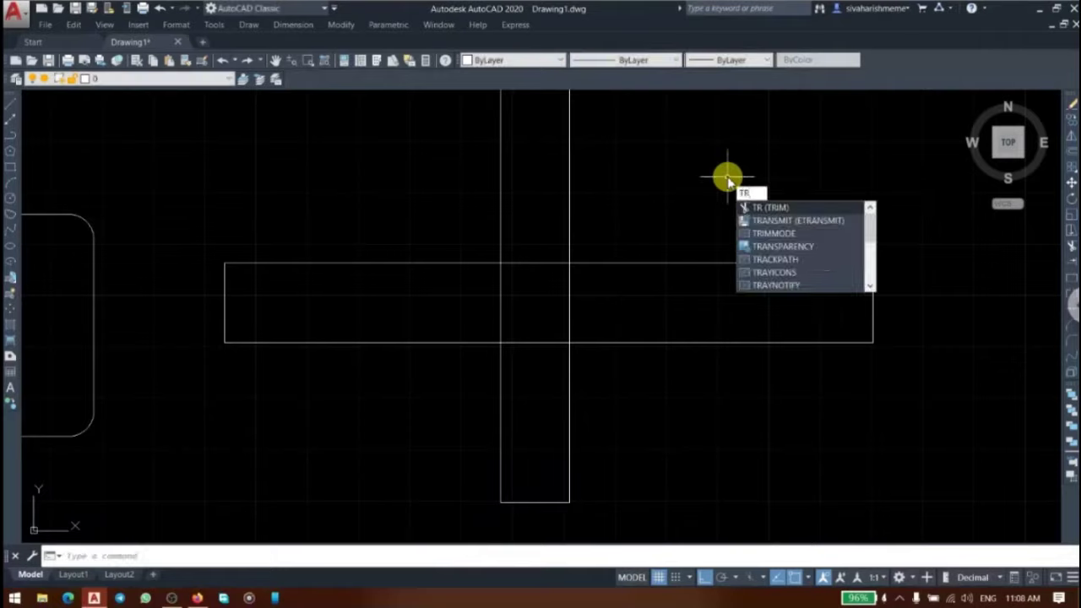
pyautogui.press('Return')
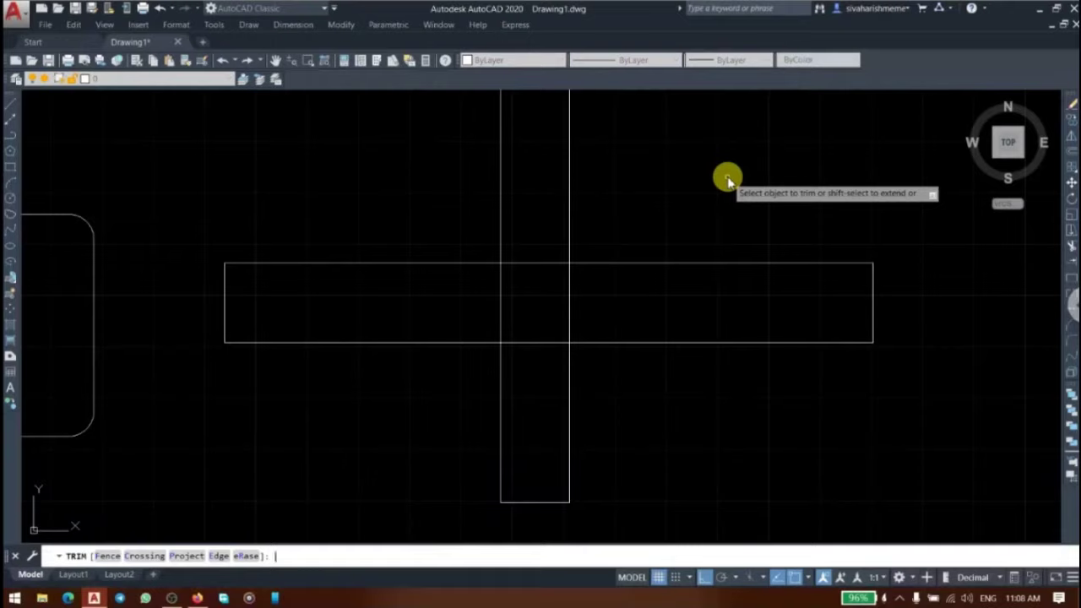
pyautogui.click(537, 311)
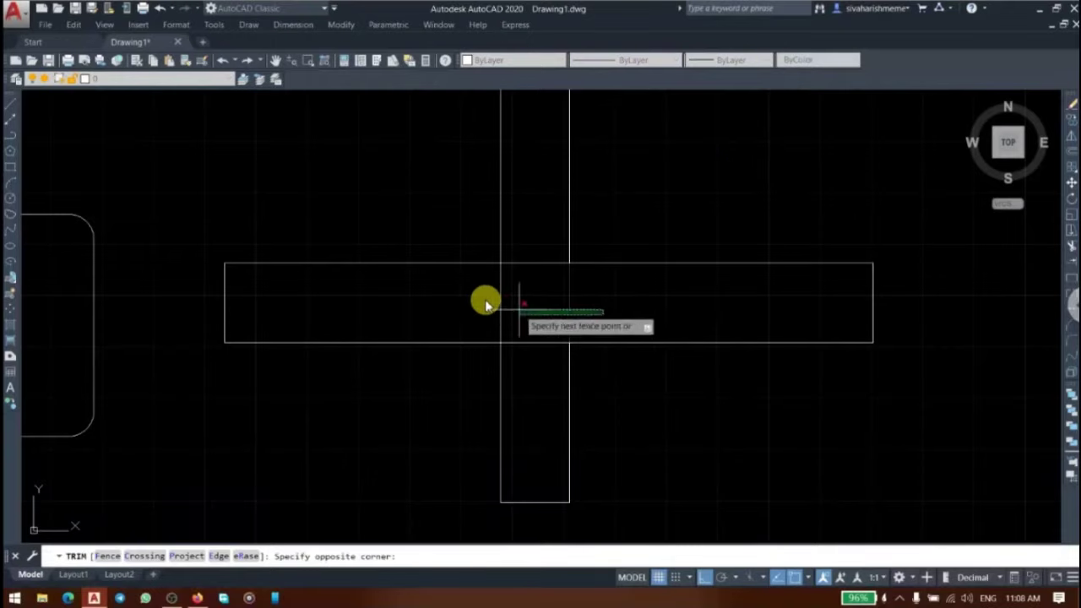
pyautogui.click(551, 361)
pyautogui.click(552, 365)
pyautogui.click(538, 233)
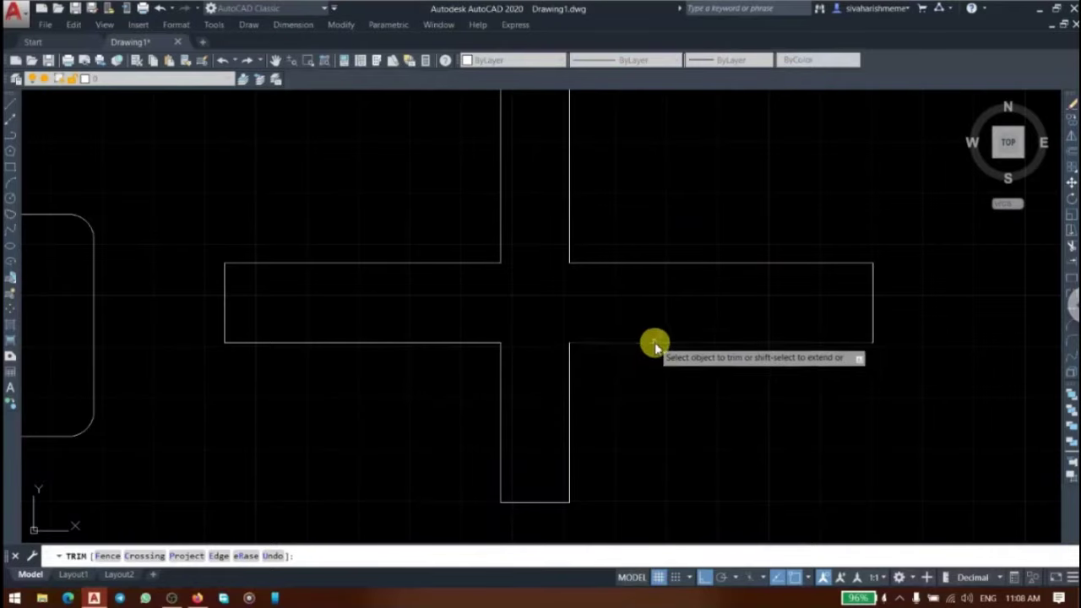
pyautogui.press('Escape')
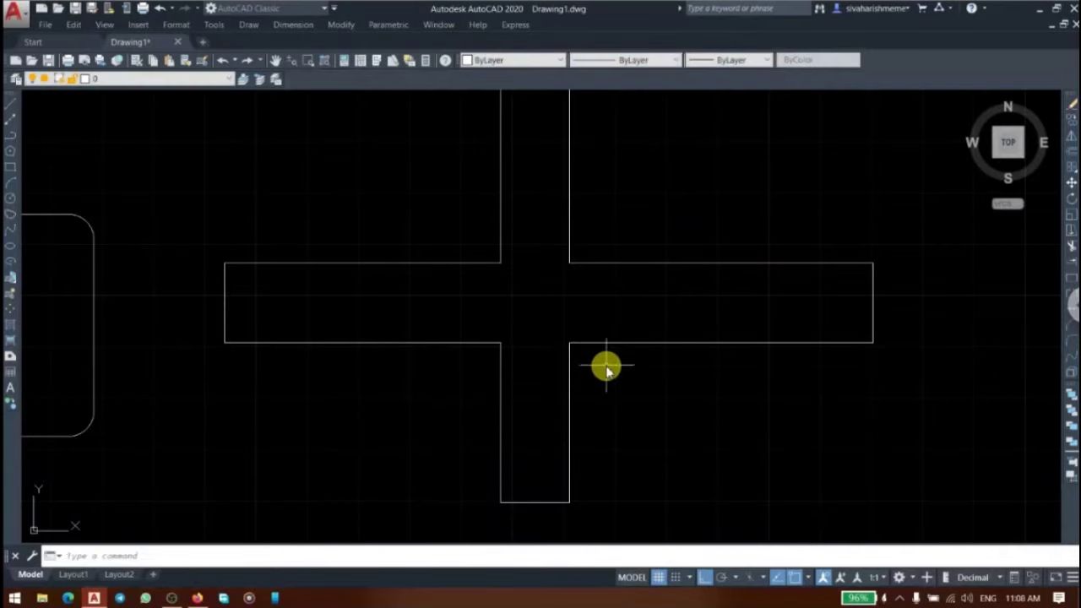
pyautogui.scroll(-2, 596, 368)
# - Draw a vertical line to the right of the plus shape
pyautogui.scroll(-2, 598, 350)
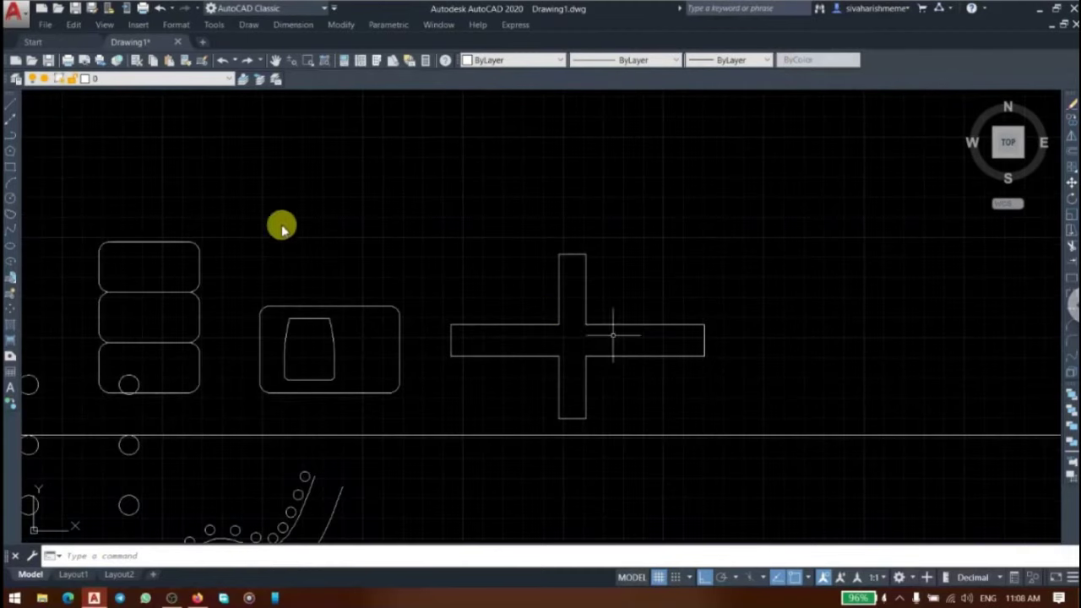
pyautogui.click(10, 104)
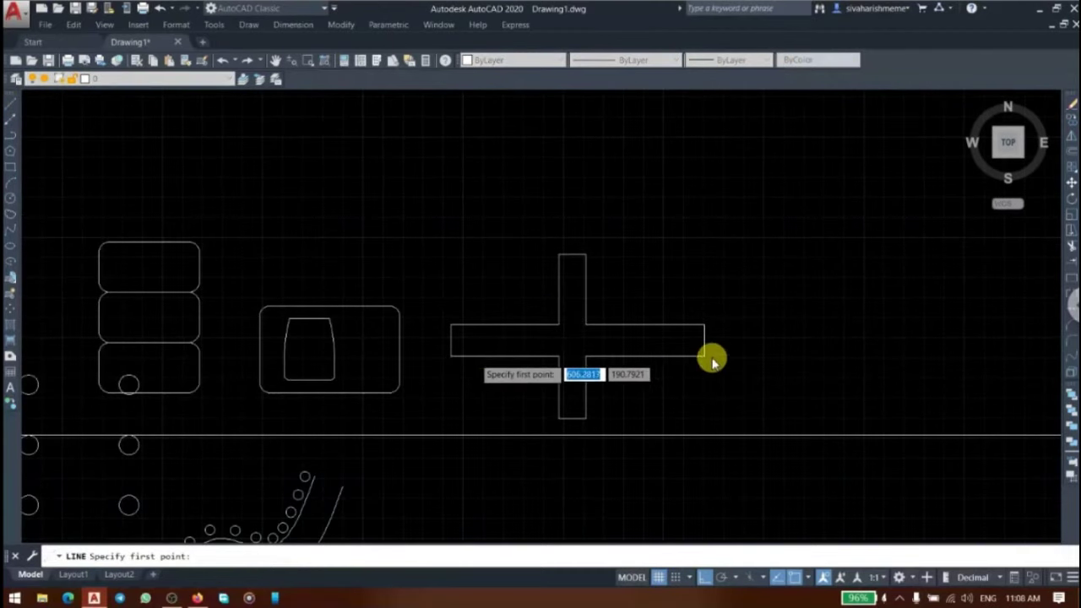
pyautogui.scroll(-2, 724, 351)
pyautogui.scroll(2, 724, 351)
pyautogui.click(721, 250)
pyautogui.click(719, 419)
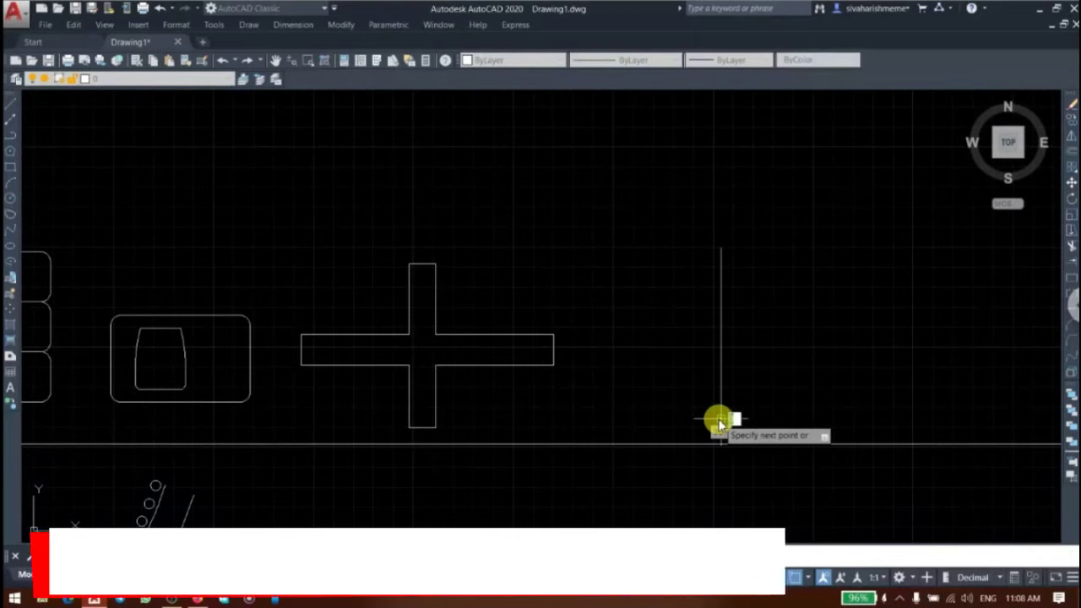
pyautogui.press('Return')
# - Copy the vertical line twice further to the right
pyautogui.click(720, 342)
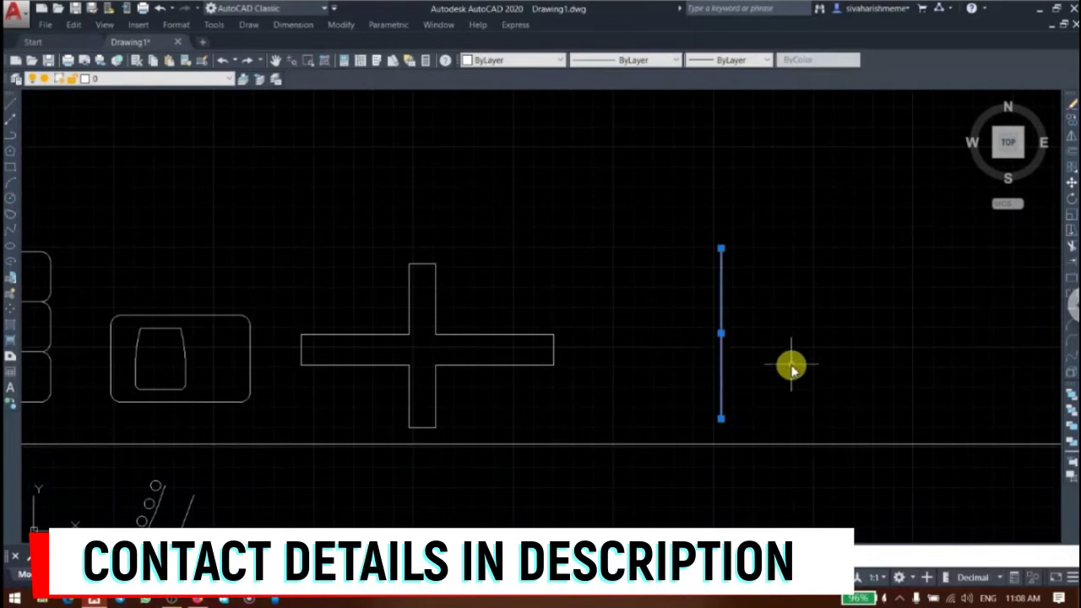
pyautogui.write('co')
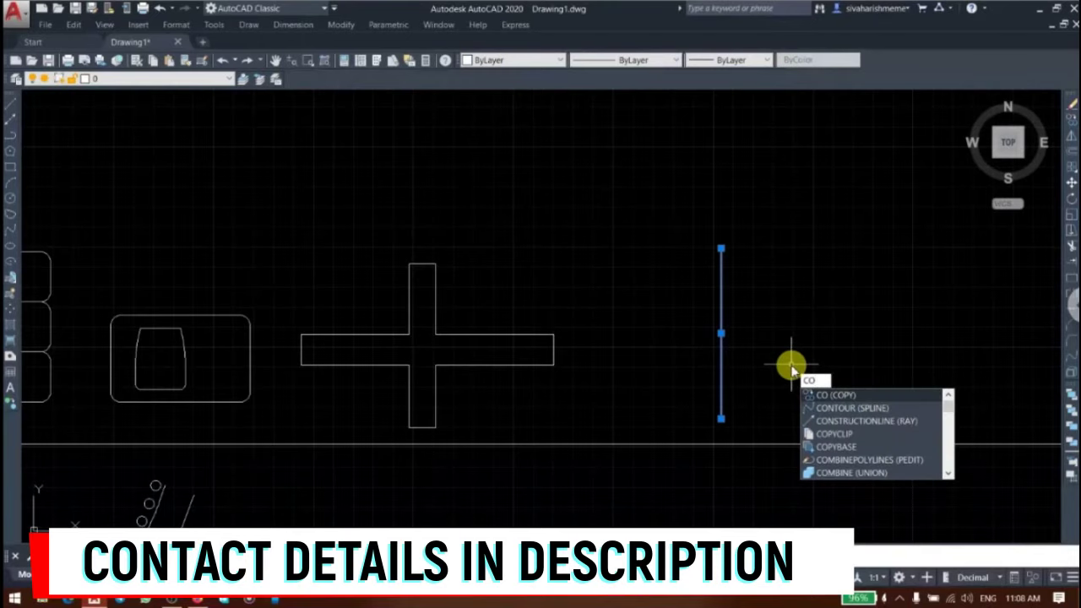
pyautogui.press('Return')
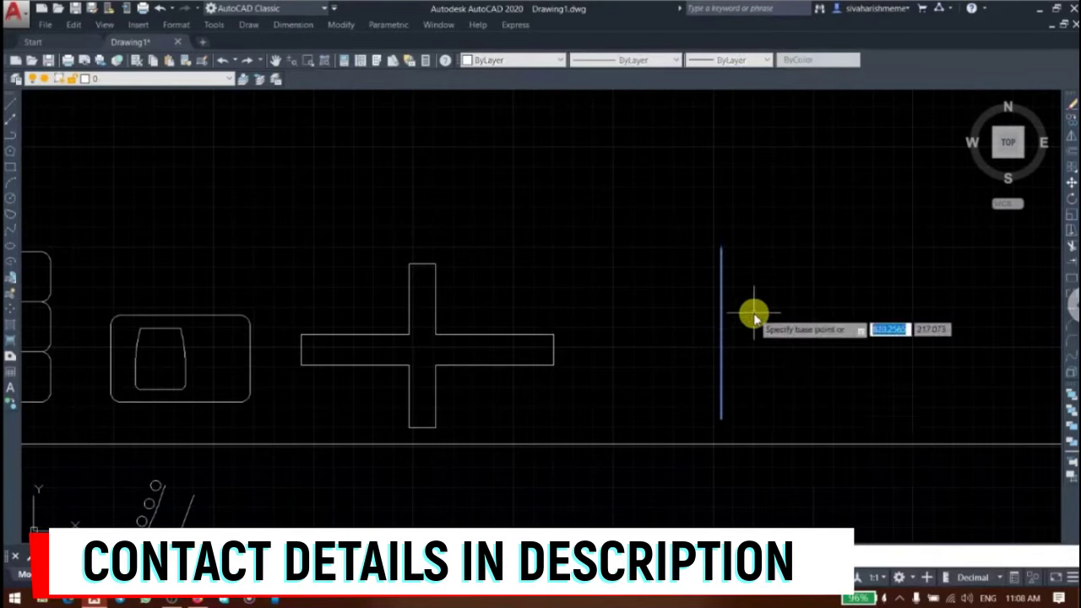
pyautogui.click(752, 303)
pyautogui.click(864, 304)
pyautogui.click(888, 305)
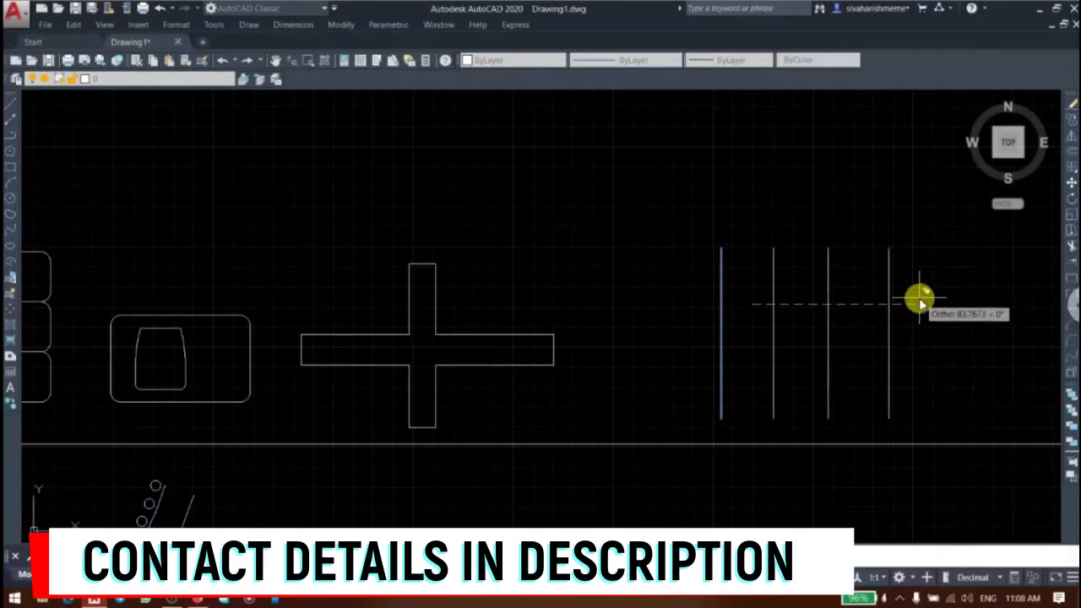
pyautogui.press('Escape')
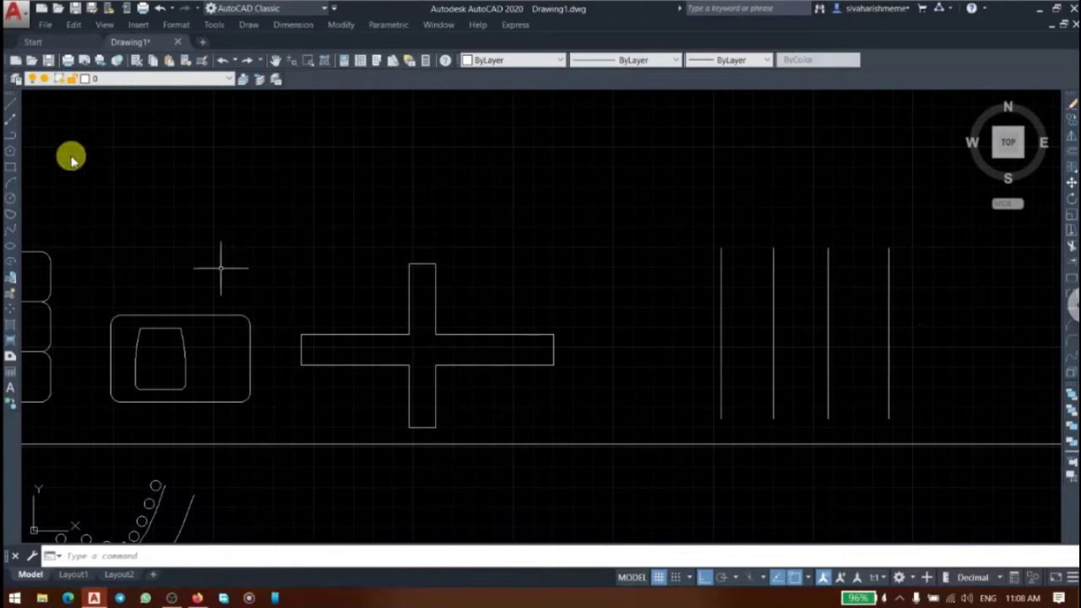
# - Draw upper and lower horizontal lines from left of the verticals past the rightmost one
pyautogui.click(12, 110)
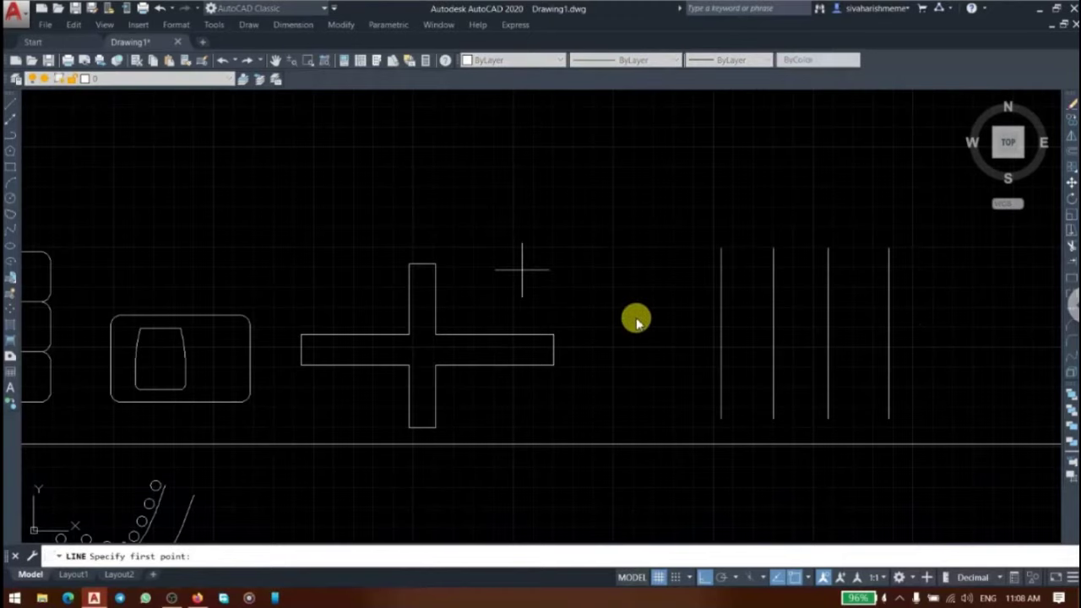
pyautogui.click(657, 323)
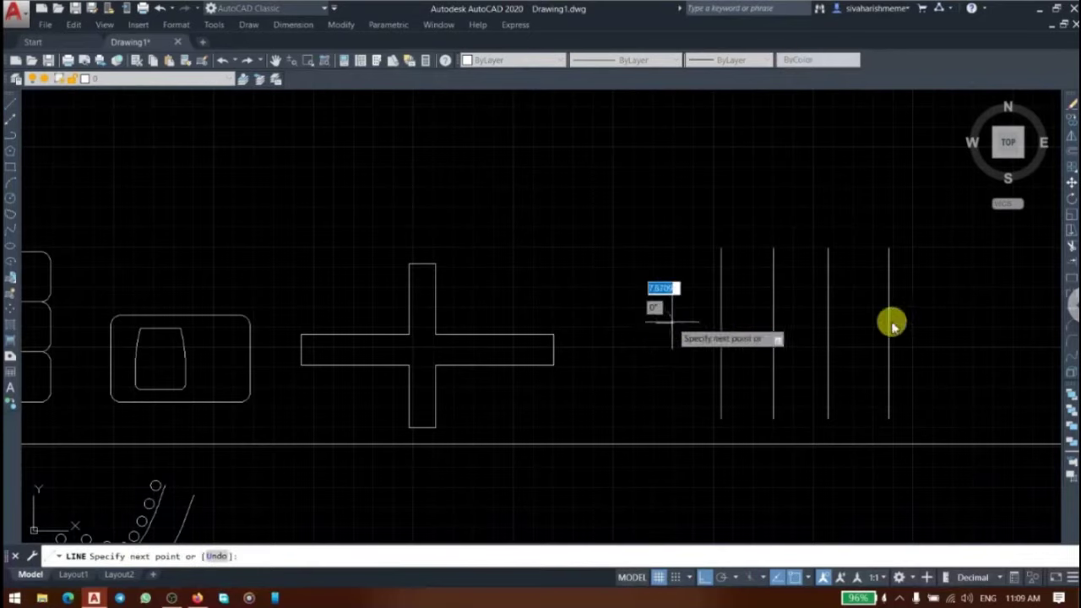
pyautogui.click(928, 322)
pyautogui.press('Return')
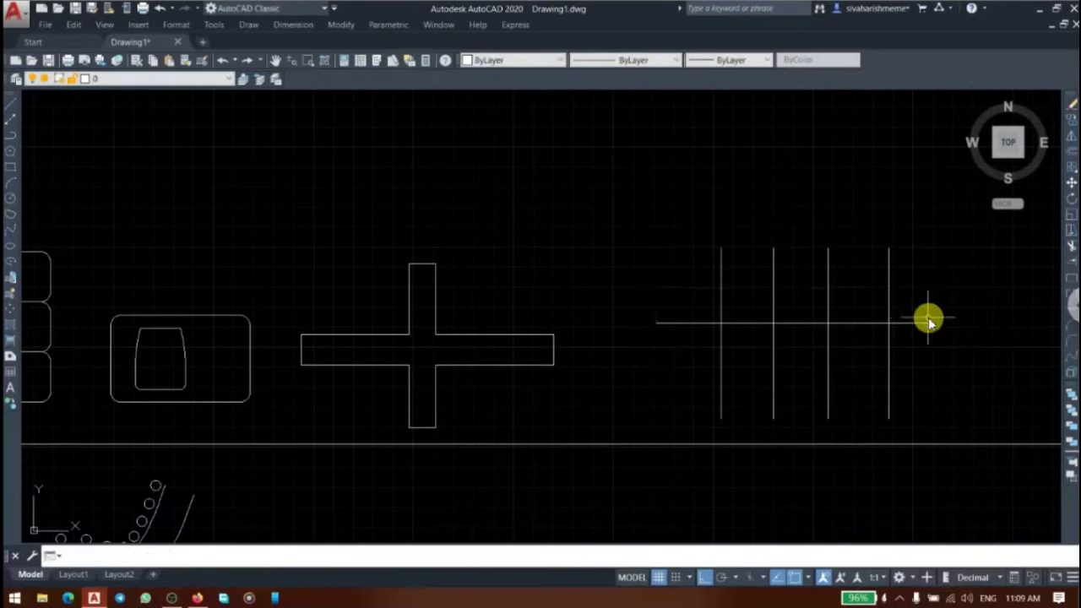
pyautogui.press('Return')
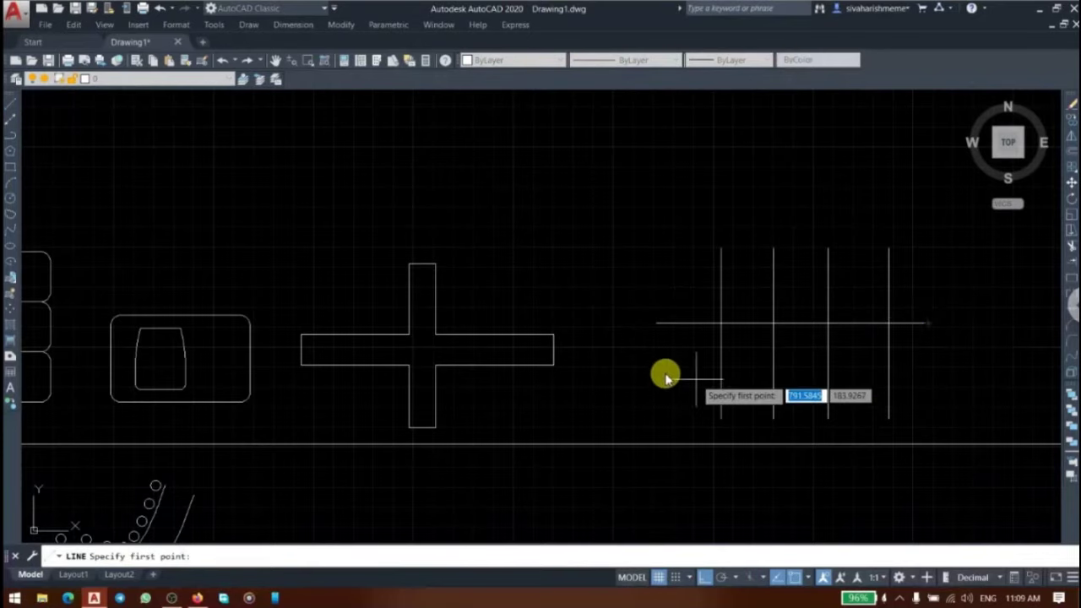
pyautogui.click(666, 372)
pyautogui.click(959, 376)
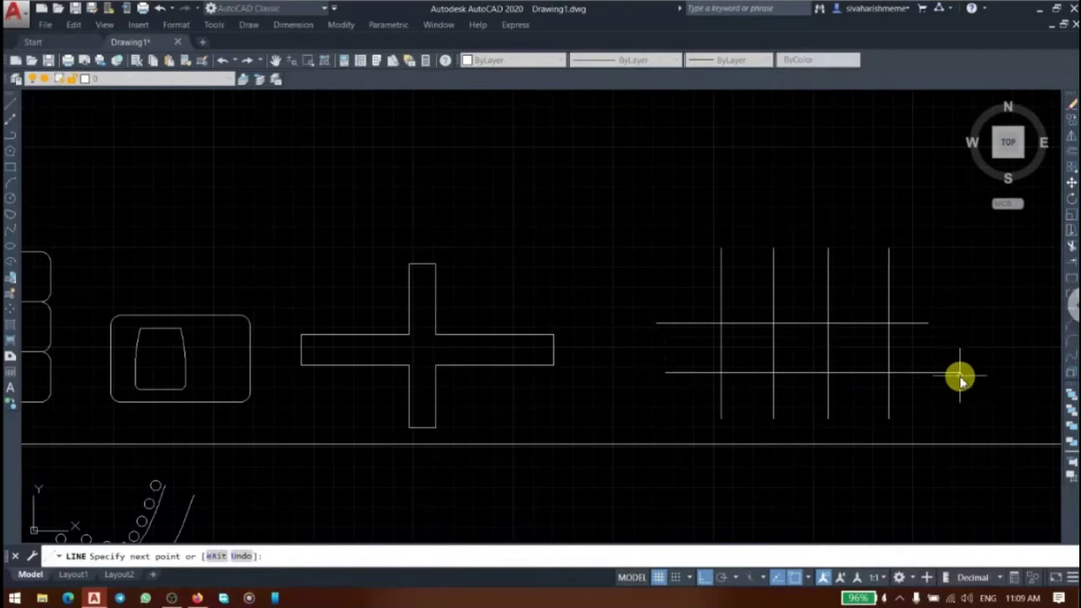
pyautogui.press('Return')
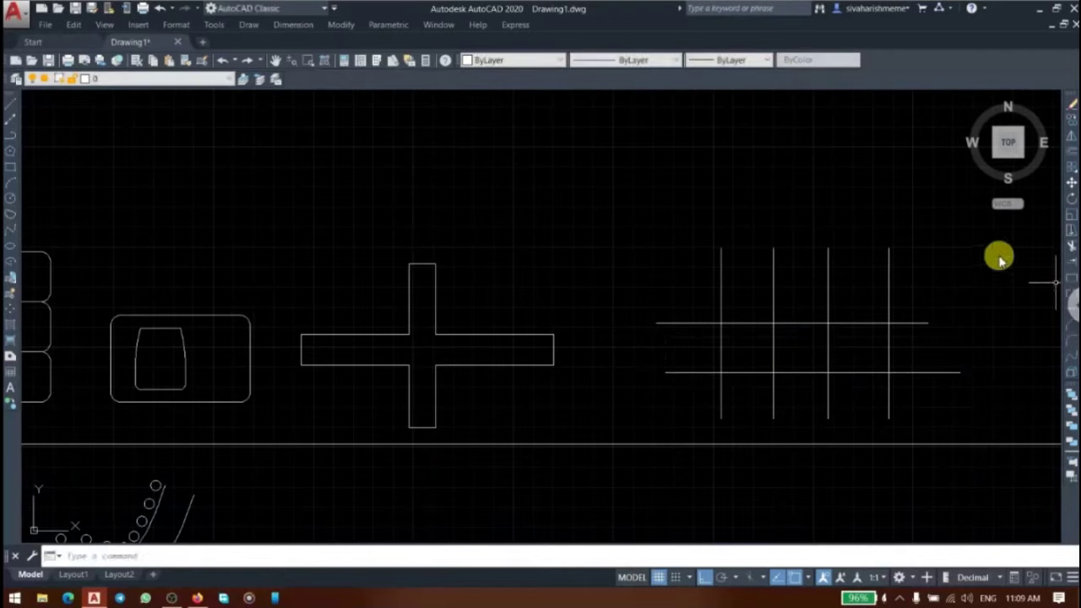
# - Trim the upper horizontal line's segments right of the second vertical line
pyautogui.write('r')
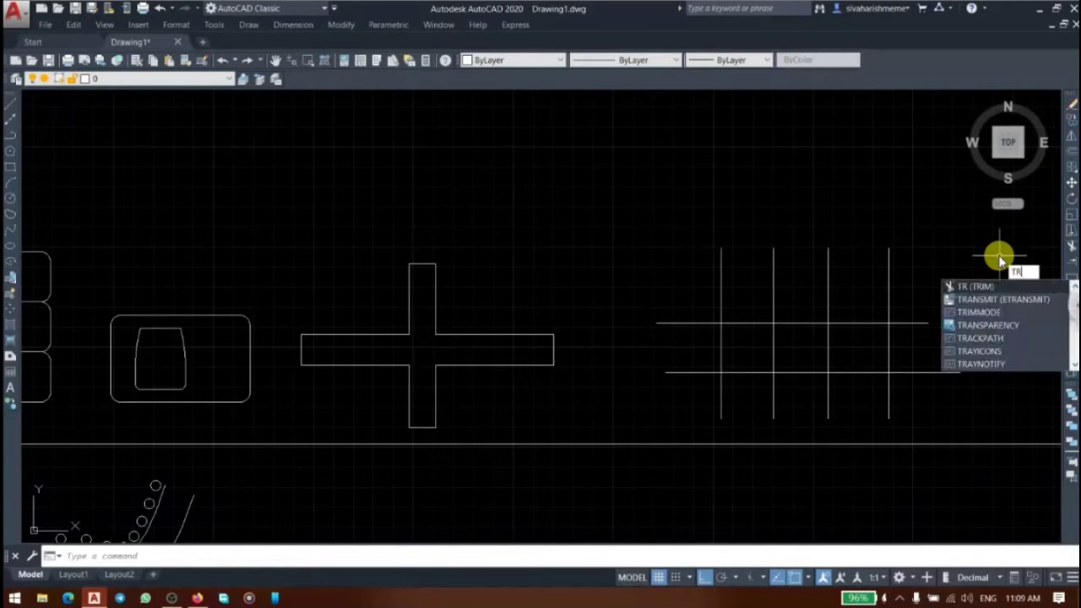
pyautogui.press('Return')
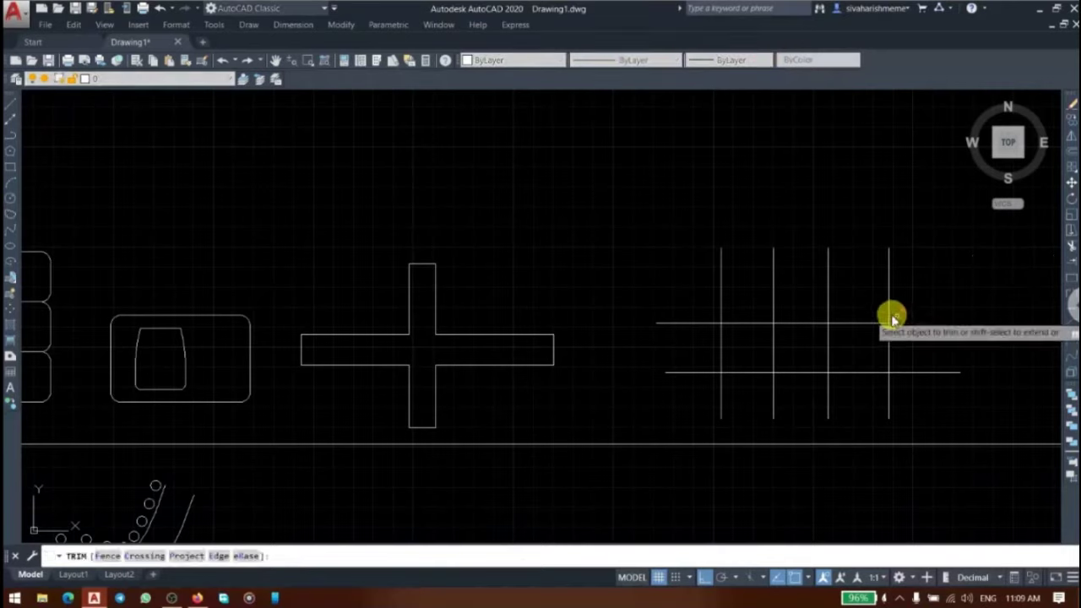
pyautogui.click(914, 326)
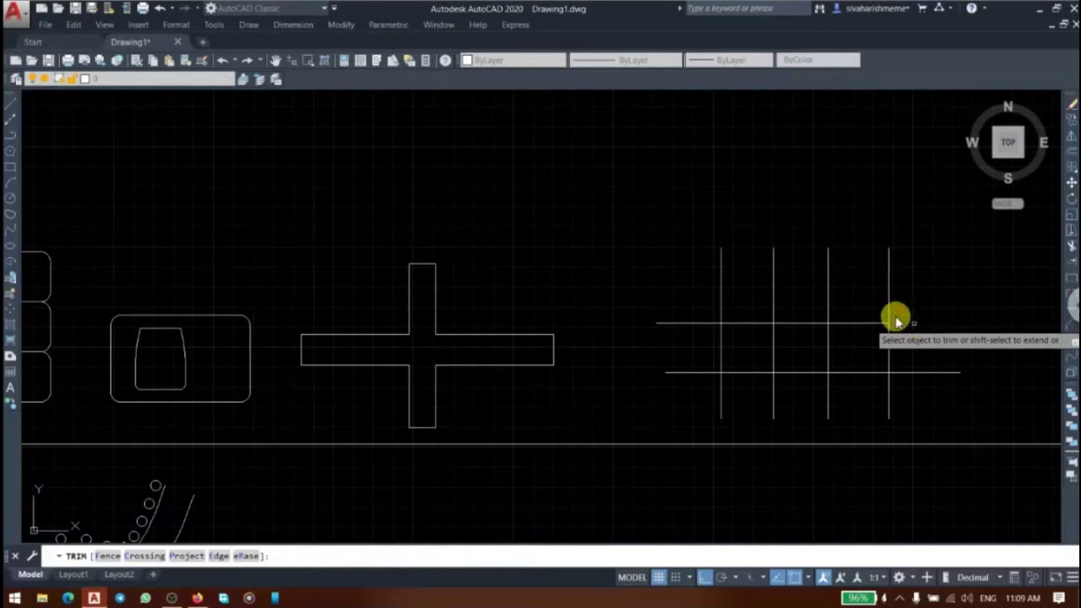
pyautogui.click(874, 324)
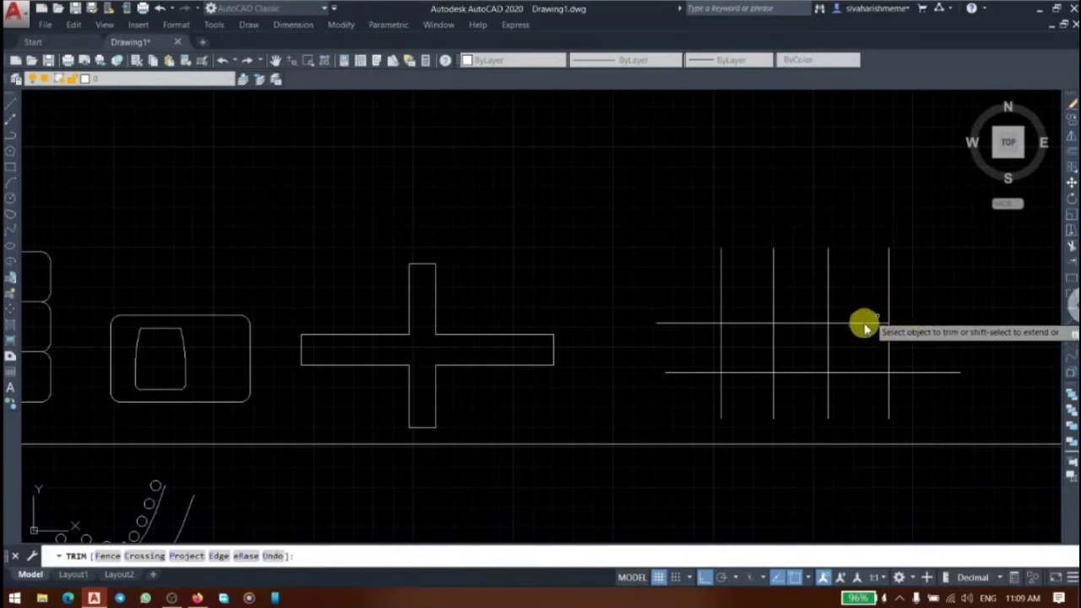
pyautogui.click(805, 324)
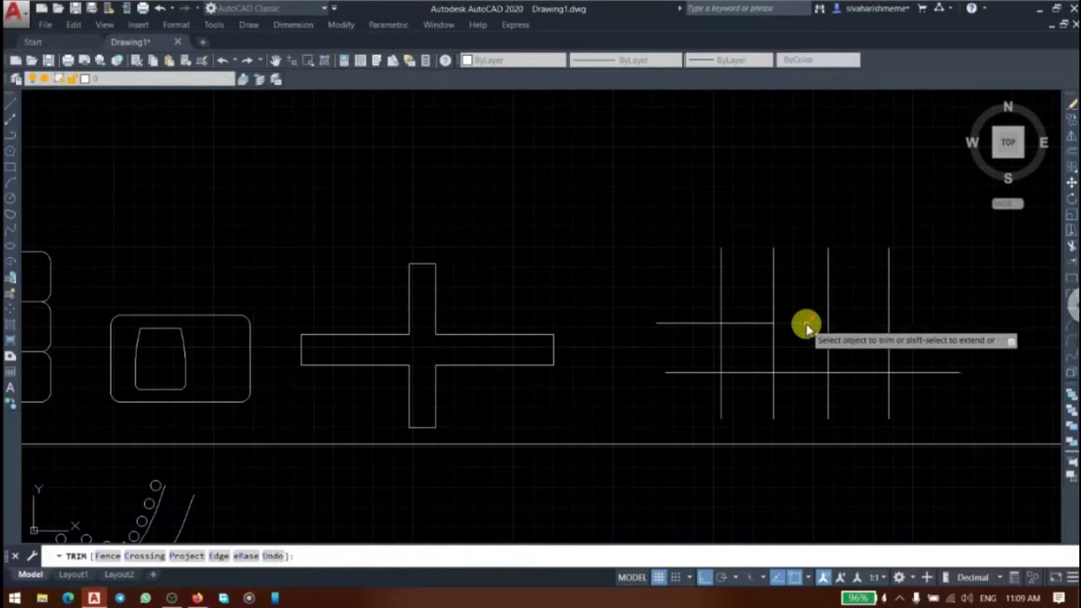
pyautogui.click(890, 384)
pyautogui.press('Escape')
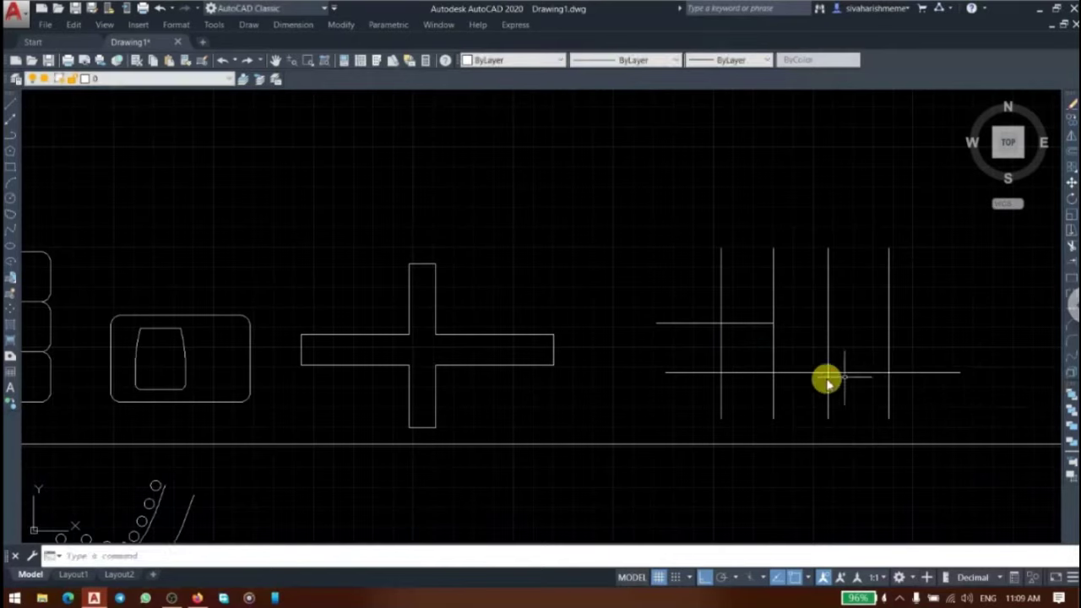
# - Trim the lower horizontal line back to the second vertical line as cutting edge
pyautogui.click(1067, 245)
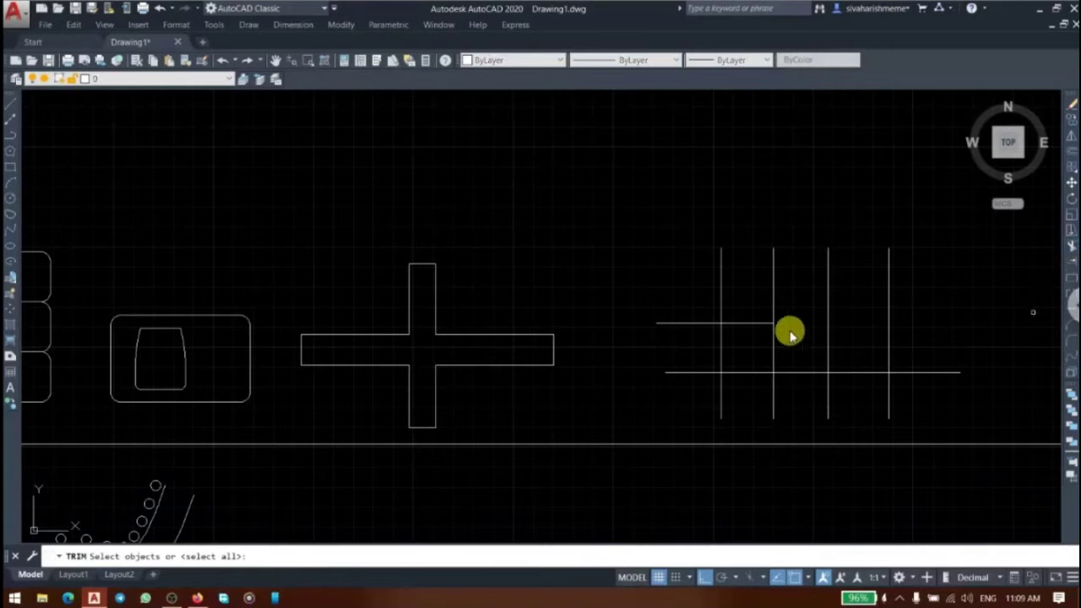
pyautogui.click(722, 354)
pyautogui.press('Return')
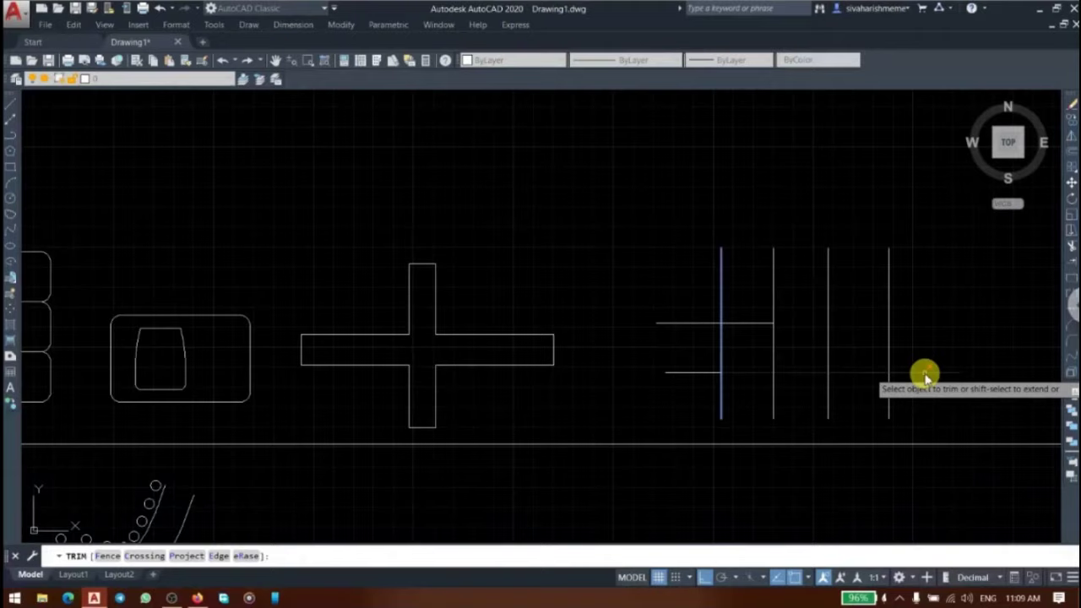
pyautogui.hotkey('ctrl', 'z')
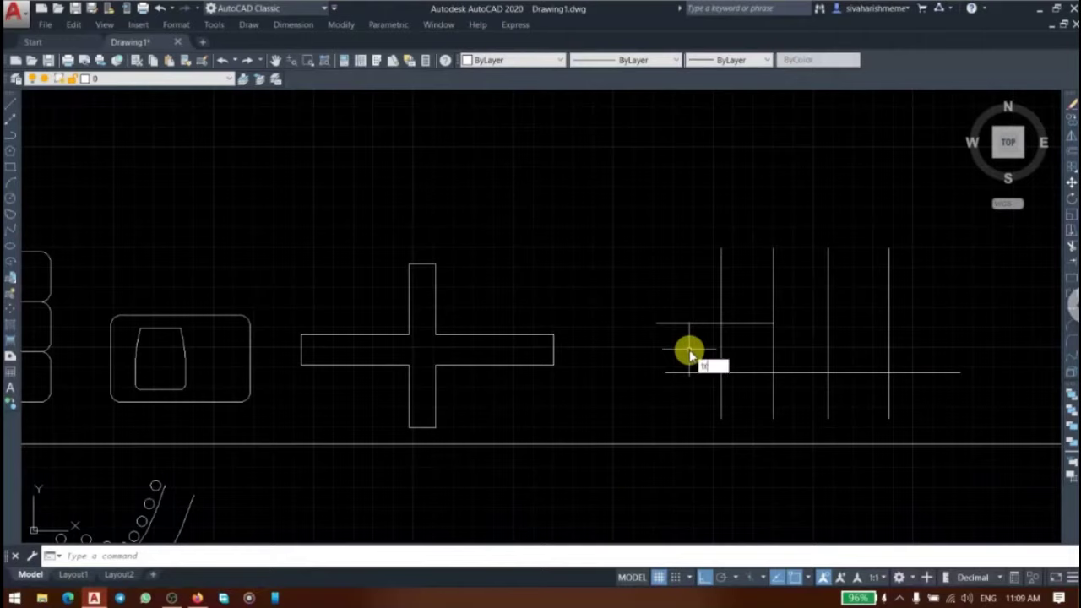
pyautogui.press('Return')
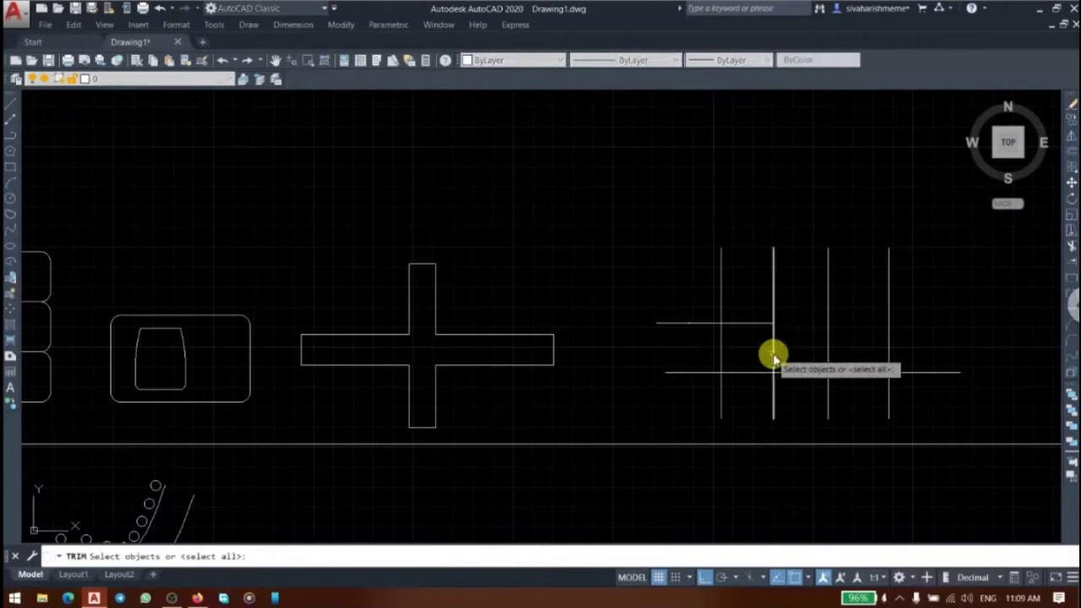
pyautogui.click(774, 359)
pyautogui.press('Return')
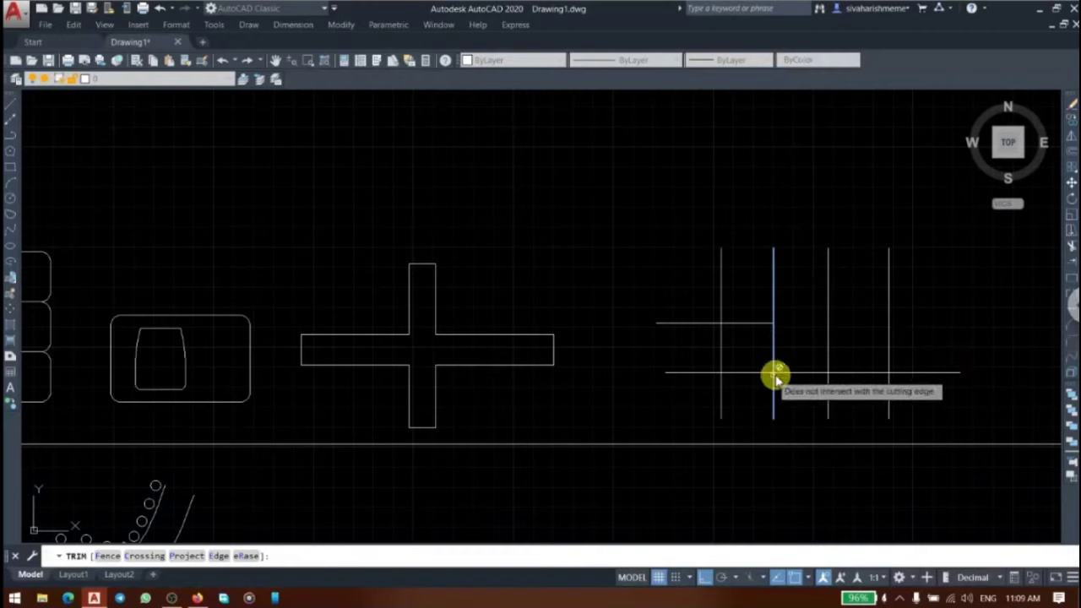
pyautogui.click(932, 374)
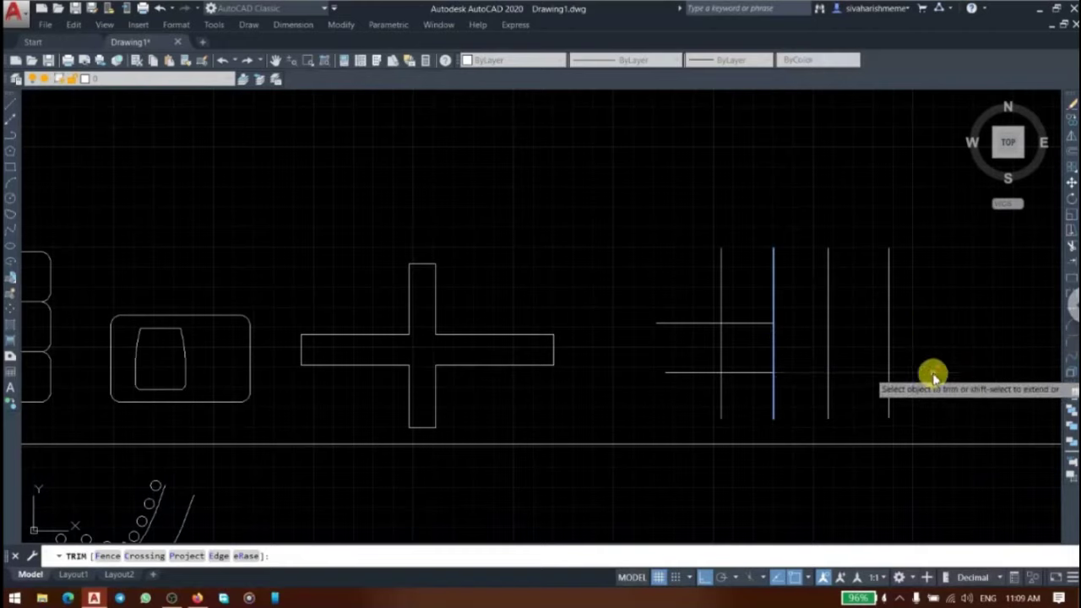
pyautogui.press('Escape')
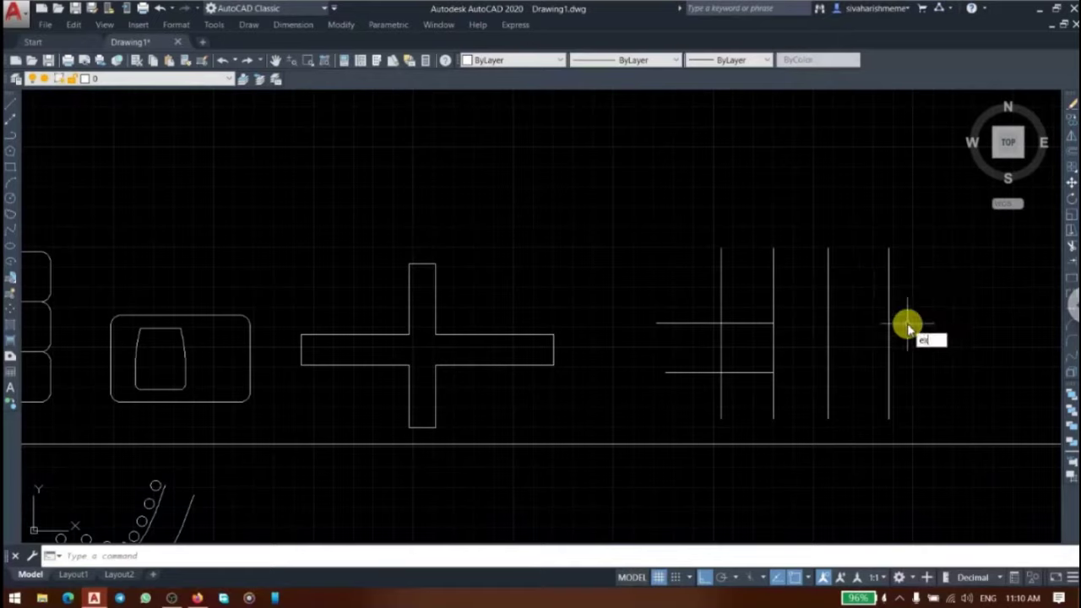
# - Extend the upper horizontal line out to the rightmost vertical line
pyautogui.press('Return')
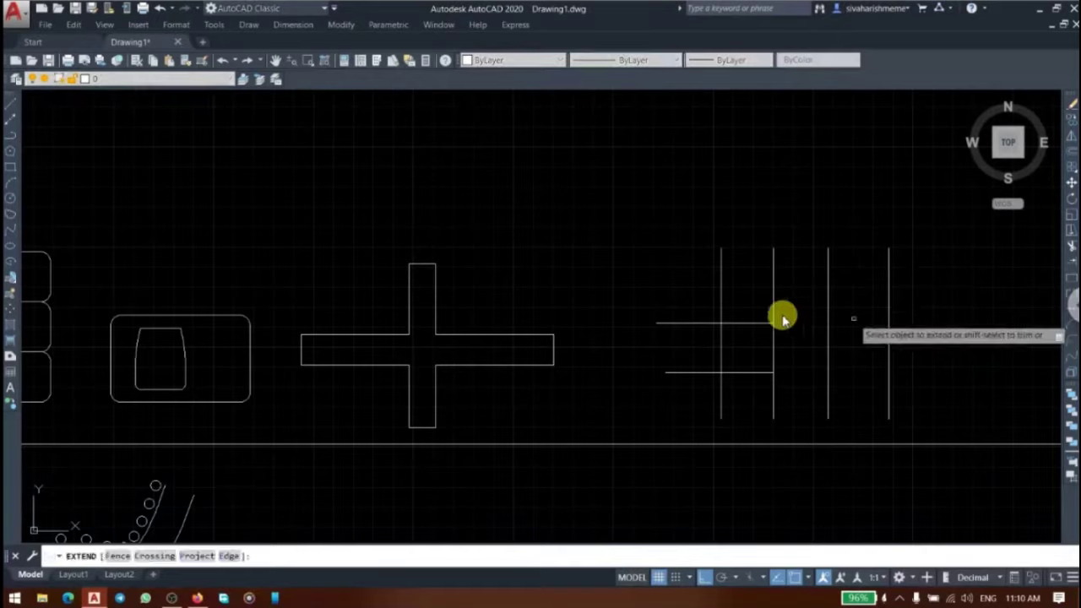
pyautogui.click(763, 328)
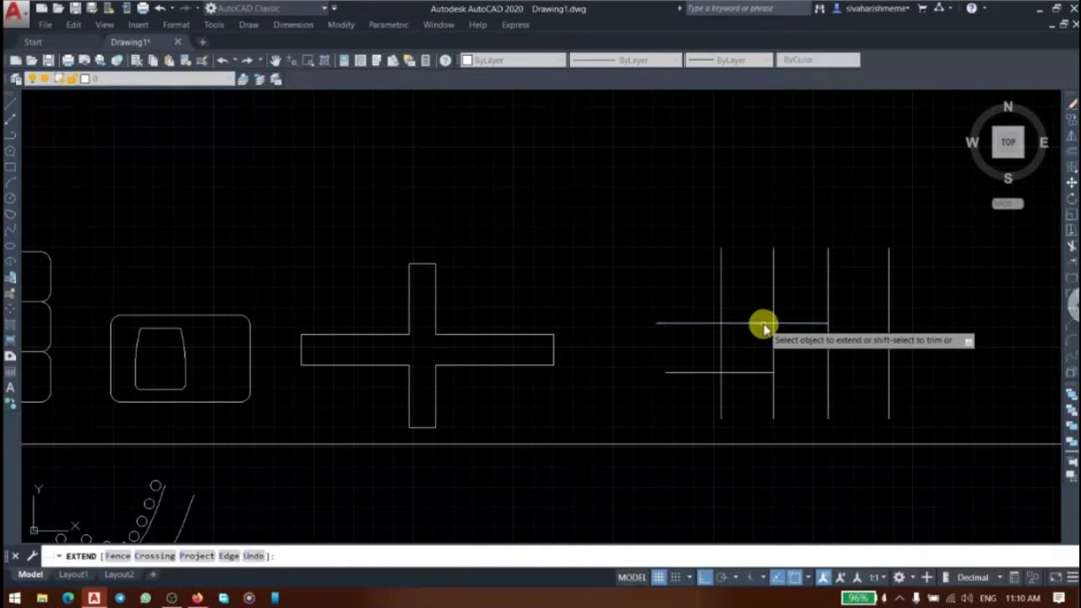
pyautogui.click(799, 327)
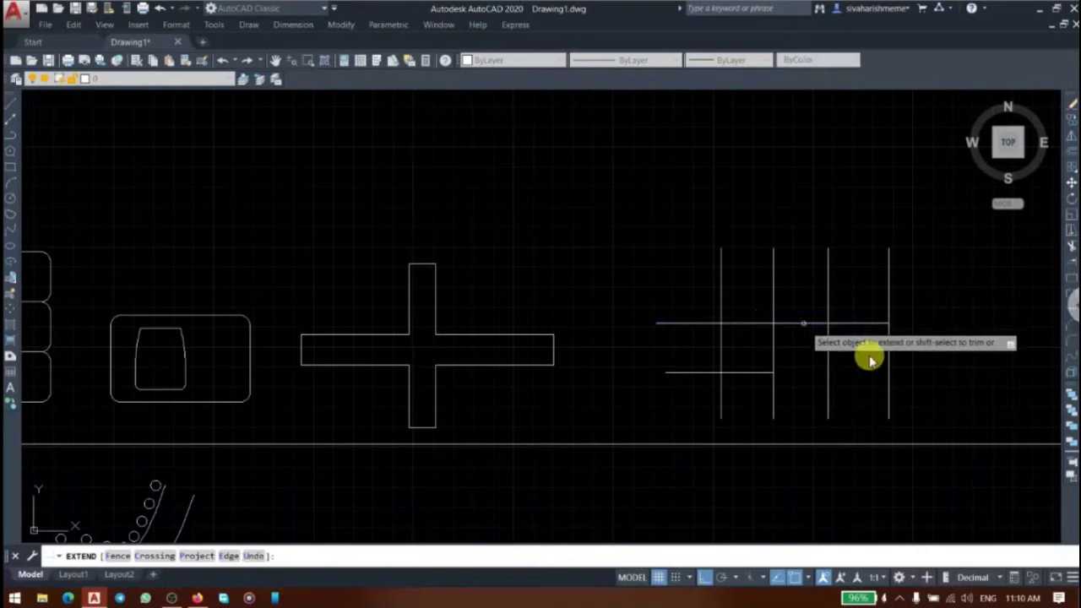
pyautogui.press('Escape')
pyautogui.write('EX')
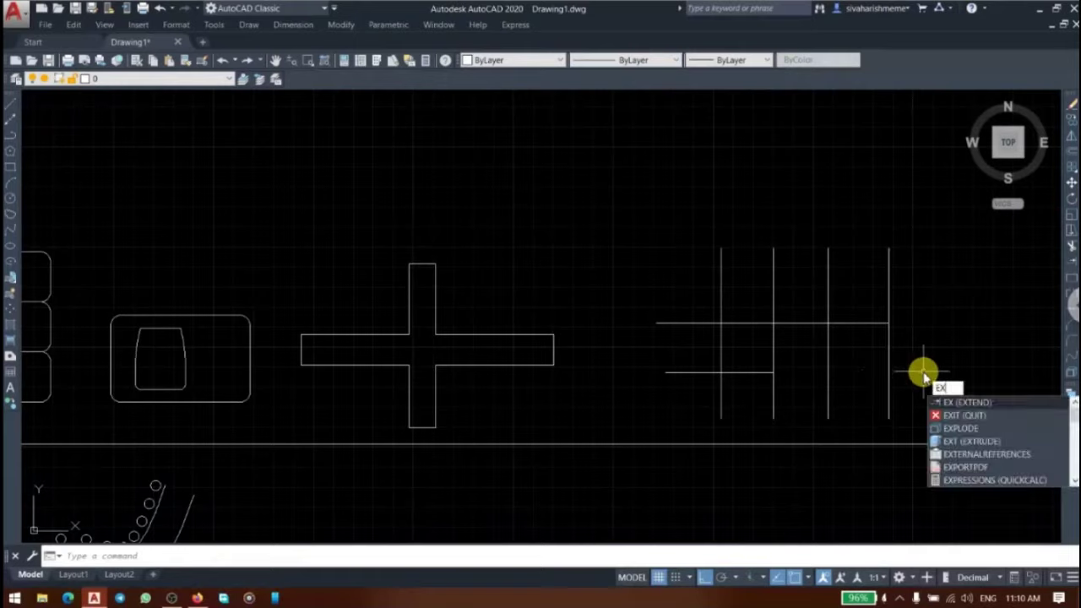
# - Extend the lower horizontal line using the rightmost vertical as boundary
pyautogui.press('Return')
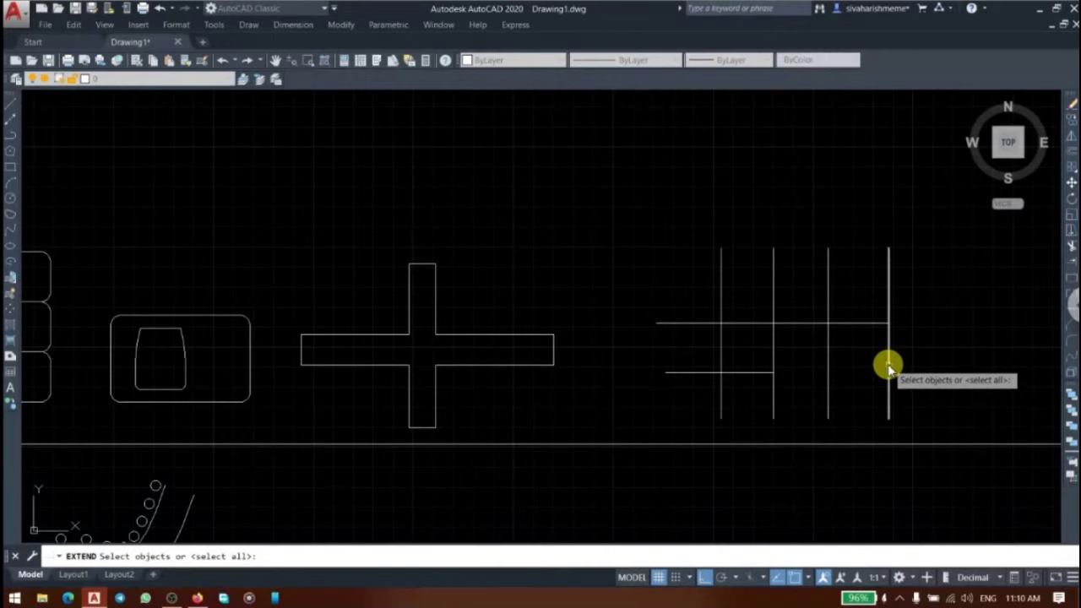
pyautogui.click(888, 368)
pyautogui.press('Return')
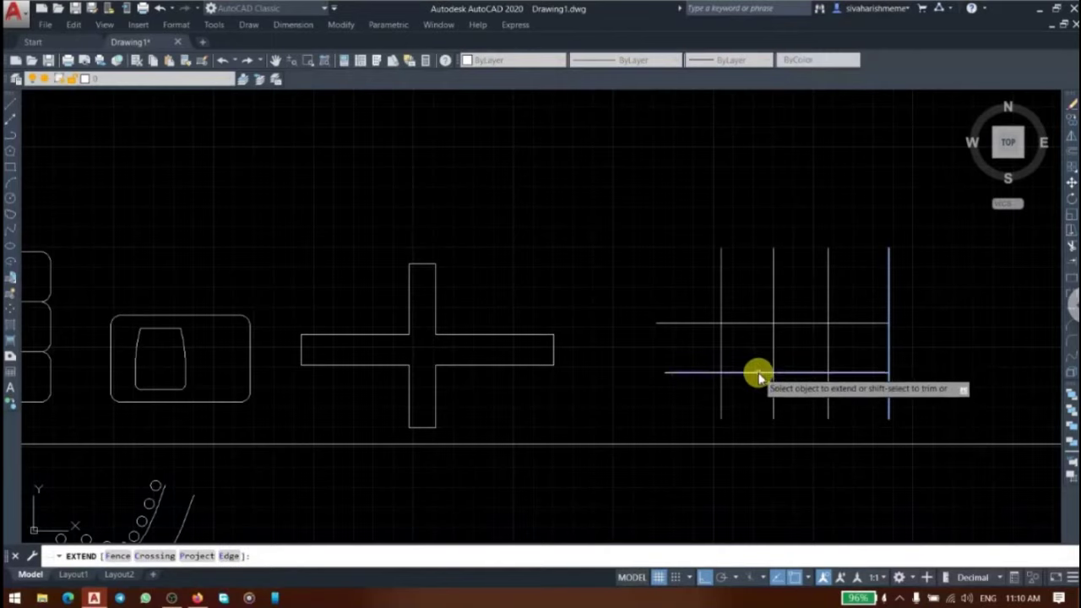
pyautogui.click(758, 374)
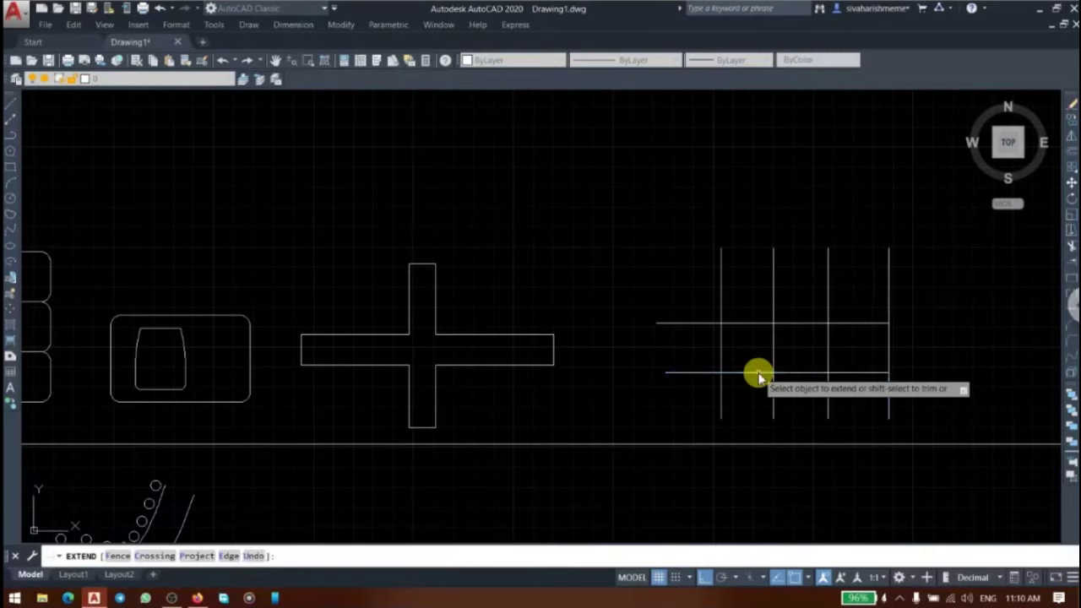
pyautogui.press('Return')
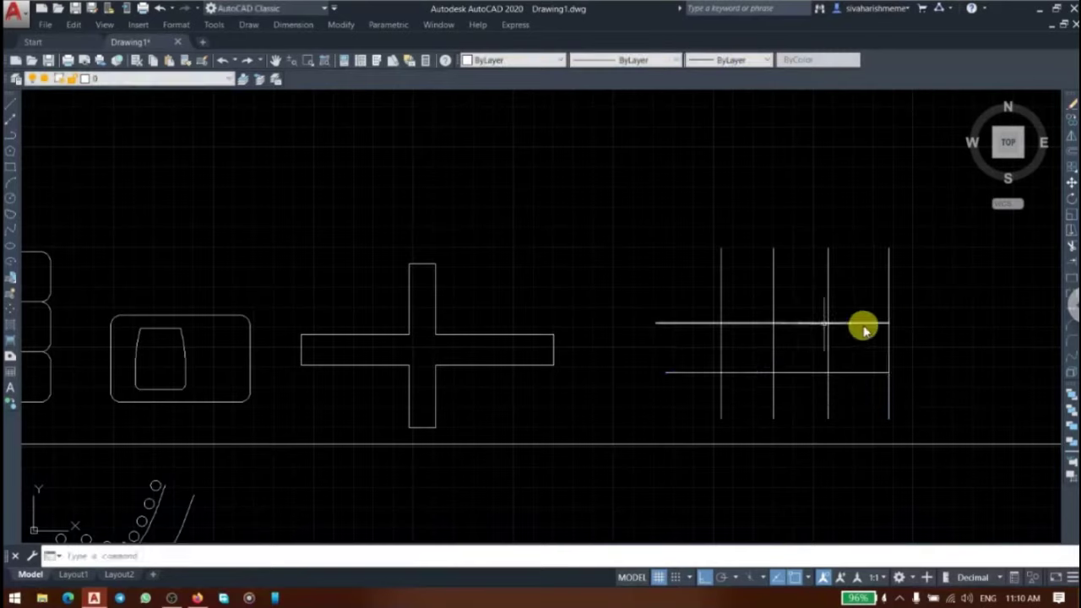
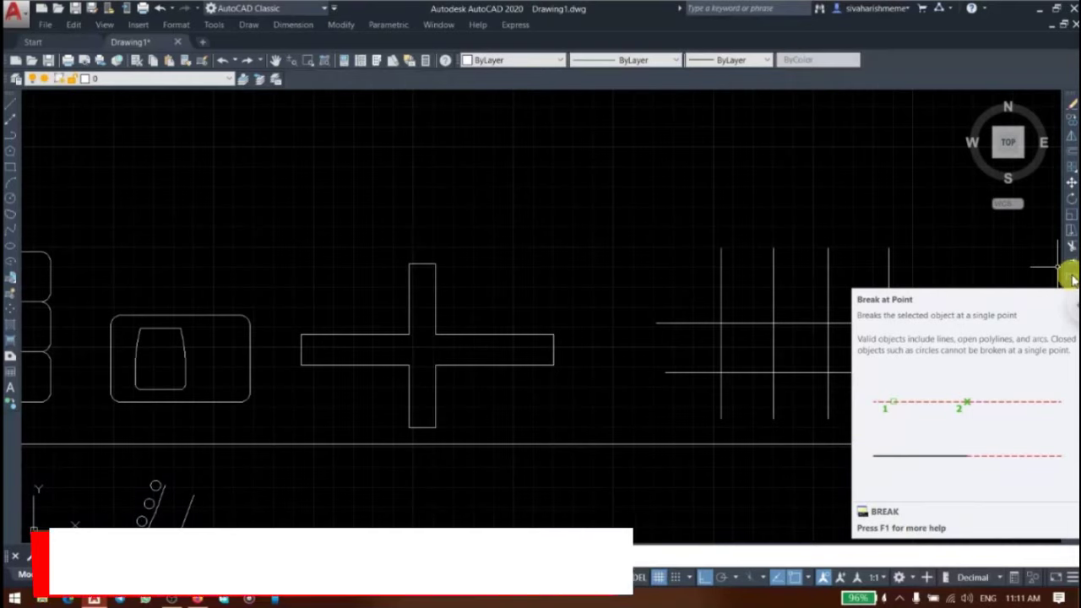
# - Draw a horizontal line above the cross
pyautogui.click(8, 110)
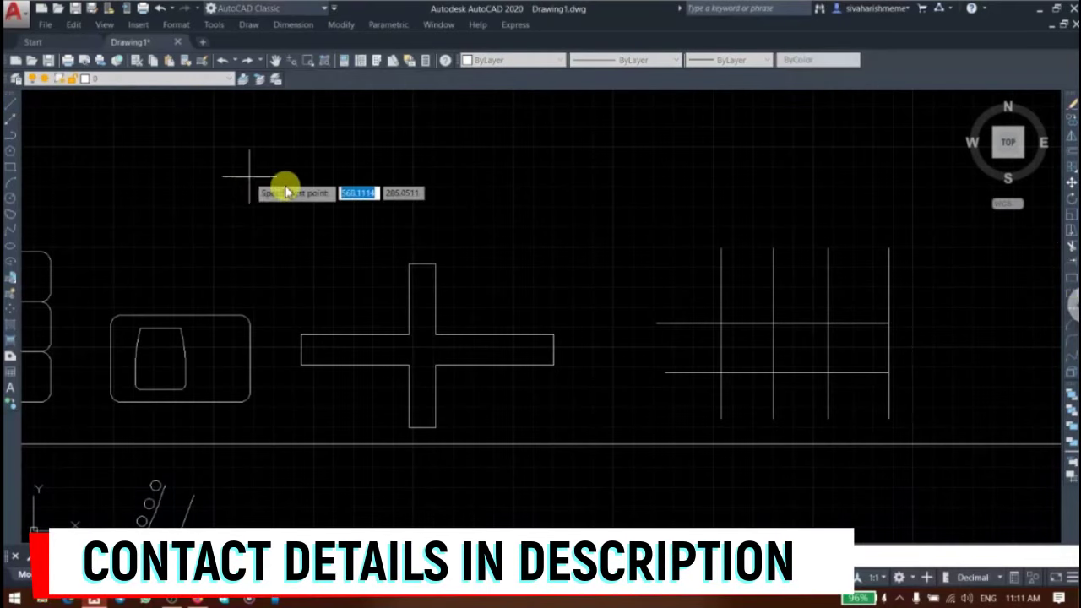
pyautogui.click(255, 184)
pyautogui.click(495, 176)
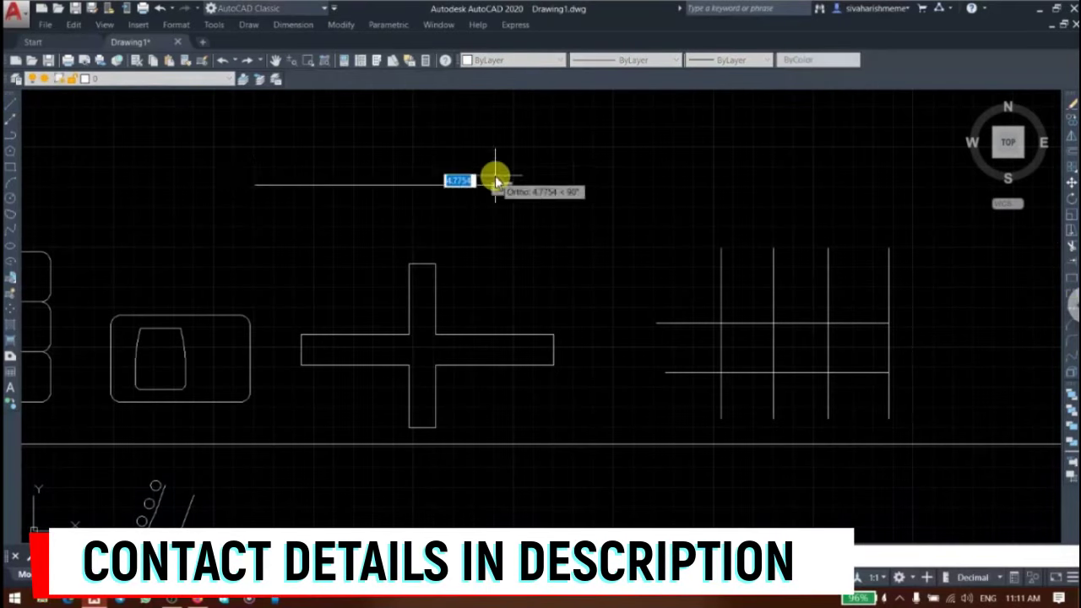
pyautogui.press('Return')
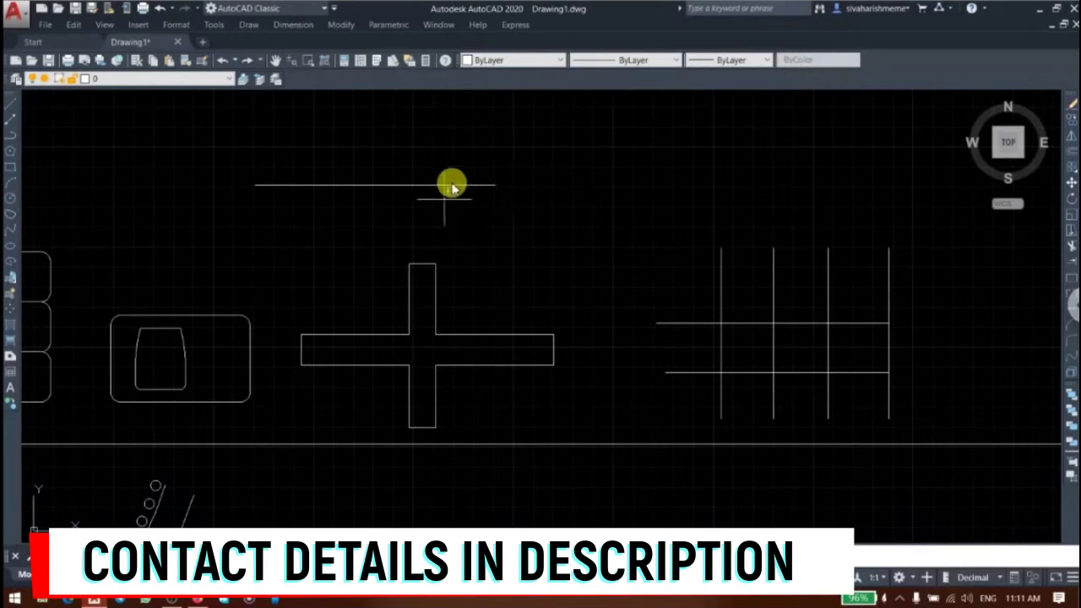
pyautogui.click(448, 185)
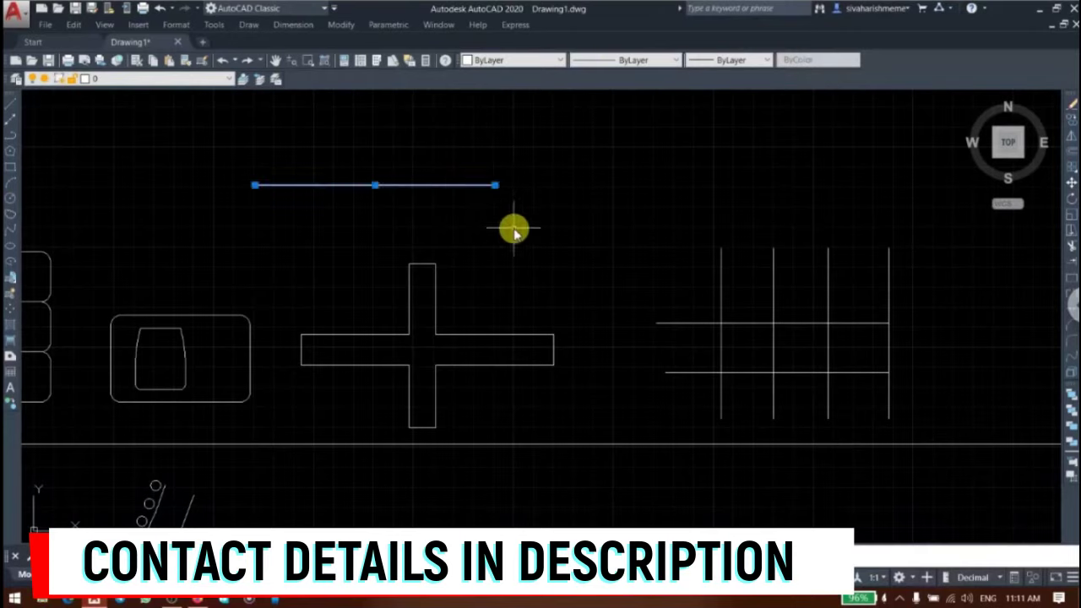
pyautogui.press('Escape')
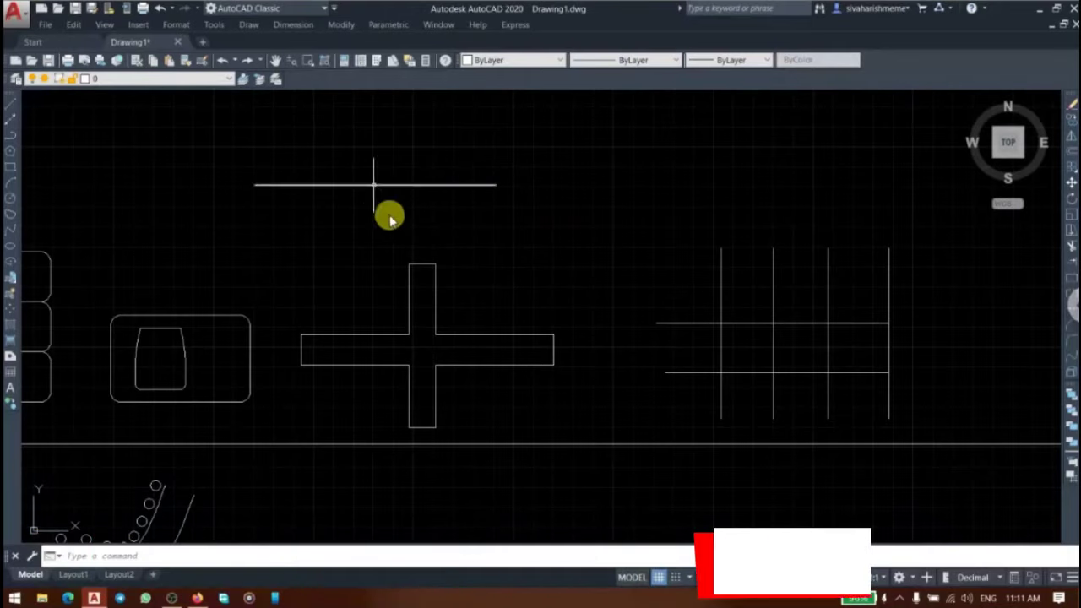
# - Break the new line at a single point near its left end and check both pieces
pyautogui.click(1071, 283)
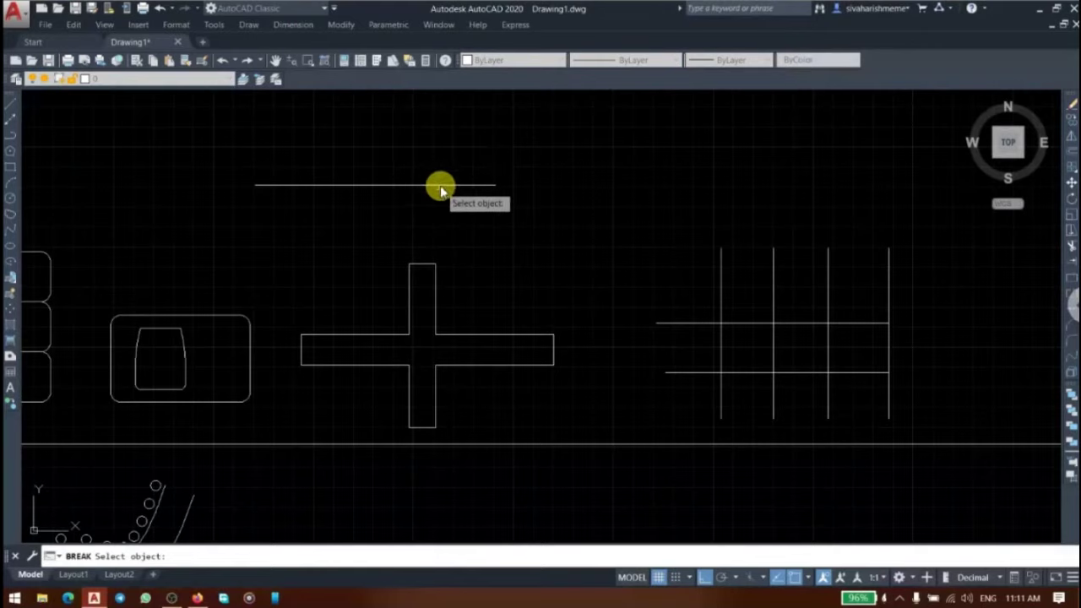
pyautogui.click(441, 186)
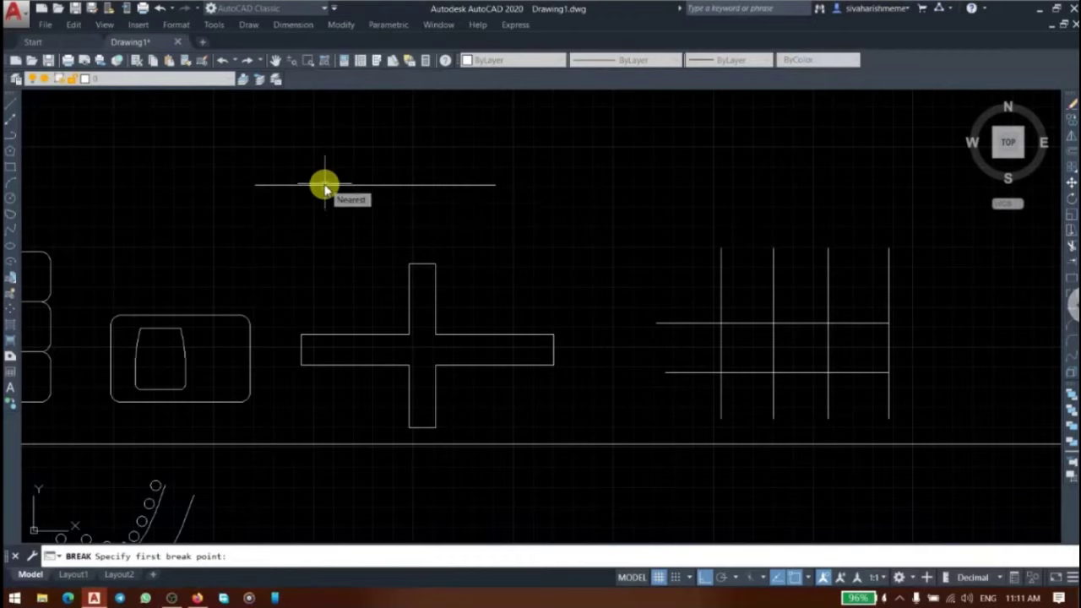
pyautogui.click(326, 188)
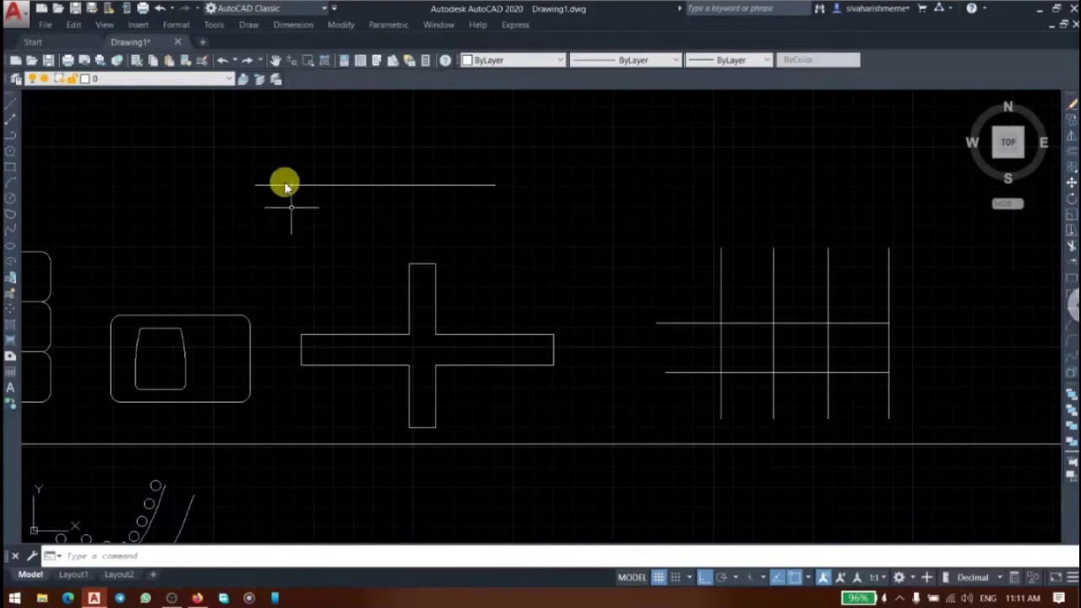
pyautogui.click(284, 184)
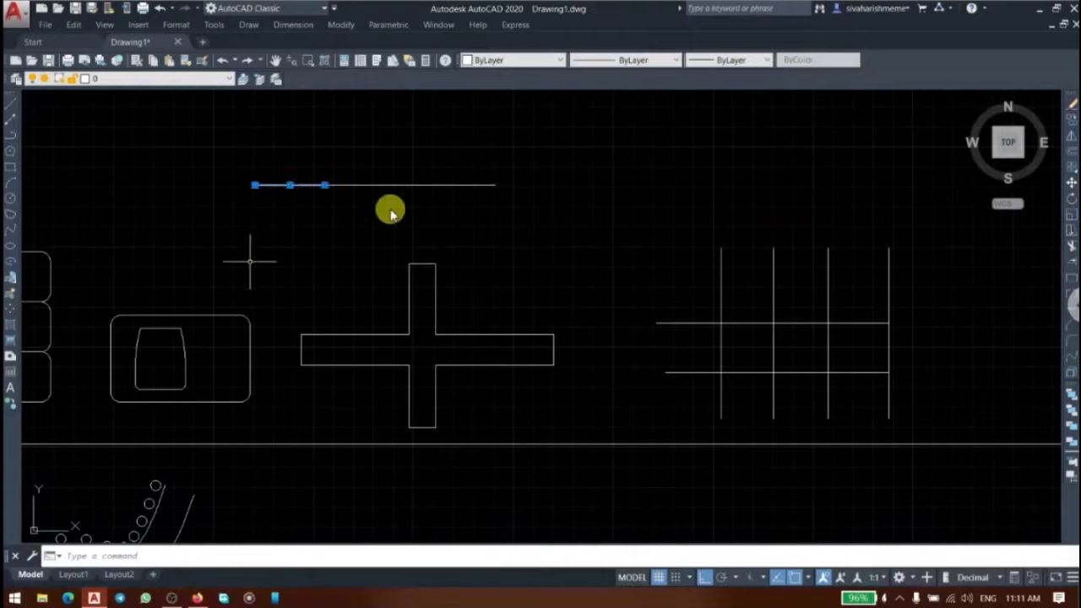
pyautogui.click(405, 184)
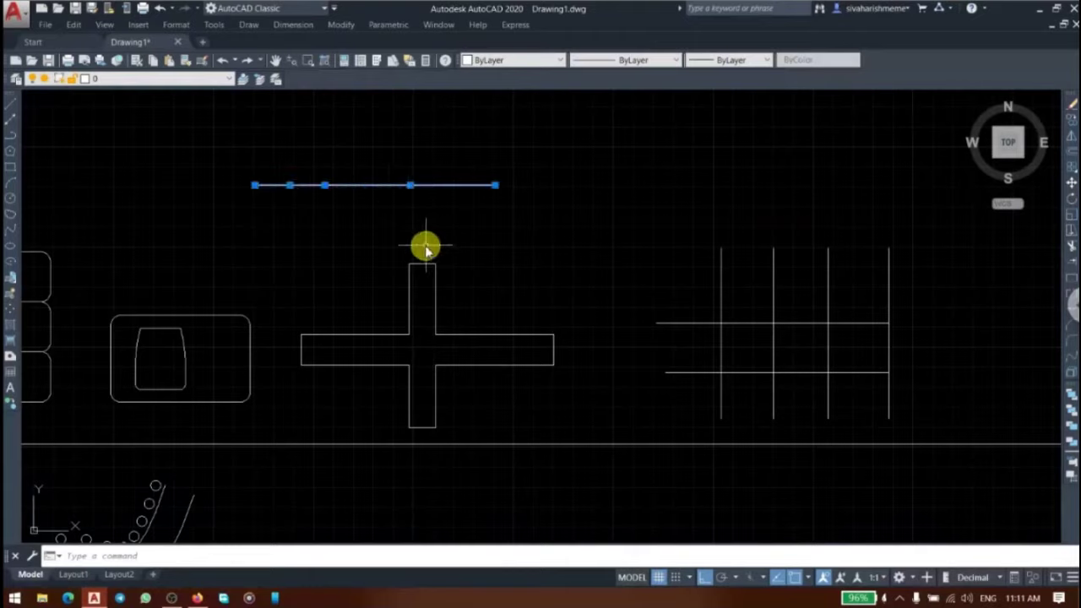
pyautogui.press('Escape')
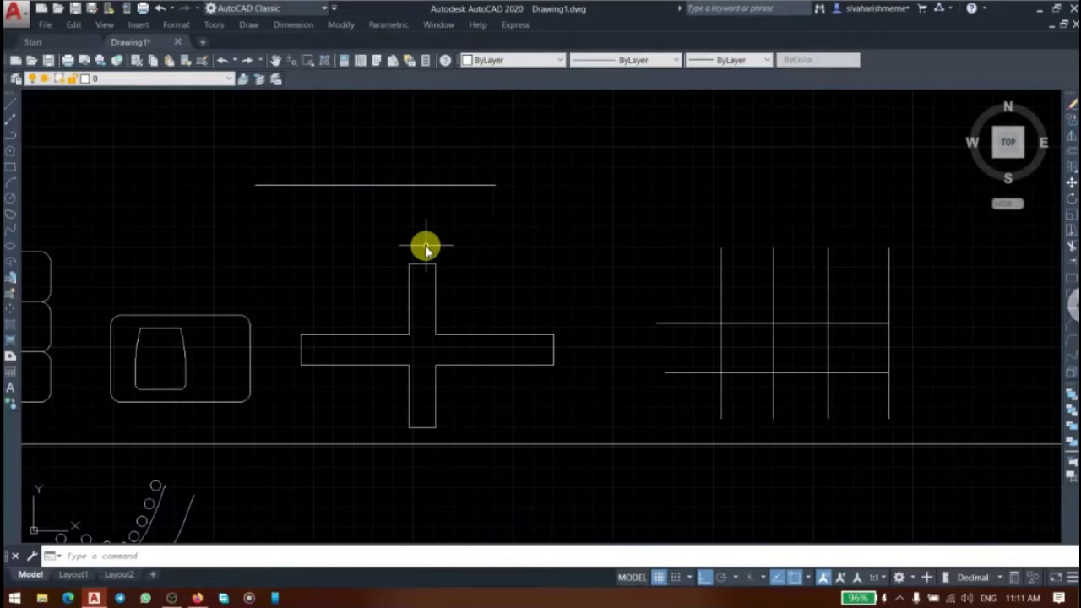
# - Draw a 100-unit horizontal line above the first line
pyautogui.click(11, 108)
pyautogui.click(258, 150)
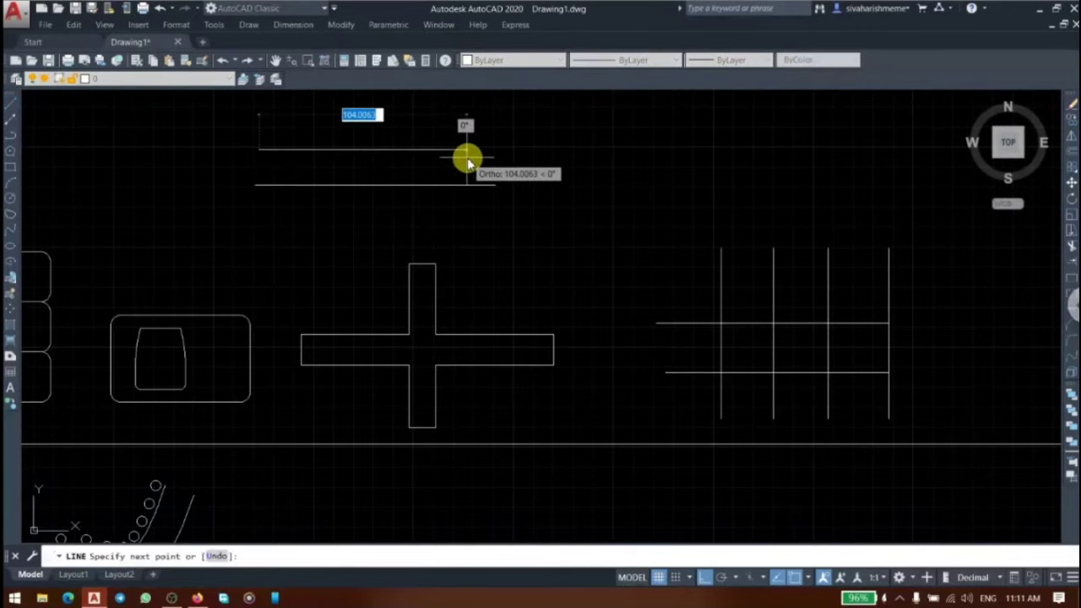
pyautogui.write('100')
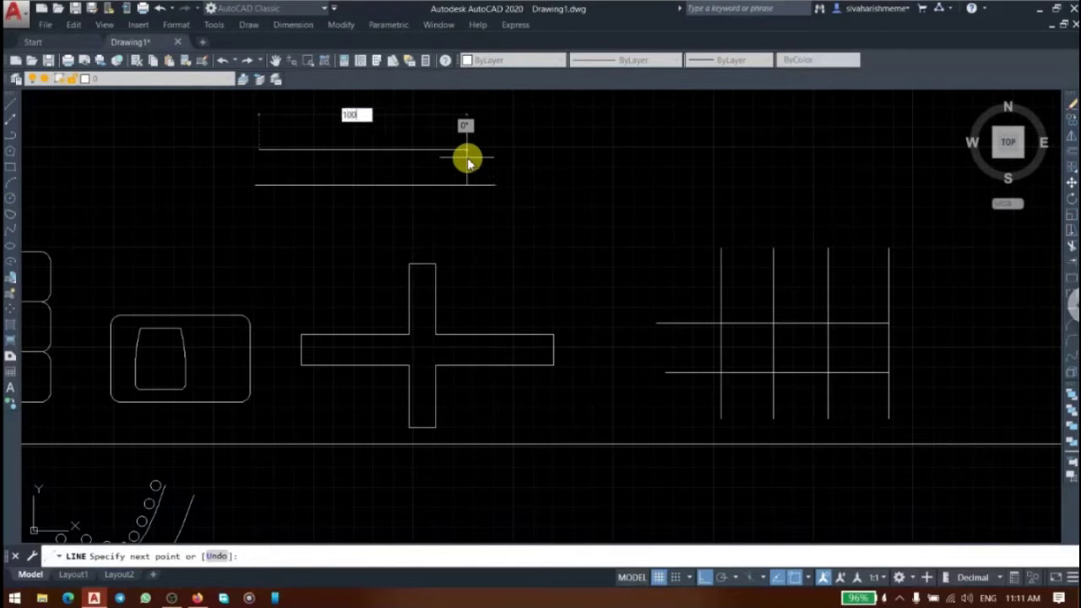
pyautogui.press('Return')
pyautogui.press('Return')
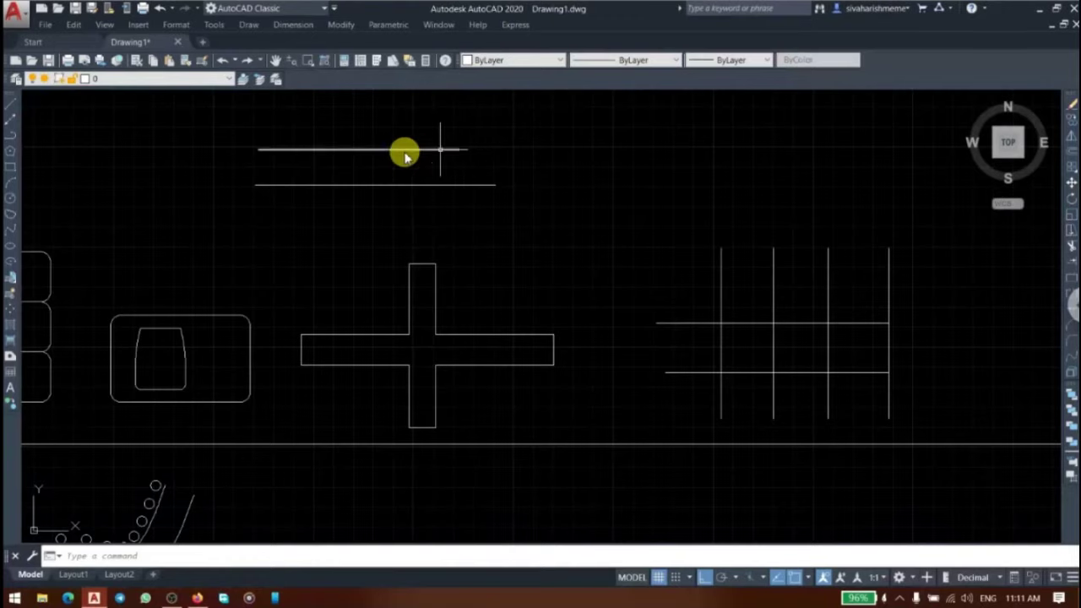
# - Break the upper line at 30 units and delete the right-hand piece
pyautogui.click(1070, 281)
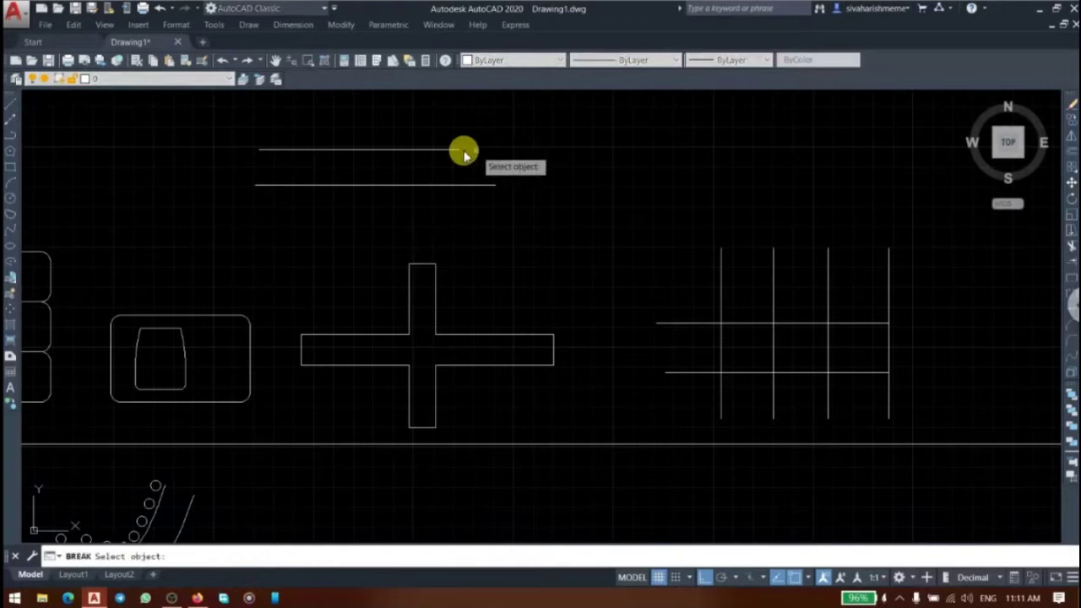
pyautogui.click(460, 153)
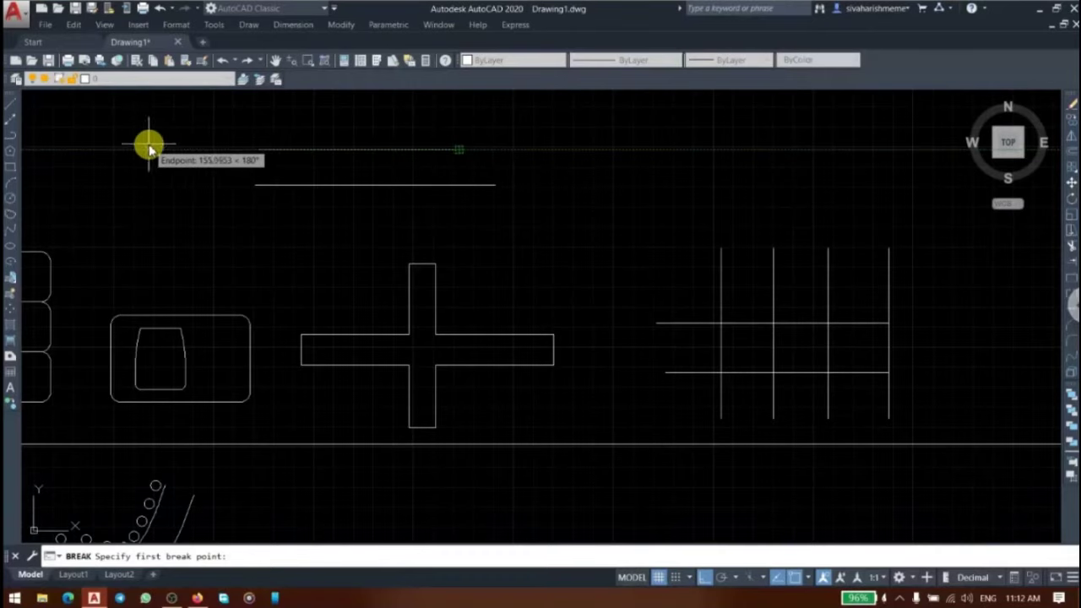
pyautogui.write('30')
pyautogui.press('Return')
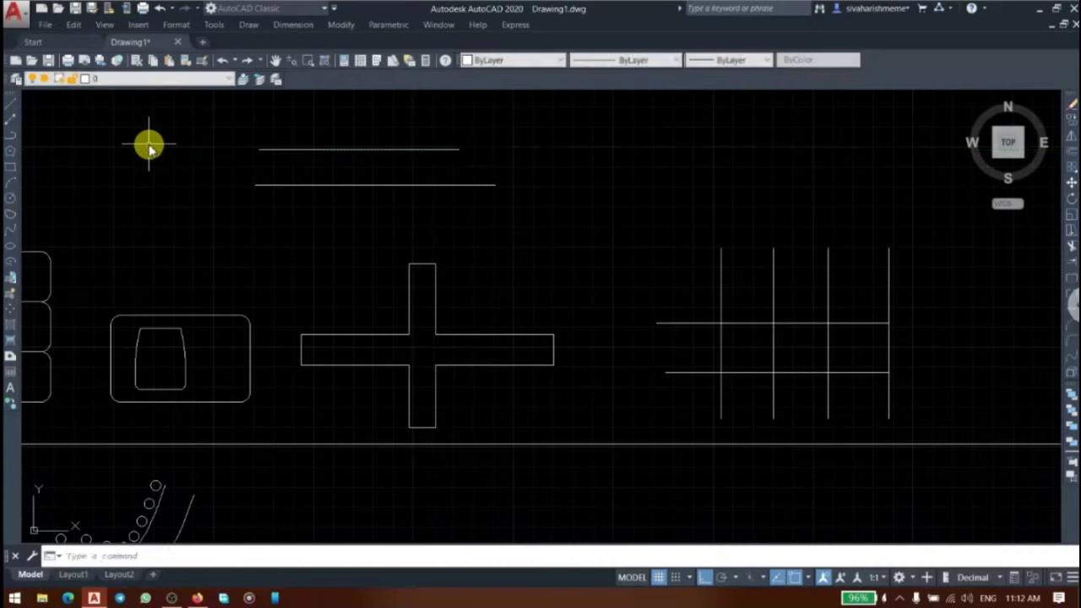
pyautogui.click(438, 152)
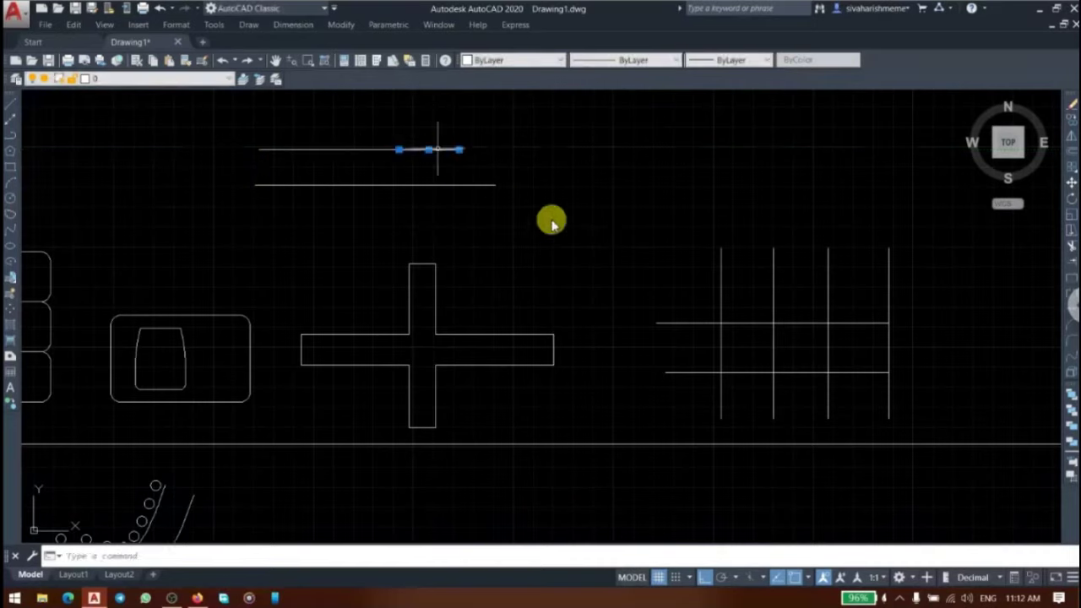
pyautogui.press('Delete')
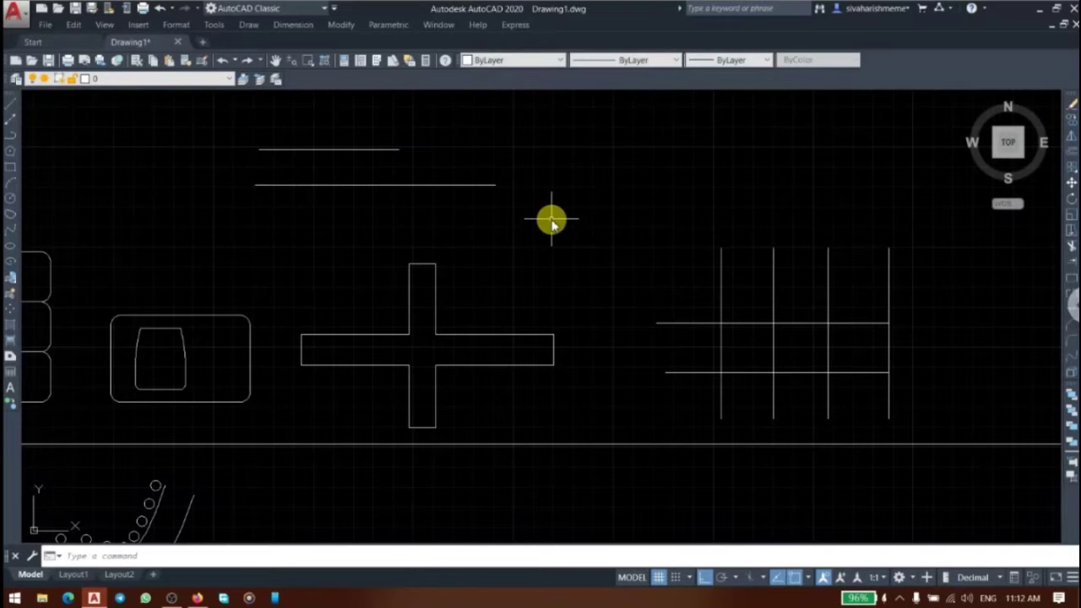
pyautogui.click(11, 102)
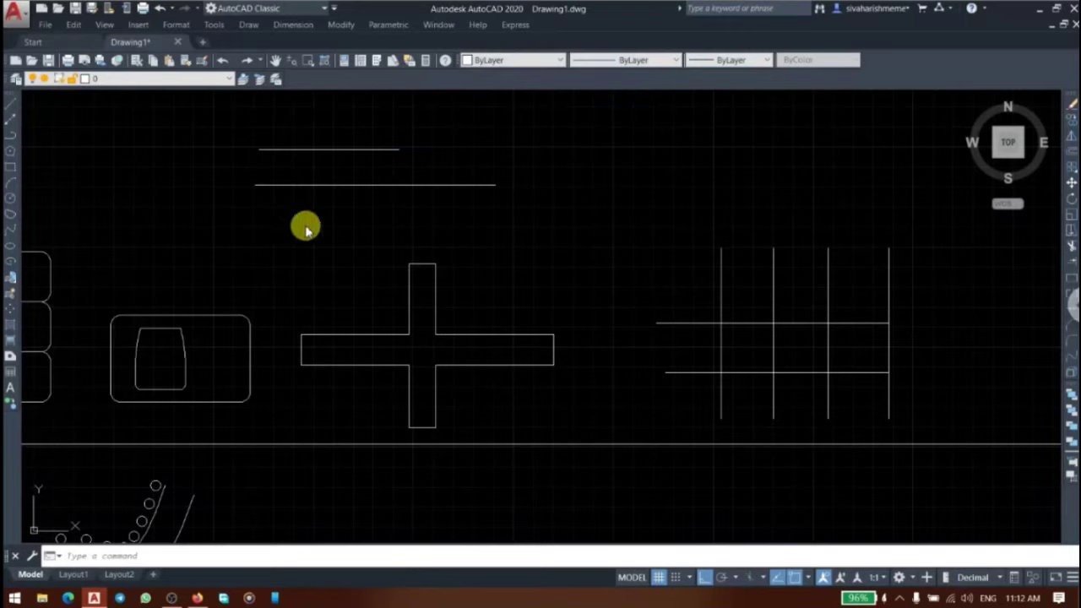
# - Draw a third horizontal line below the long line, just above the cross
pyautogui.click(272, 217)
pyautogui.write('100')
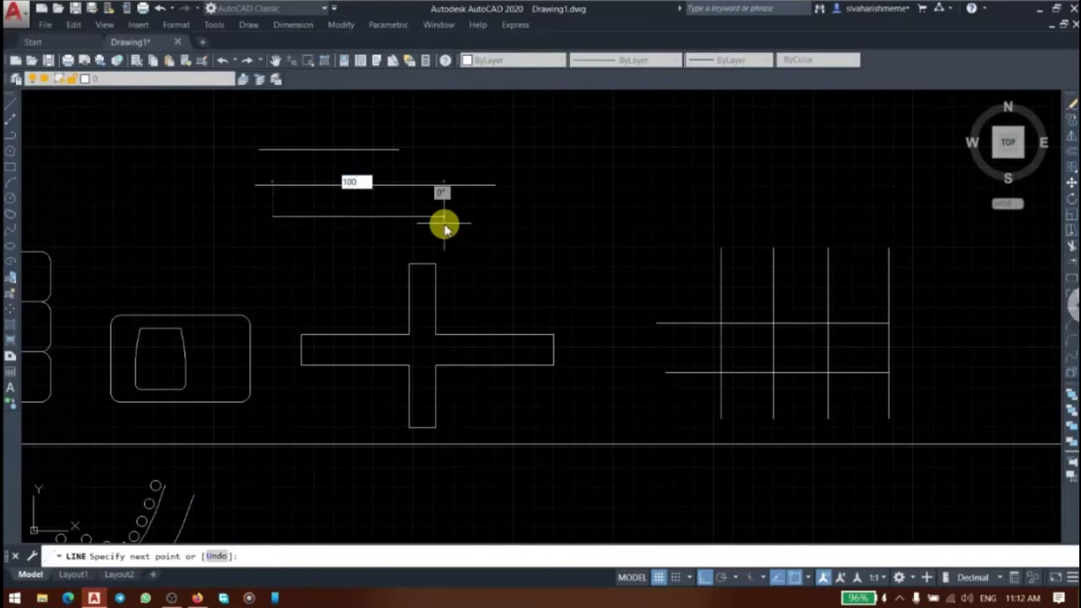
pyautogui.press('Return')
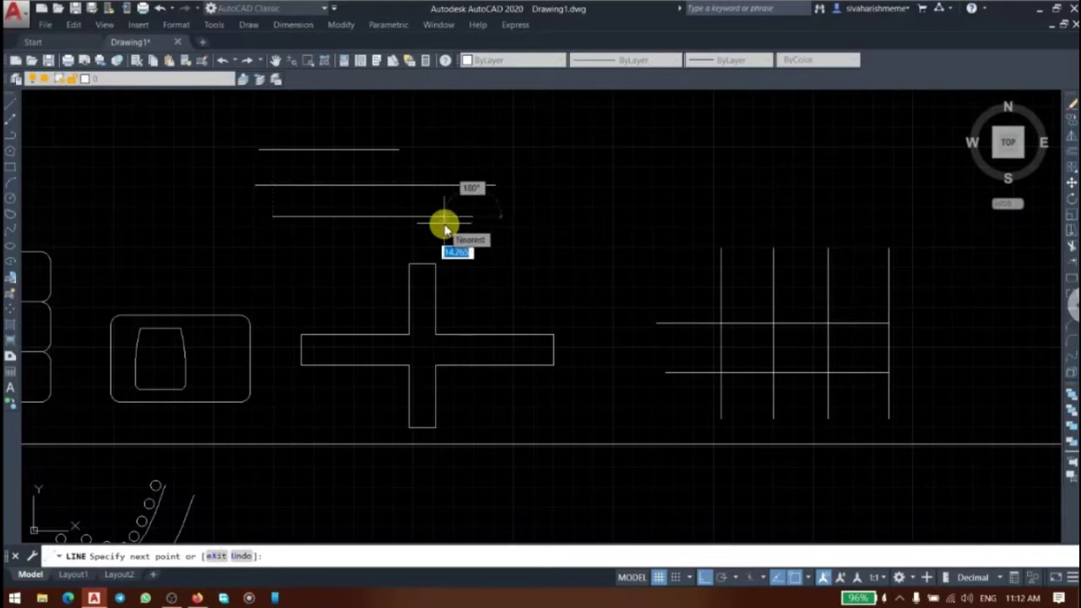
pyautogui.press('Return')
# - Shorten the new lower line by dragging its right end grip leftward
pyautogui.click(473, 221)
pyautogui.click(463, 213)
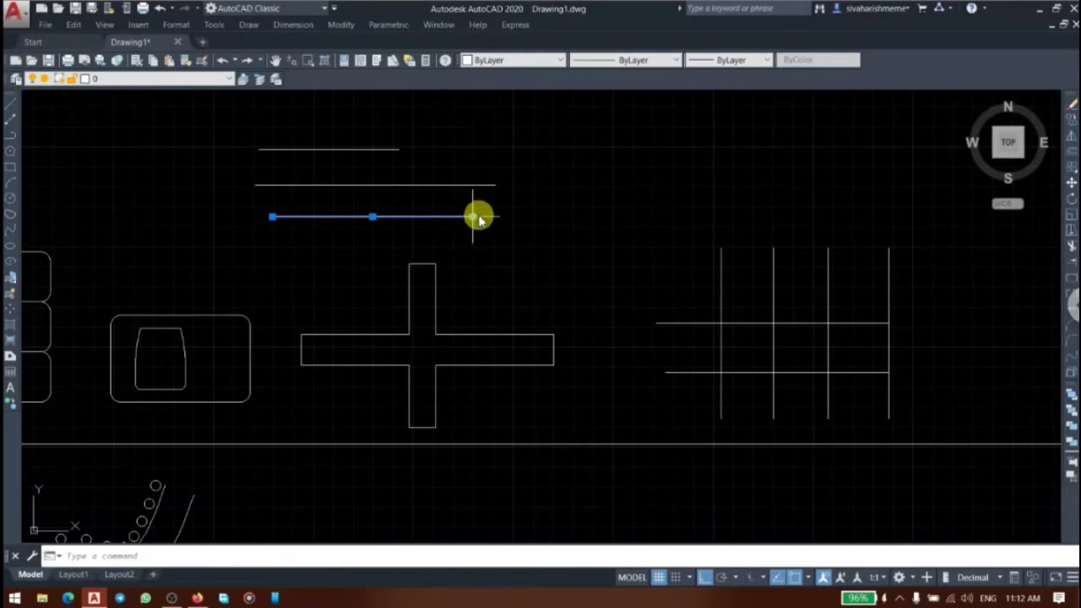
pyautogui.click(473, 218)
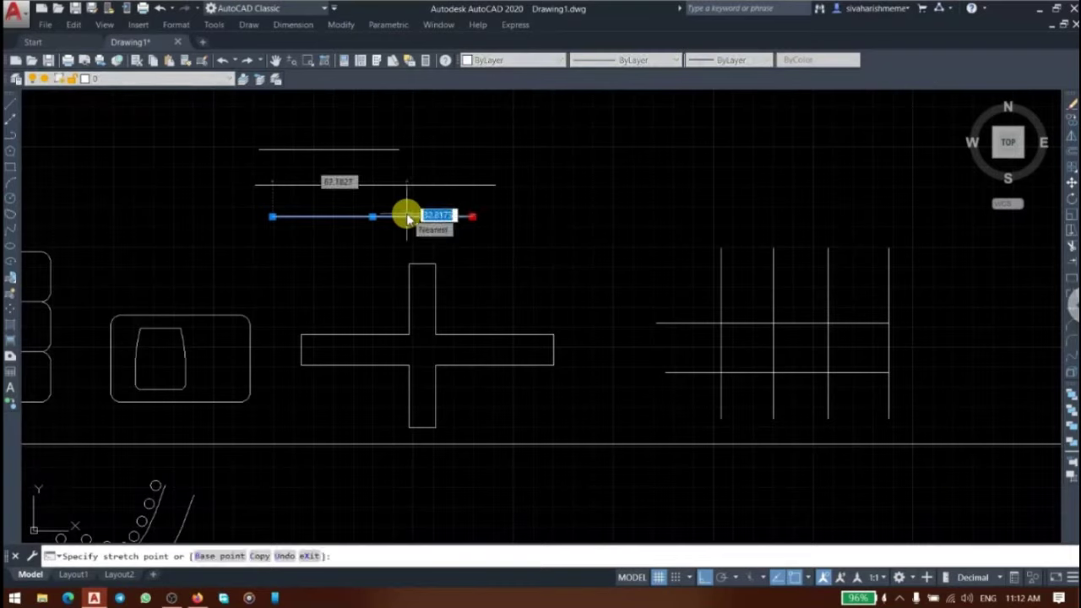
pyautogui.click(407, 218)
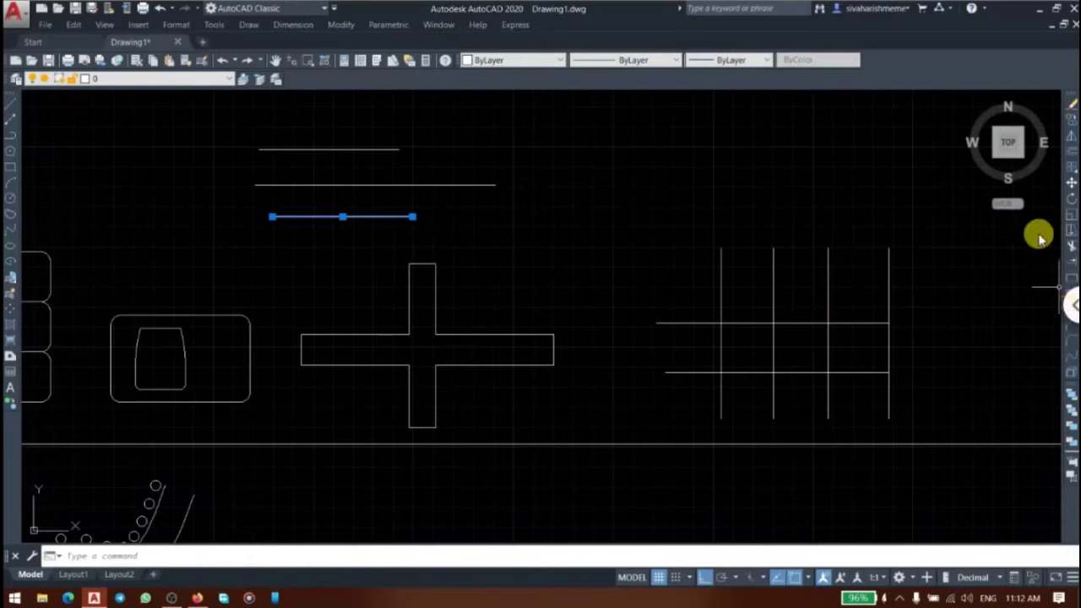
pyautogui.click(1071, 300)
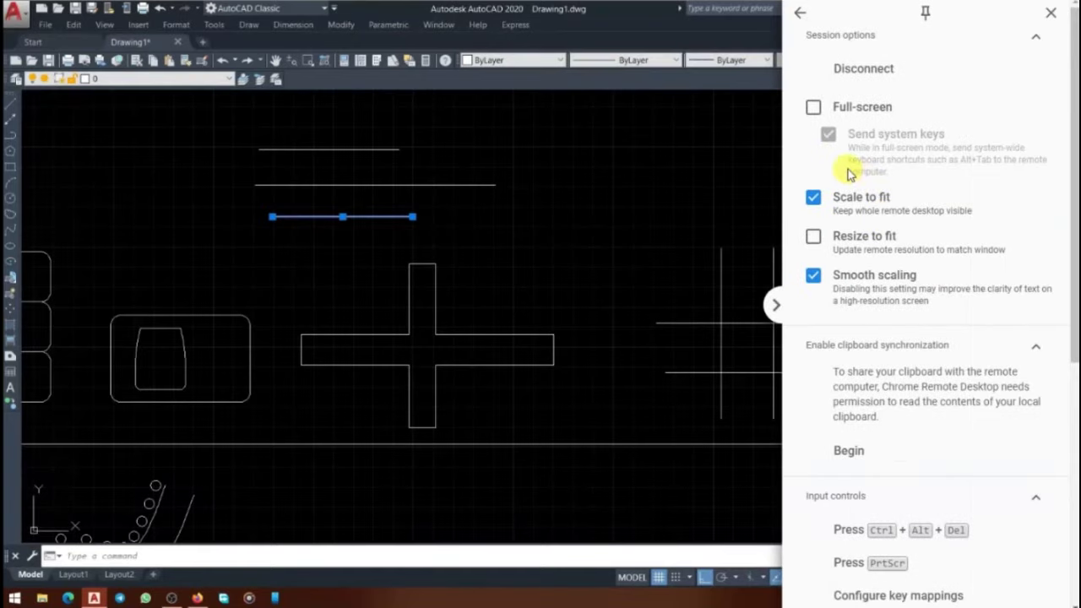
# - Turn on full-screen for the remote session and dismiss the stray selection window and context menu
pyautogui.click(812, 108)
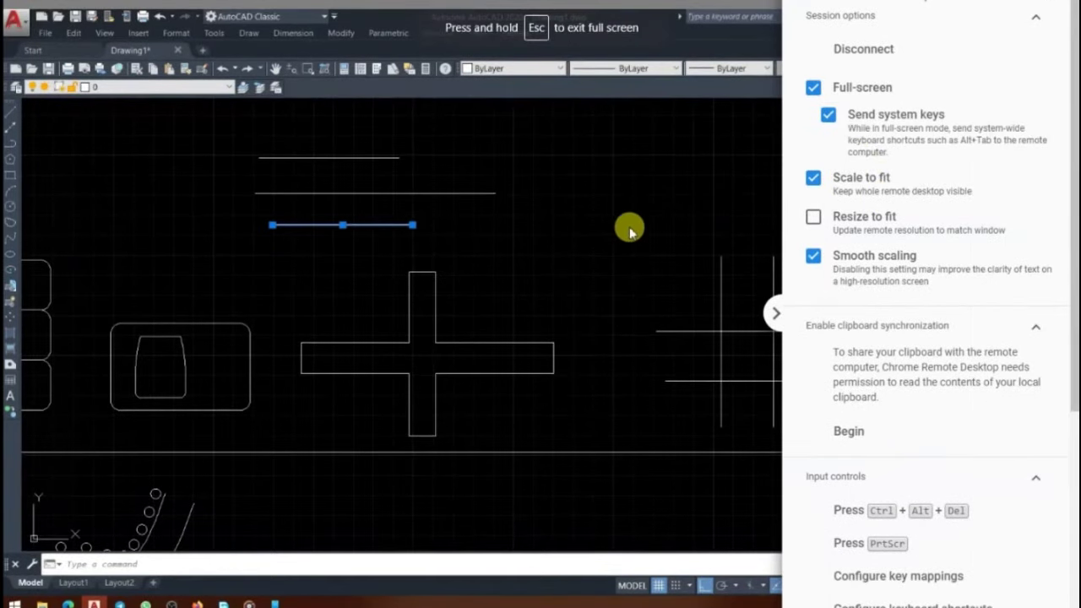
pyautogui.click(629, 225)
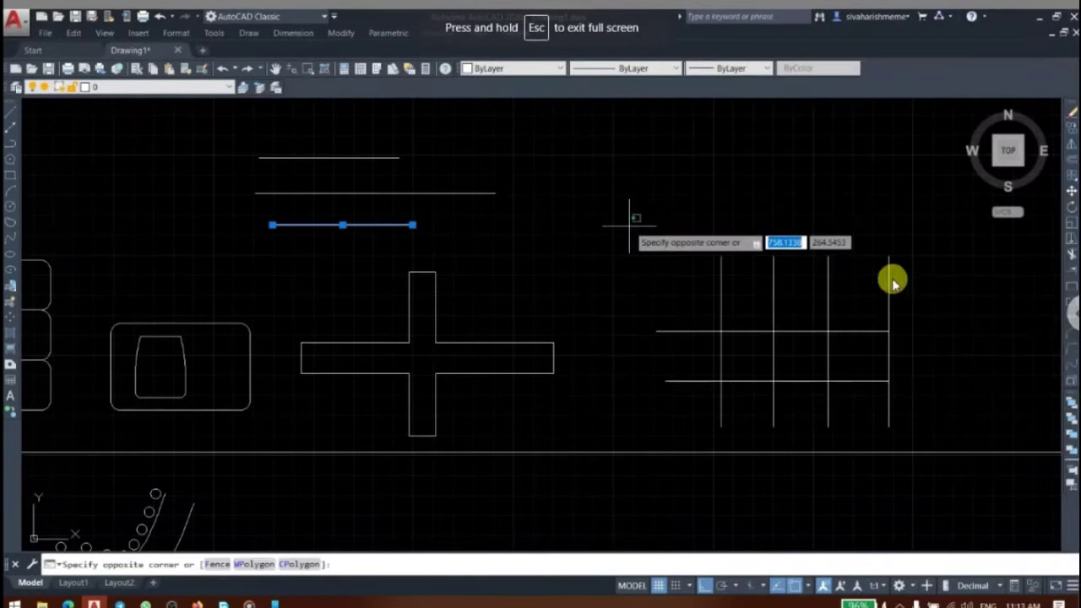
pyautogui.click(938, 253)
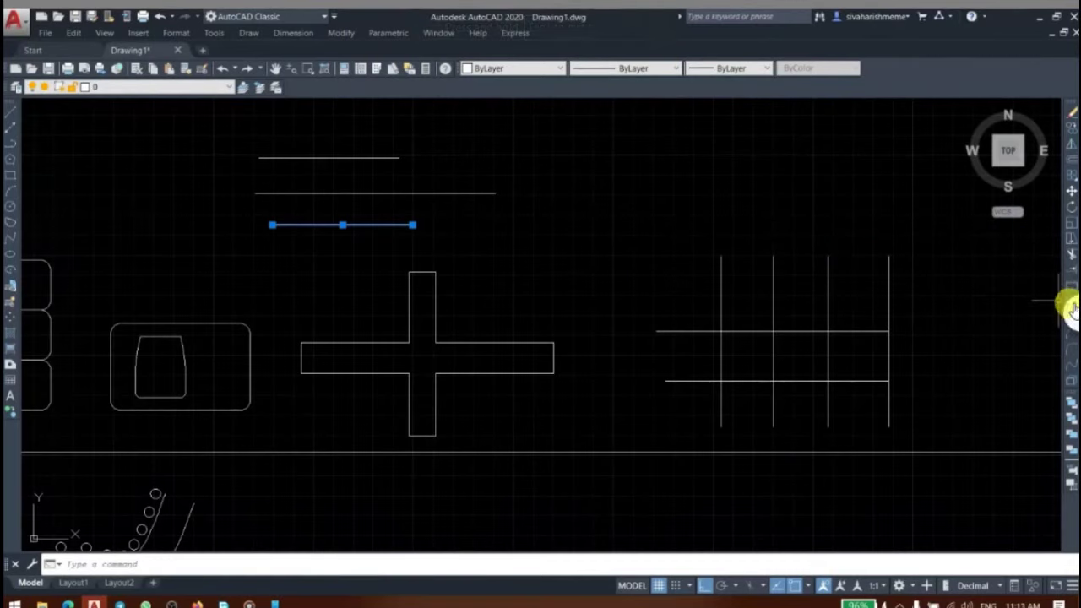
pyautogui.rightClick(924, 289)
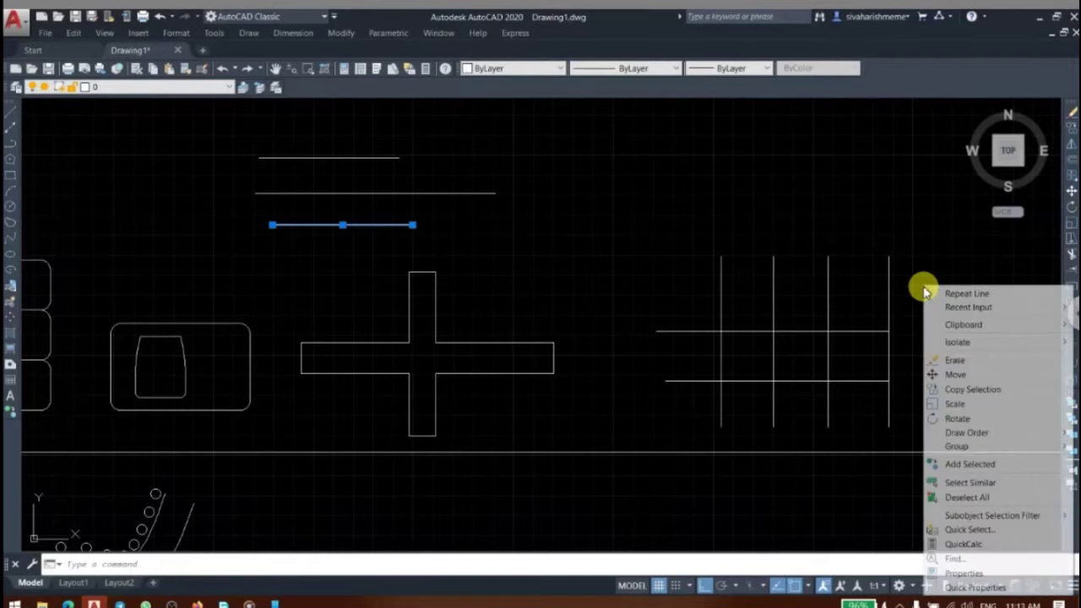
pyautogui.click(924, 289)
pyautogui.click(1050, 311)
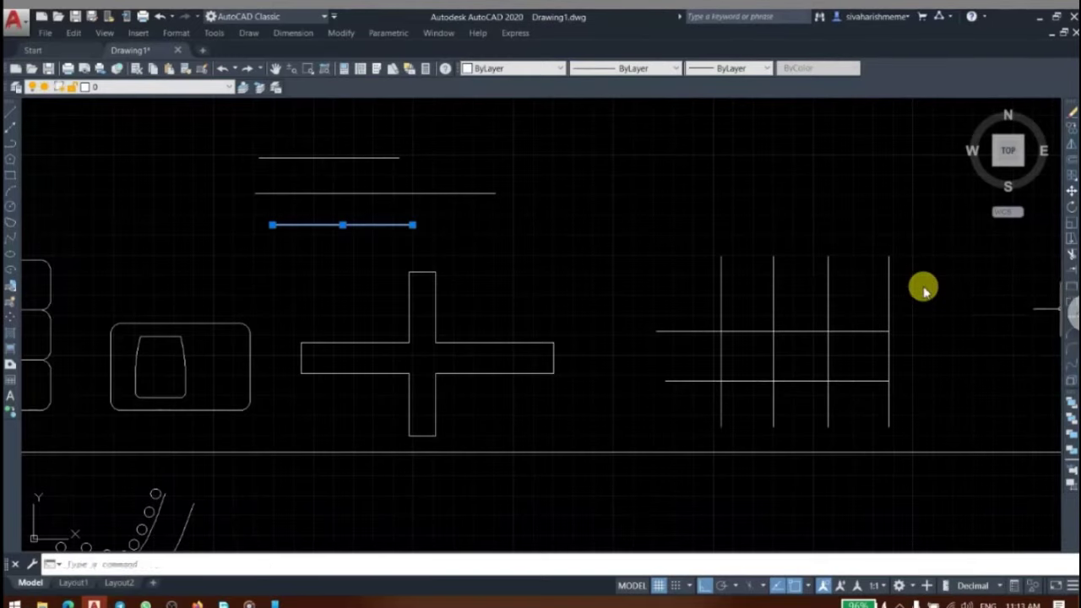
pyautogui.click(1070, 304)
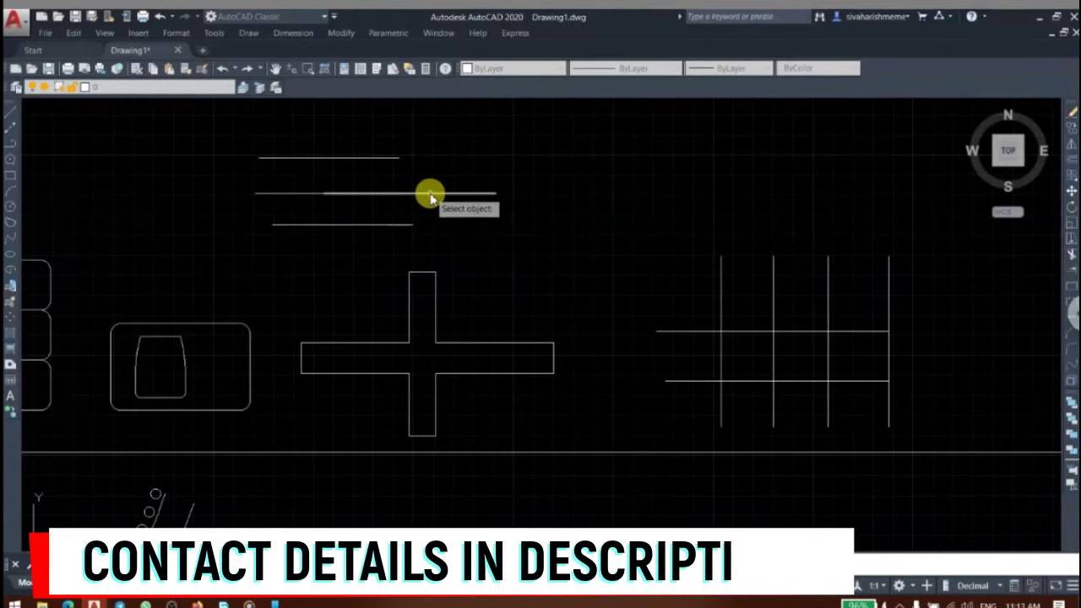
# - Break a gap out of the middle line between two picked points
pyautogui.click(391, 195)
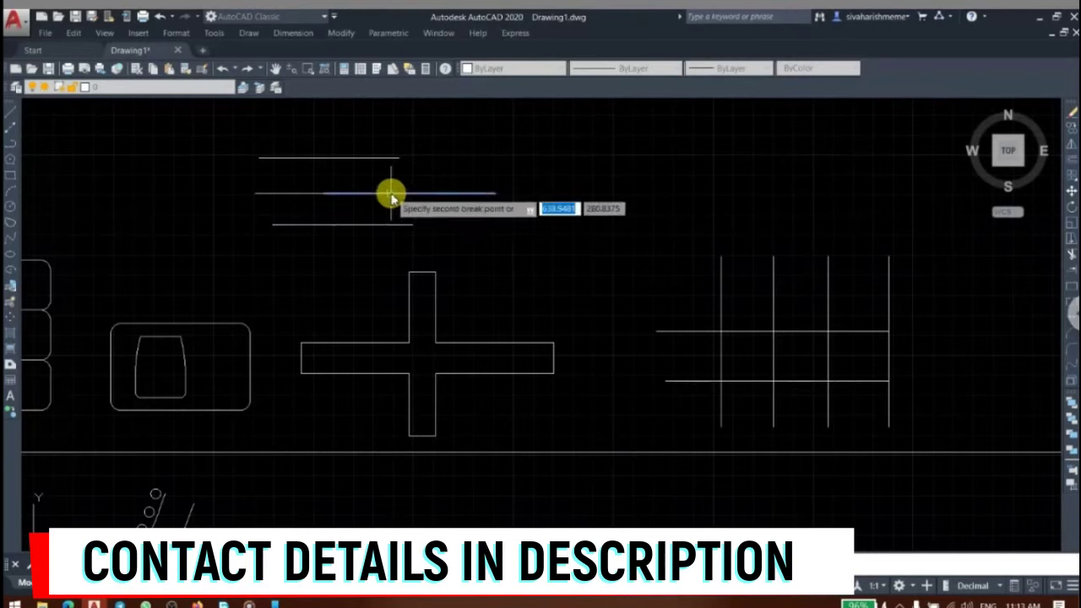
pyautogui.click(430, 195)
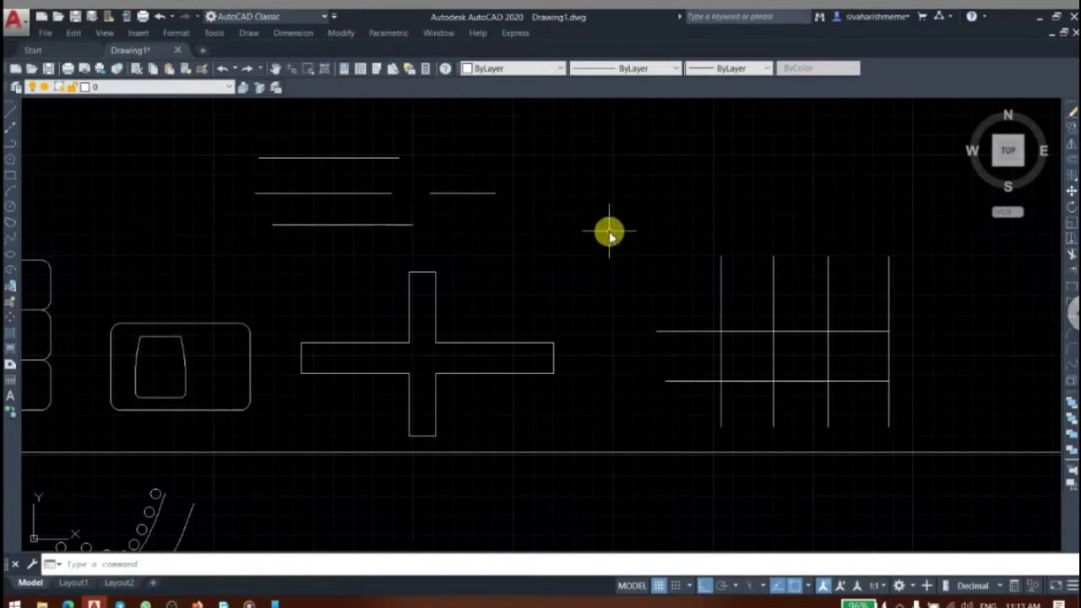
# - Join the two middle-line pieces with JOIN and check it is one object
pyautogui.write('j')
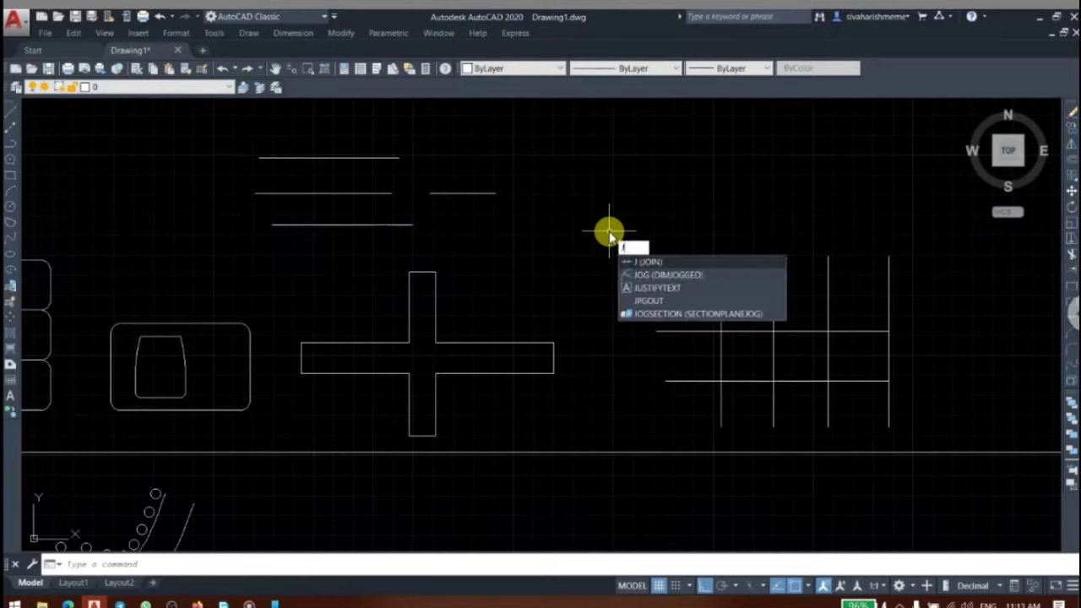
pyautogui.press('Return')
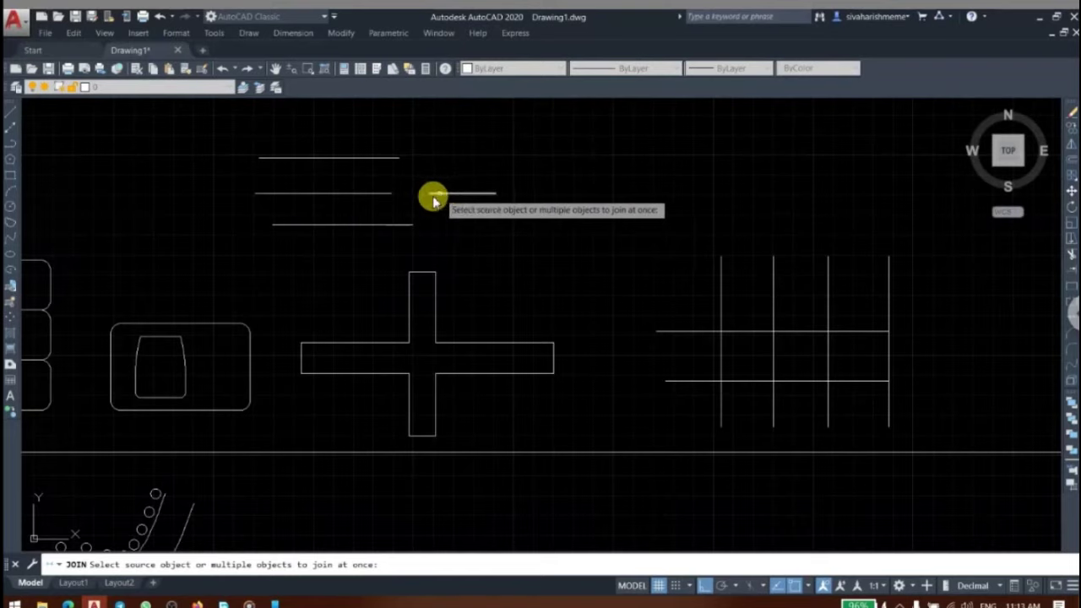
pyautogui.click(431, 195)
pyautogui.click(378, 195)
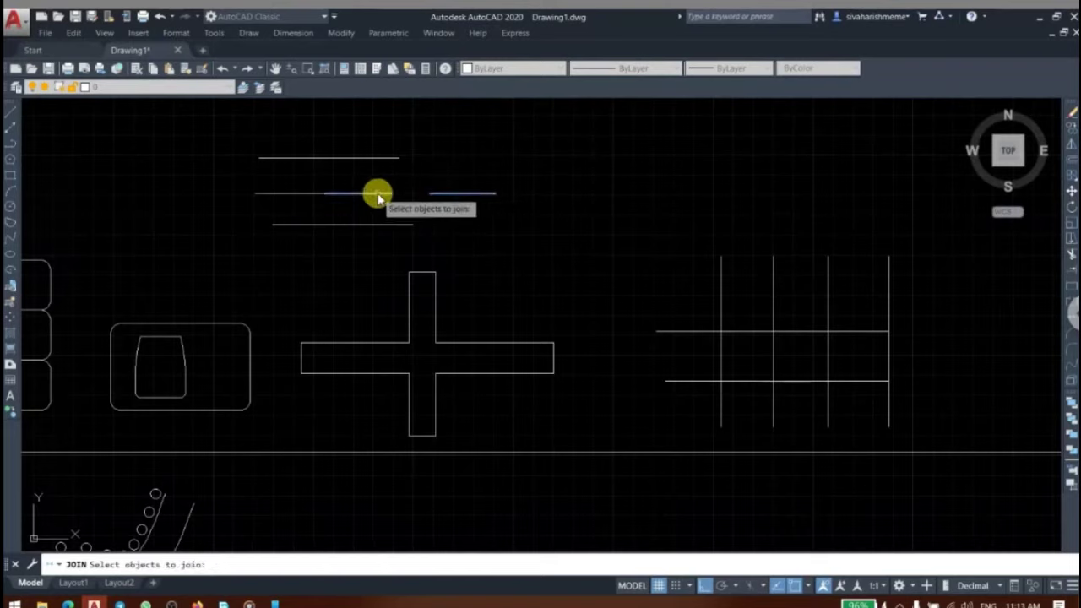
pyautogui.press('Return')
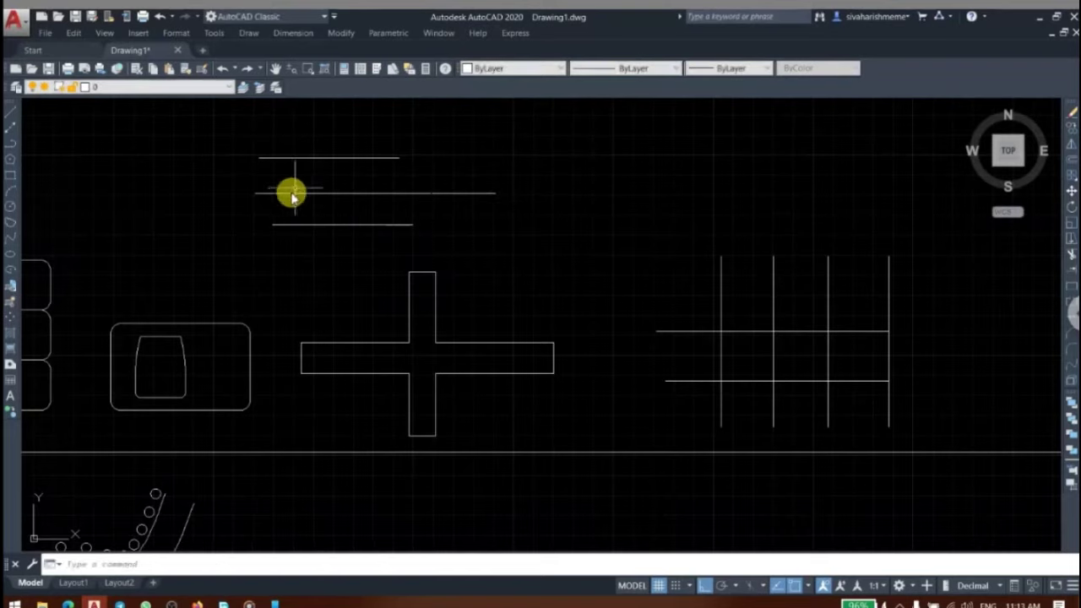
pyautogui.click(291, 194)
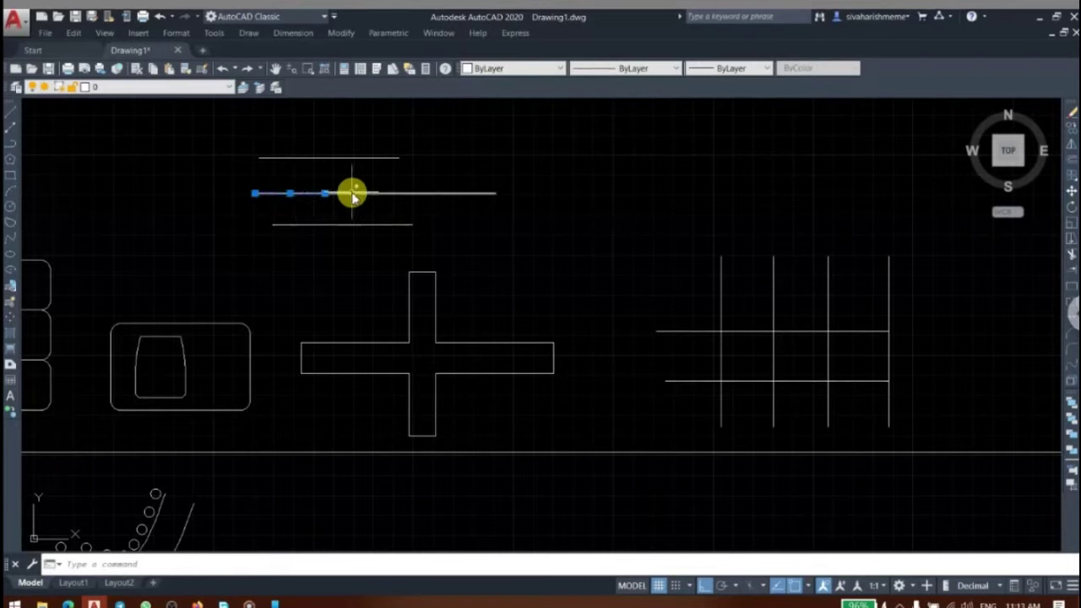
pyautogui.press('Escape')
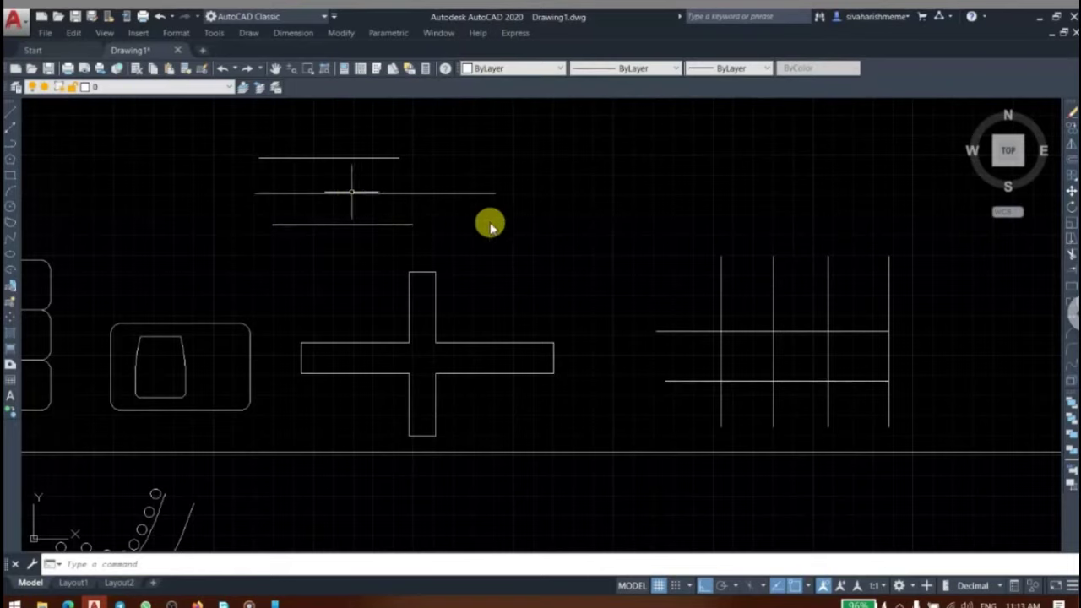
# - Run JOIN again on the middle line and confirm it is a single line
pyautogui.write('j')
pyautogui.press('Return')
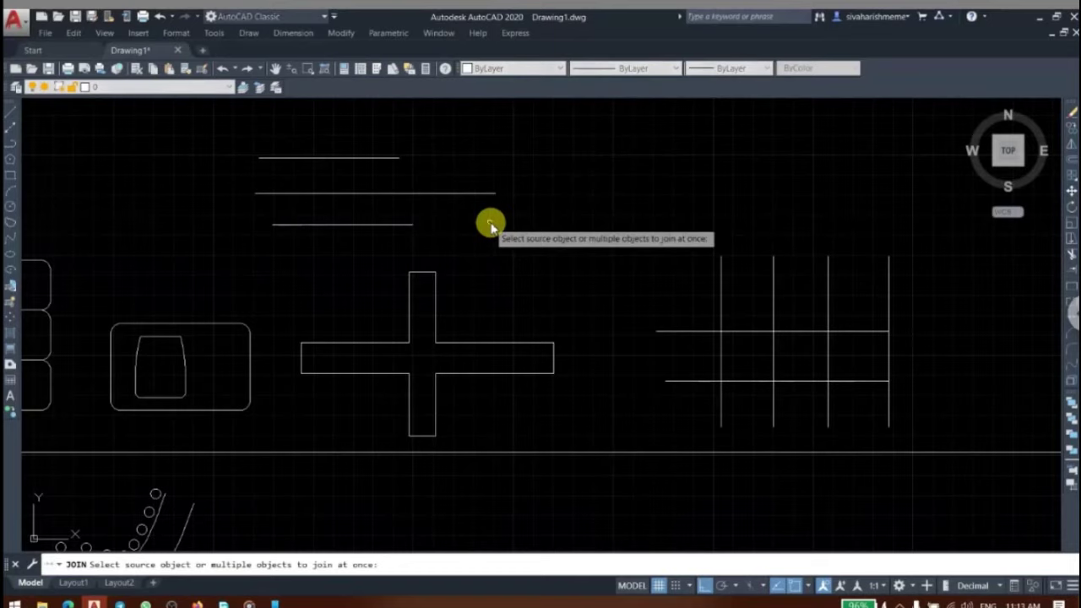
pyautogui.click(321, 193)
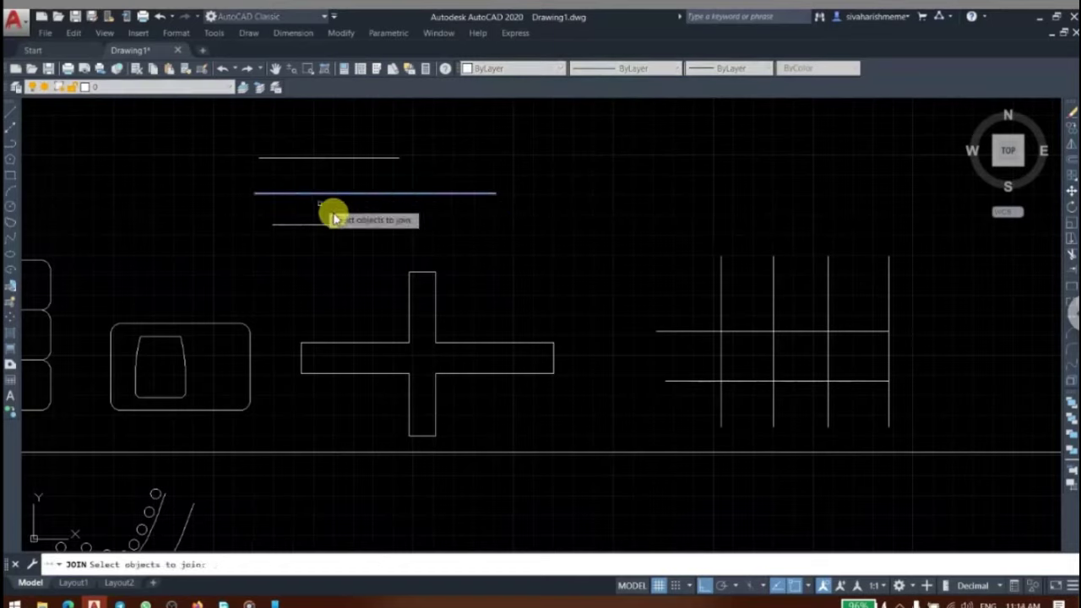
pyautogui.press('Escape')
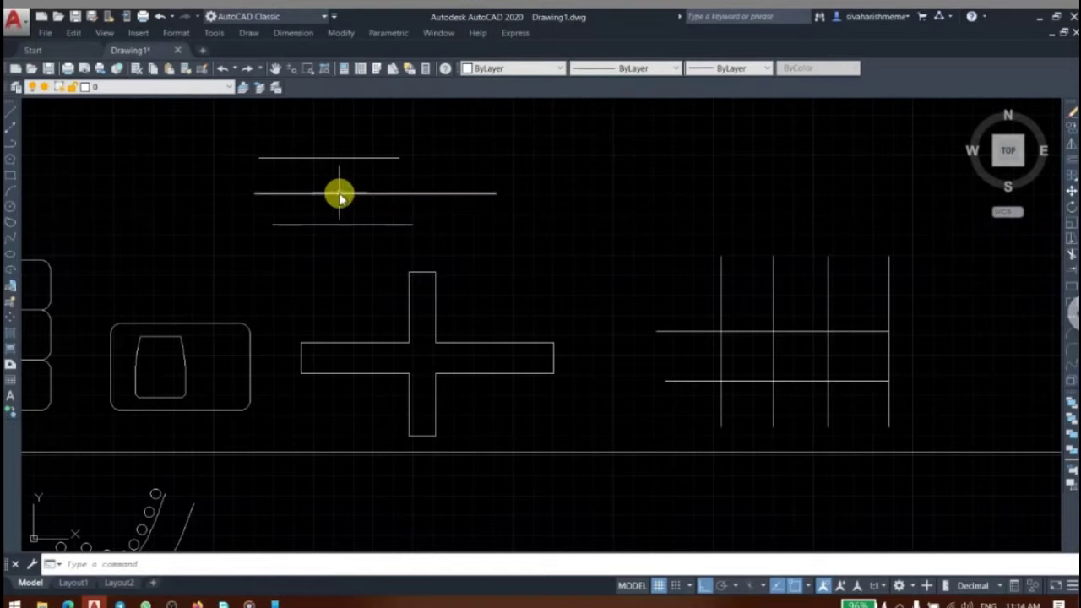
pyautogui.click(340, 193)
pyautogui.press('Escape')
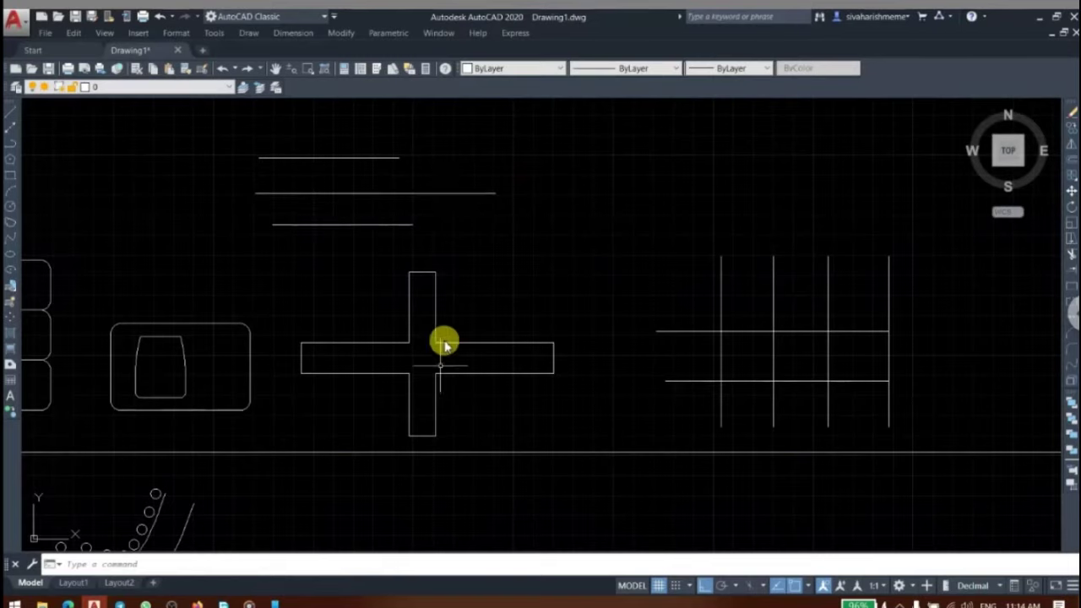
# - Draw a short horizontal segment and a short vertical segment right of the cross
pyautogui.click(11, 109)
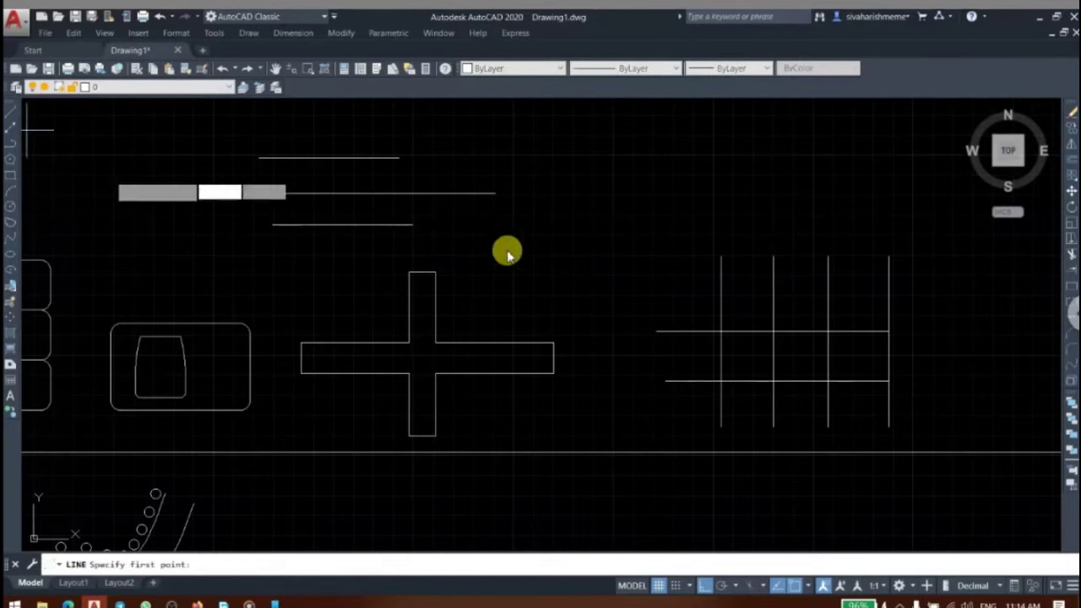
pyautogui.click(528, 245)
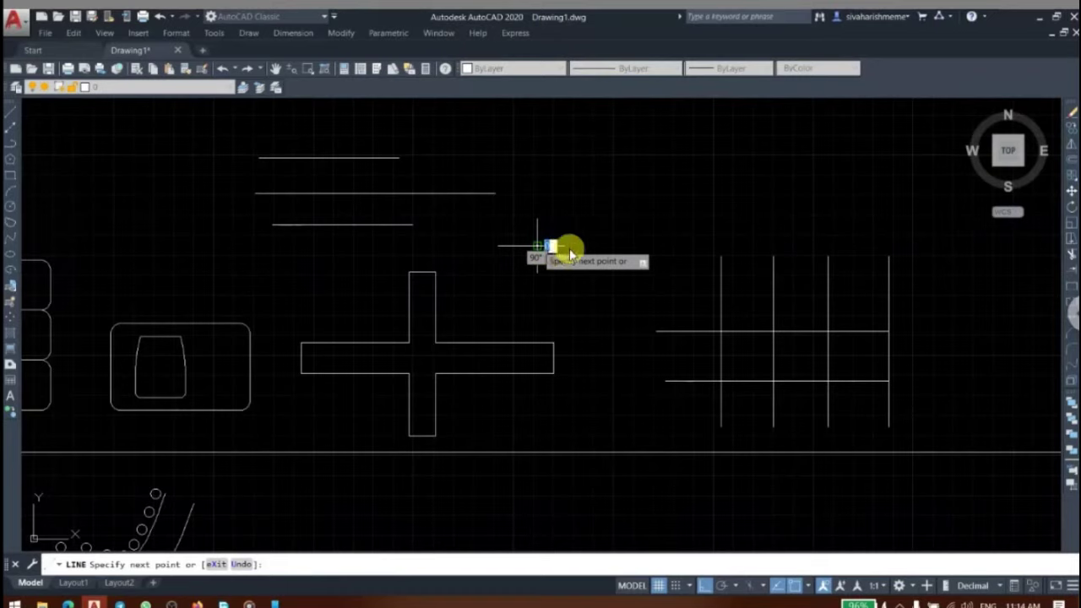
pyautogui.click(537, 245)
pyautogui.press('Return')
pyautogui.press('Return')
pyautogui.click(574, 283)
pyautogui.click(574, 313)
pyautogui.press('Return')
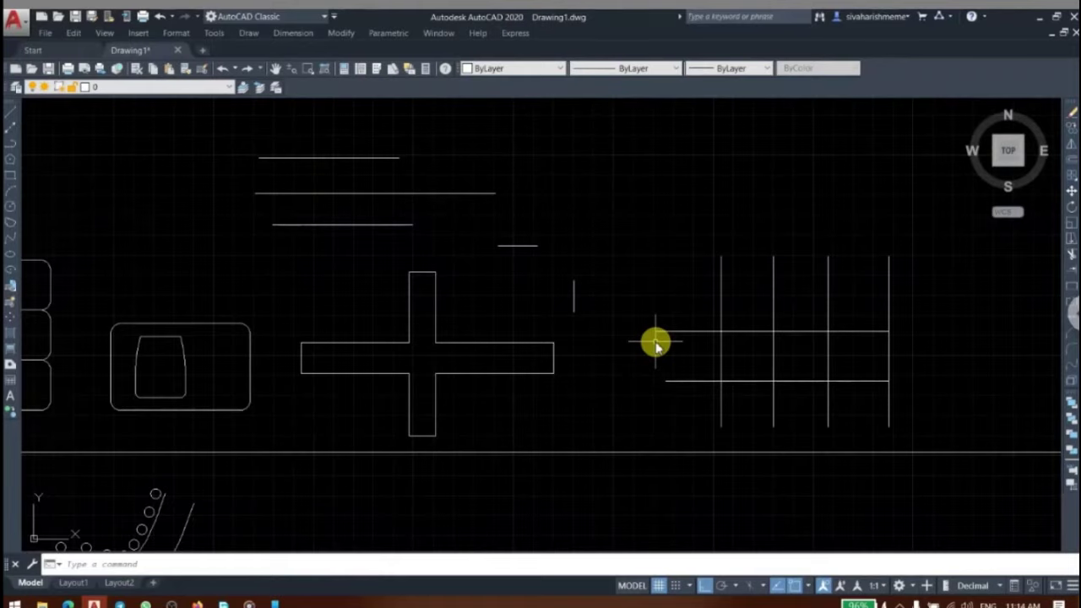
pyautogui.press('Return')
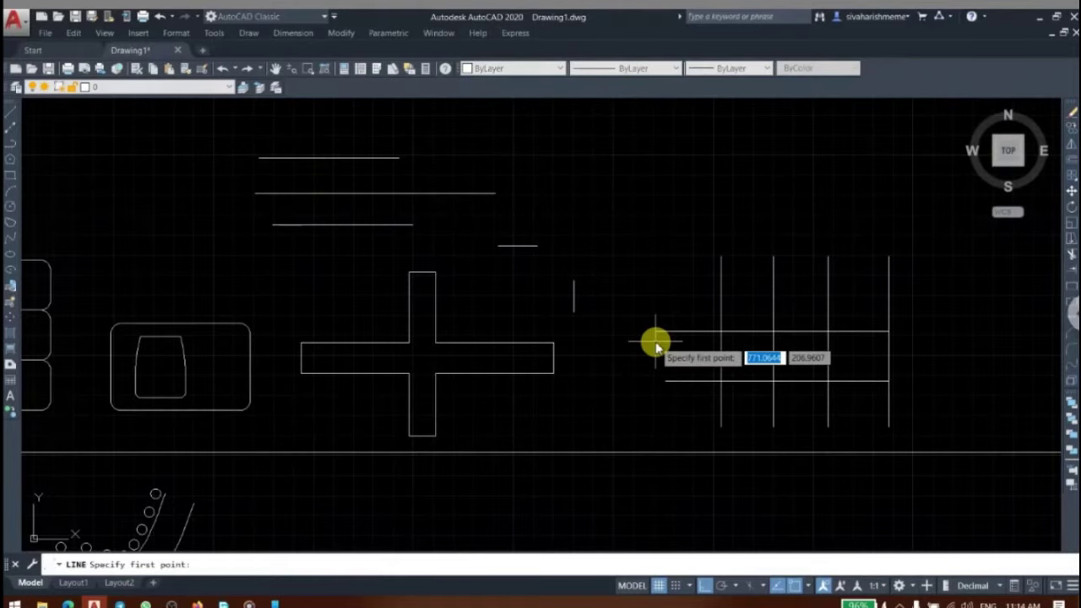
# - Zoom in and draw a longer horizontal line across the vertical segments
pyautogui.scroll(2, 620, 282)
pyautogui.scroll(4, 589, 240)
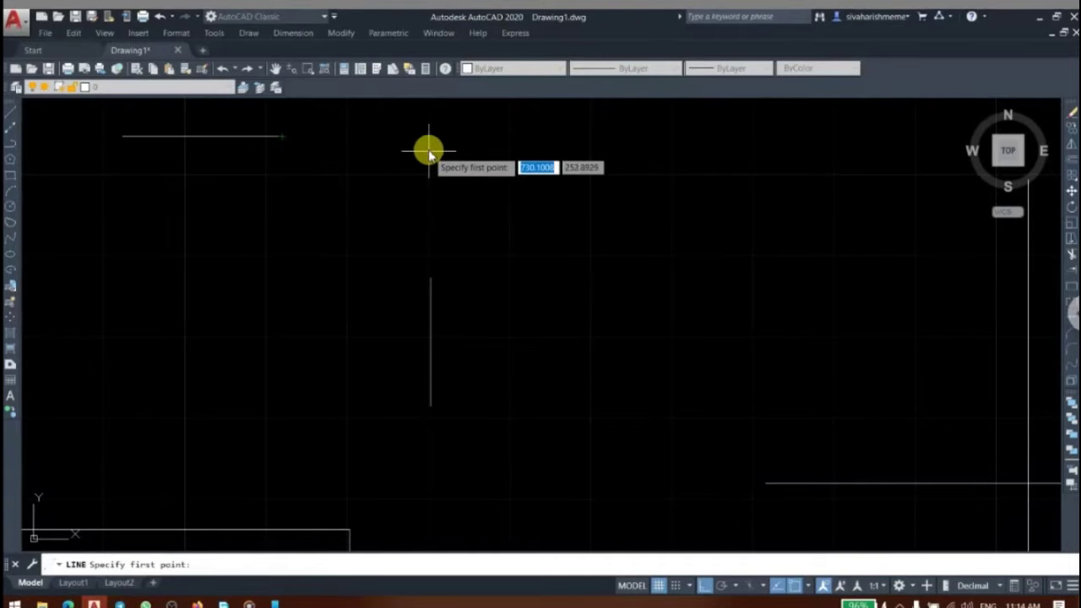
pyautogui.click(429, 149)
pyautogui.click(662, 147)
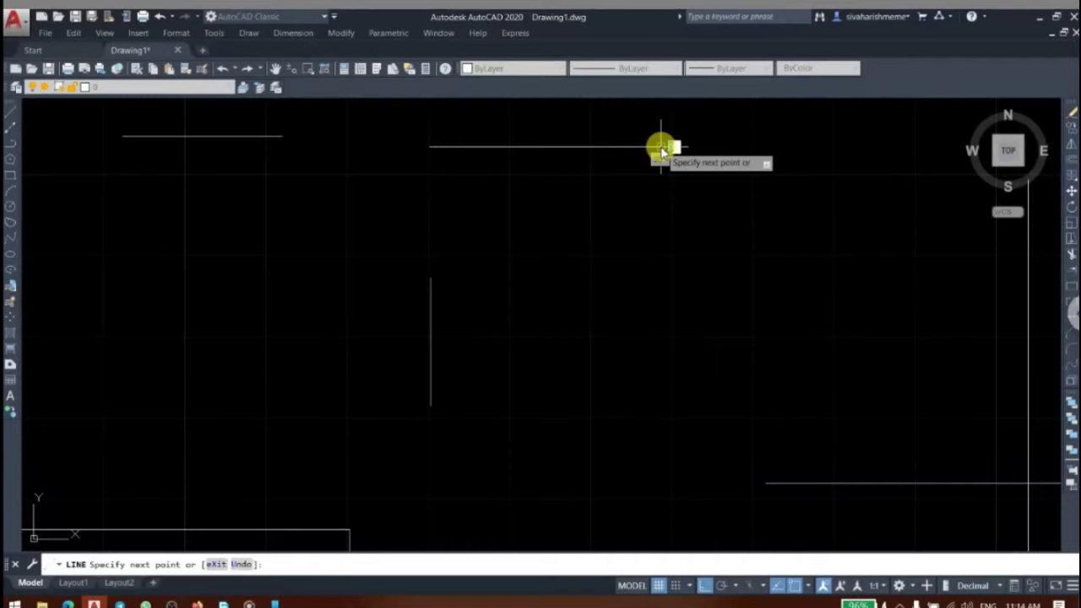
pyautogui.press('Return')
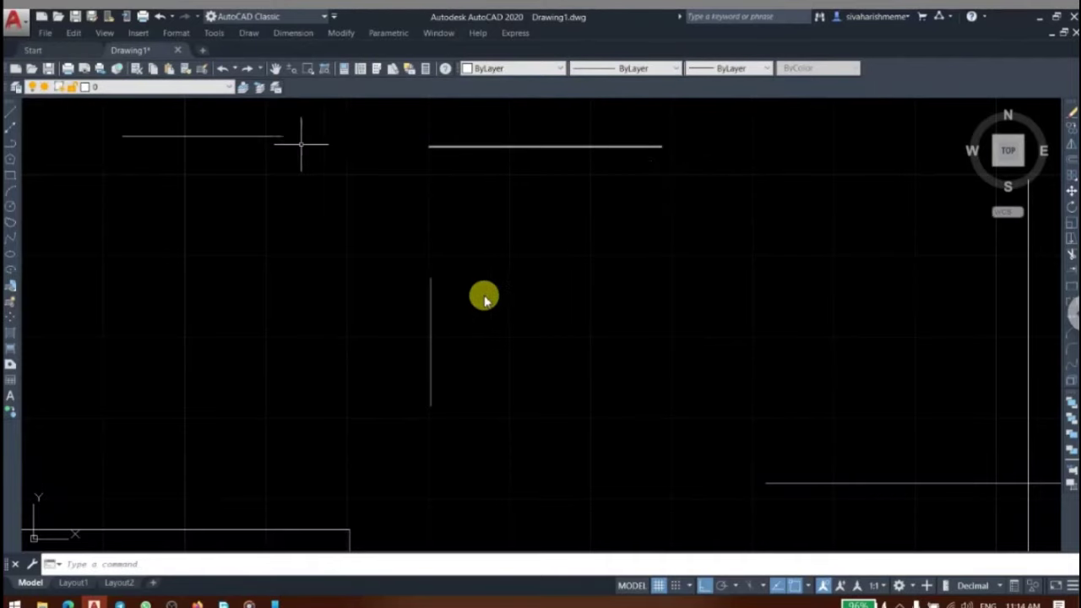
pyautogui.scroll(-2, 477, 303)
pyautogui.scroll(-2, 477, 303)
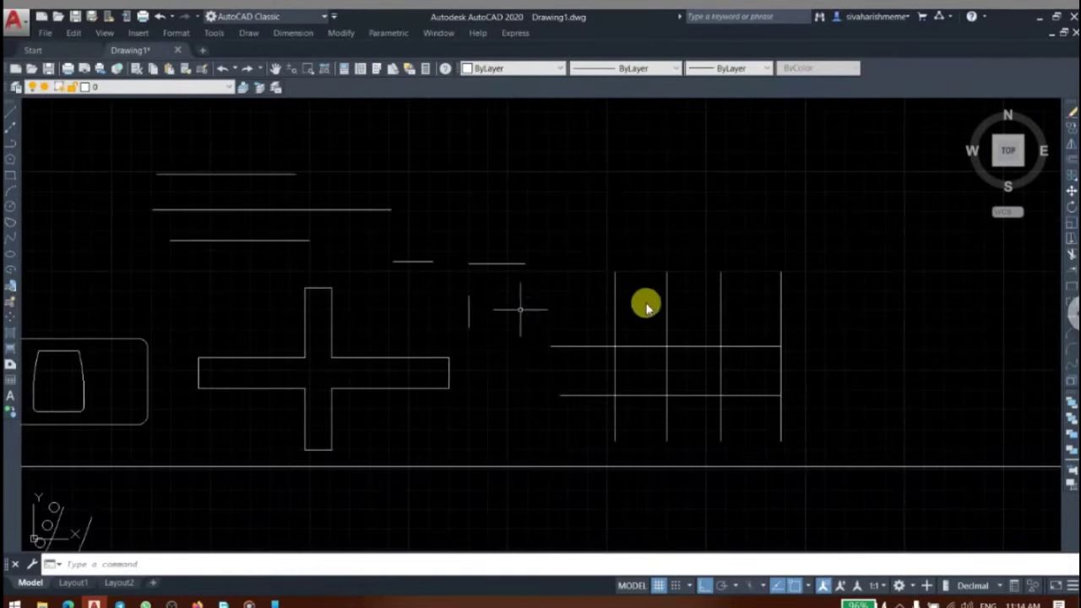
pyautogui.scroll(2, 531, 309)
pyautogui.write('ch')
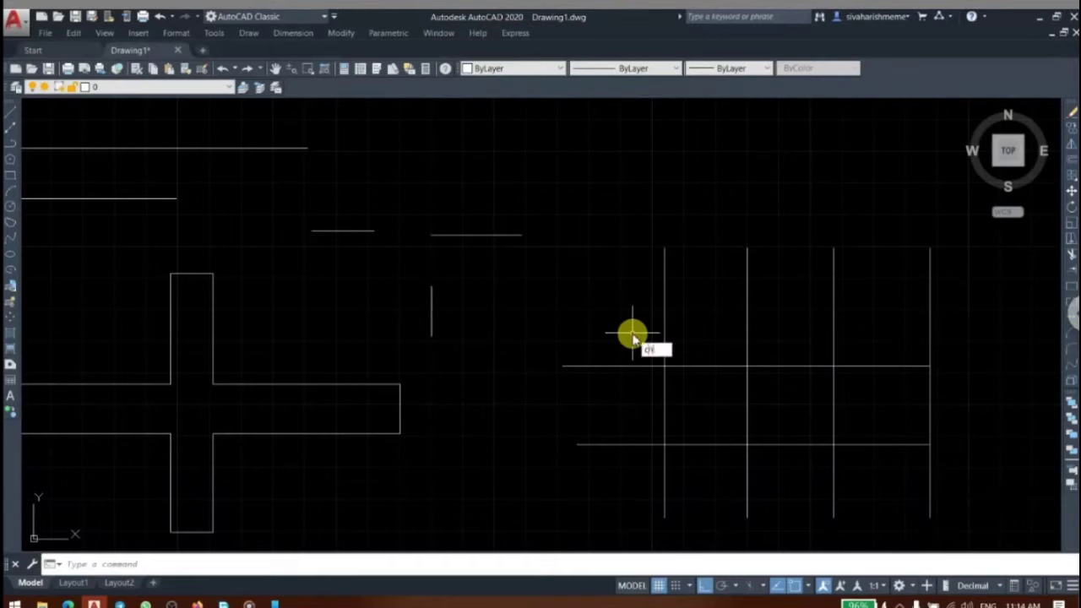
pyautogui.write('a')
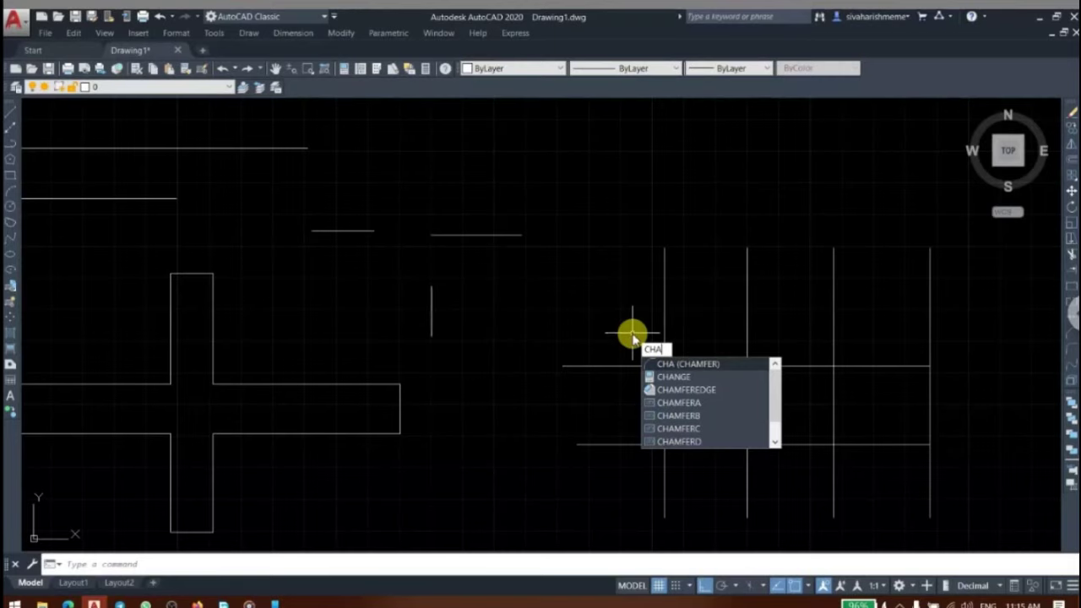
# - Chamfer the cross's upper-right inner corner with distances 10 and 10
pyautogui.press('Return')
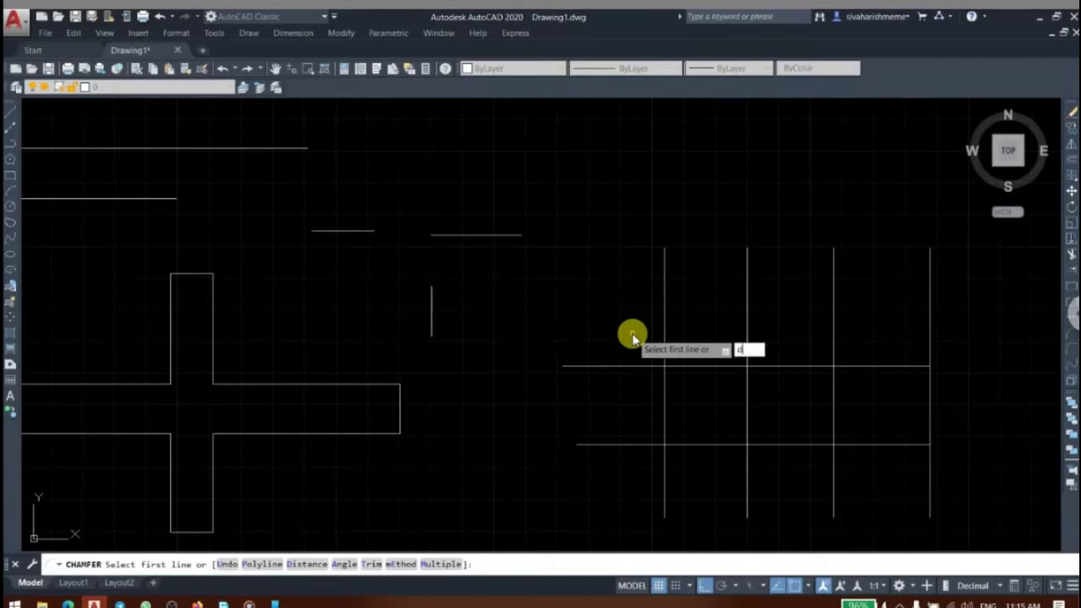
pyautogui.write('d')
pyautogui.press('Return')
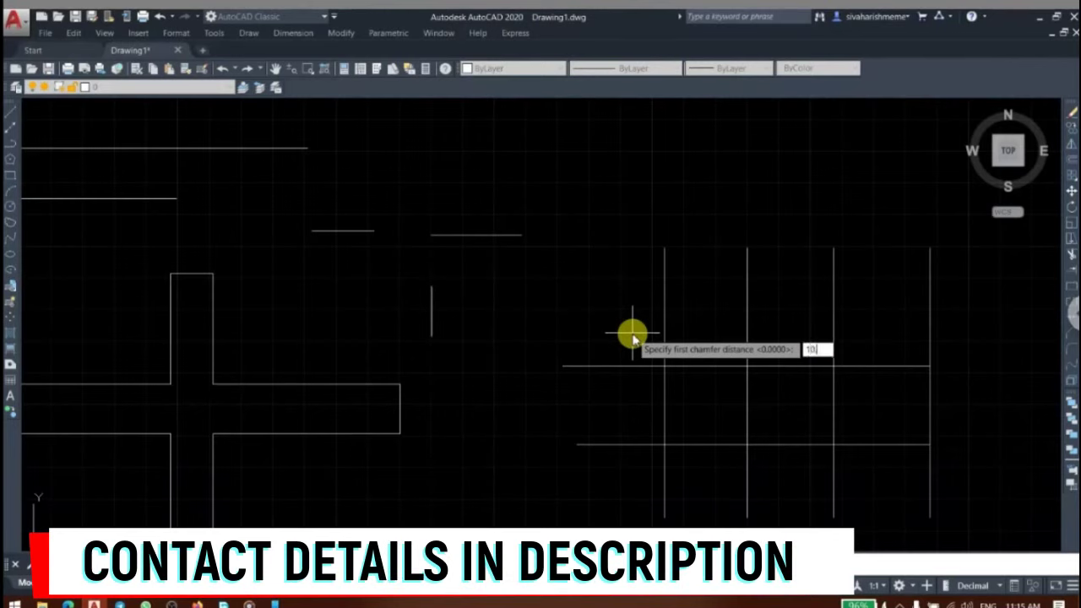
pyautogui.press('Return')
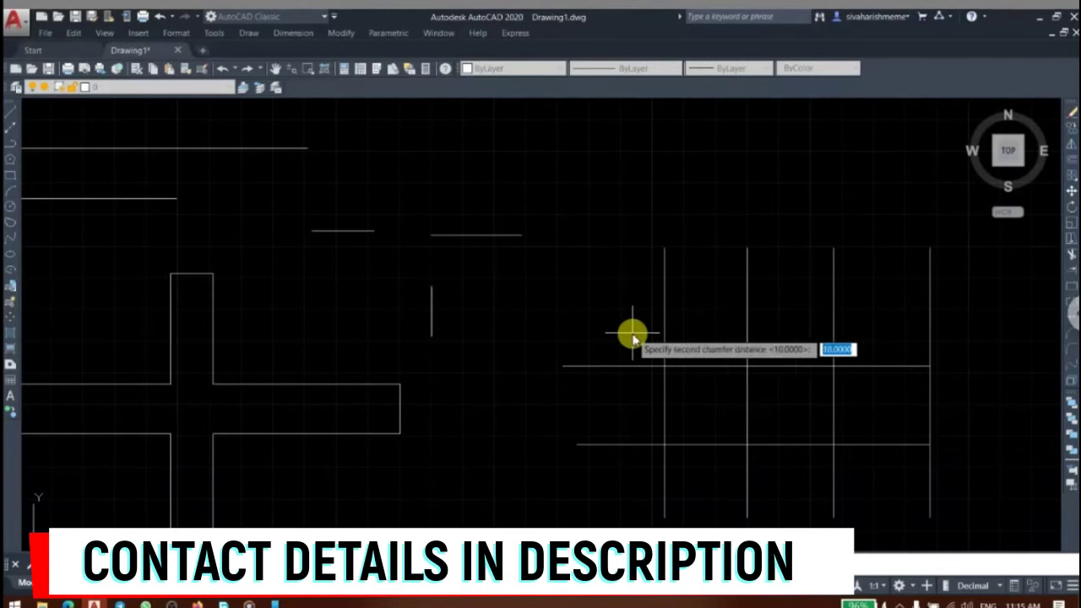
pyautogui.write('10')
pyautogui.press('Return')
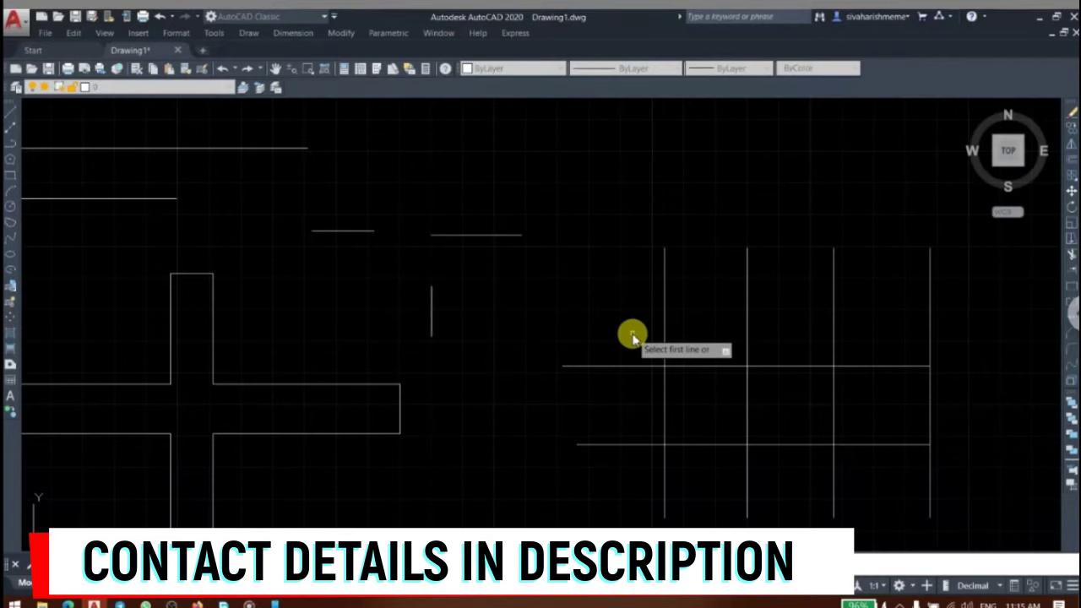
pyautogui.click(213, 355)
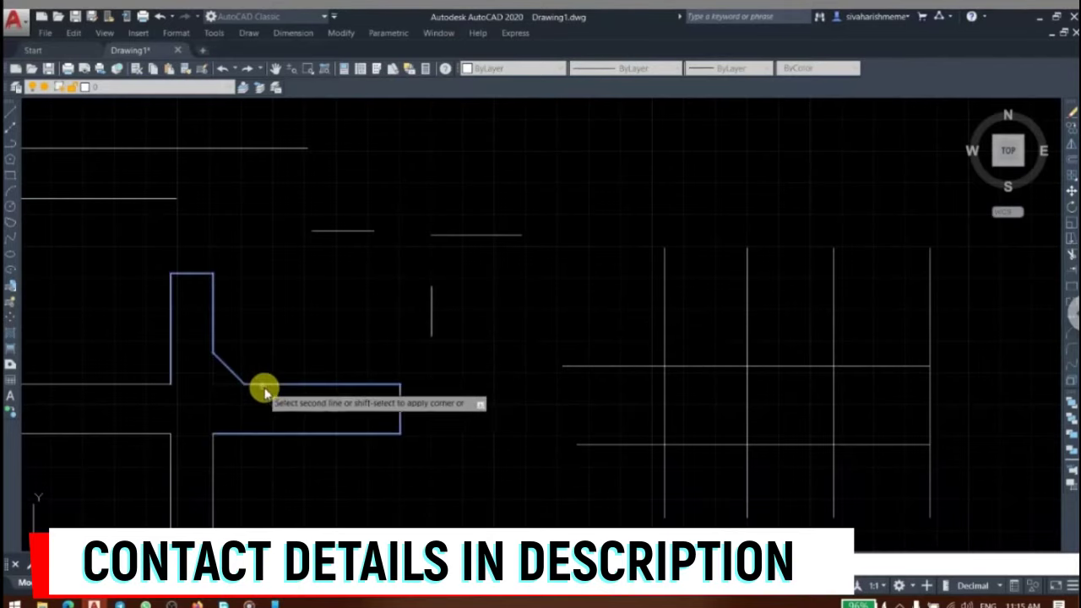
pyautogui.click(264, 386)
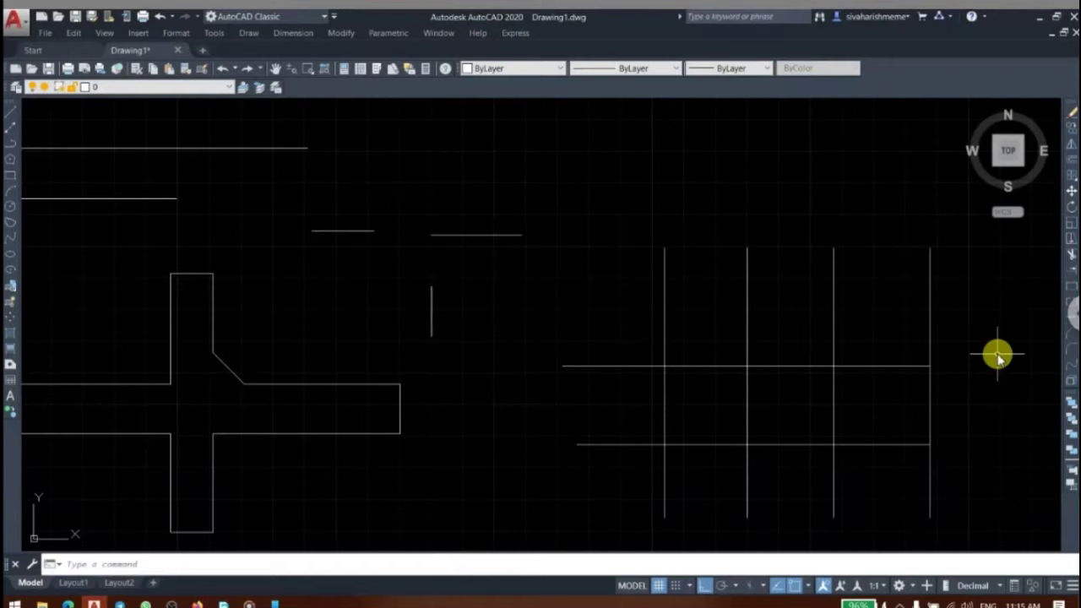
pyautogui.click(1071, 349)
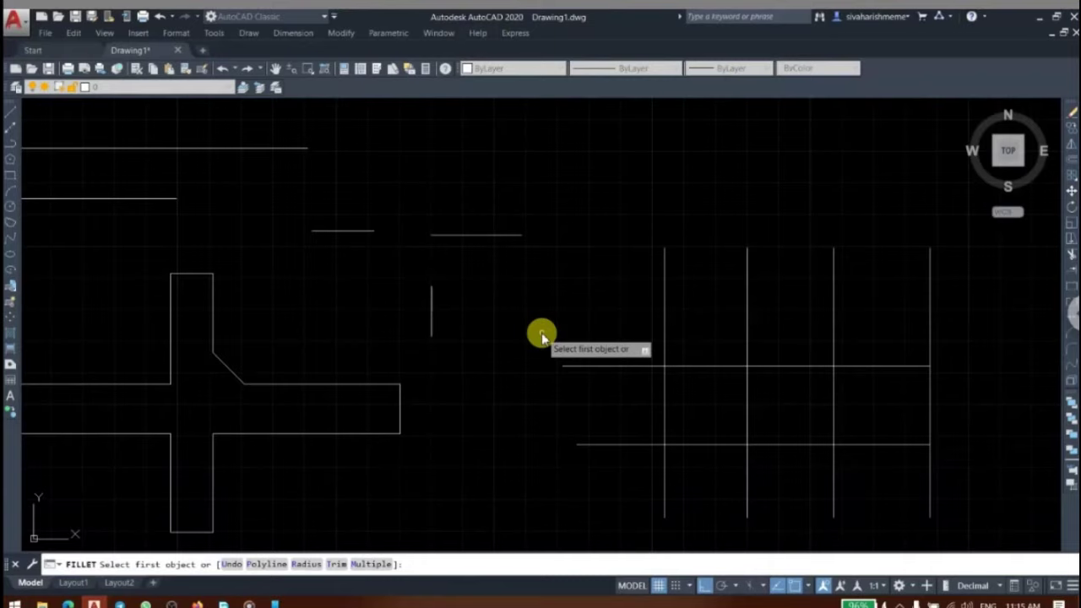
# - Fillet the cross's lower-right inner corner with radius 10
pyautogui.write('r')
pyautogui.press('Return')
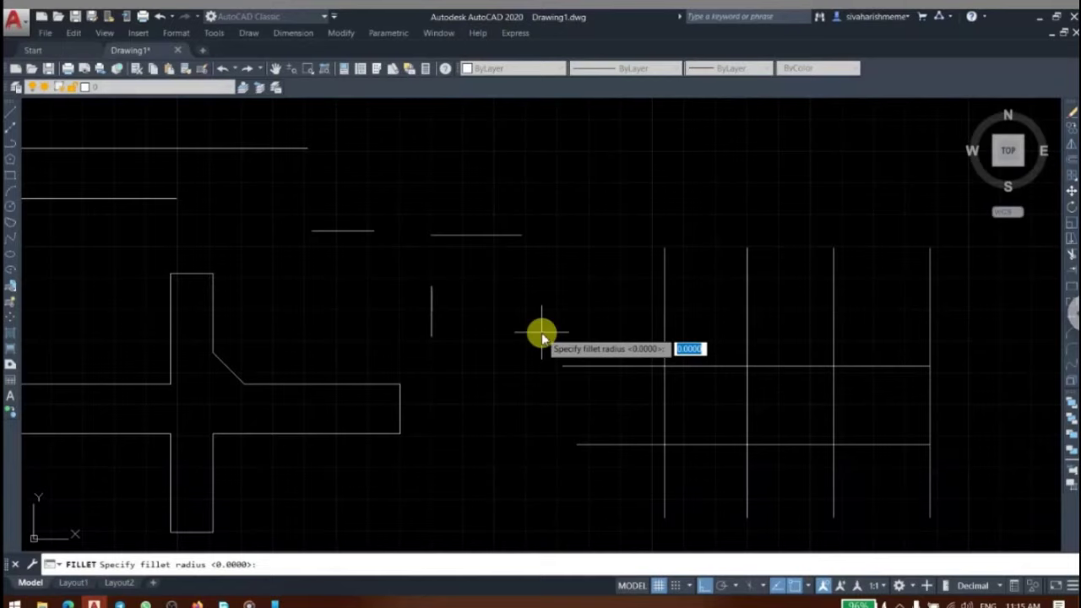
pyautogui.write('10')
pyautogui.press('Return')
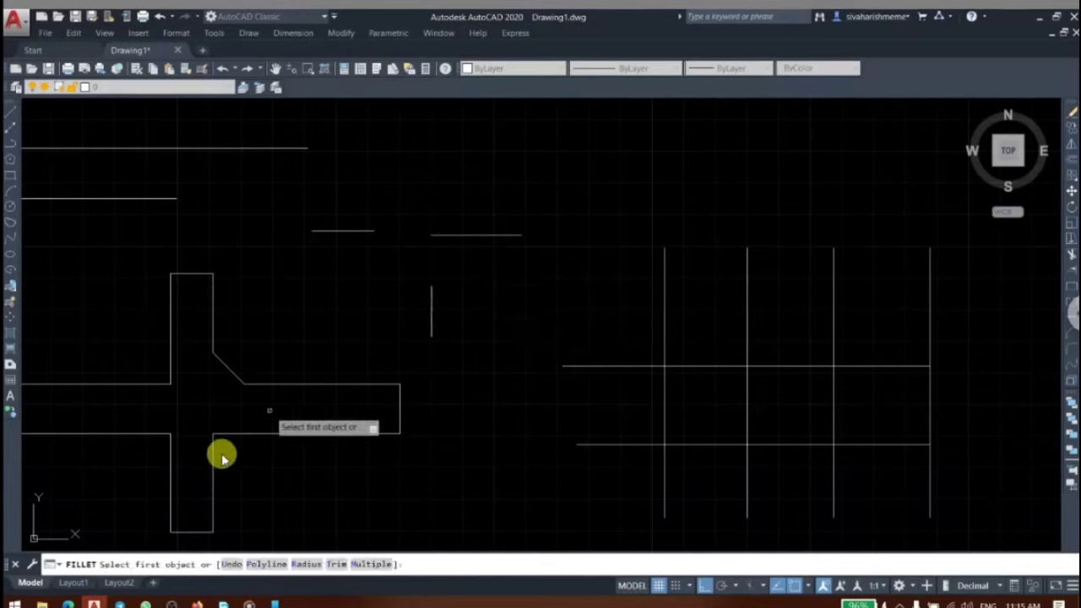
pyautogui.click(213, 465)
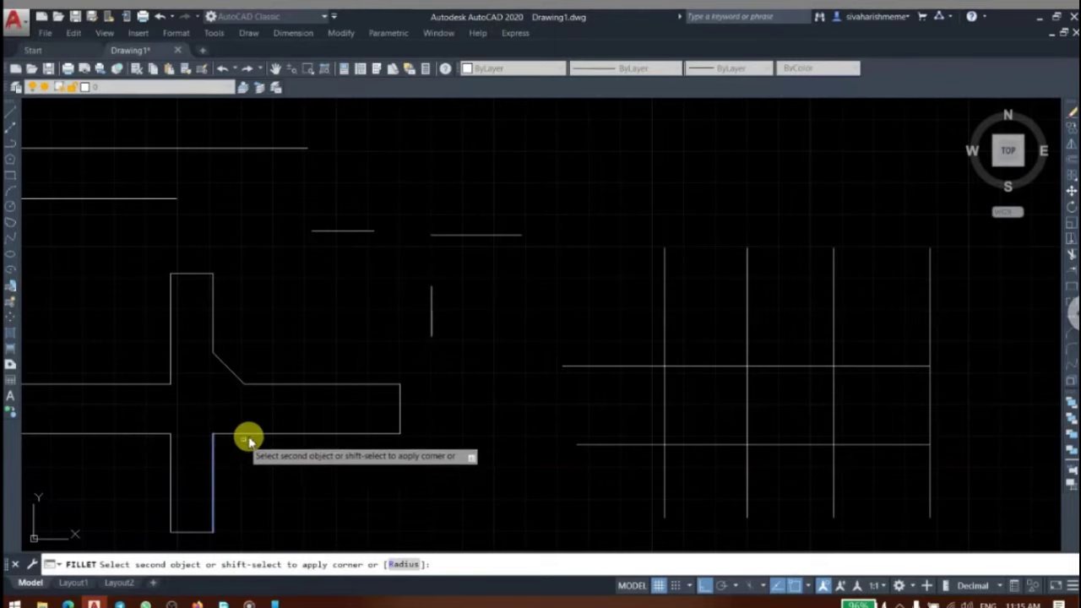
pyautogui.click(250, 435)
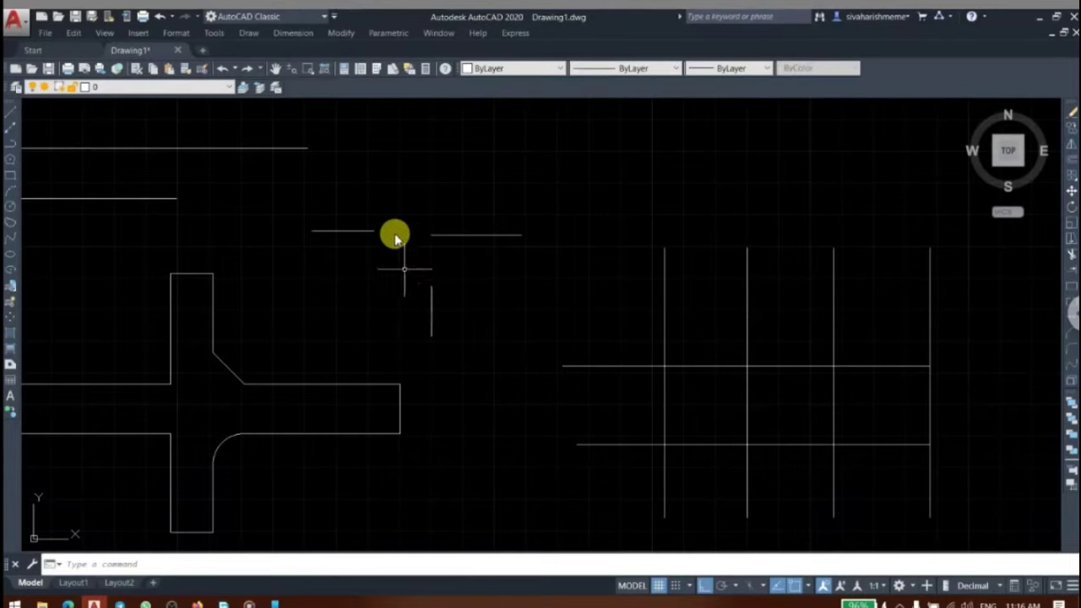
# - Delete the stray short horizontal line, then try and undo a rounded fillet on the L-shaped lines
pyautogui.click(469, 234)
pyautogui.press('Delete')
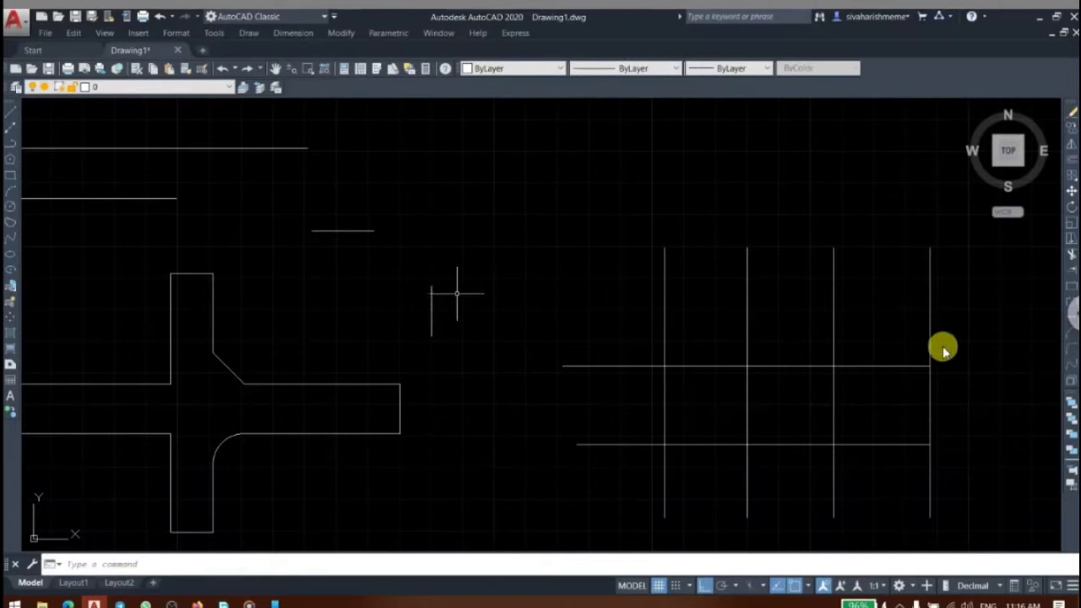
pyautogui.write('f')
pyautogui.press('Return')
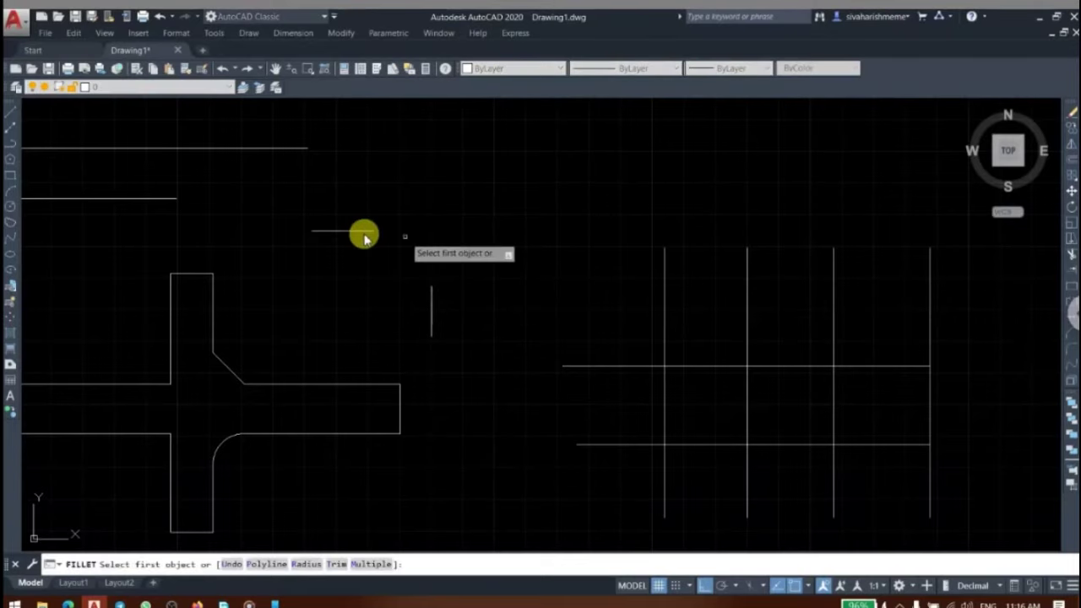
pyautogui.click(364, 230)
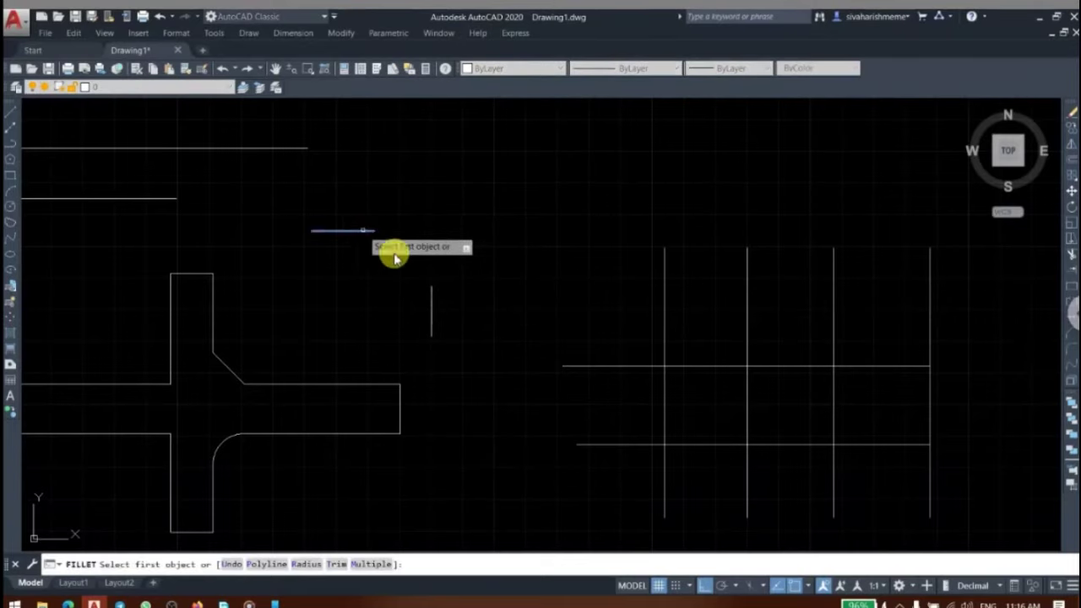
pyautogui.click(430, 311)
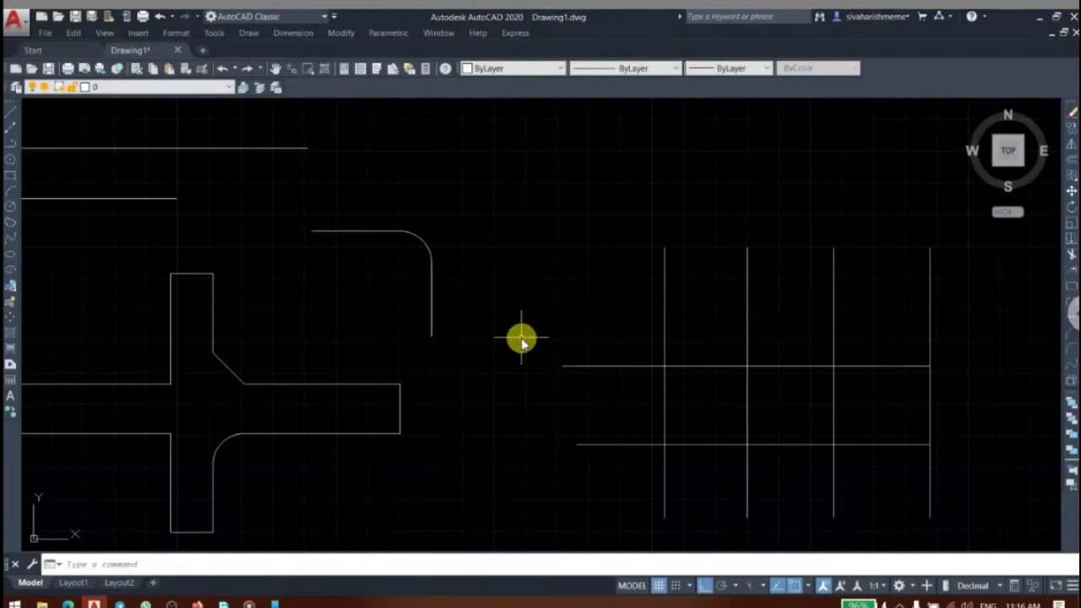
pyautogui.hotkey('ctrl', 'z')
# - Fillet the short horizontal and vertical lines at zero radius into a square corner, then undo it
pyautogui.write('f')
pyautogui.press('Return')
pyautogui.write('r')
pyautogui.press('Return')
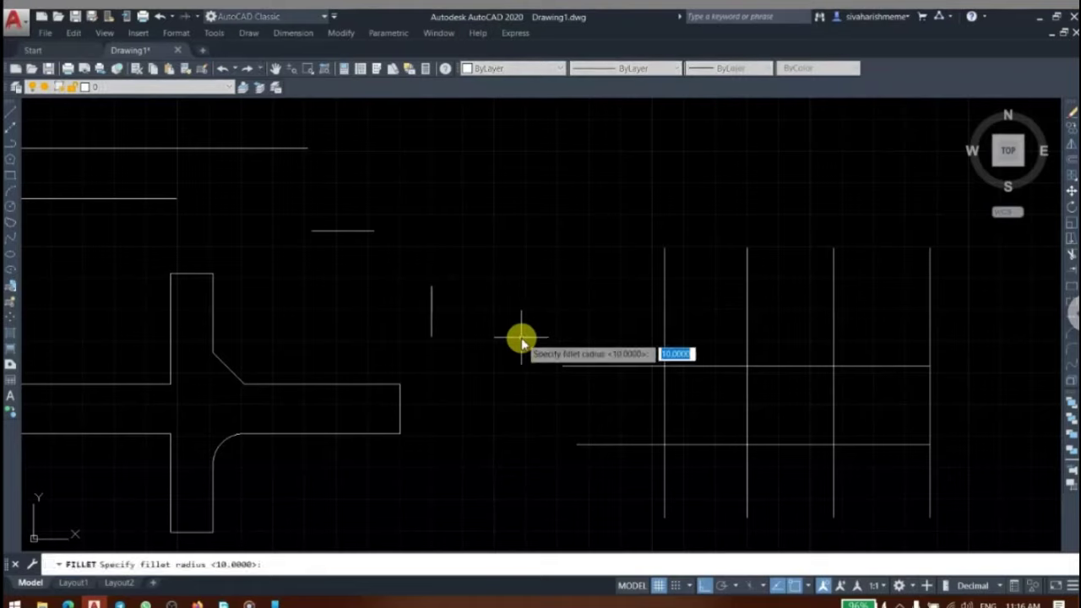
pyautogui.write('0')
pyautogui.press('Return')
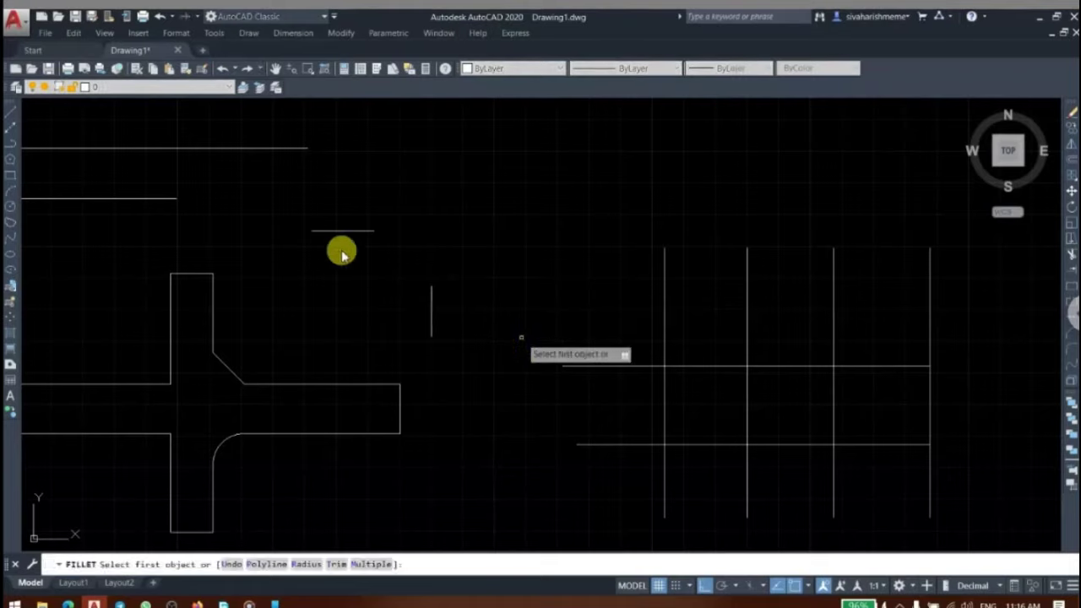
pyautogui.click(352, 232)
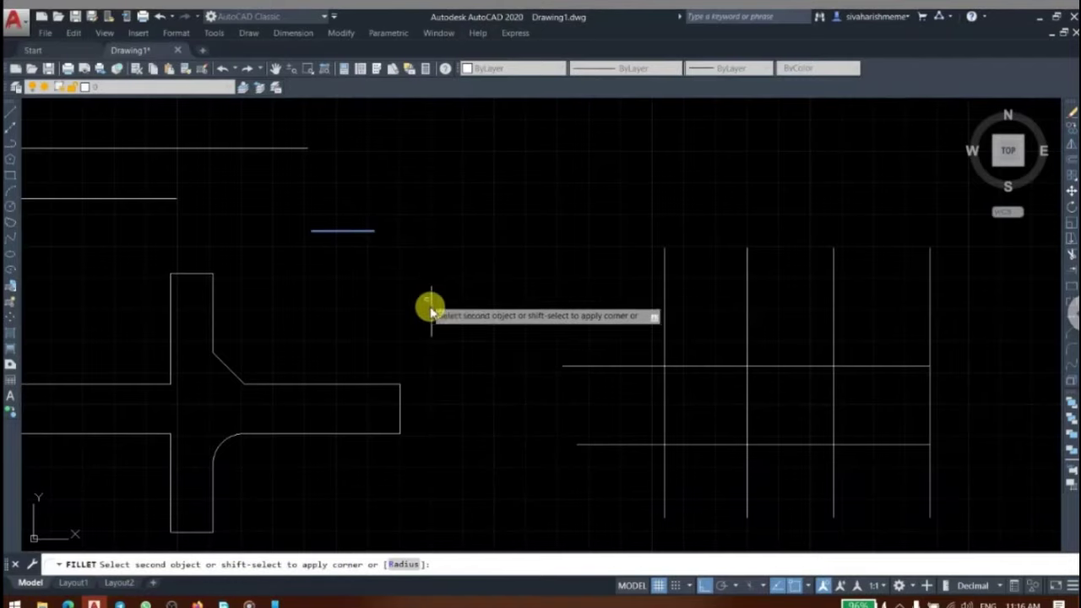
pyautogui.click(430, 310)
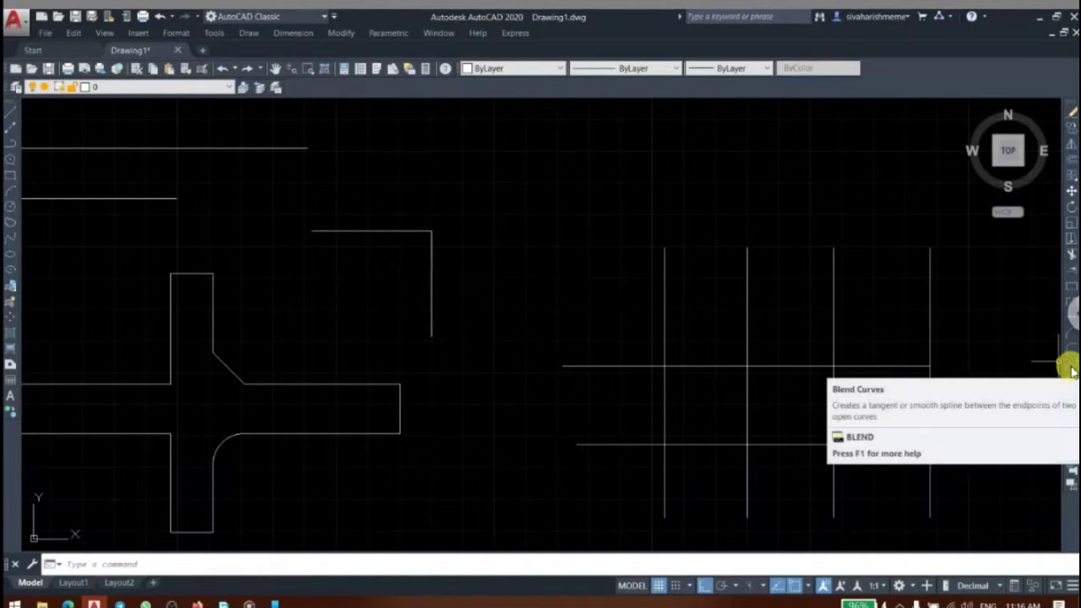
pyautogui.moveTo(1070, 382)
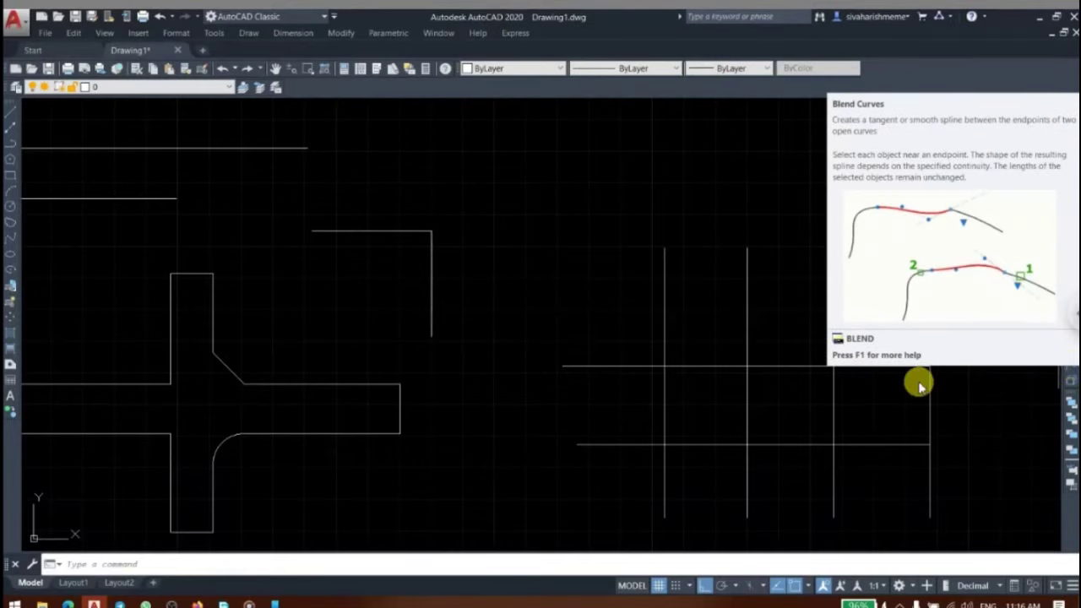
pyautogui.hotkey('ctrl', 'z')
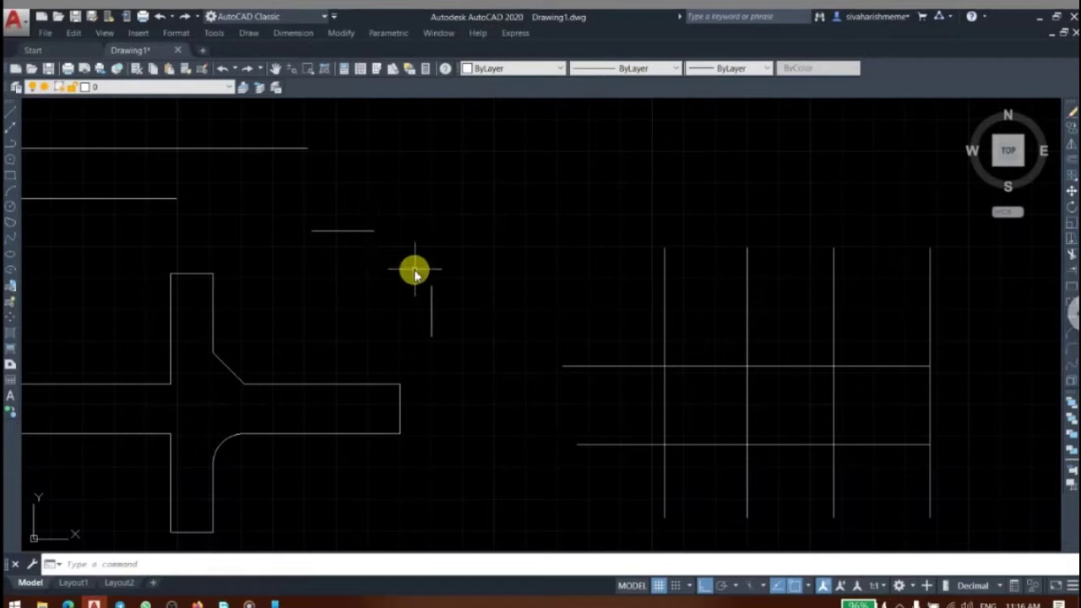
# - Blend the short horizontal line's end into the vertical line with a smooth curve
pyautogui.click(1072, 369)
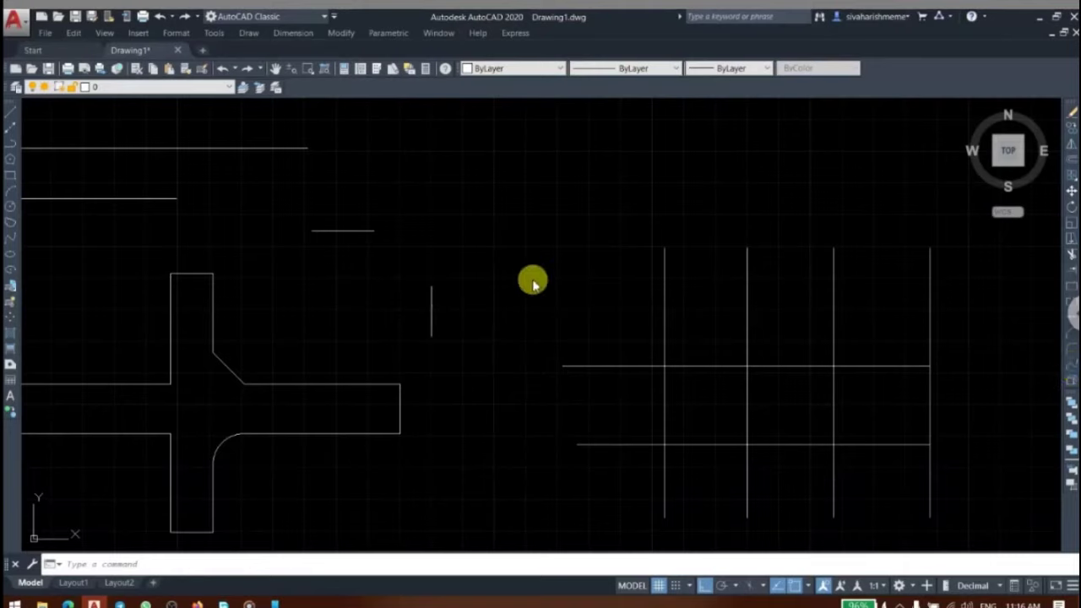
pyautogui.click(363, 230)
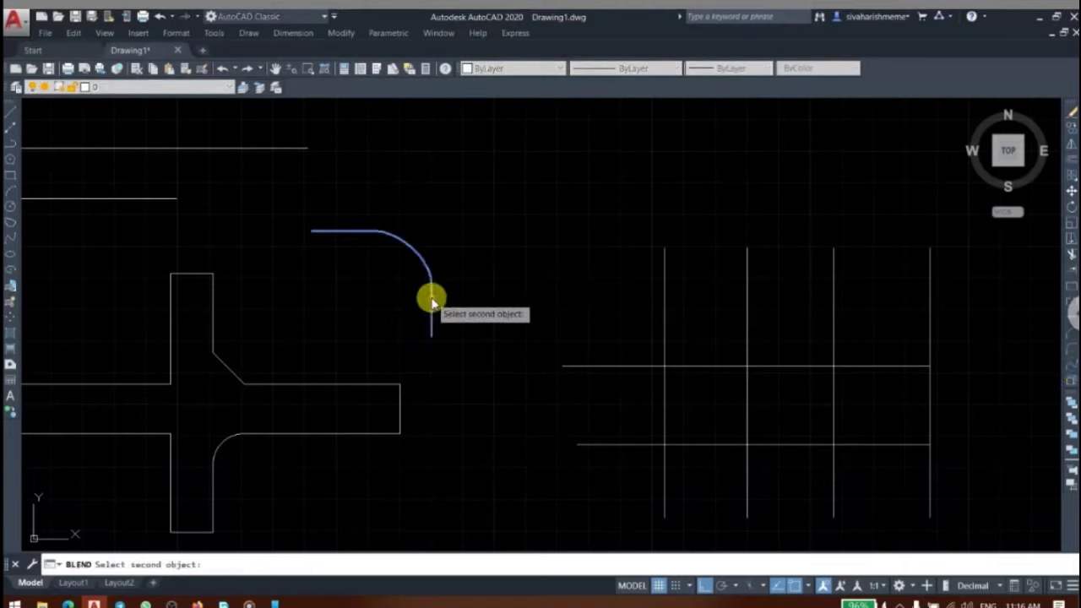
pyautogui.click(432, 300)
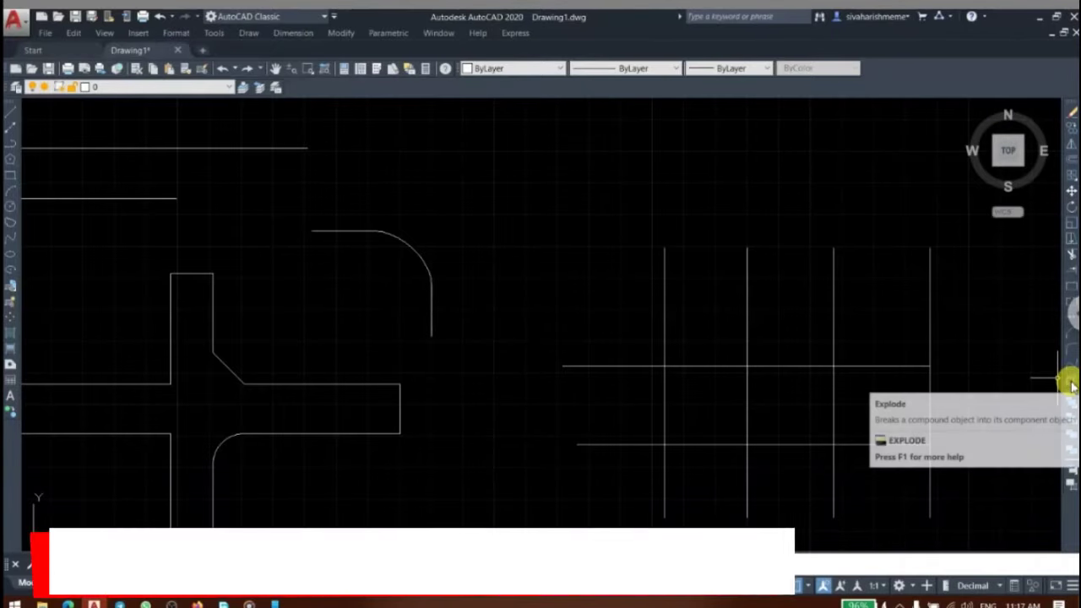
pyautogui.moveTo(1071, 385)
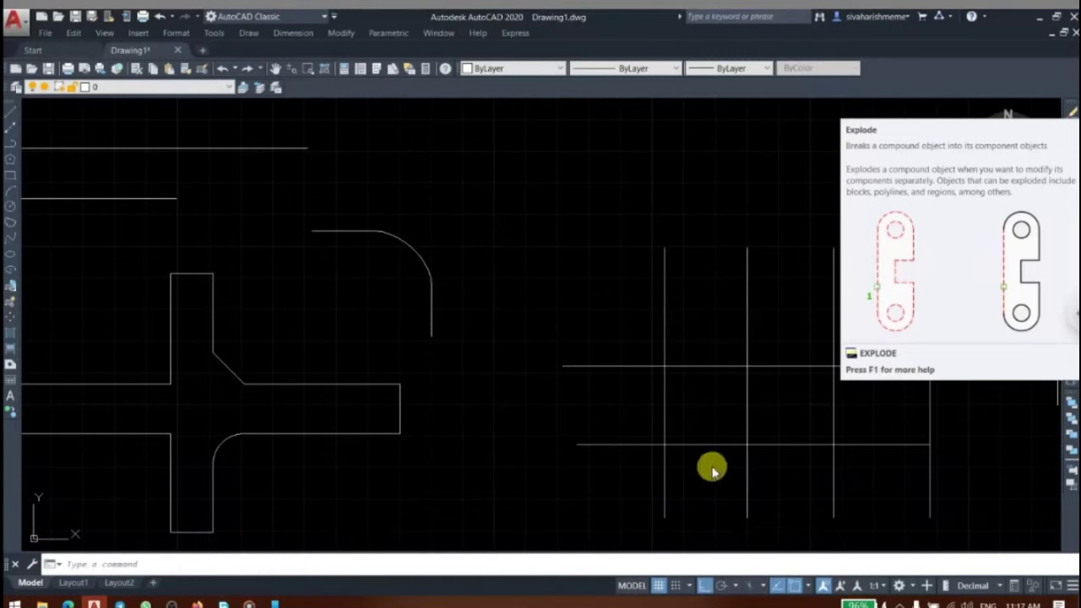
# - Draw a small rectangle above the stack of rounded shapes by picking two corners
pyautogui.scroll(-3, 545, 362)
pyautogui.scroll(-3, 458, 367)
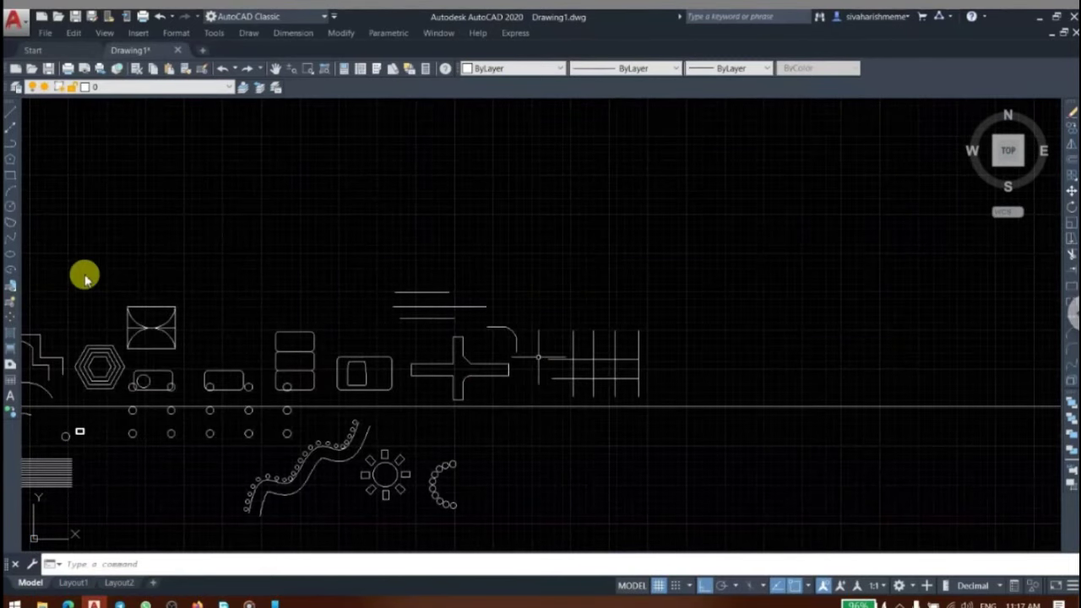
pyautogui.click(10, 176)
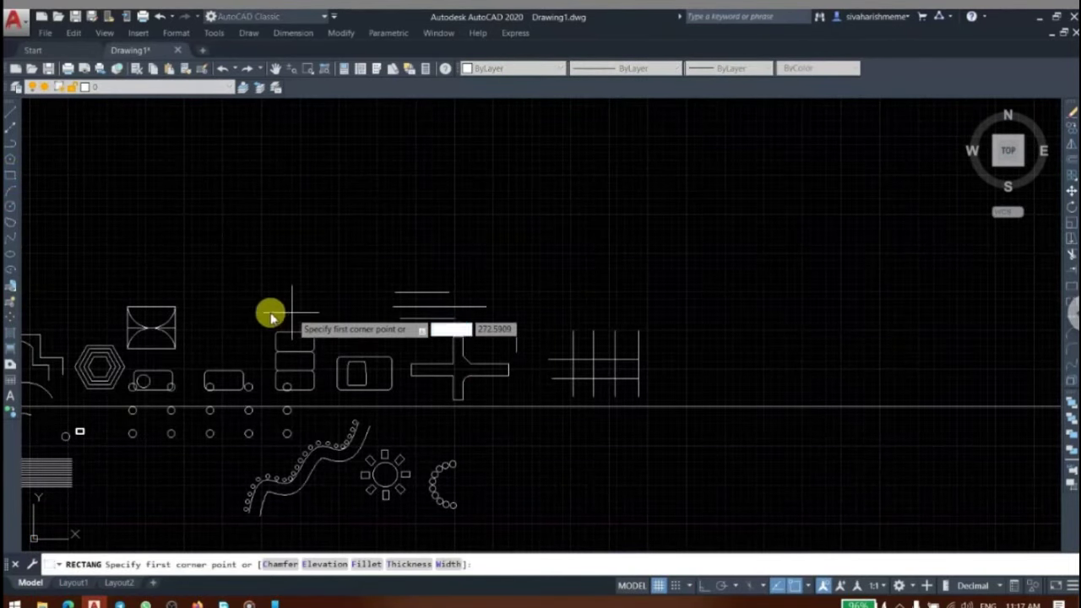
pyautogui.scroll(2, 280, 312)
pyautogui.click(265, 315)
pyautogui.click(321, 276)
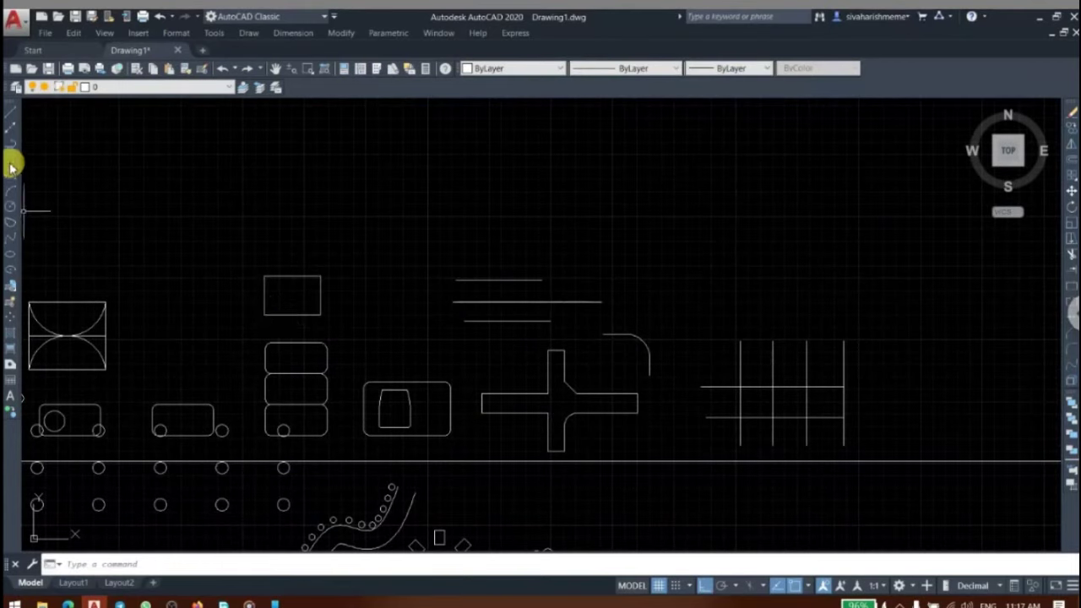
# - Draw a 6-sided inscribed polygon centred left of the rectangle, sized with a picked radius
pyautogui.press('Return')
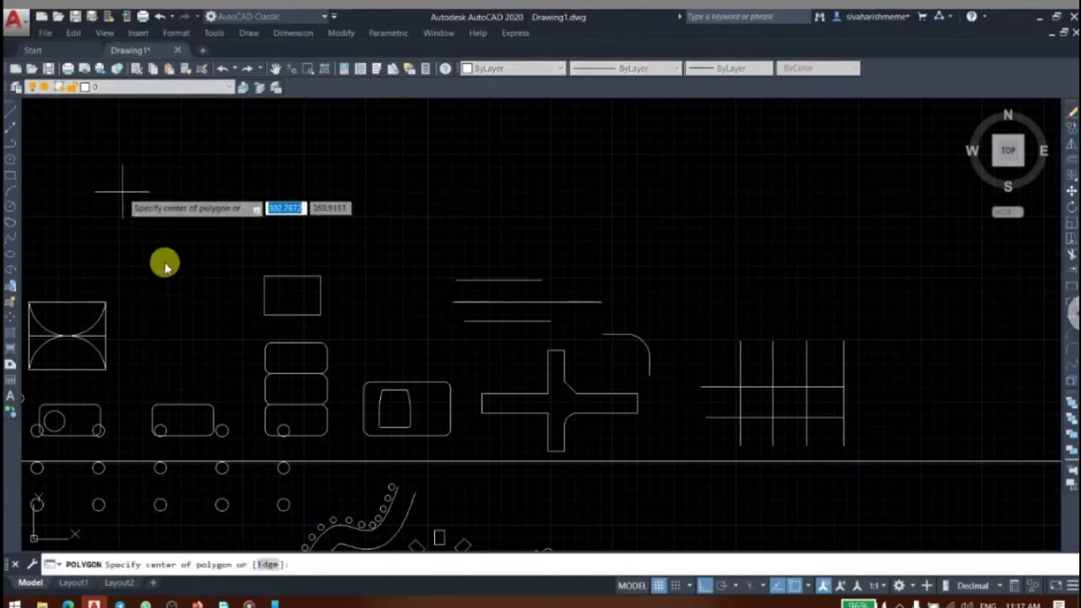
pyautogui.click(173, 286)
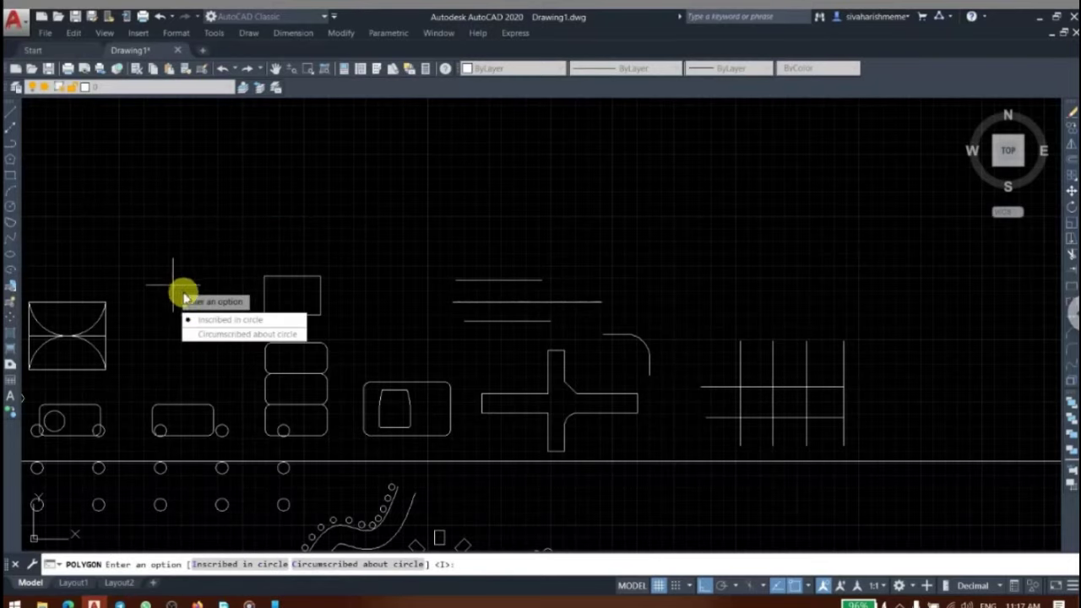
pyautogui.press('Return')
pyautogui.click(209, 359)
# - Window-select the hexagon and then the rectangle to check them, clearing each selection
pyautogui.click(213, 350)
pyautogui.click(201, 326)
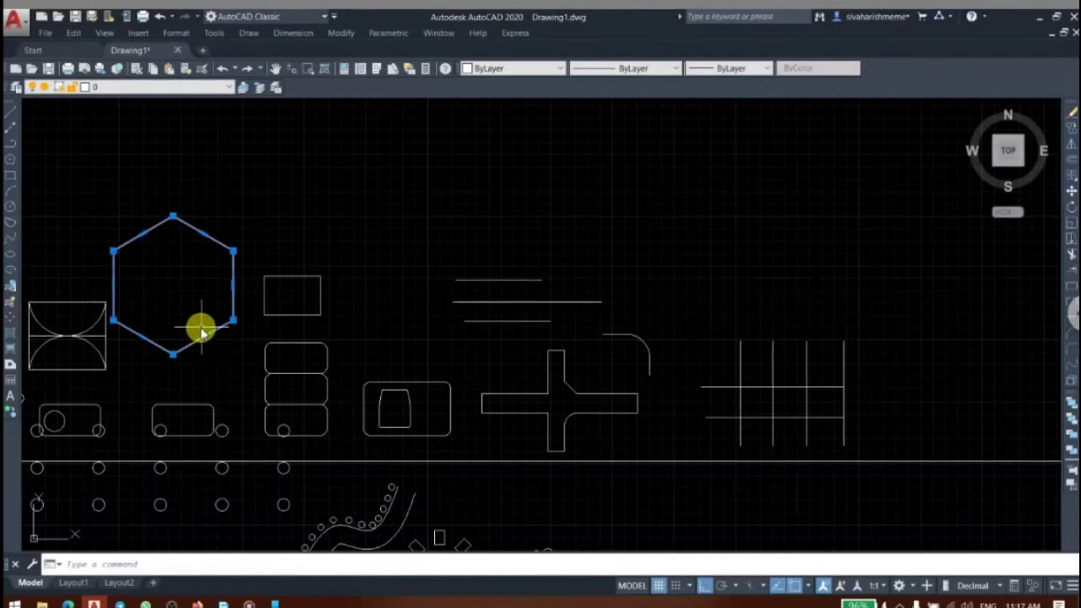
pyautogui.scroll(2, 211, 350)
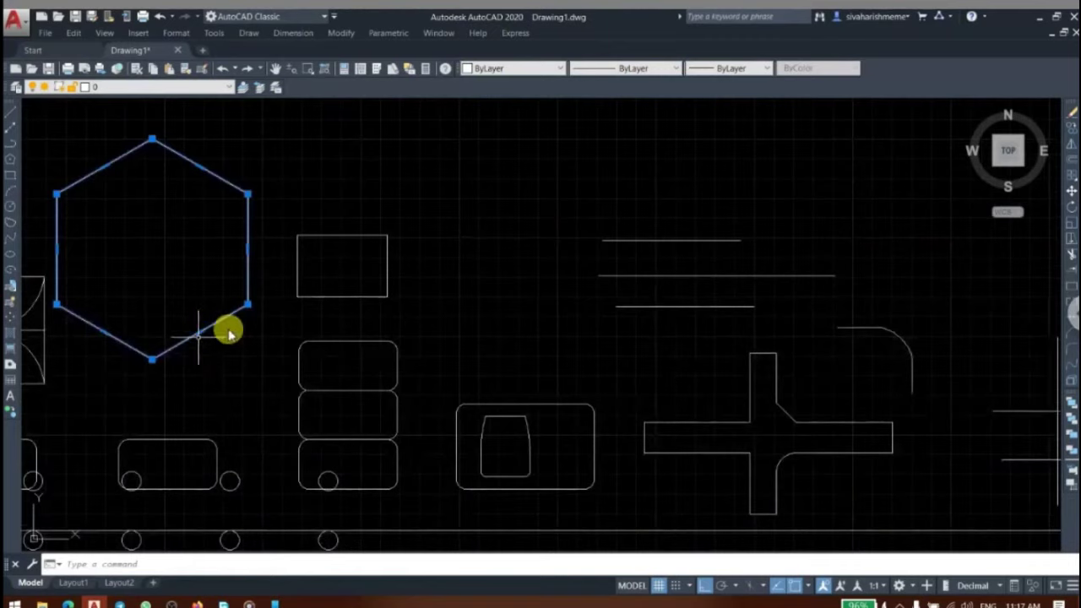
pyautogui.press('Escape')
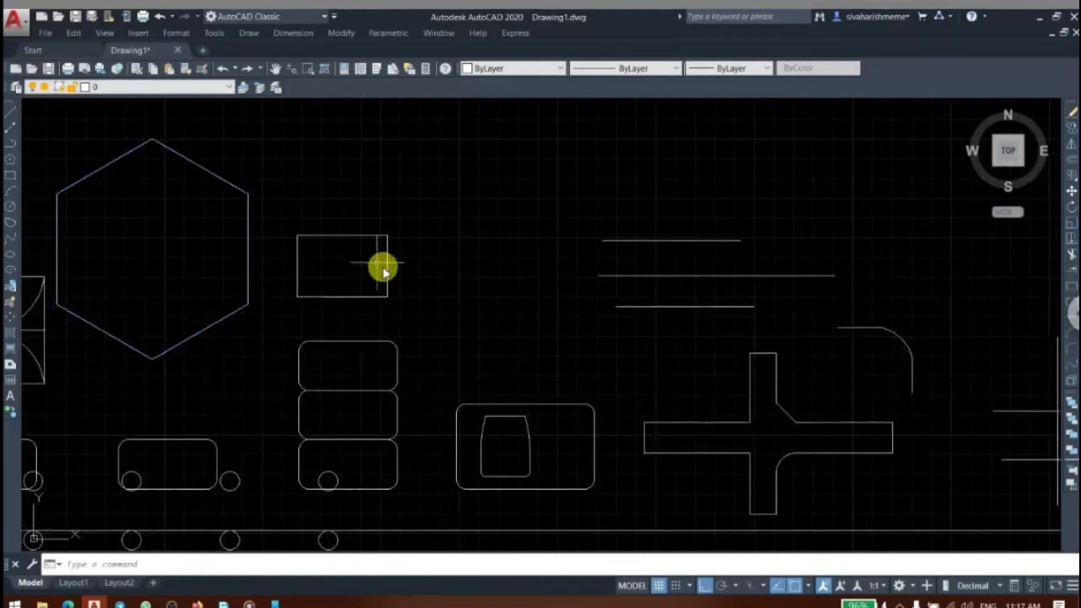
pyautogui.click(382, 262)
pyautogui.click(387, 266)
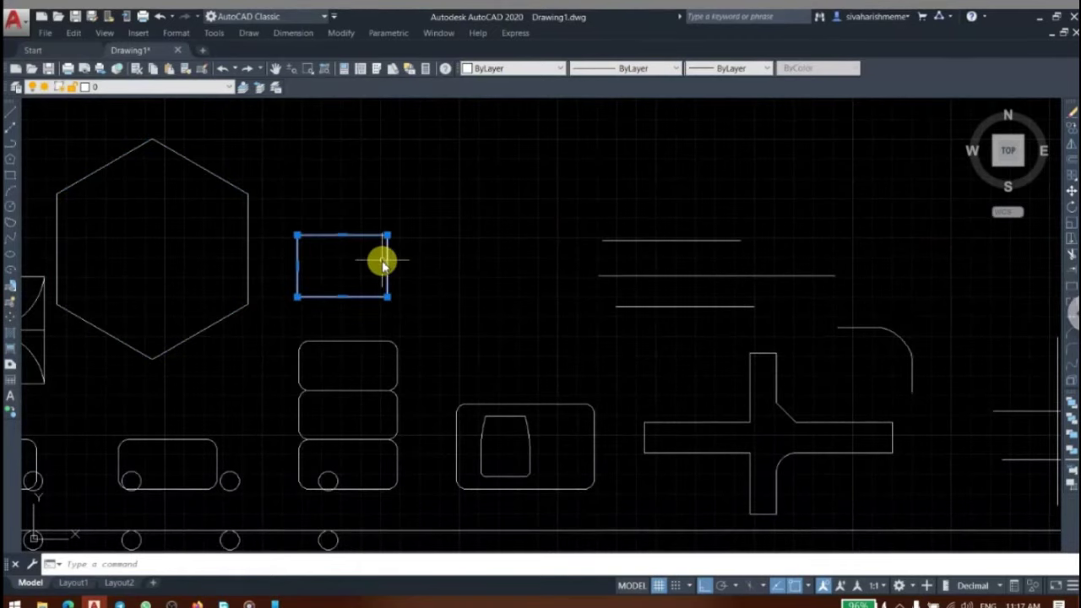
pyautogui.press('Escape')
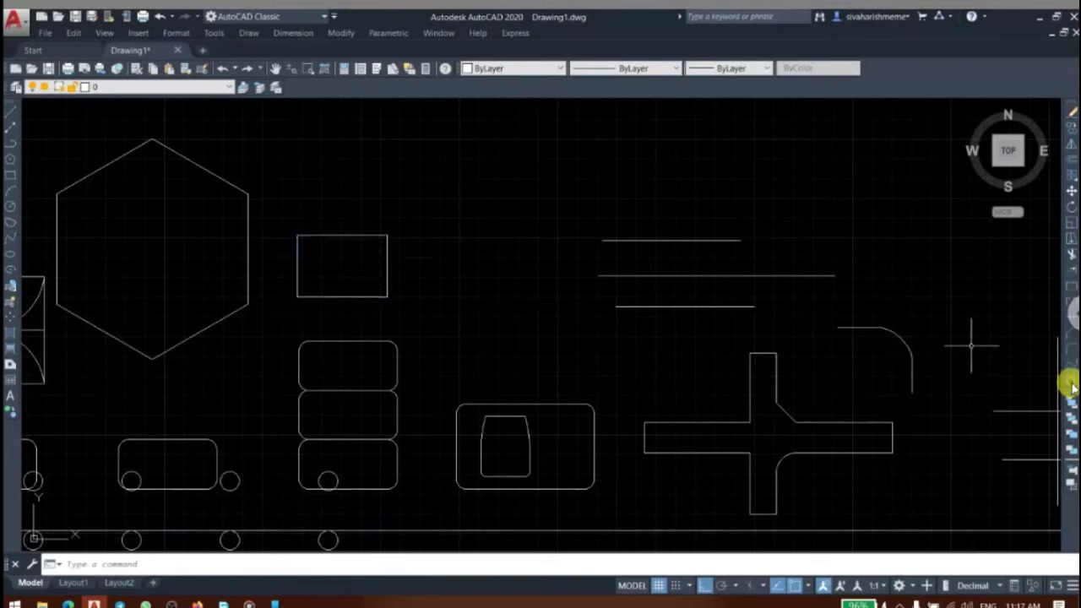
# - Explode the window-selected rectangle into separate lines and delete its right edge
pyautogui.click(1071, 387)
pyautogui.click(429, 299)
pyautogui.click(383, 249)
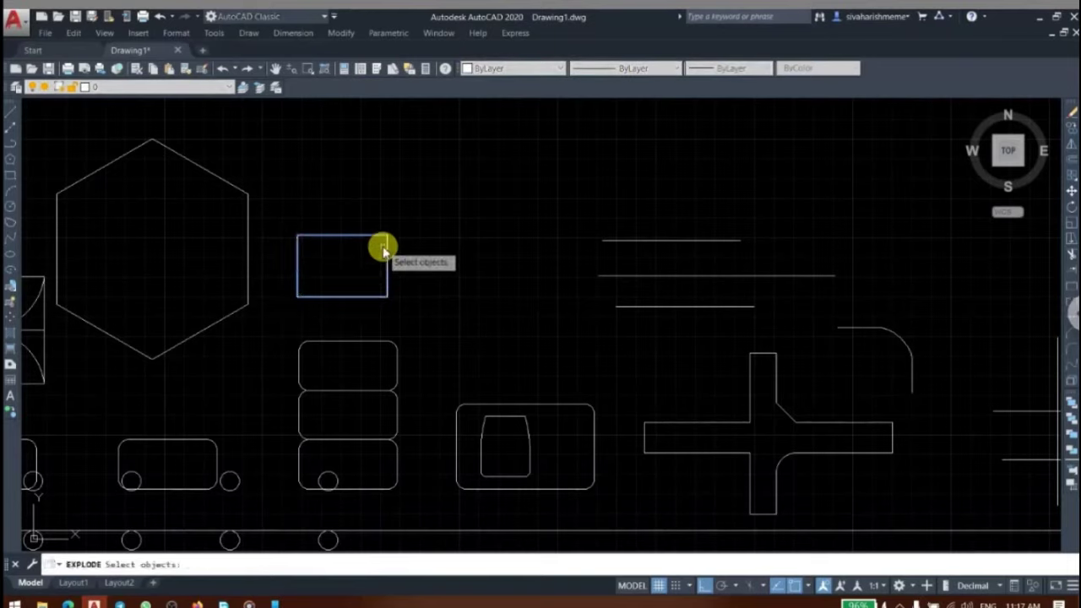
pyautogui.press('Return')
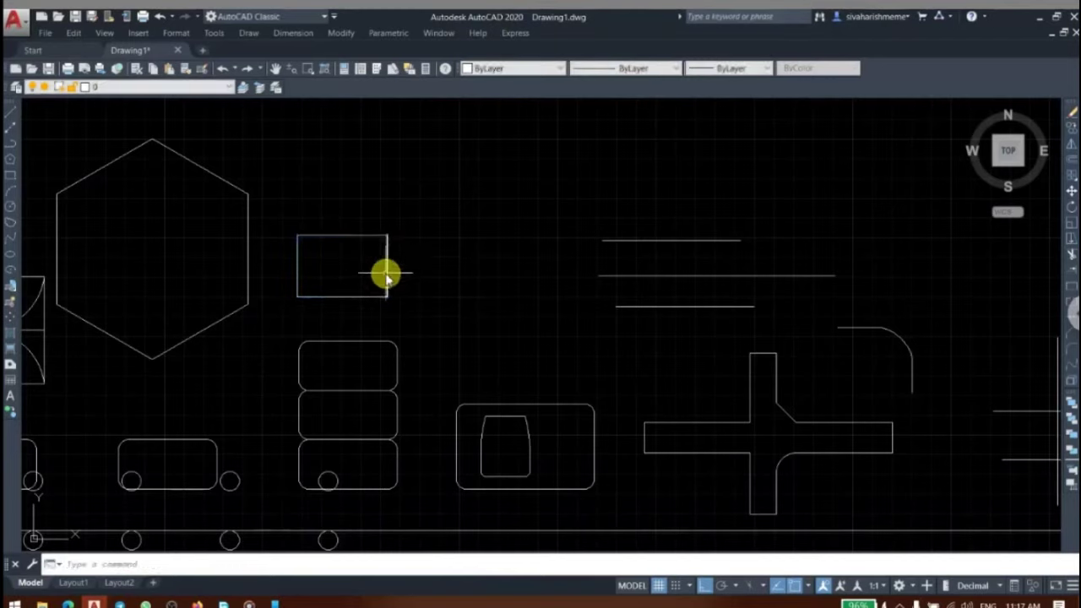
pyautogui.click(386, 273)
pyautogui.press('Delete')
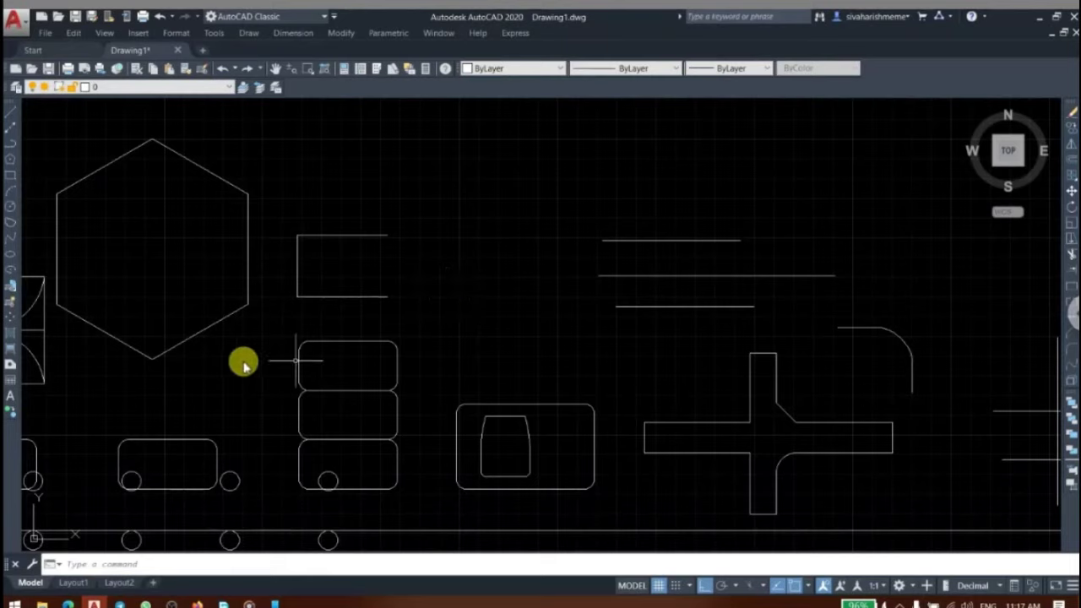
# - Explode the window-selected hexagon into separate lines with the X alias
pyautogui.write('x')
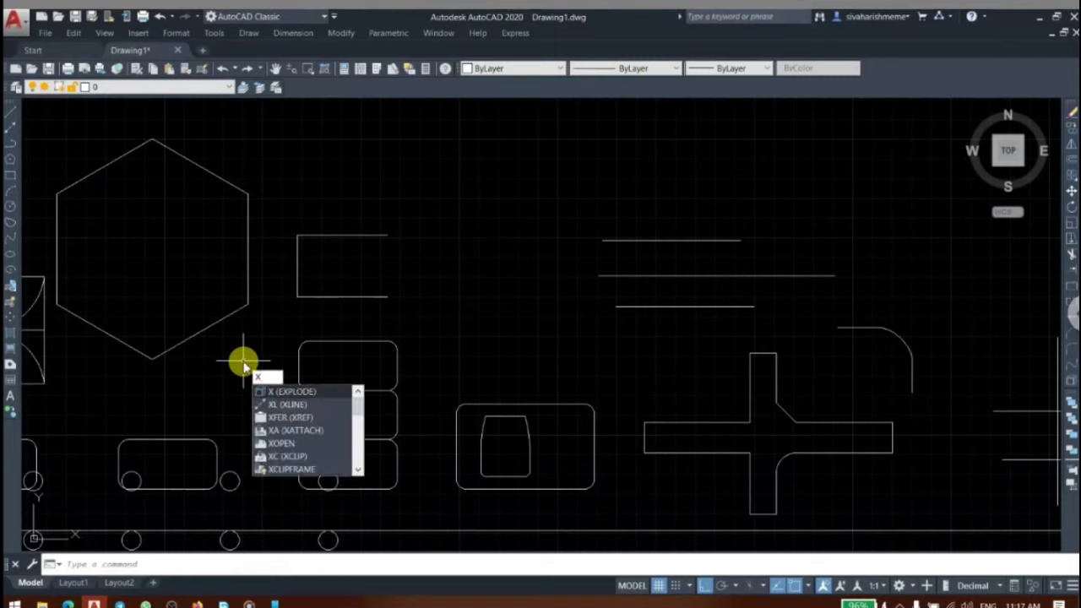
pyautogui.press('Return')
pyautogui.click(241, 357)
pyautogui.click(198, 290)
pyautogui.click(200, 293)
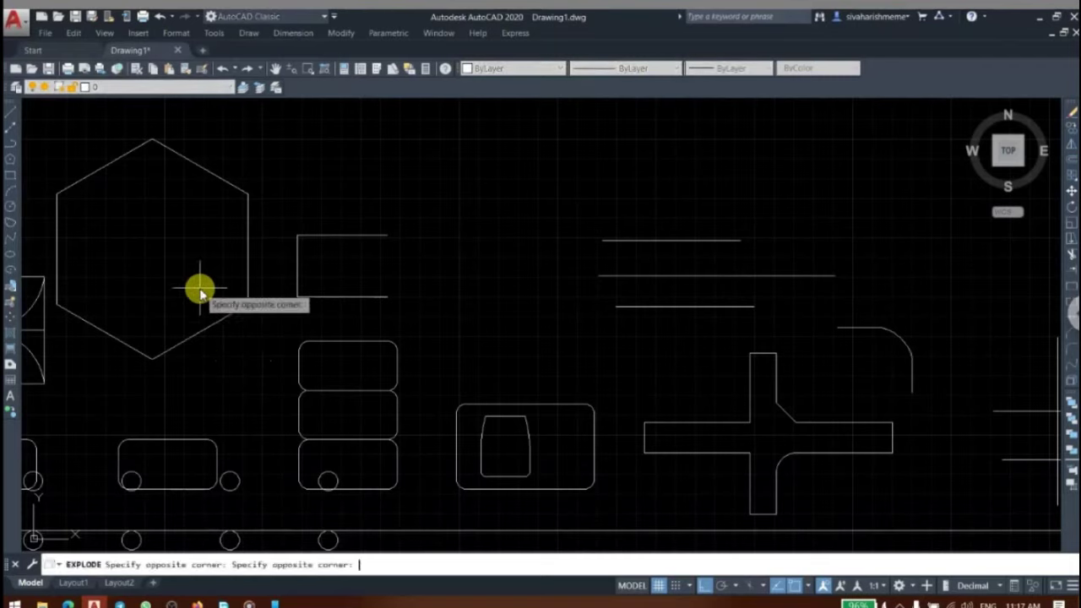
pyautogui.click(163, 369)
pyautogui.press('Return')
# - Delete the hexagon's lower-right edge
pyautogui.click(174, 347)
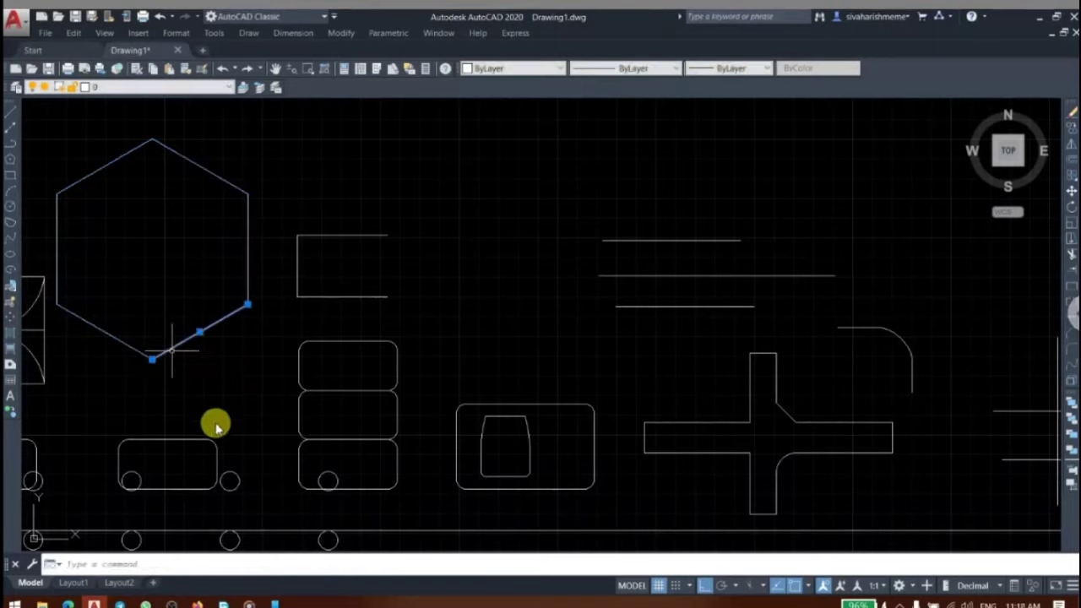
pyautogui.press('Delete')
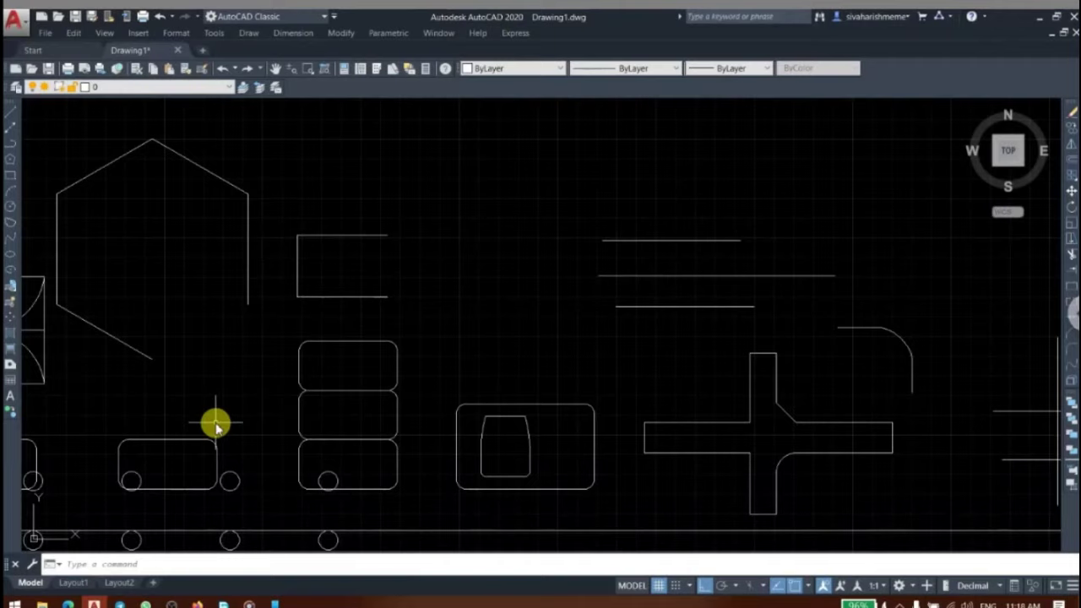
pyautogui.rightClick(213, 186)
pyautogui.click(172, 464)
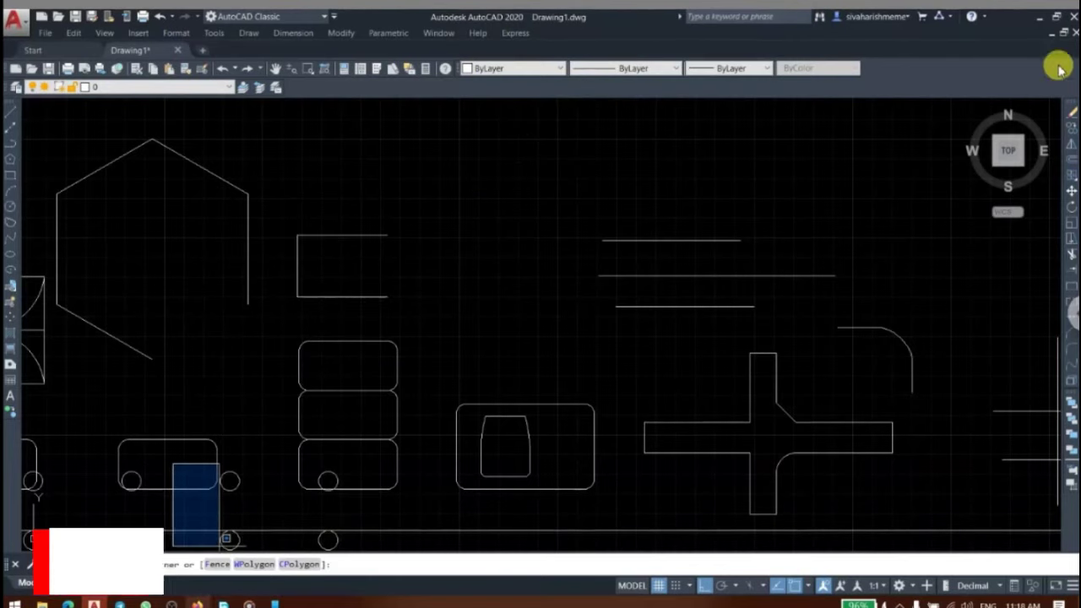